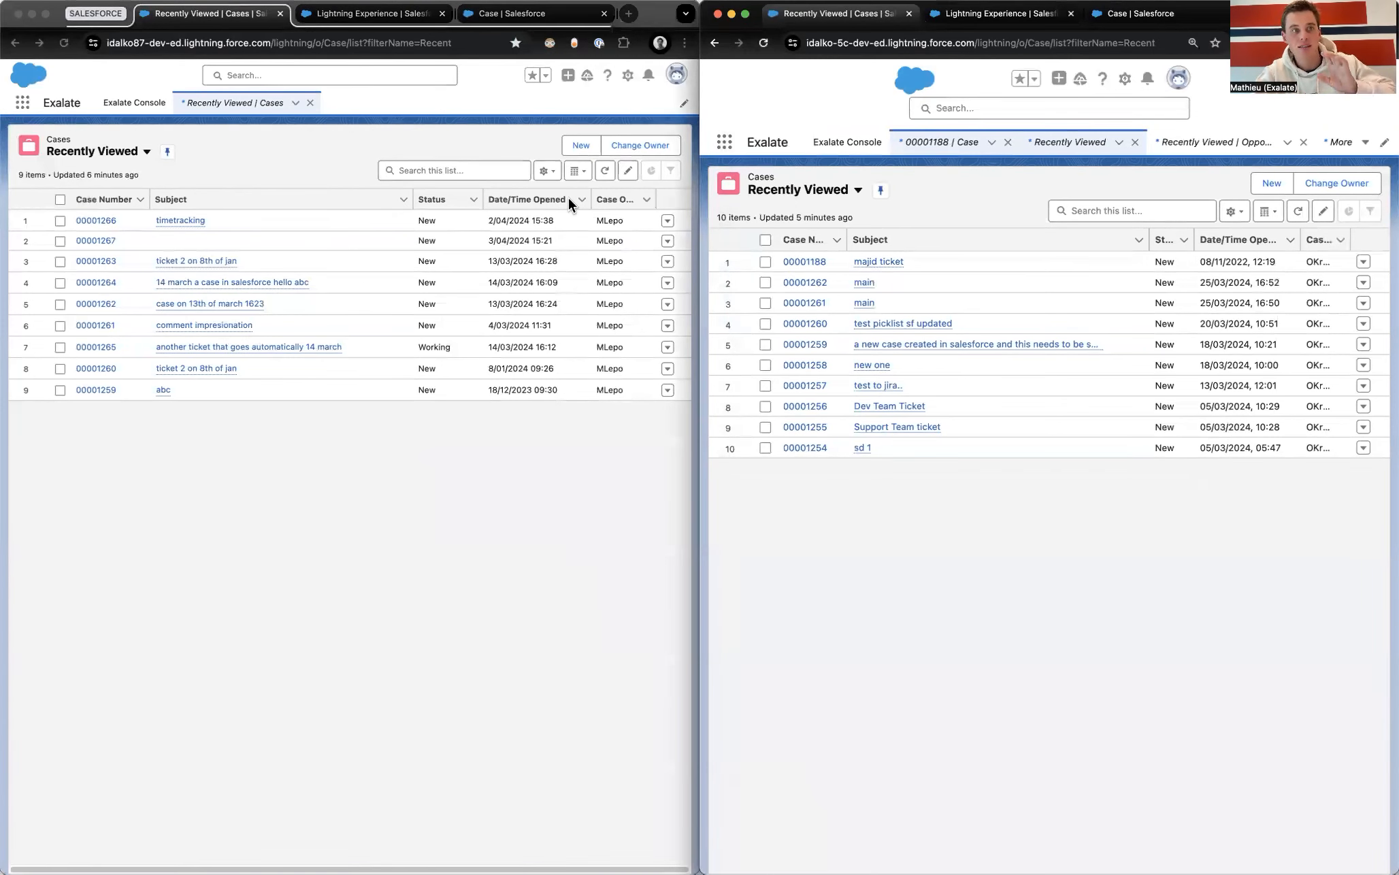
# Step: Reveal and select the full web addresses of both Salesforce orgs
pyautogui.click(136, 44)
pyautogui.click(136, 44)
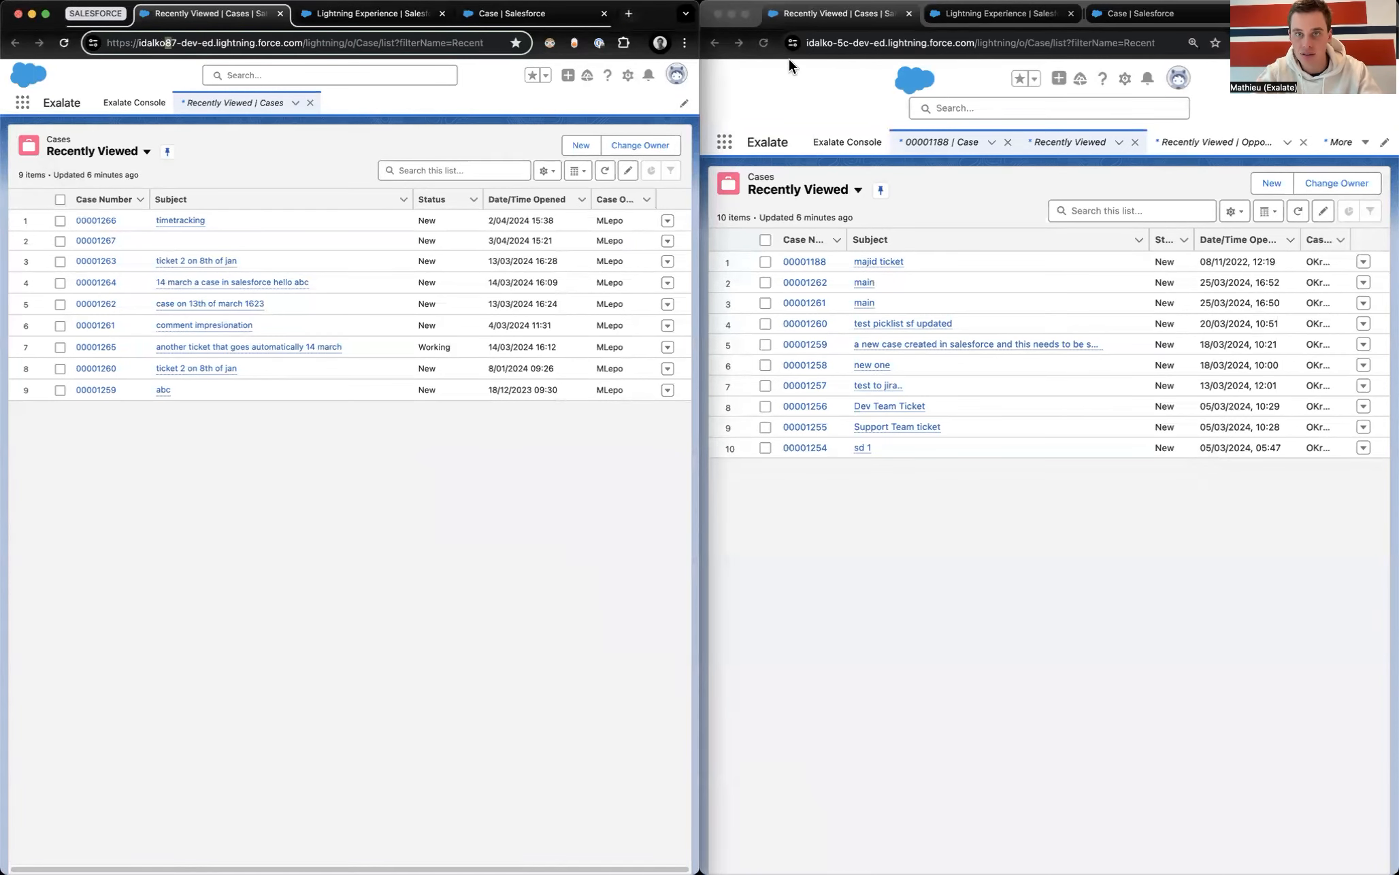
pyautogui.click(856, 43)
pyautogui.click(883, 43)
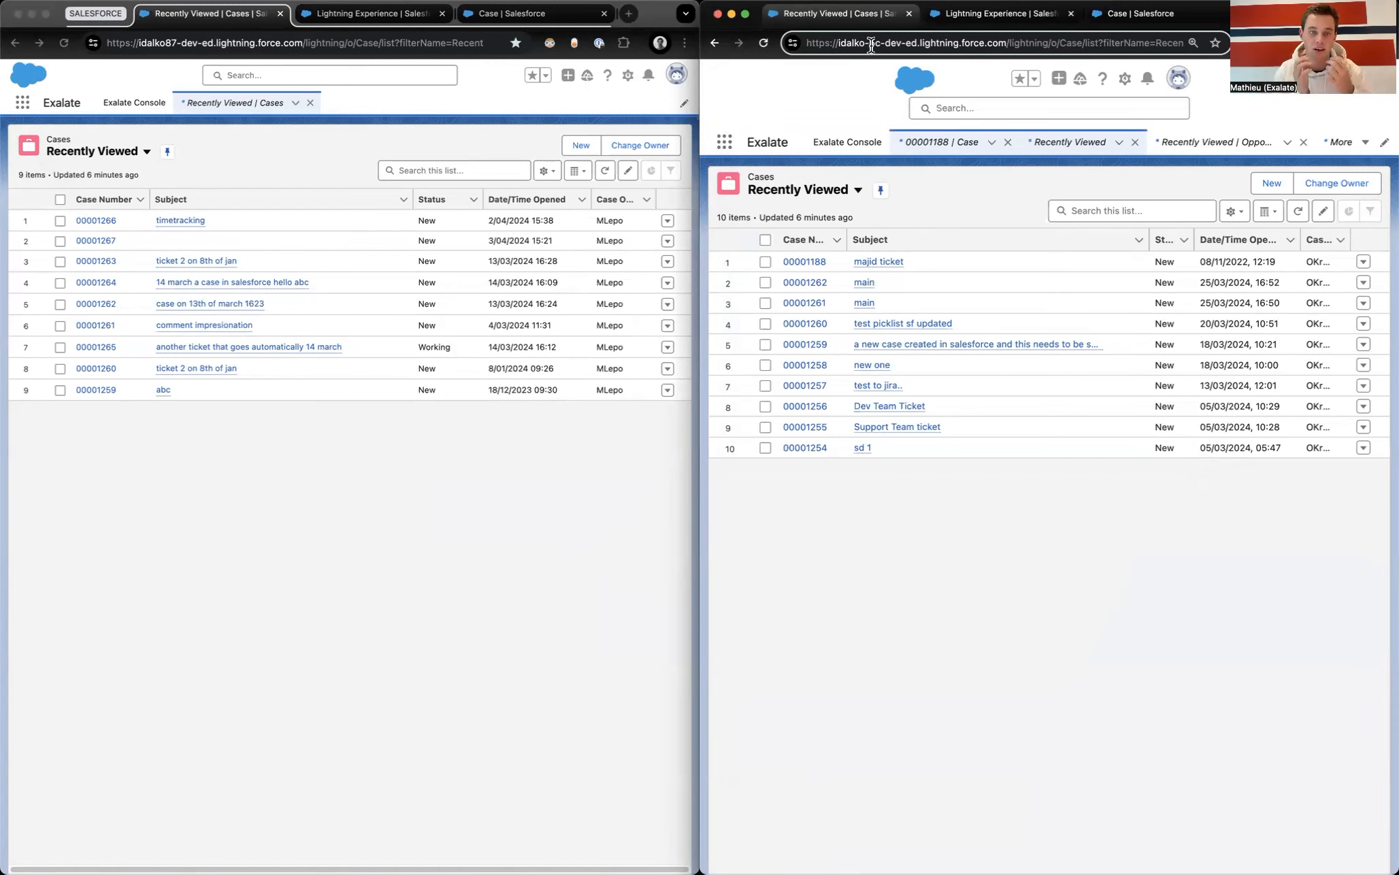
# Step: Start a new case in the first org with origin Web and subject 'case 1 on 3th of april abcdef'
pyautogui.click(577, 143)
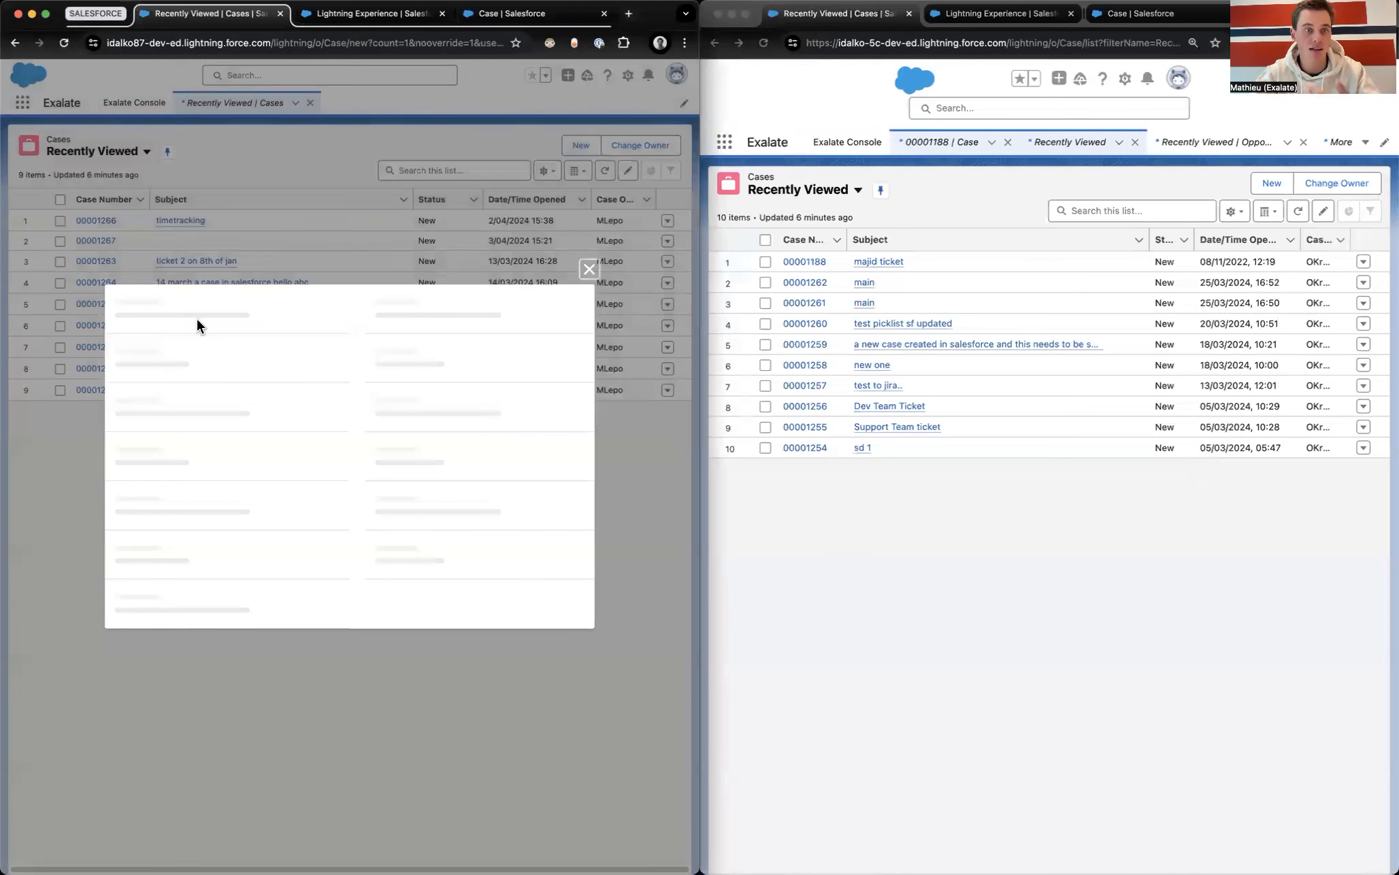
pyautogui.click(397, 287)
pyautogui.click(388, 382)
pyautogui.scroll(-5, 245, 548)
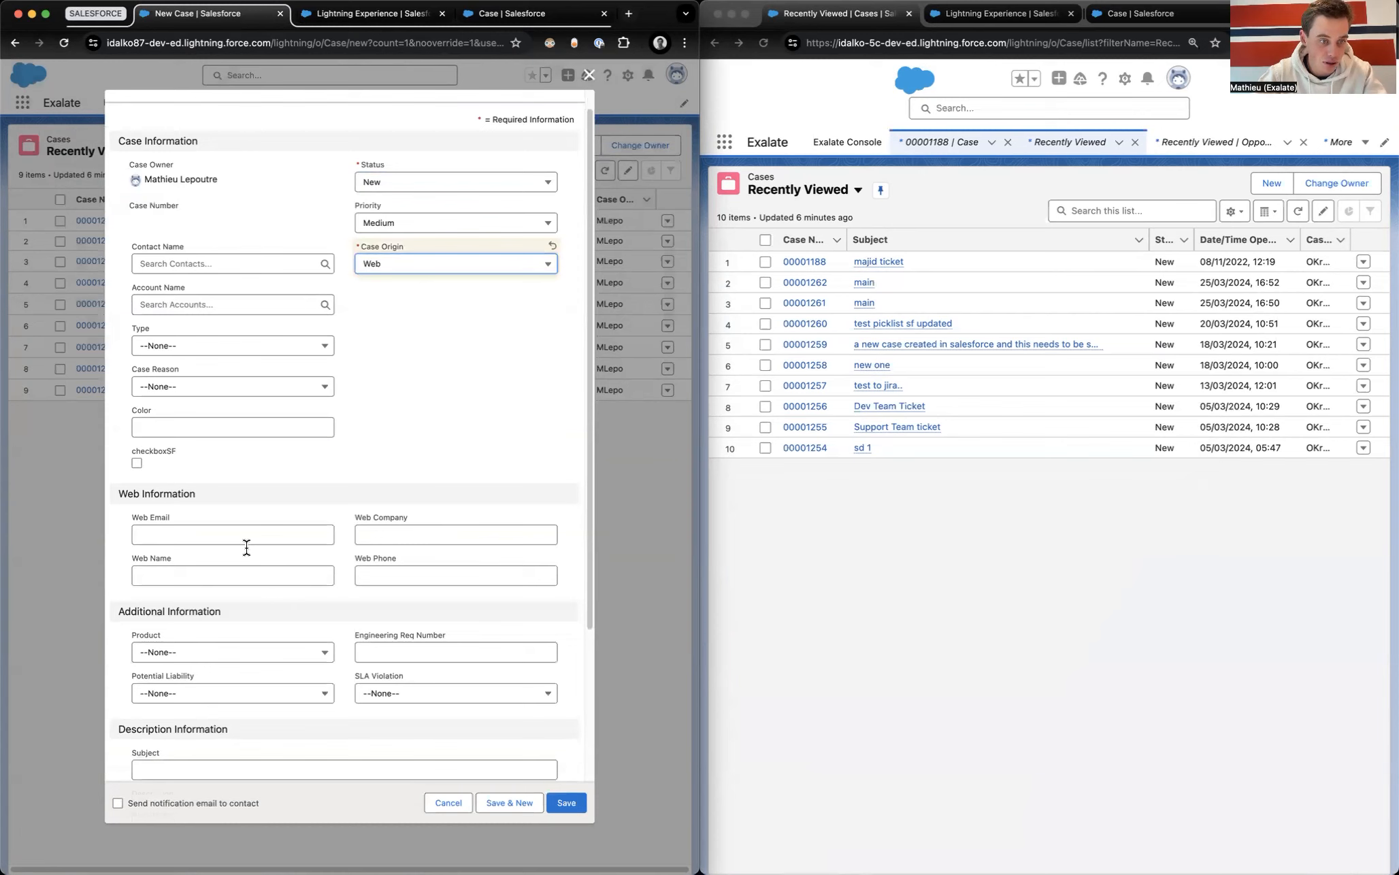
pyautogui.click(228, 546)
pyautogui.write('case 1 o')
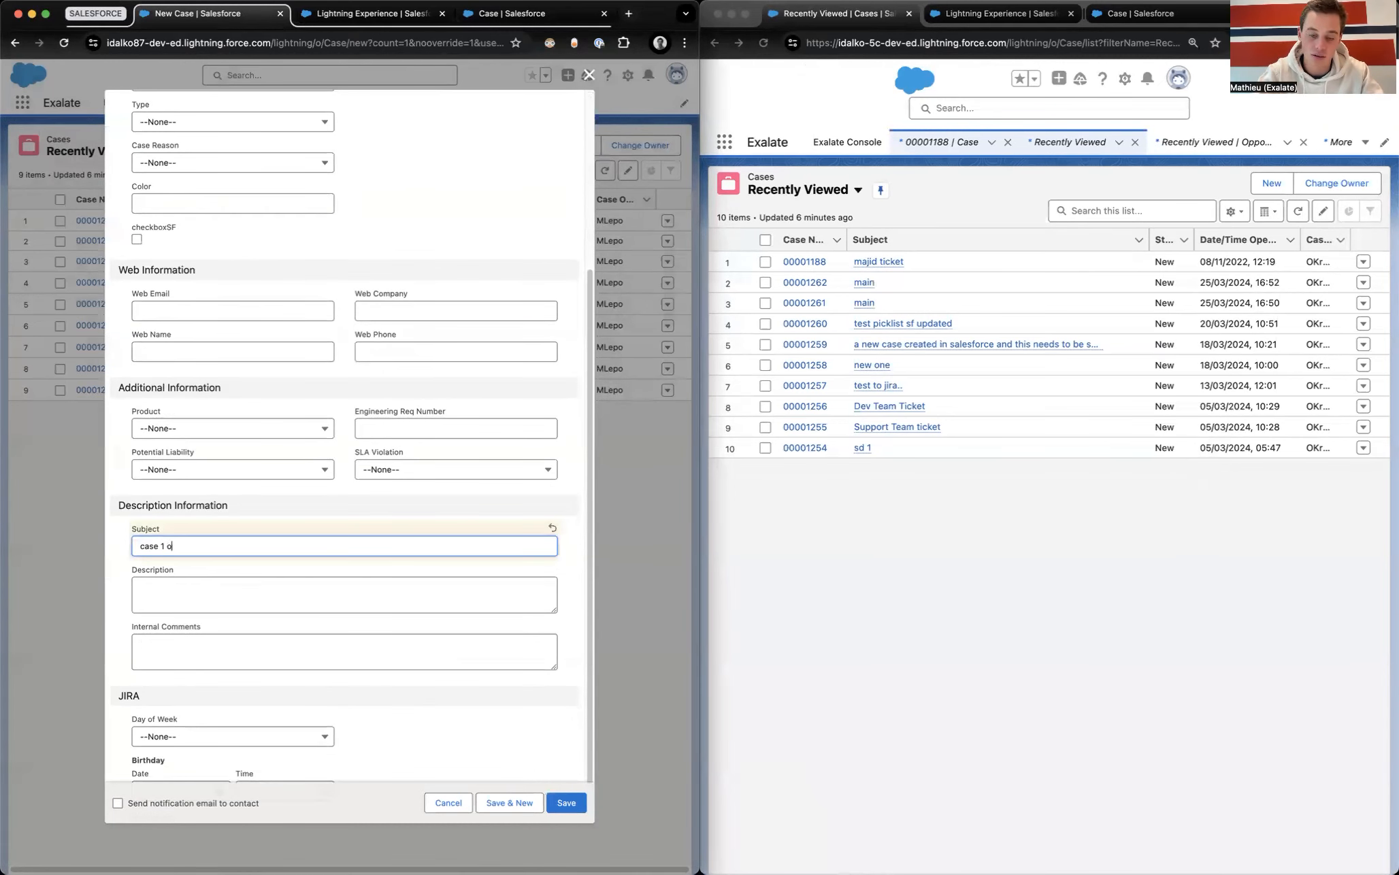
pyautogui.write('n 3th of apr')
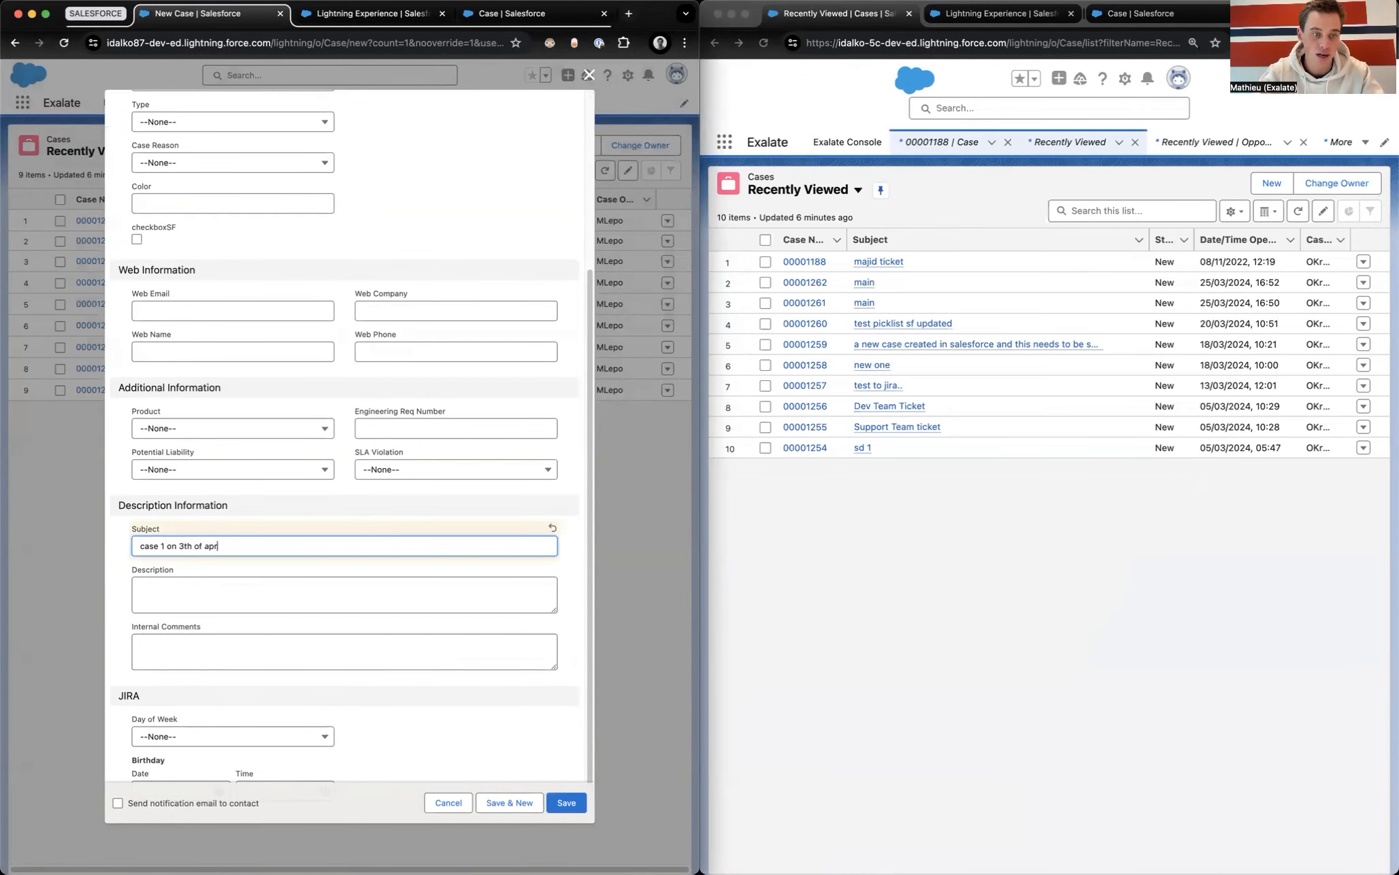
pyautogui.write('il abcdef')
# Step: Save the case, then reload the second org's Cases list
pyautogui.click(566, 802)
pyautogui.write('il a')
pyautogui.click(766, 44)
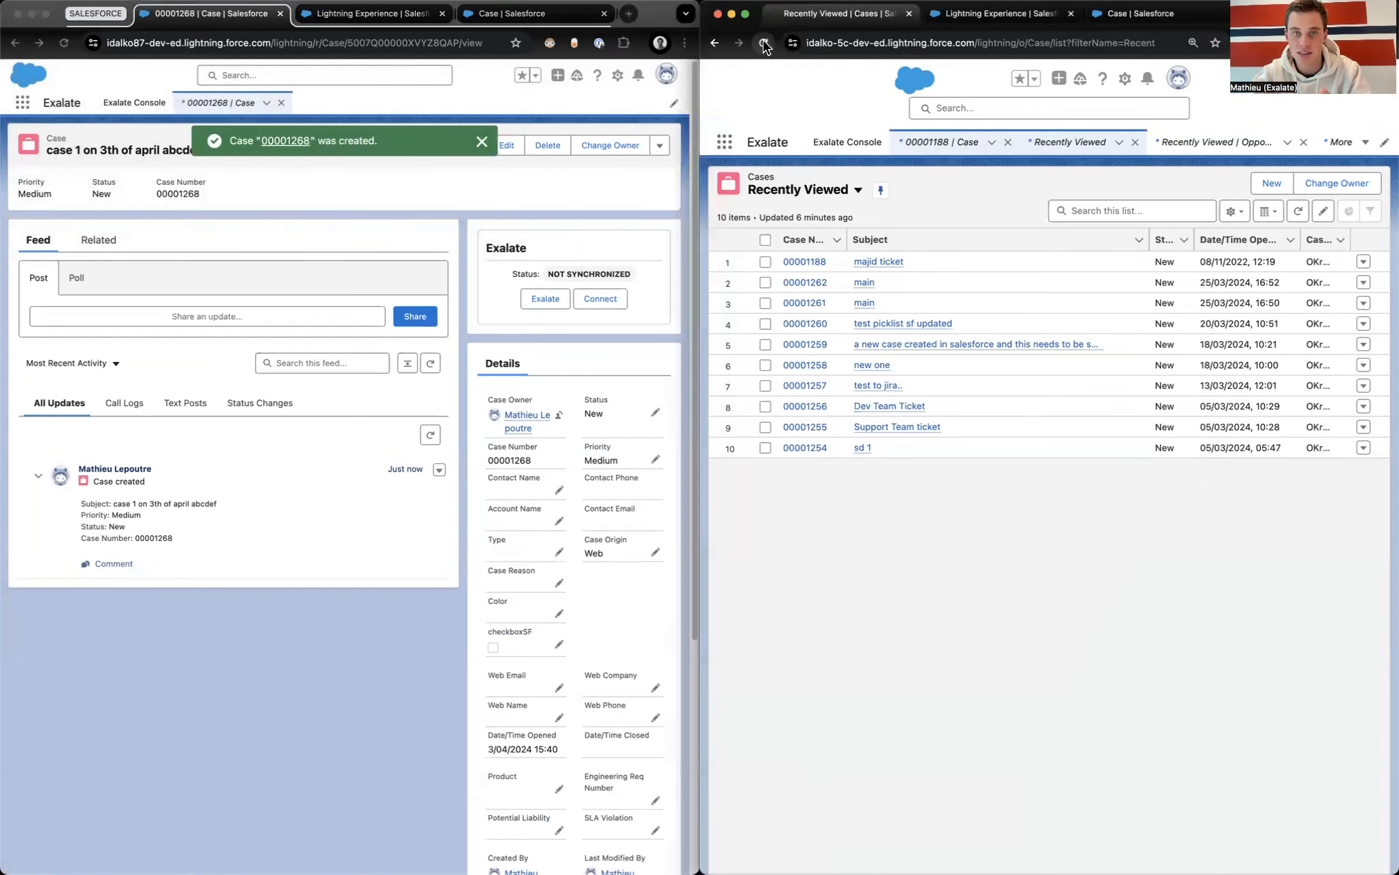
pyautogui.click(765, 44)
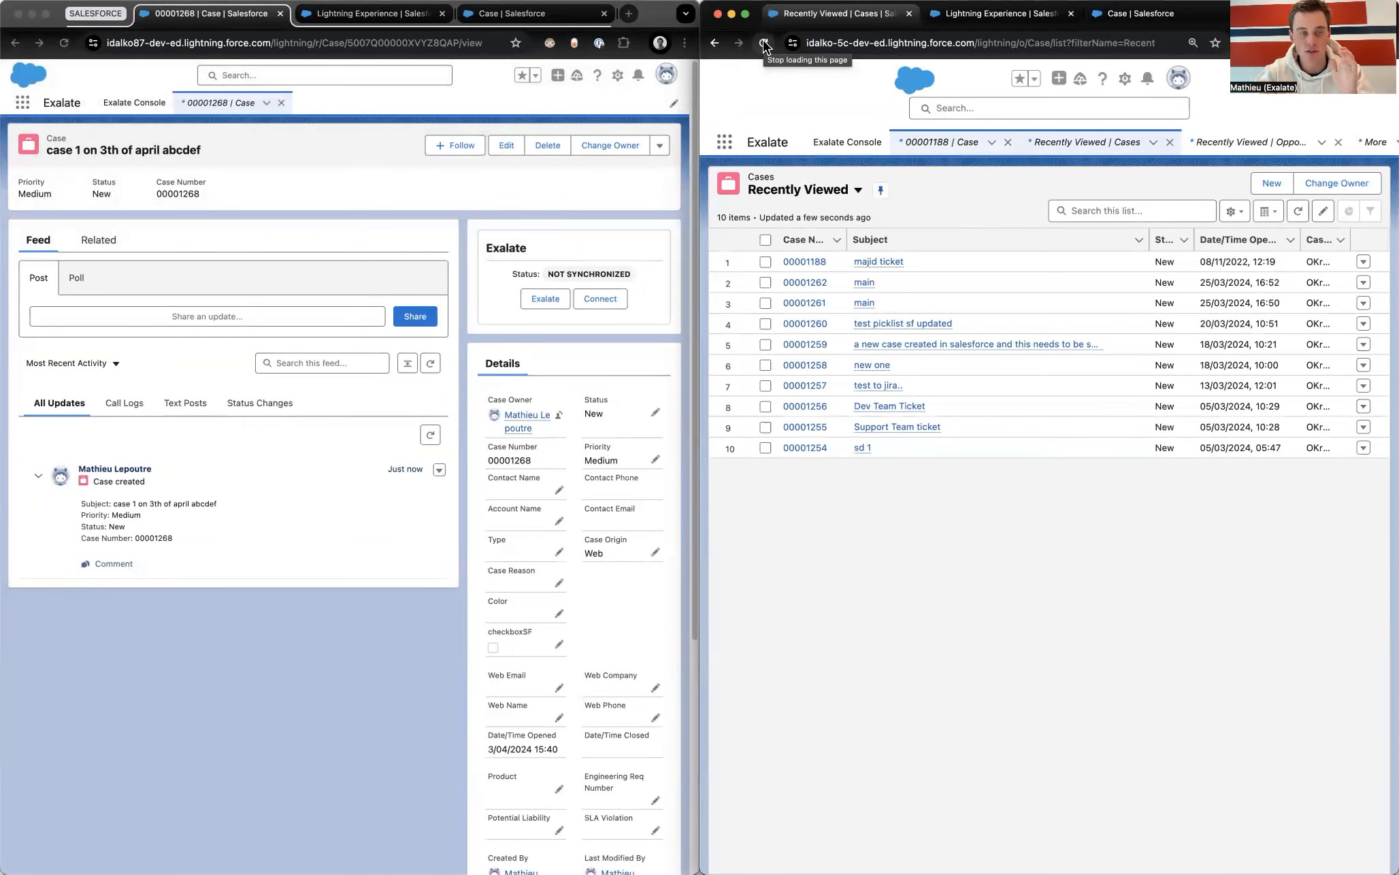
# Step: Switch both orgs to the Exalate console, briefly searching apps for 'exa'
pyautogui.click(393, 15)
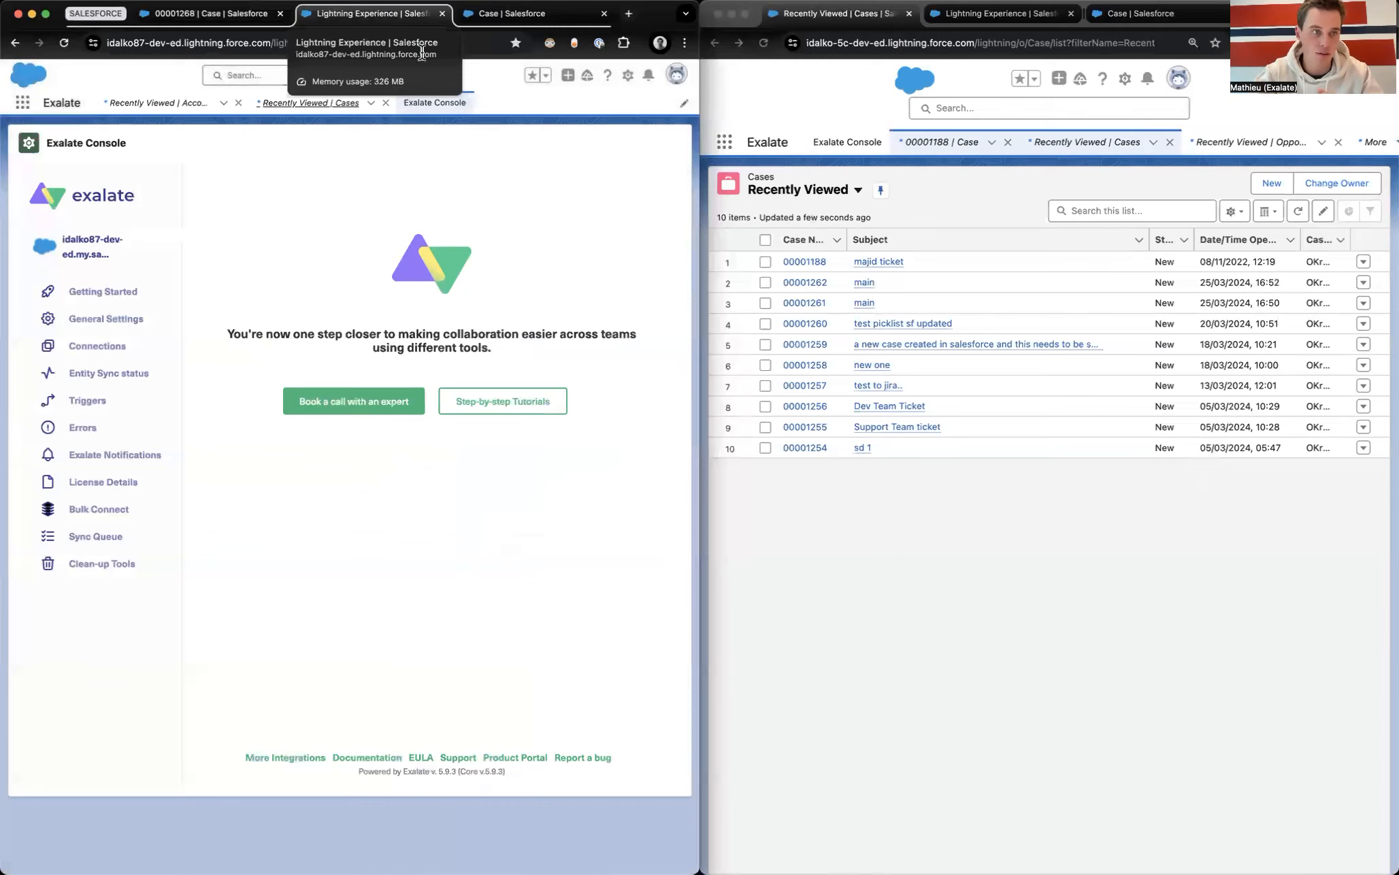
pyautogui.click(1021, 21)
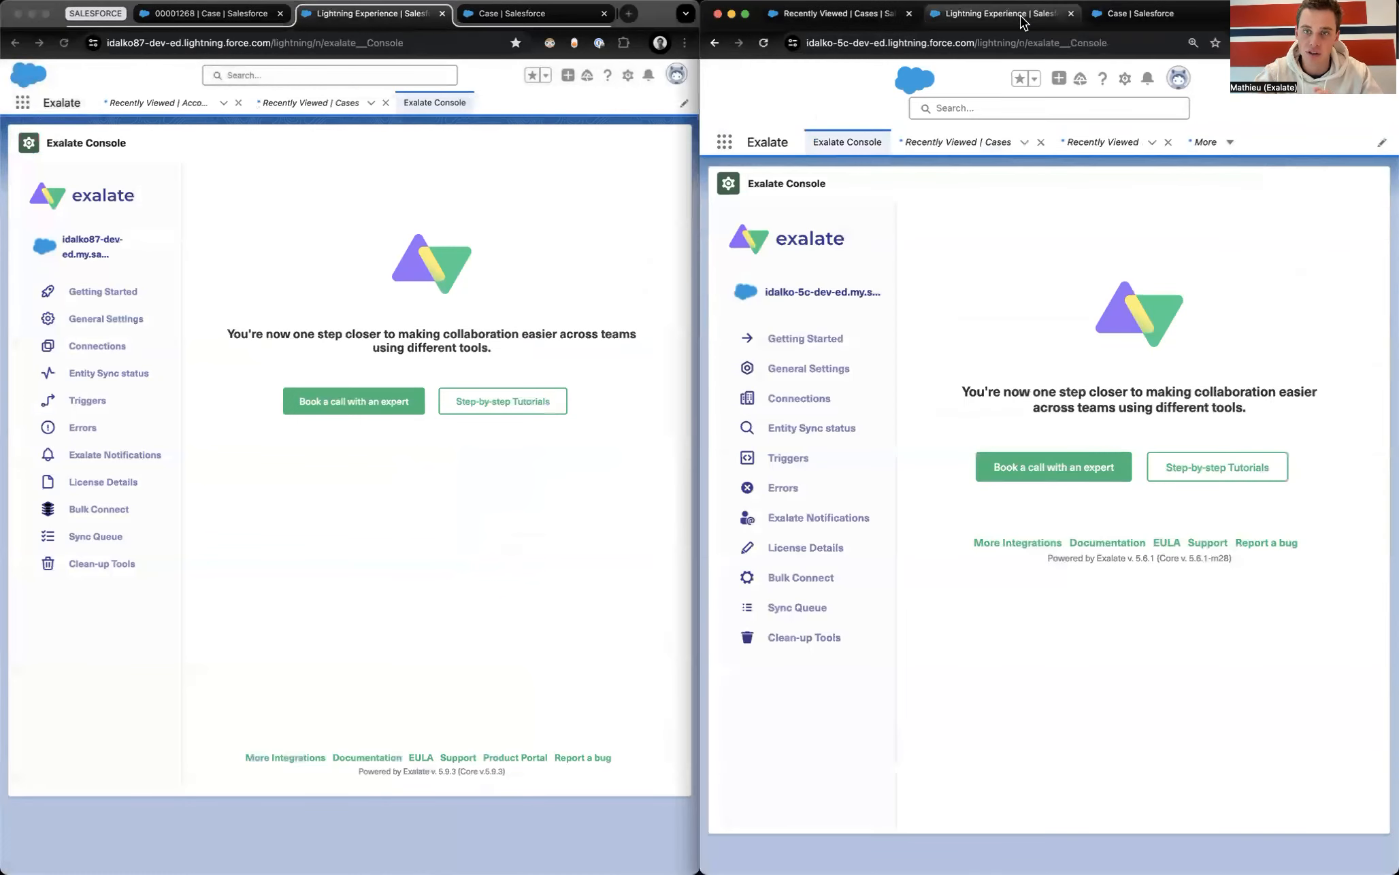
pyautogui.click(23, 102)
pyautogui.write('exa')
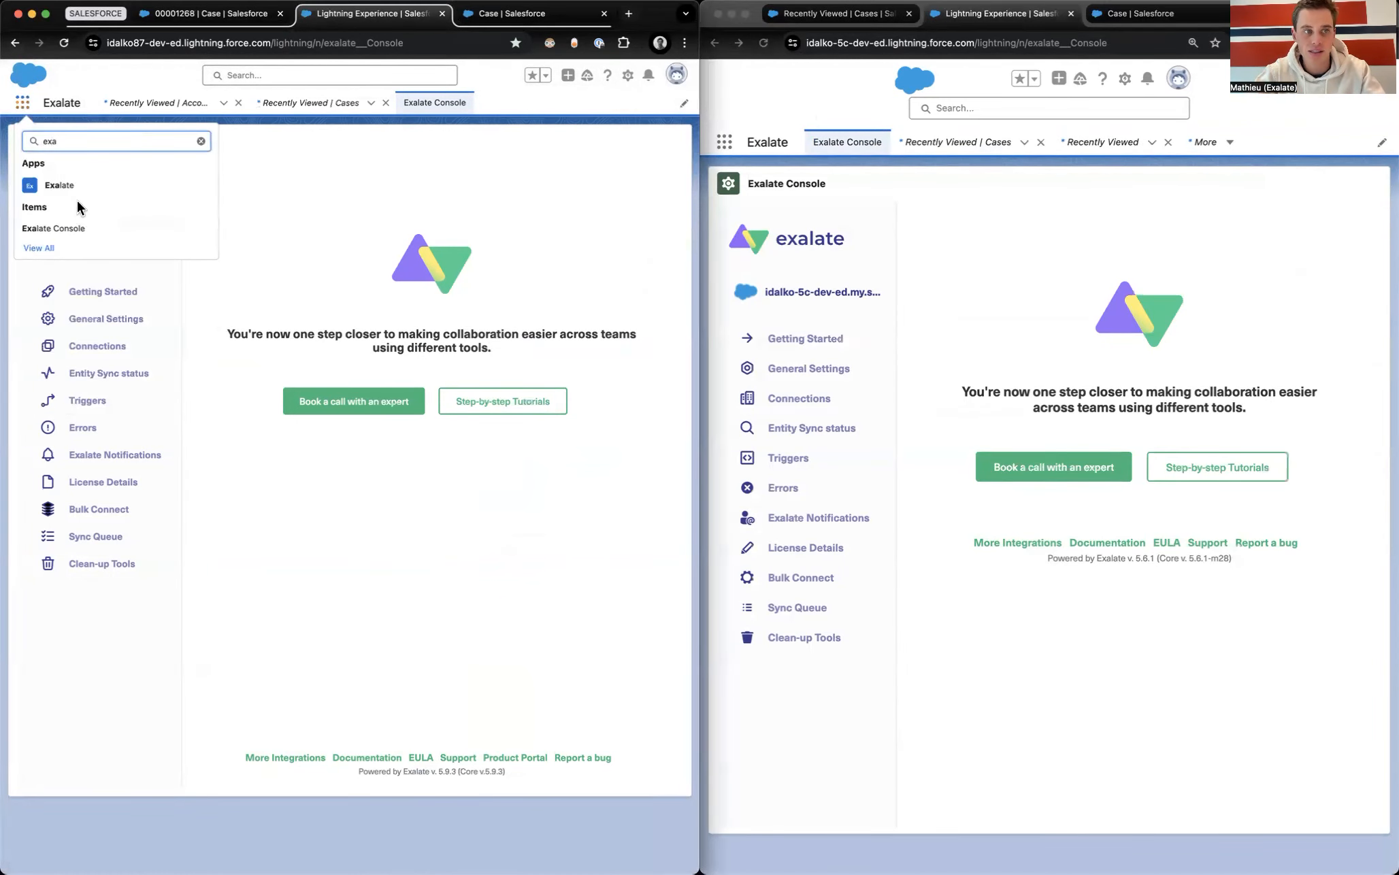
pyautogui.click(201, 141)
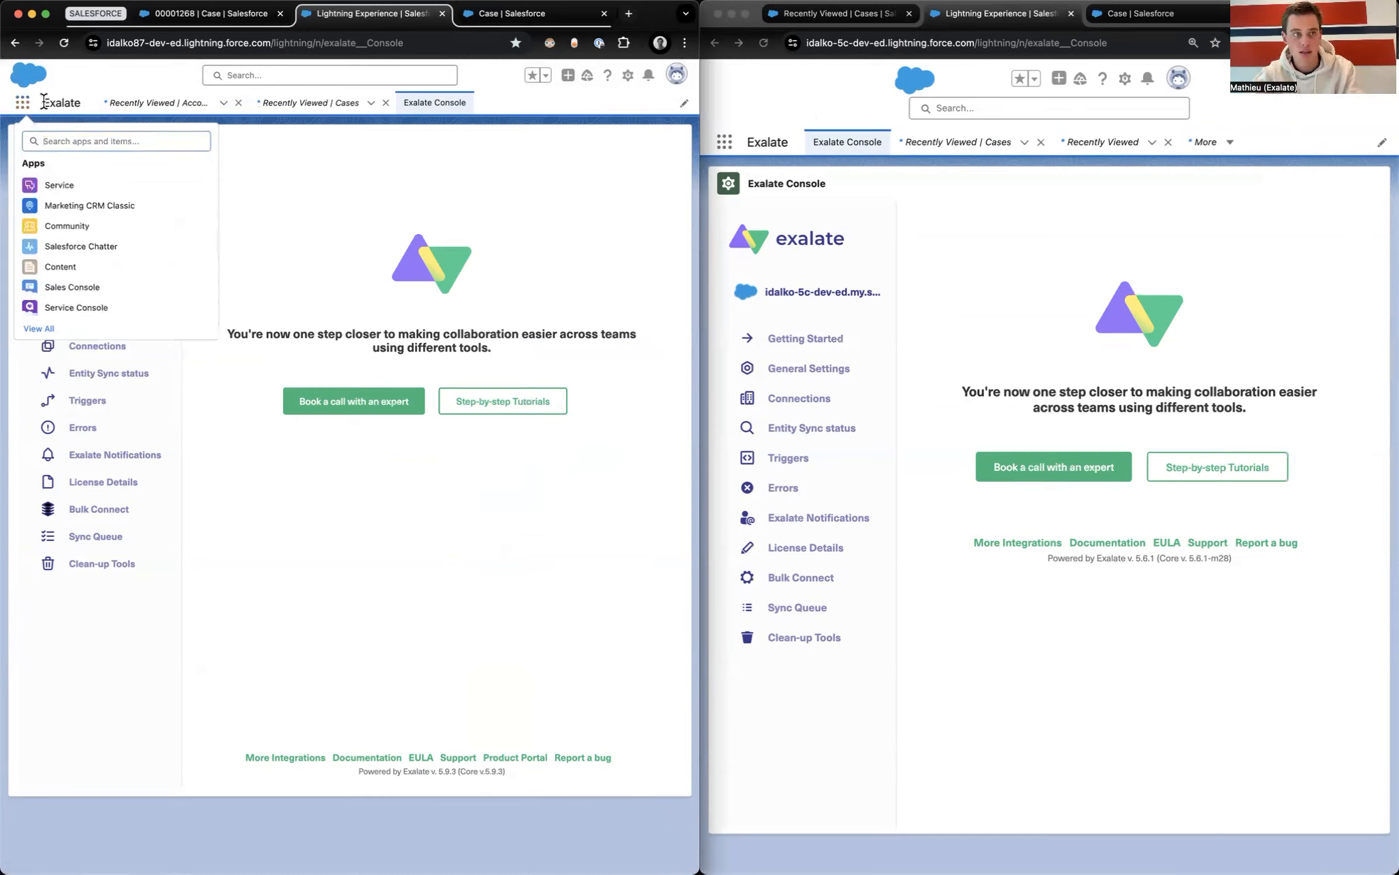
pyautogui.click(23, 102)
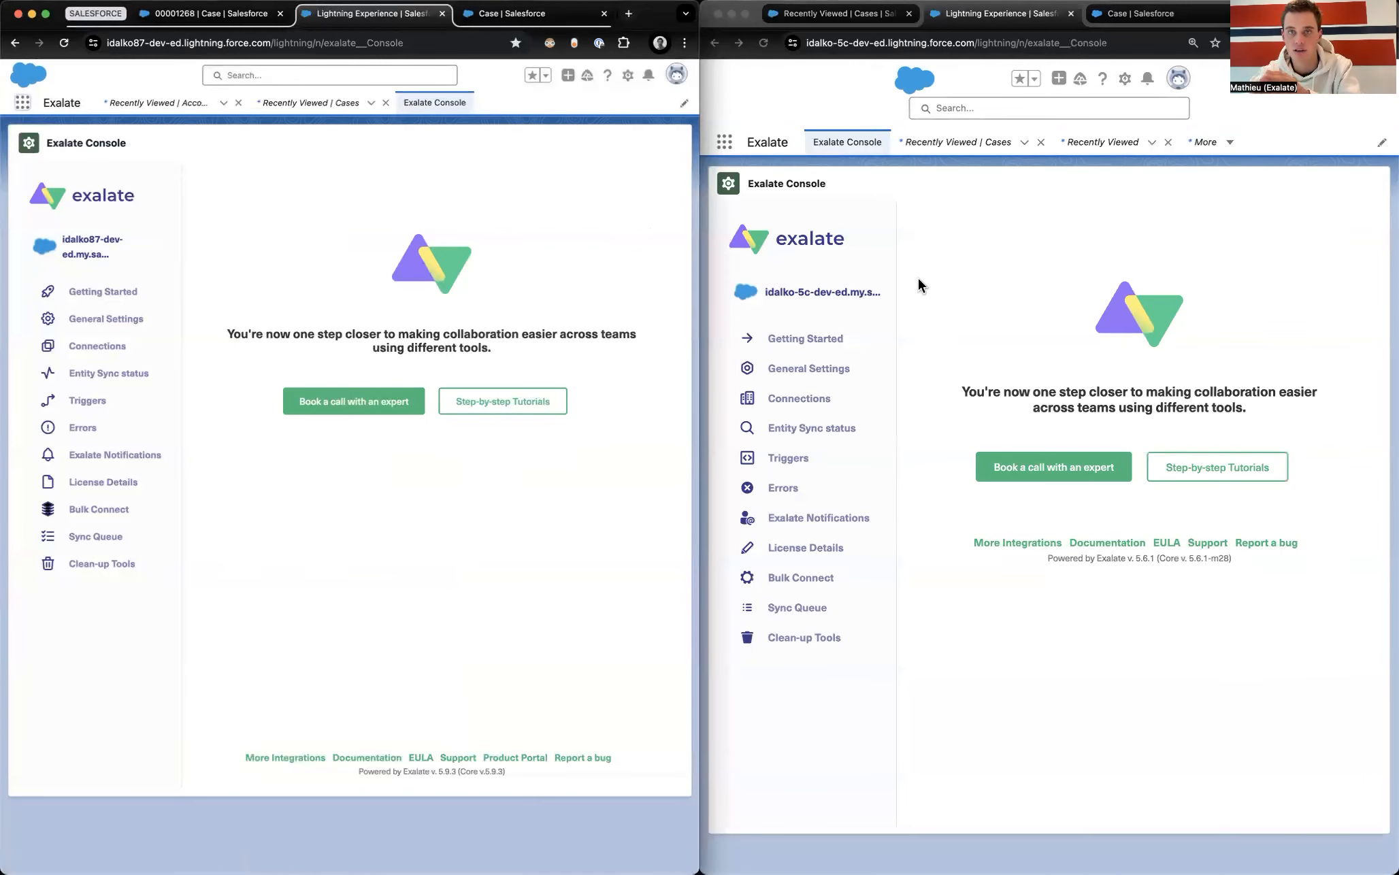
# Step: Show the Exalate Connections list in the first org and then in the second org
pyautogui.click(952, 166)
pyautogui.click(312, 208)
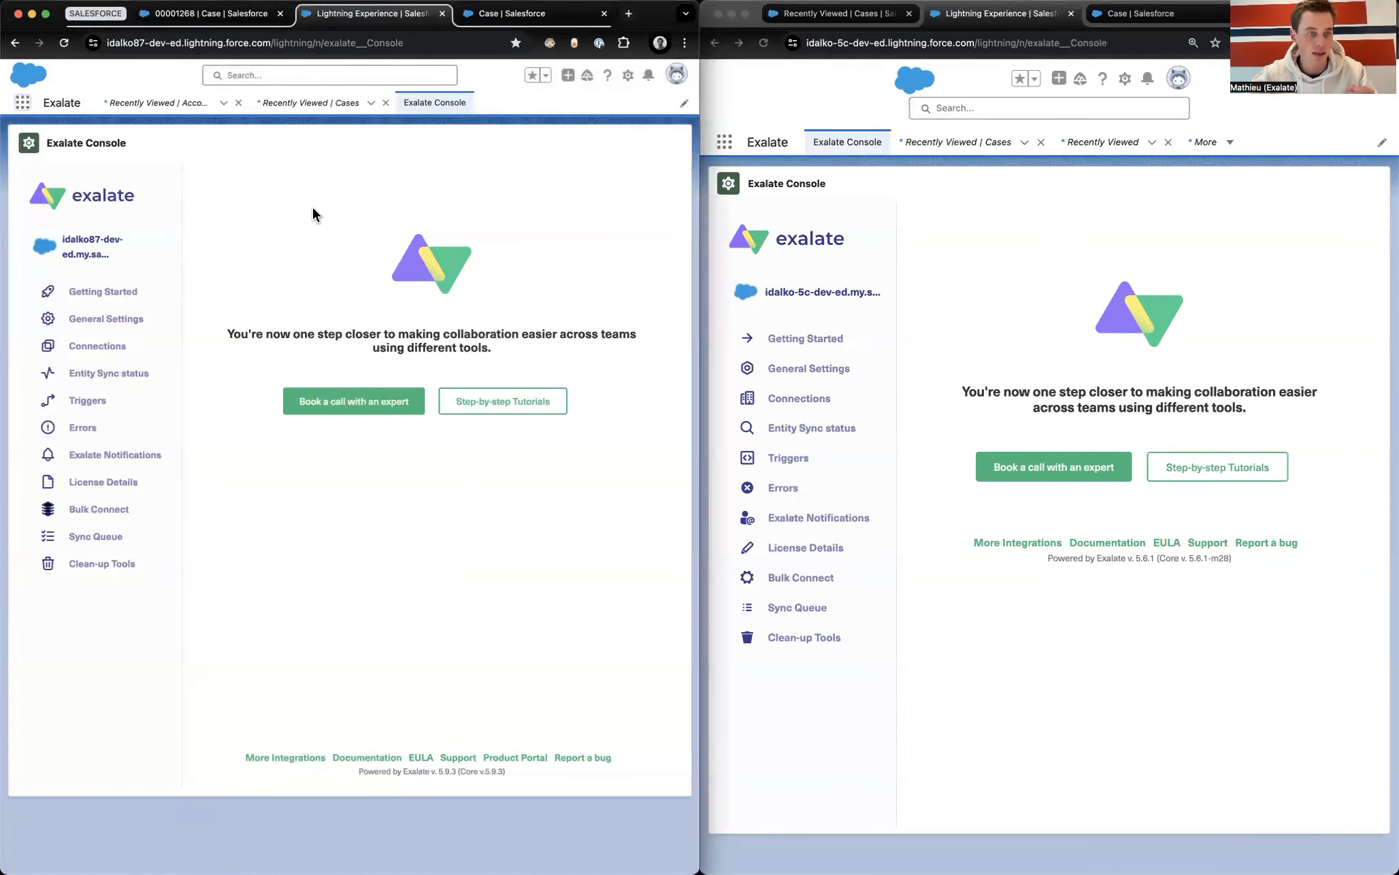
pyautogui.click(69, 347)
pyautogui.click(775, 398)
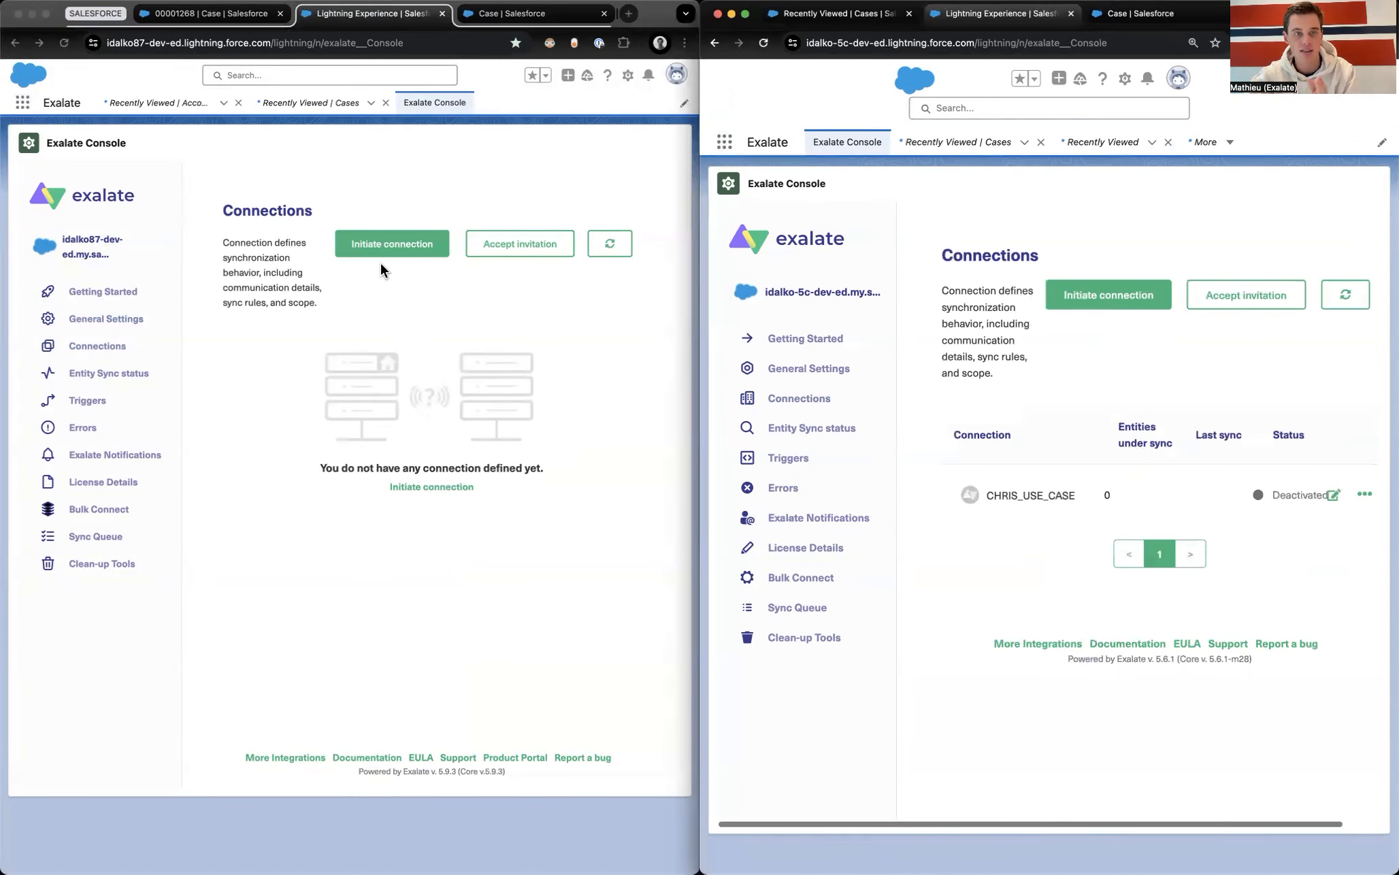
pyautogui.click(367, 246)
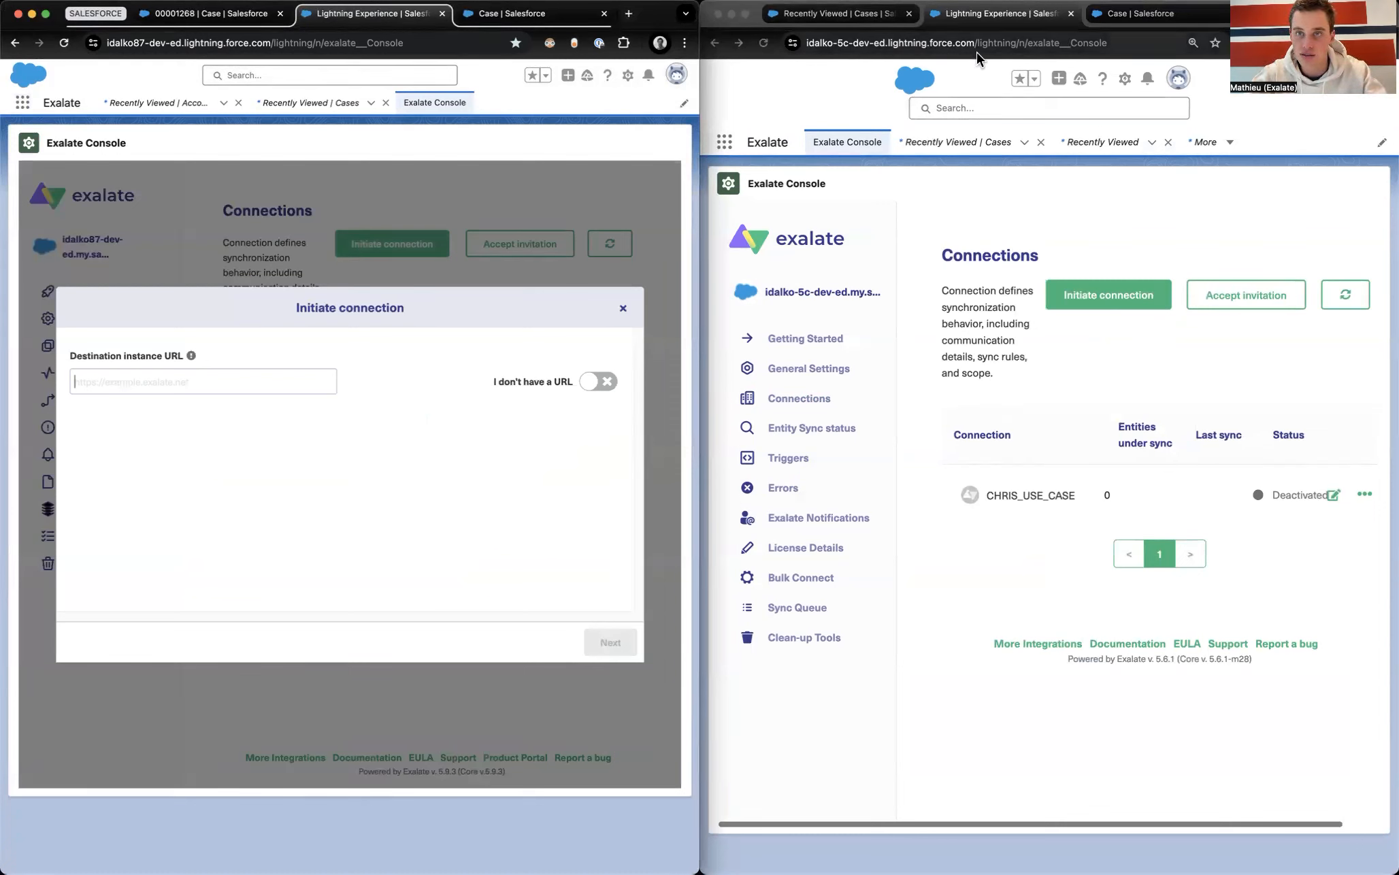
pyautogui.doubleClick(977, 49)
pyautogui.press('Left')
pyautogui.press('shift+super+Left')
pyautogui.press('super+c')
pyautogui.click(185, 390)
pyautogui.press('super+v')
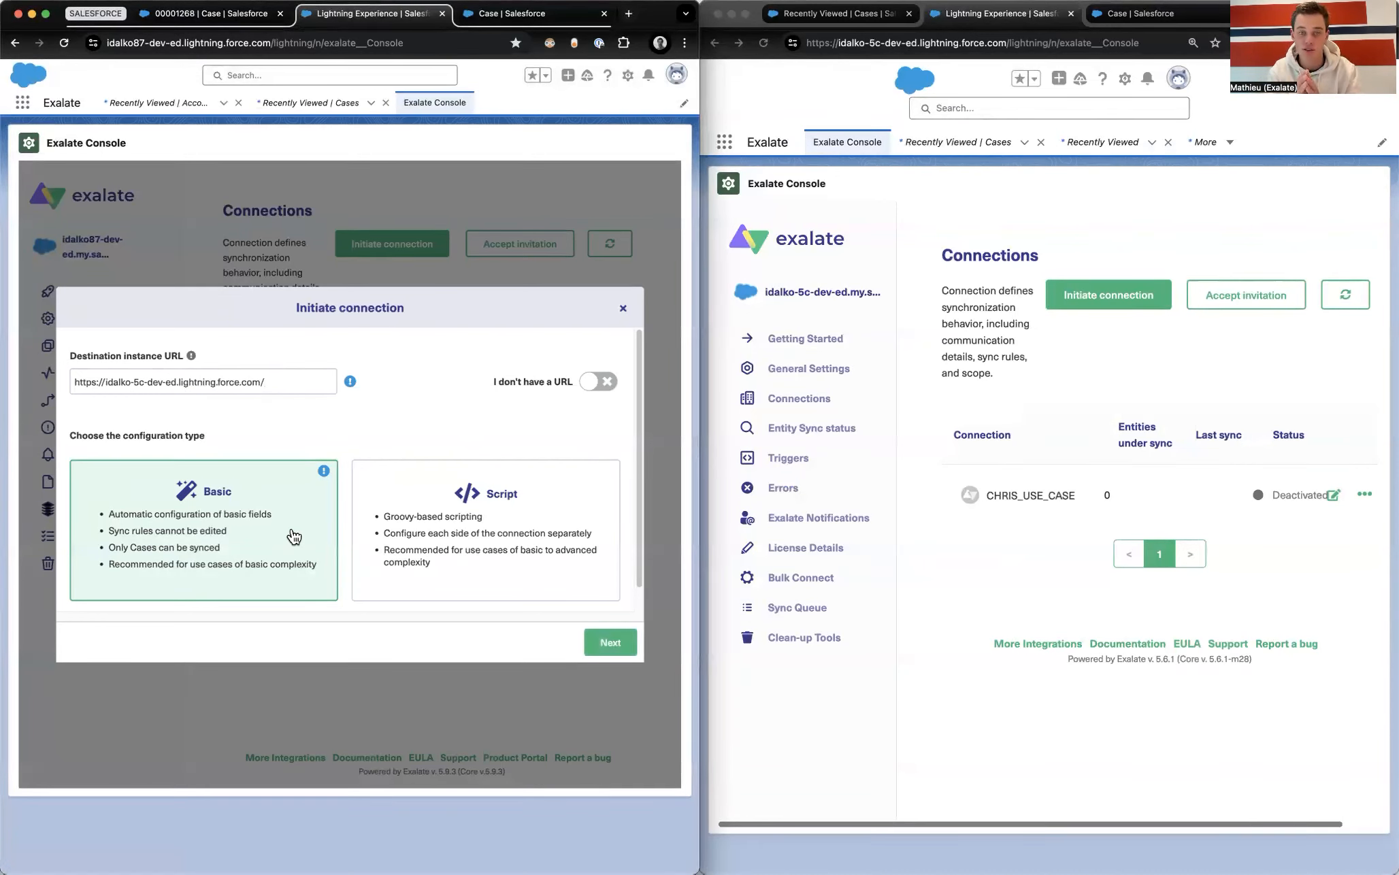
# Step: Choose the Script configuration type and continue to the connection details
pyautogui.click(495, 563)
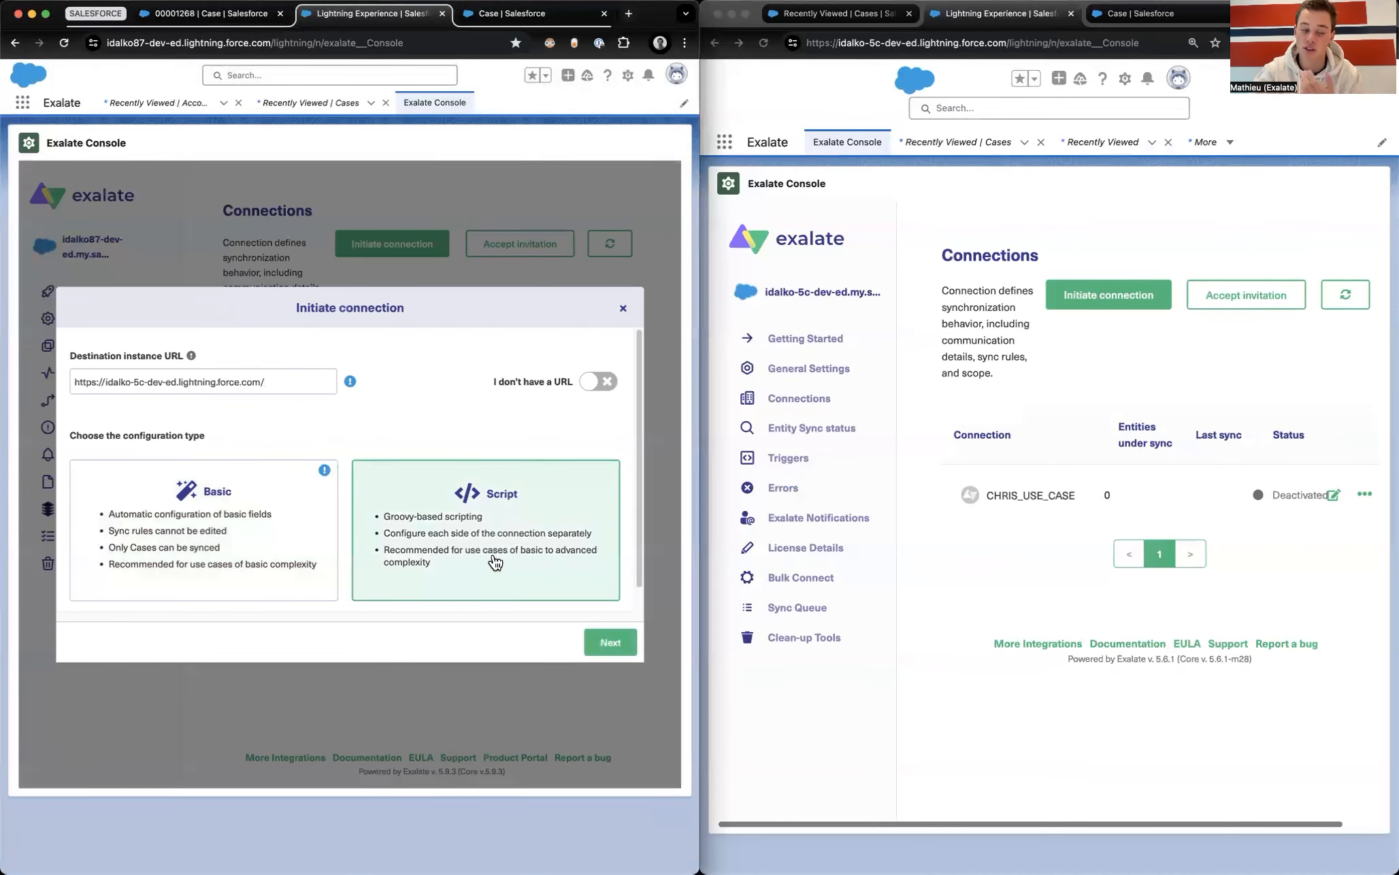
pyautogui.click(274, 546)
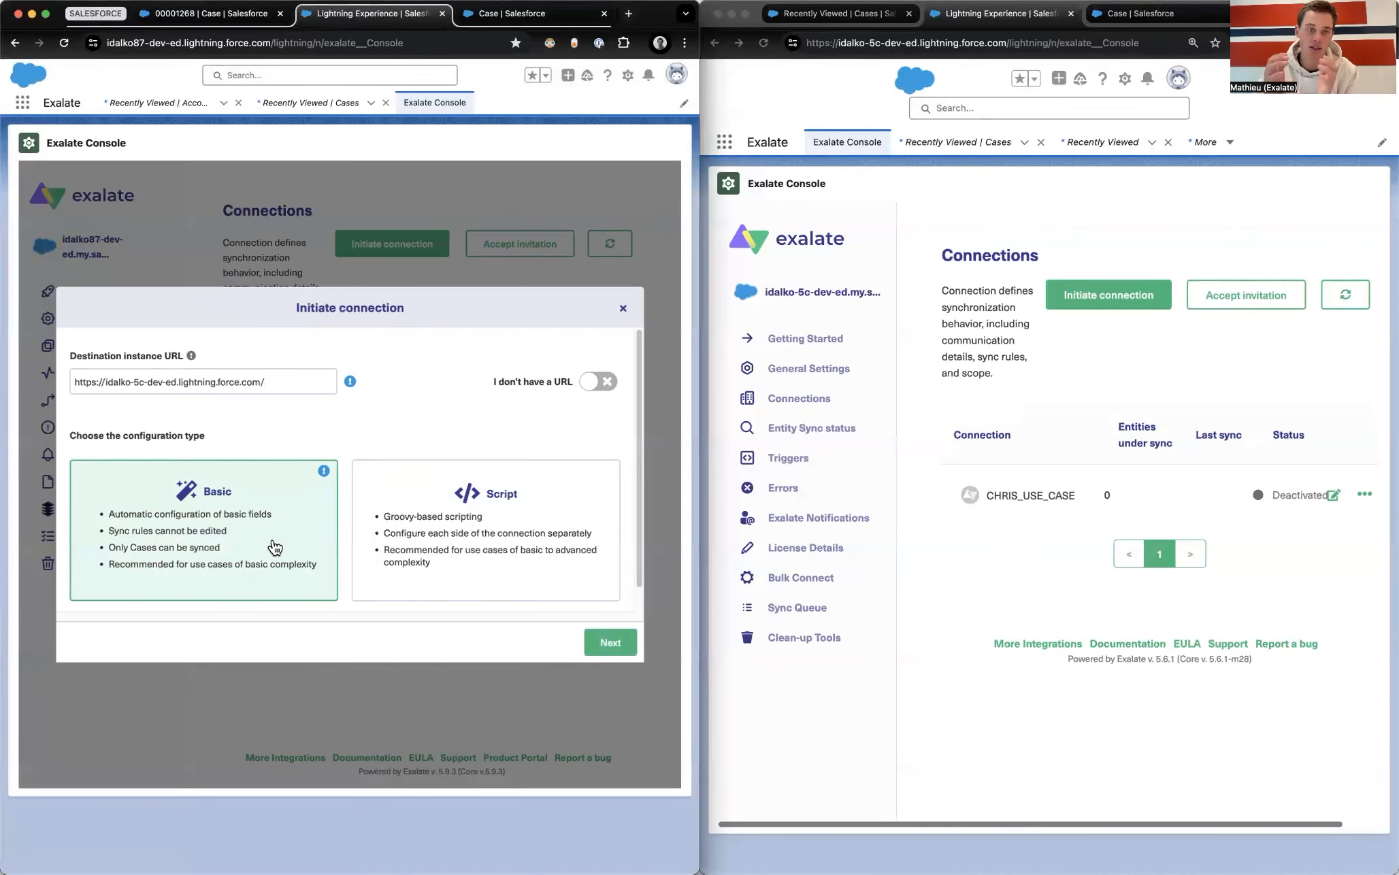
pyautogui.click(470, 569)
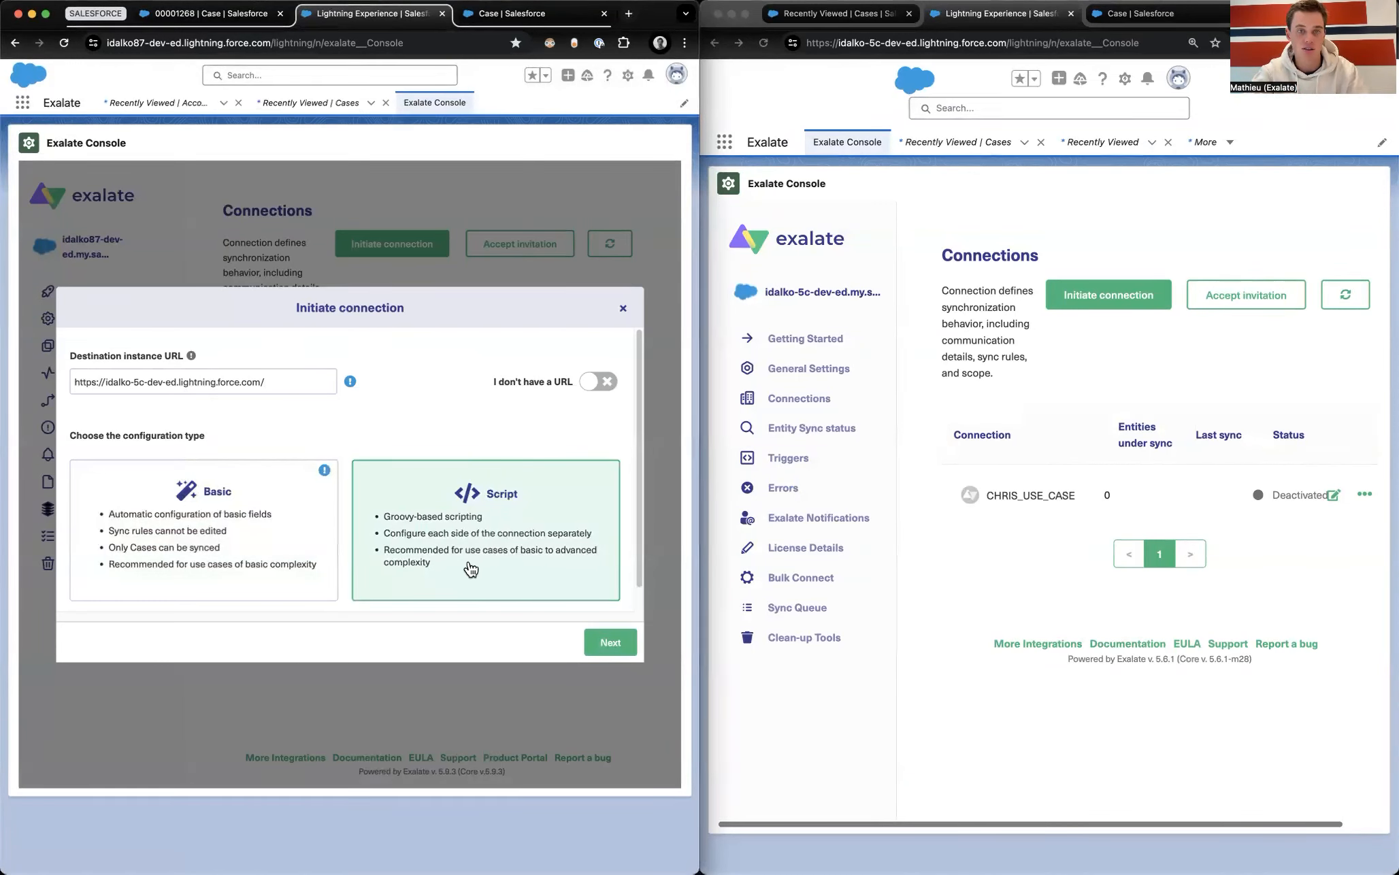
pyautogui.click(605, 643)
# Step: Name the connection salesforce87_to_salesforce5c, create it, and copy the invitation code
pyautogui.click(212, 400)
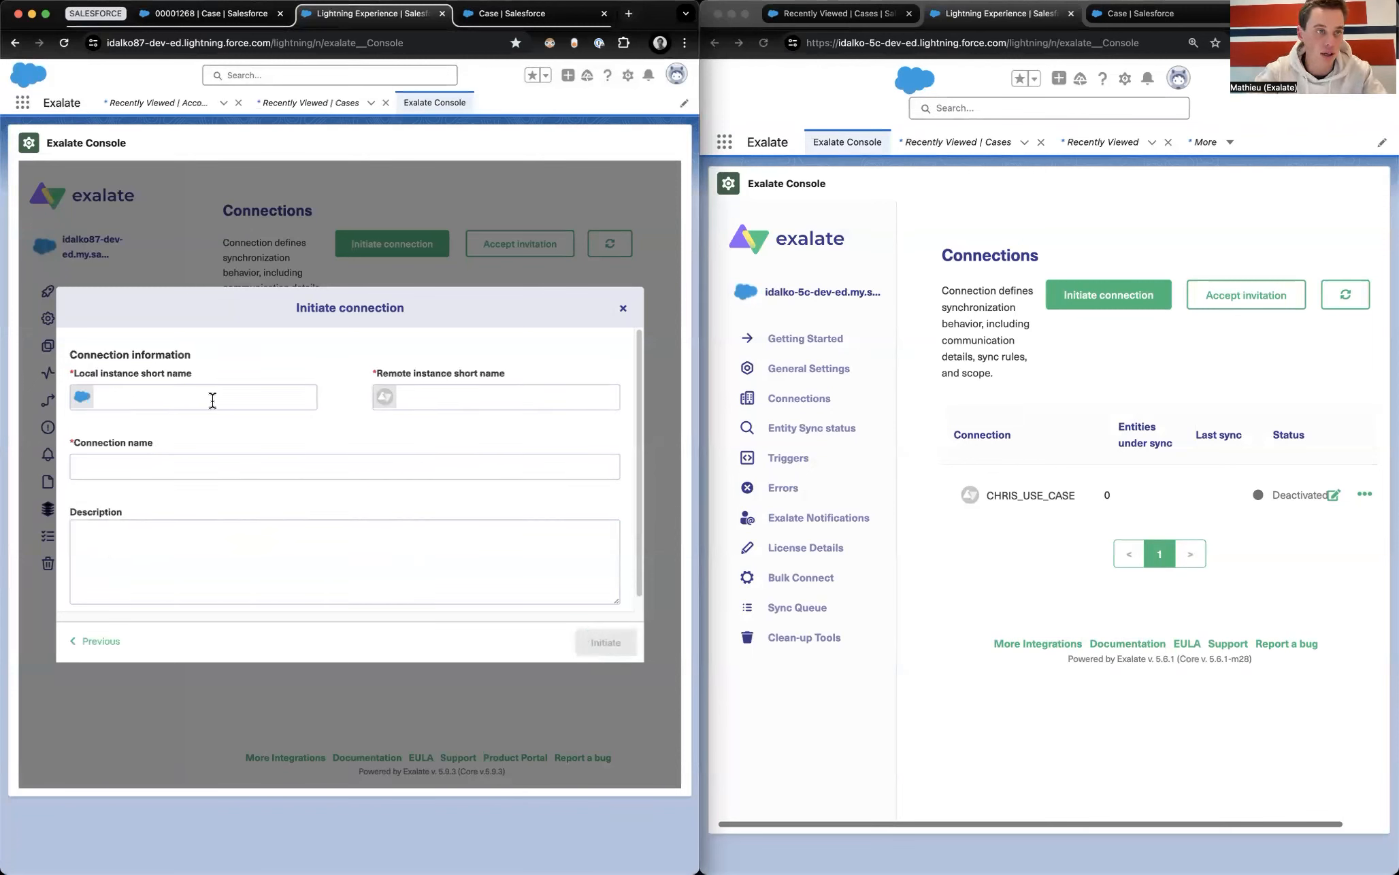
pyautogui.write('salesforce')
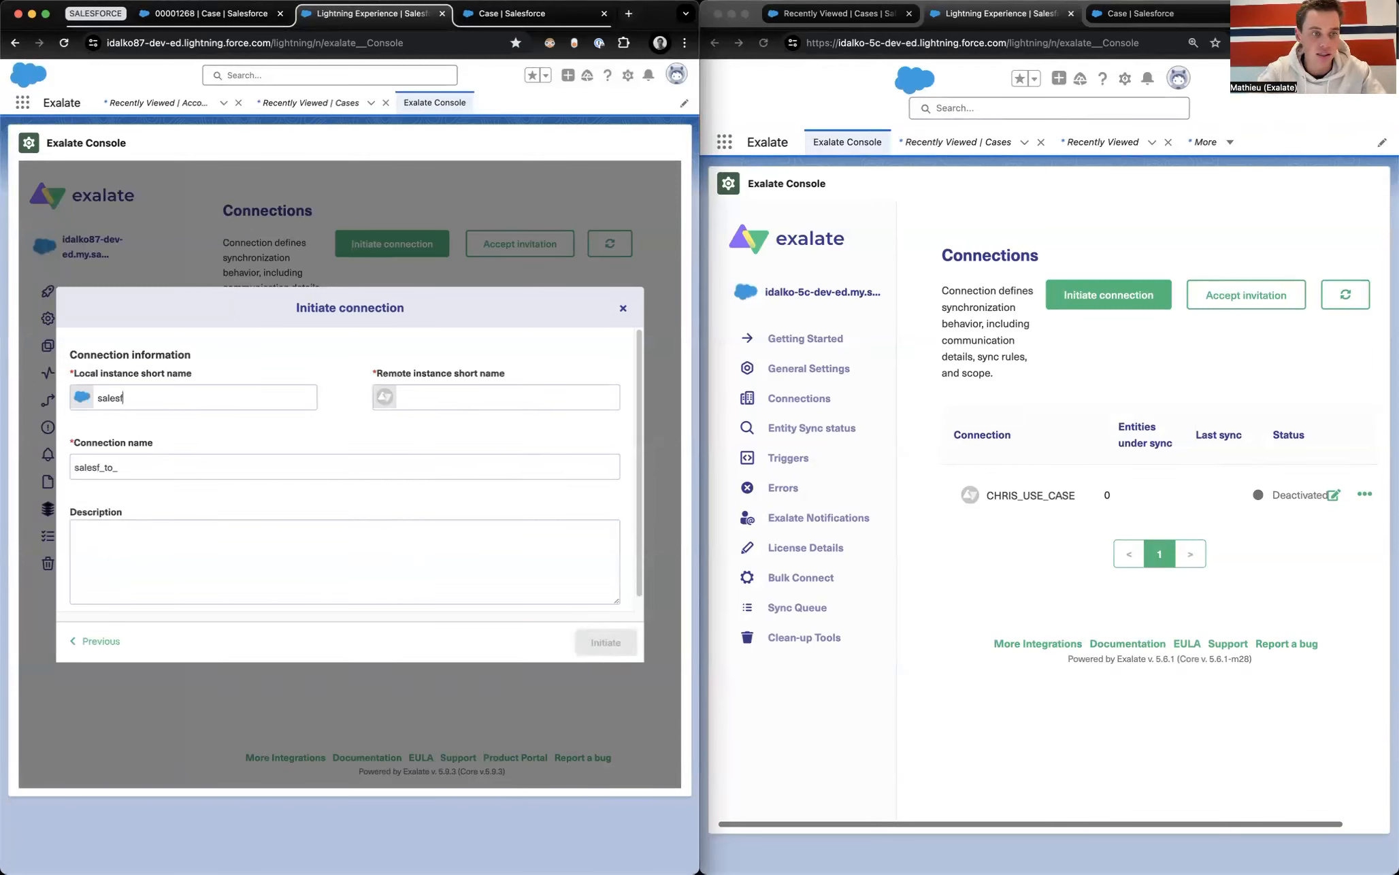
pyautogui.write('87_to_')
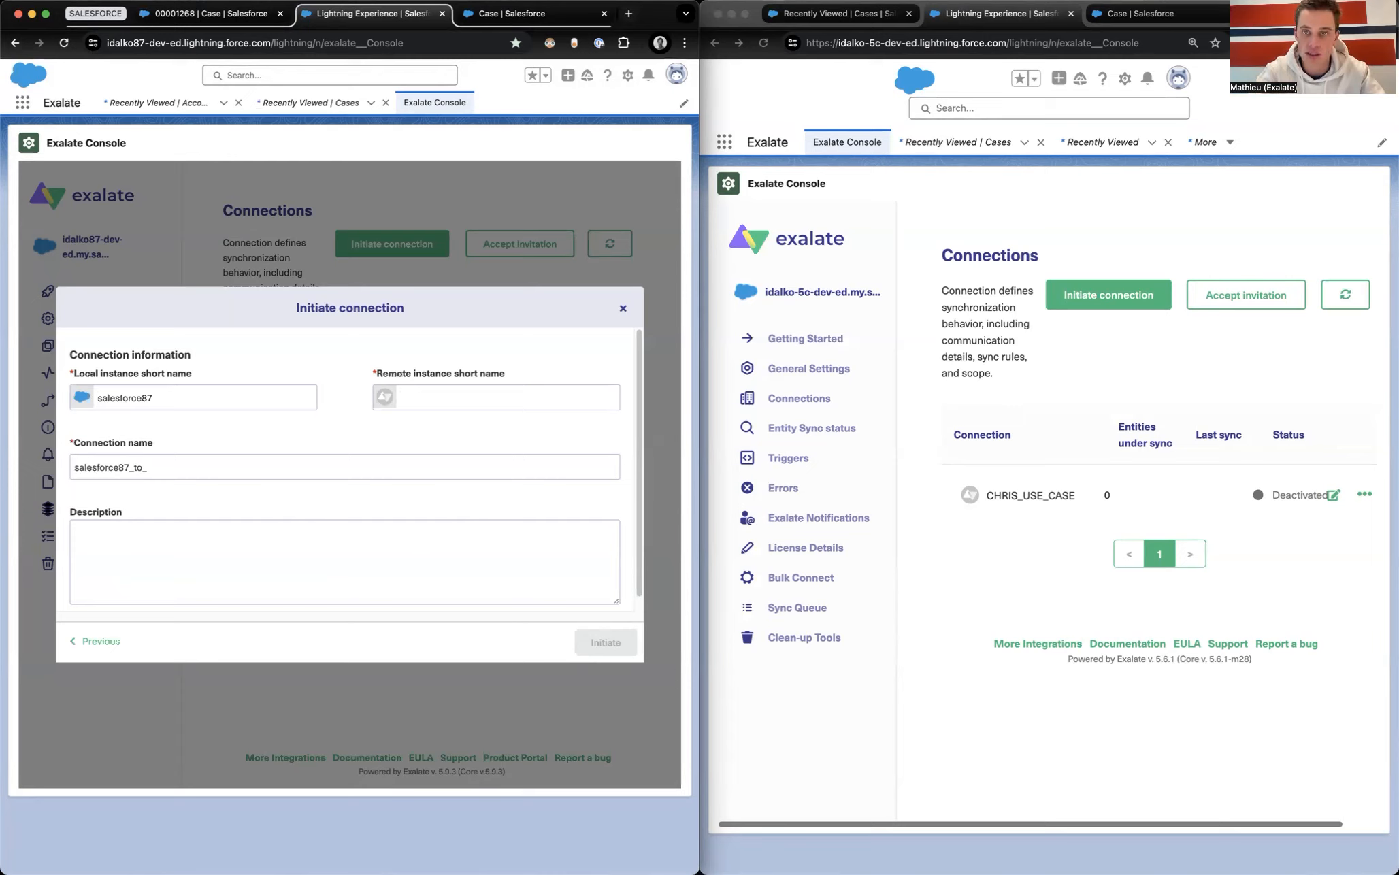
pyautogui.write('salesforce5c')
pyautogui.click(213, 467)
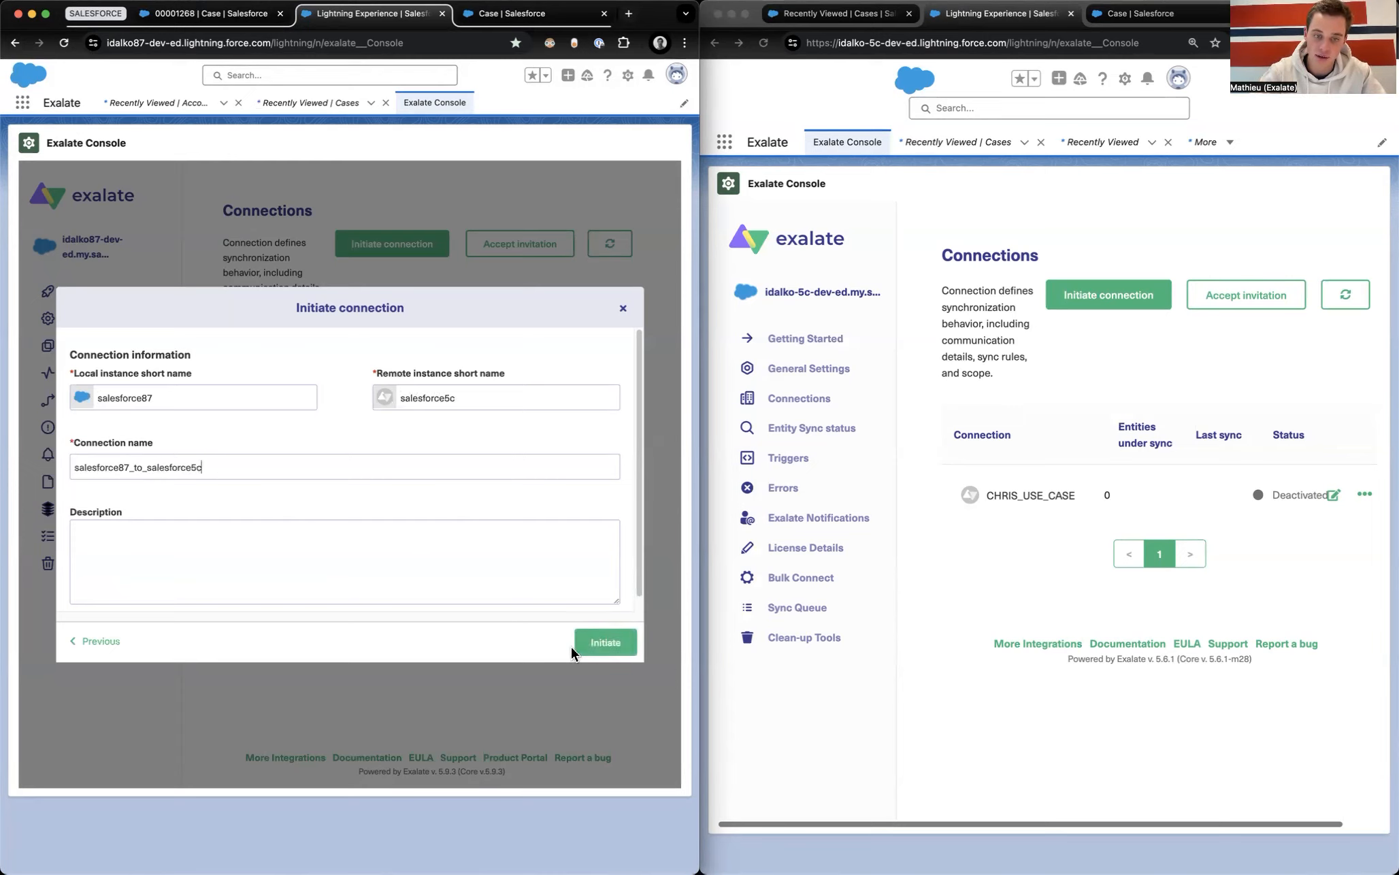
pyautogui.click(593, 648)
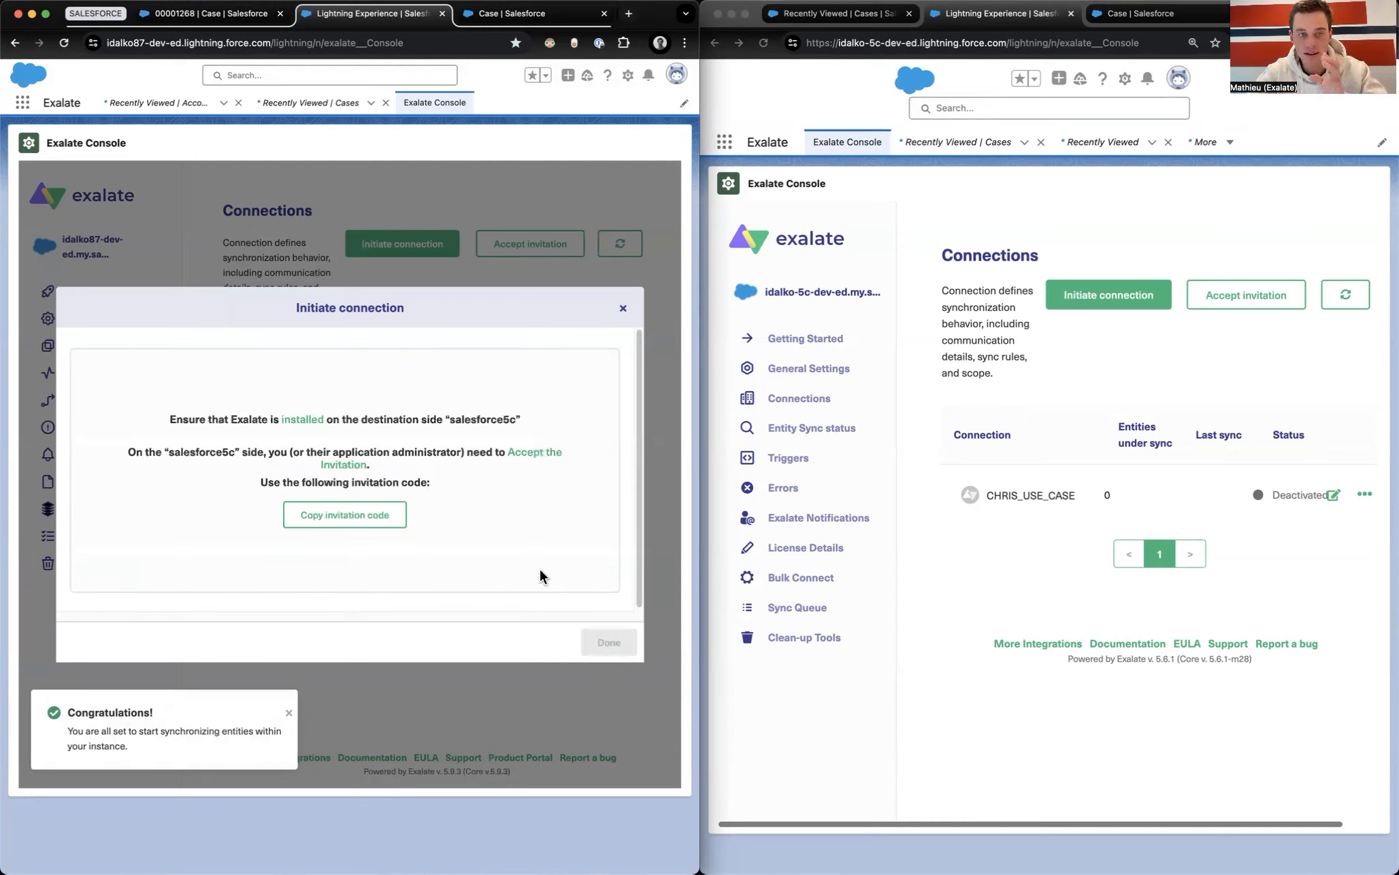
pyautogui.click(325, 514)
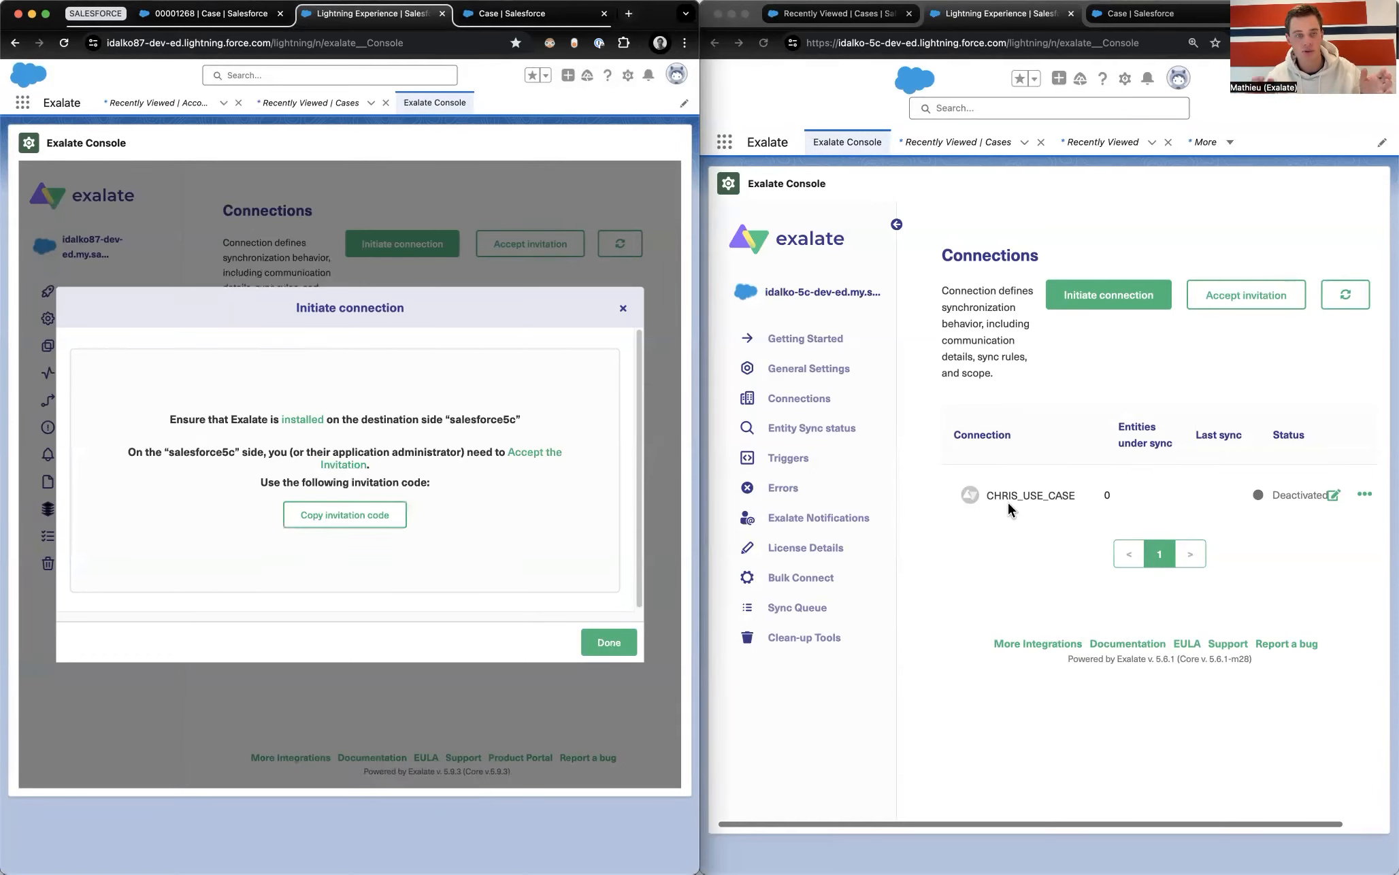
# Step: Accept the invitation in the second org using the copied code, then reopen case 00001268
pyautogui.click(1245, 294)
pyautogui.click(1048, 490)
pyautogui.press('super+v')
pyautogui.click(1320, 698)
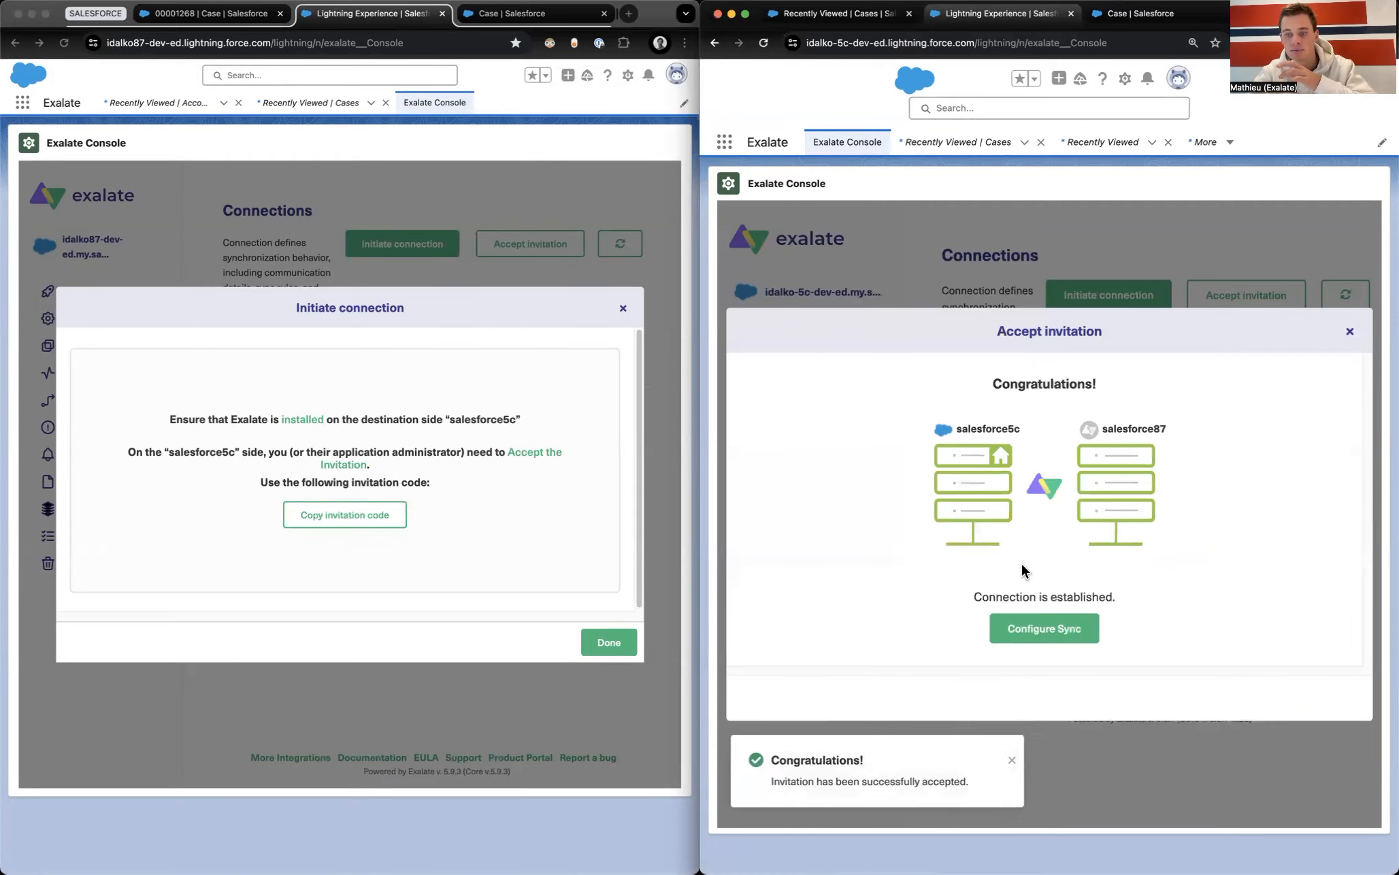
pyautogui.click(1349, 332)
pyautogui.click(286, 177)
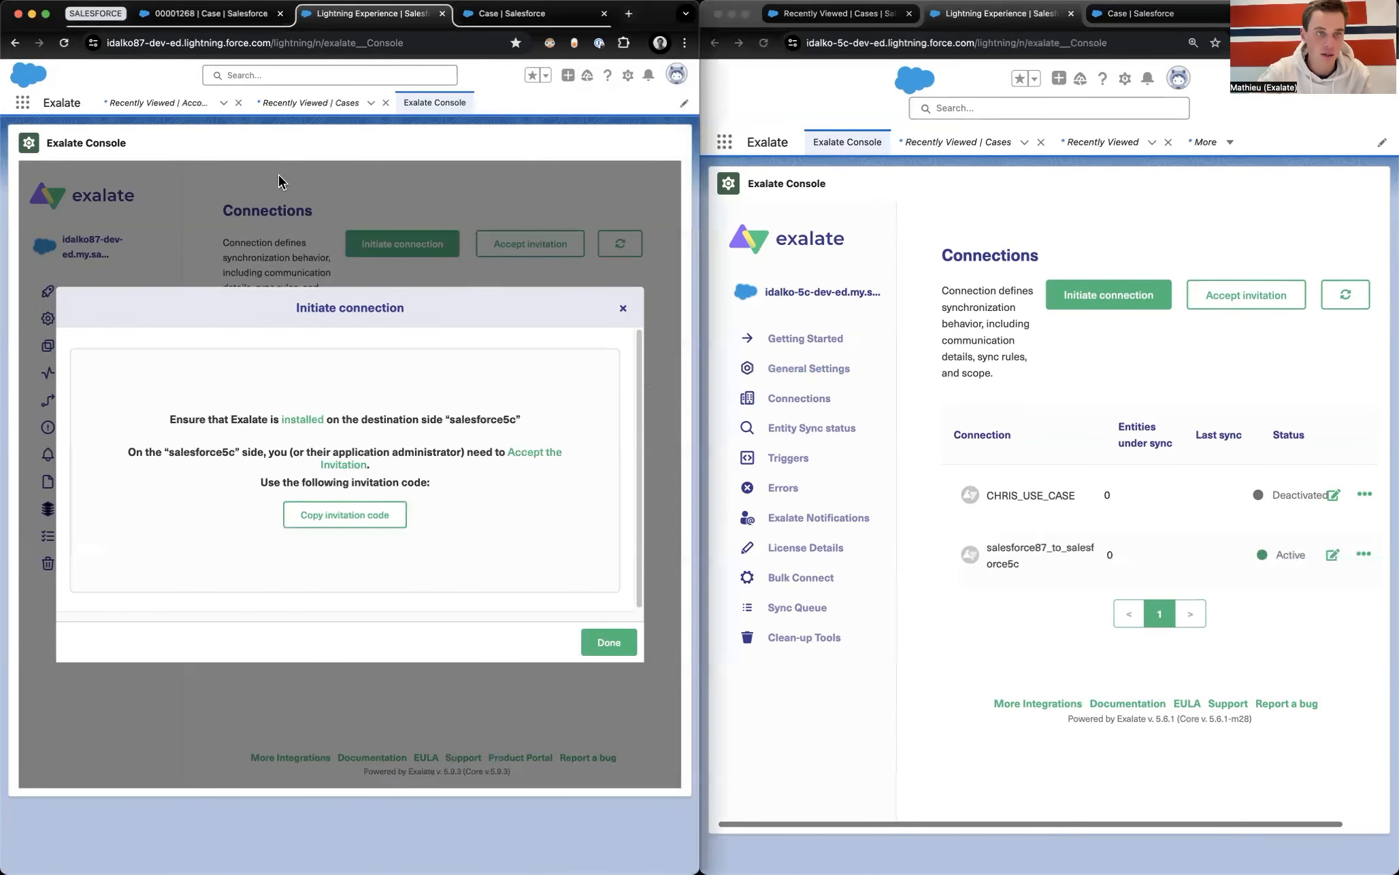
pyautogui.click(197, 18)
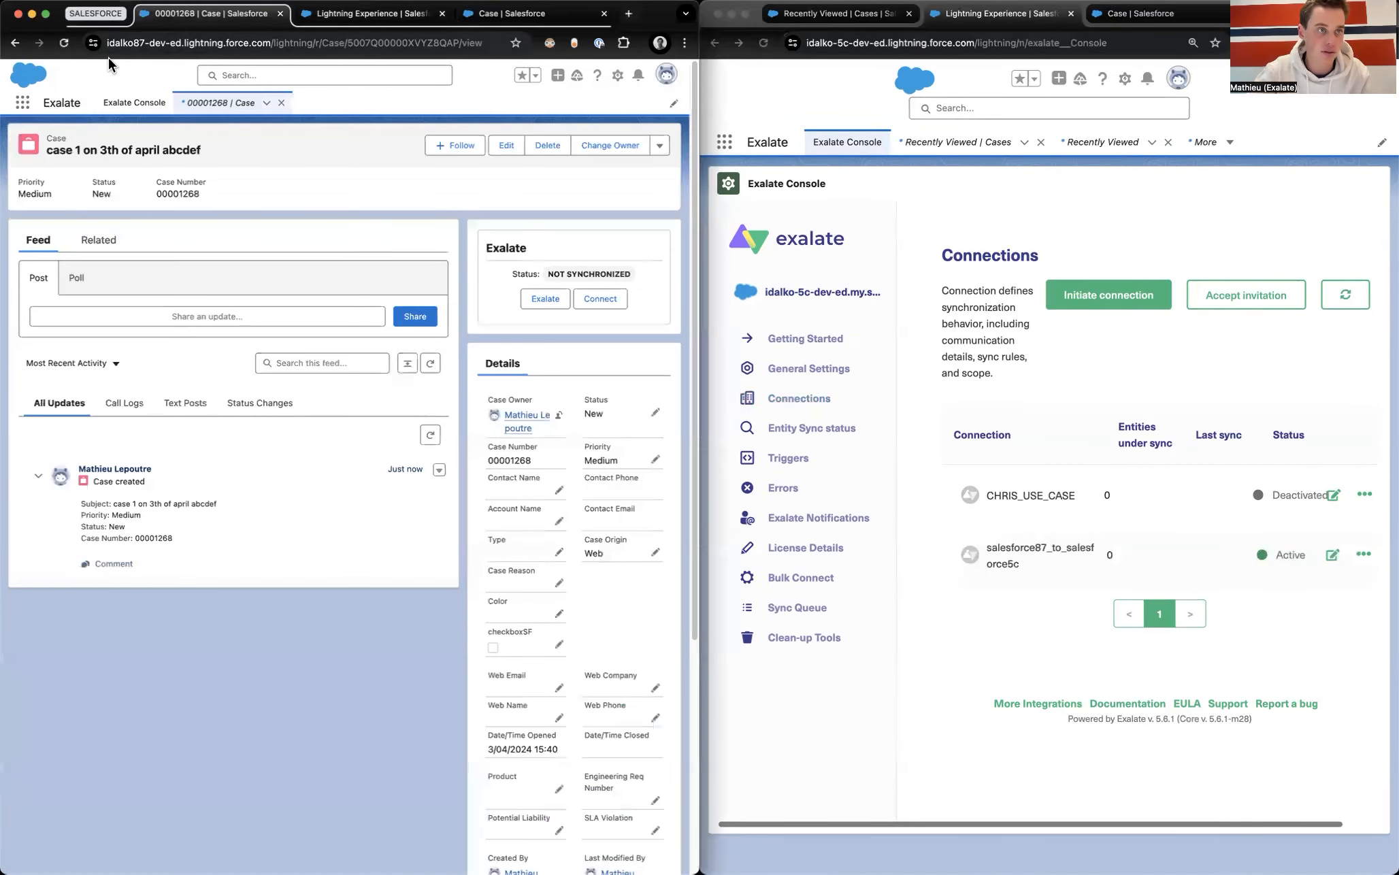
# Step: Exalate case 00001268 through the salesforce87_to_salesforce5c connection
pyautogui.click(63, 43)
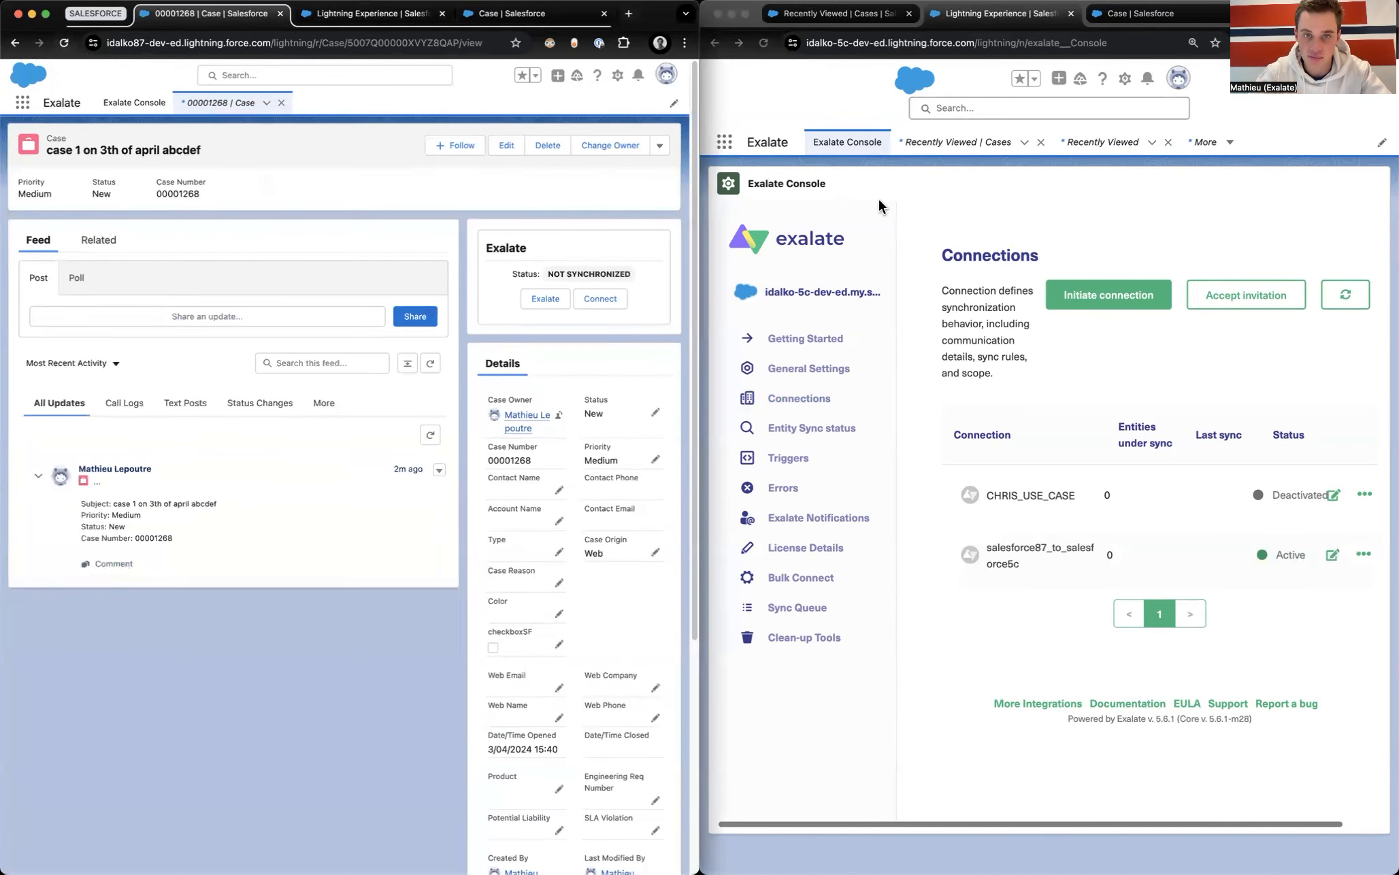
pyautogui.click(538, 297)
pyautogui.click(315, 407)
pyautogui.click(280, 429)
pyautogui.click(481, 583)
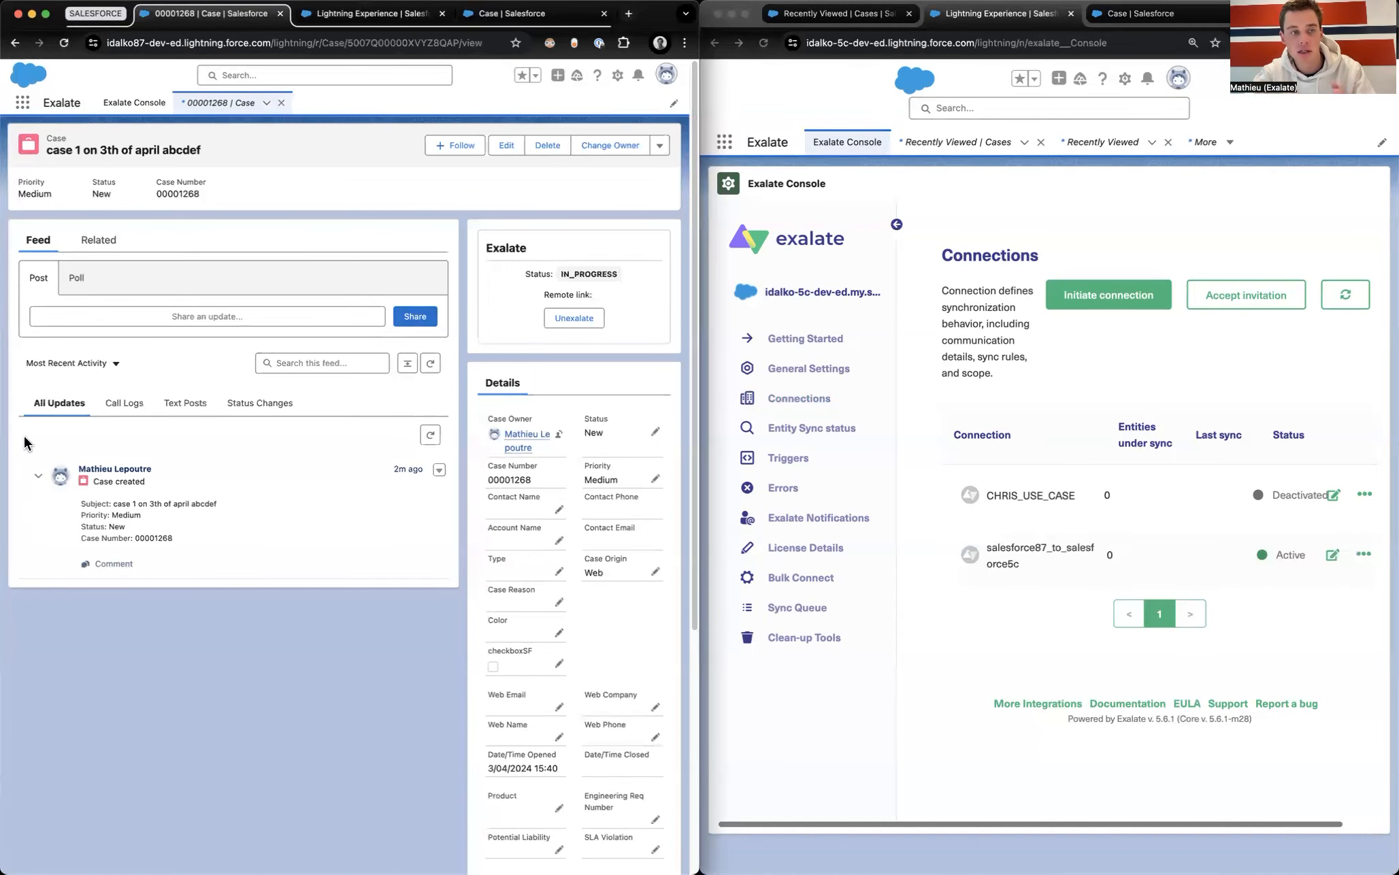
# Step: Reload both orgs' case pages repeatedly to check the sync status
pyautogui.click(67, 44)
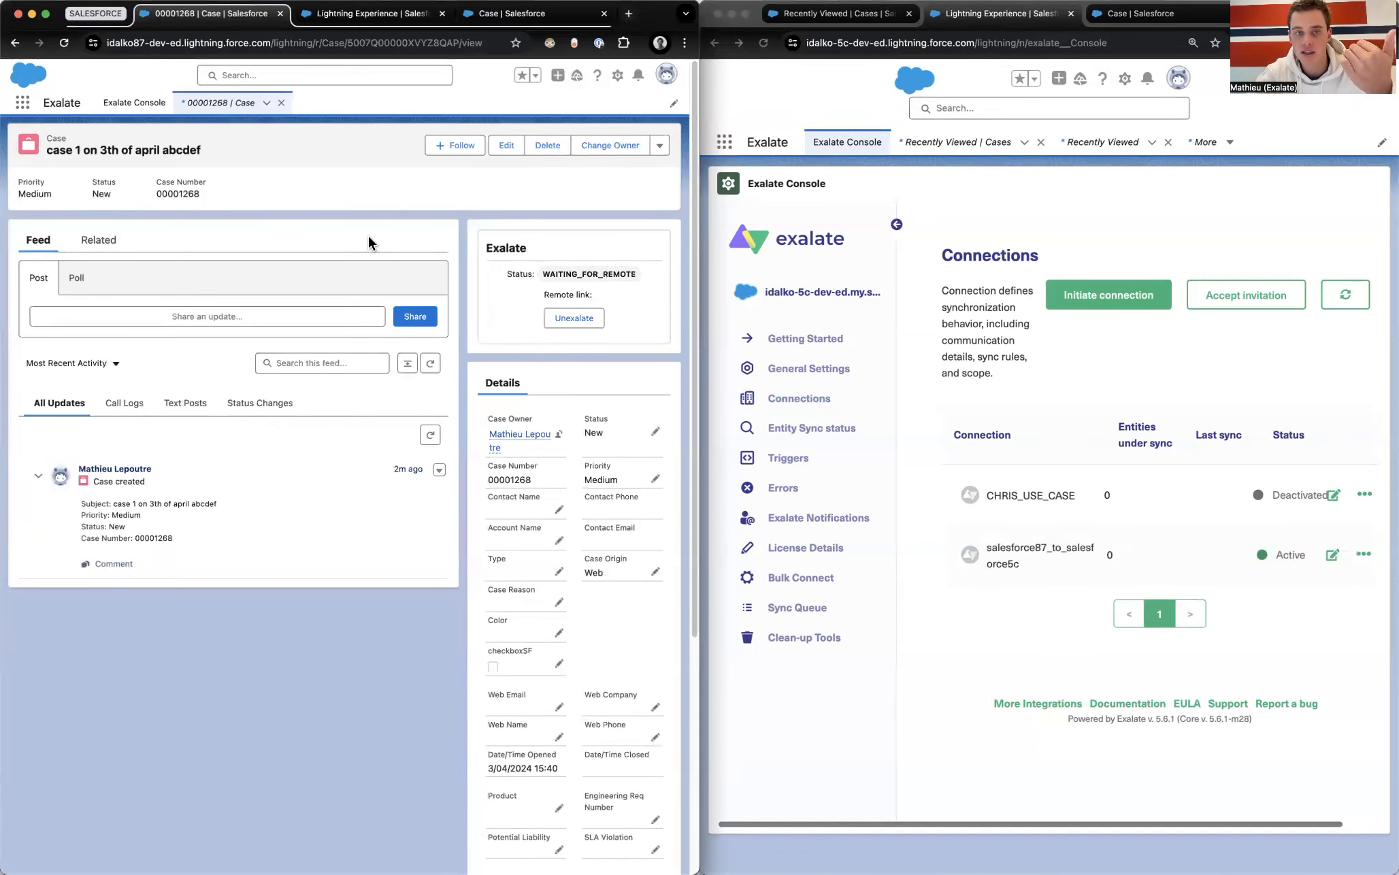
pyautogui.click(64, 43)
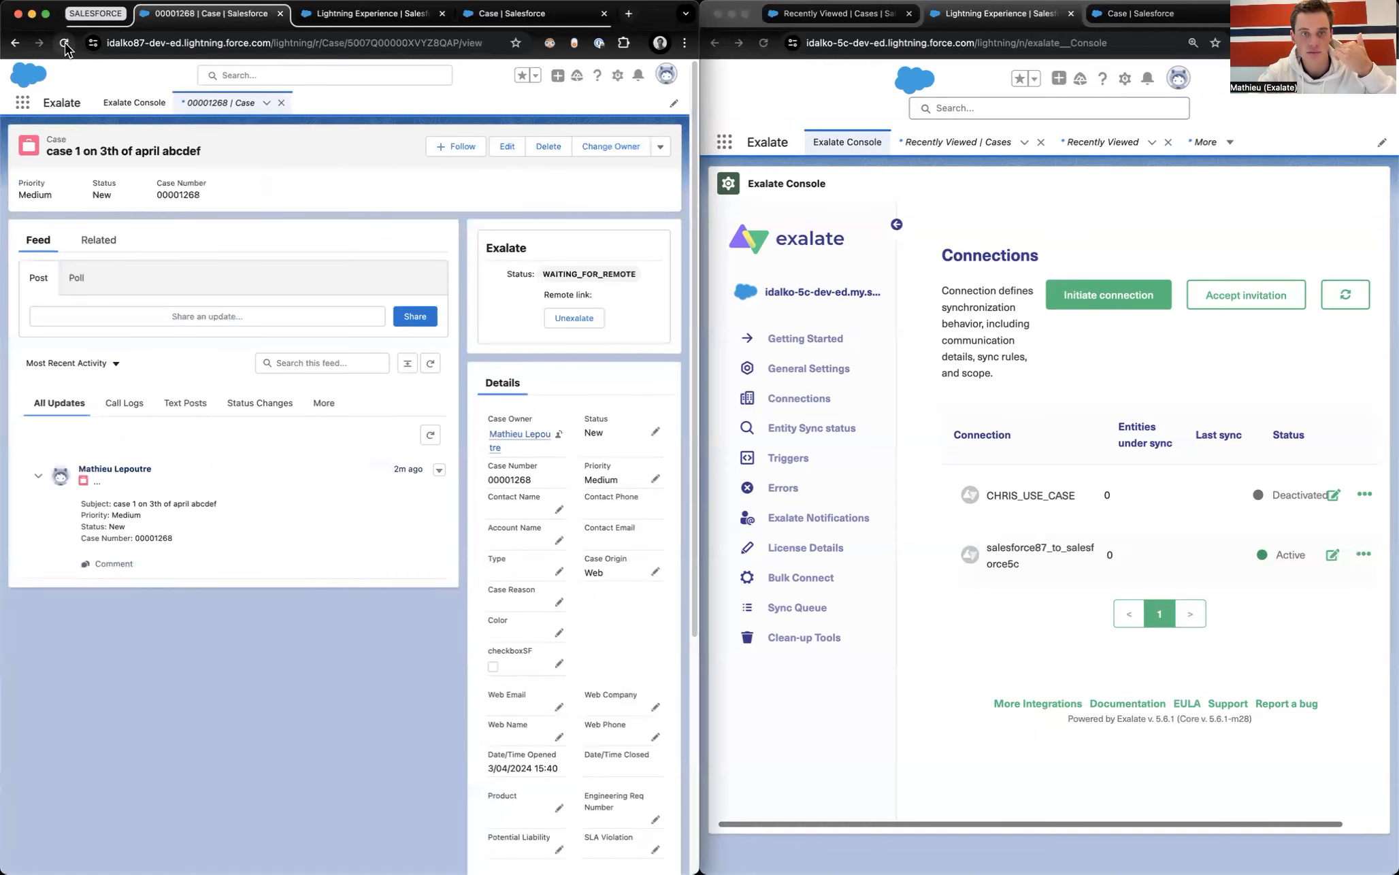
pyautogui.click(64, 44)
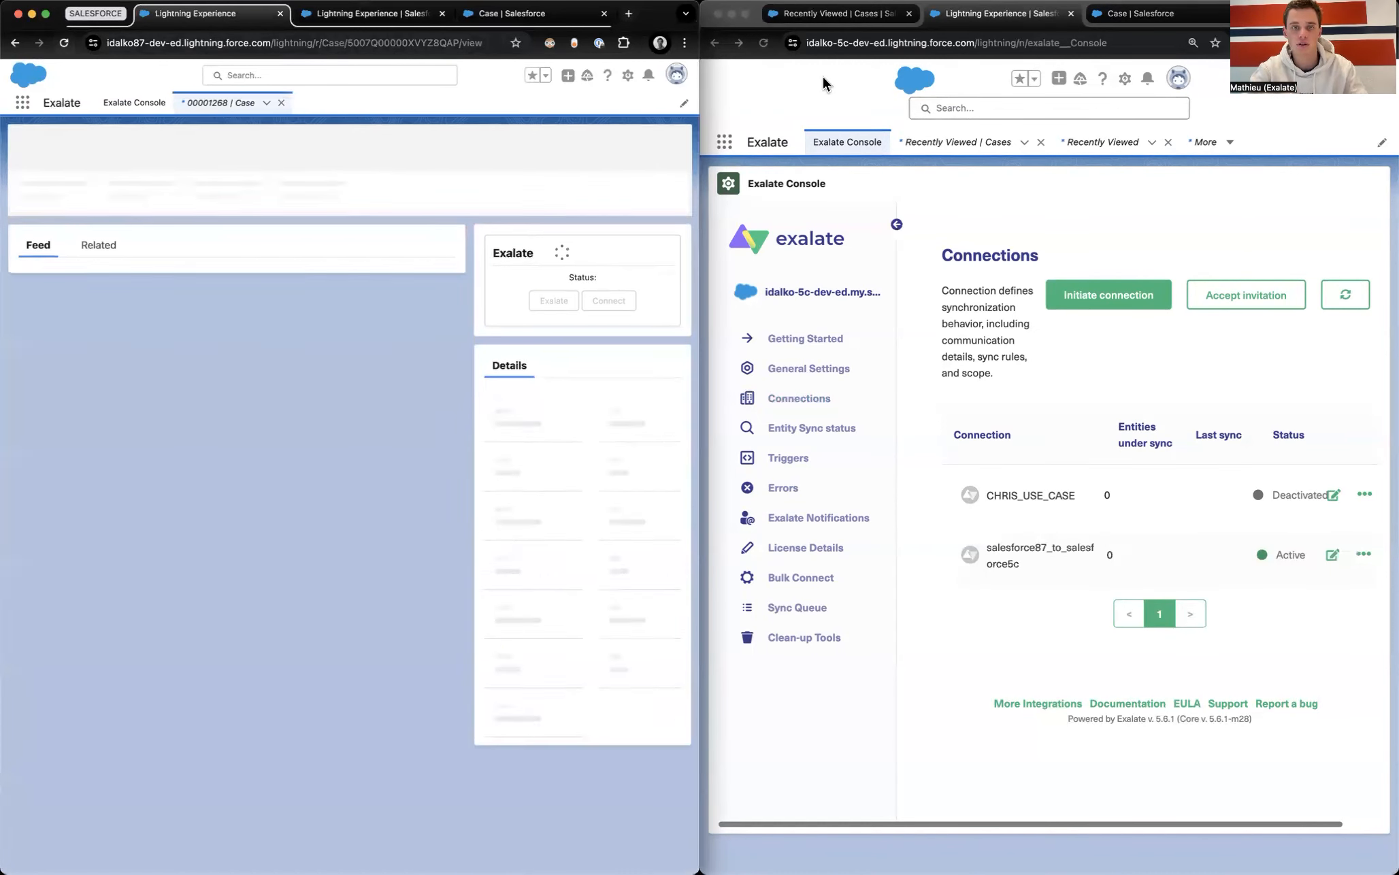
pyautogui.click(842, 21)
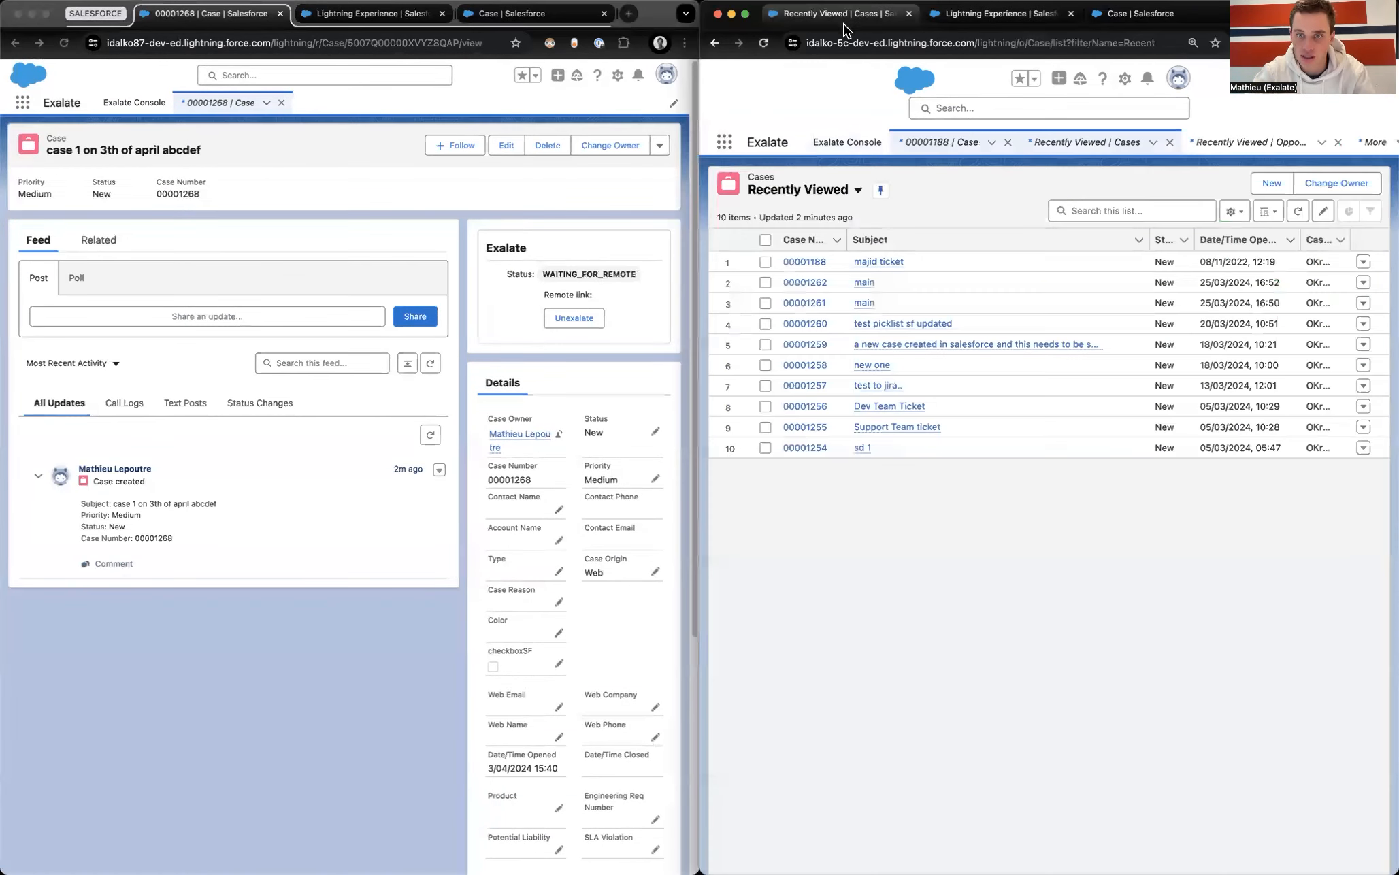
pyautogui.click(764, 44)
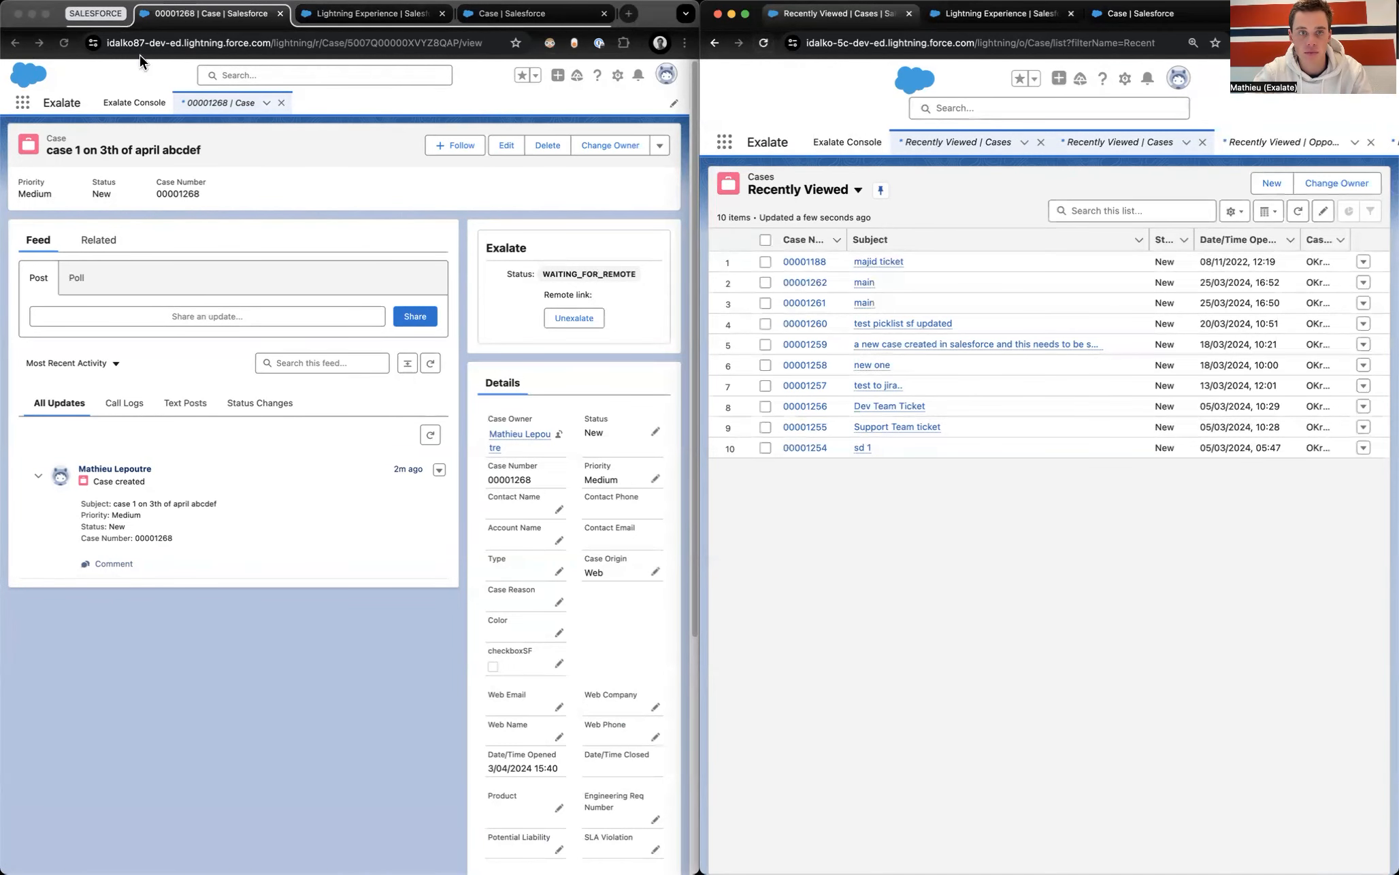
pyautogui.click(69, 43)
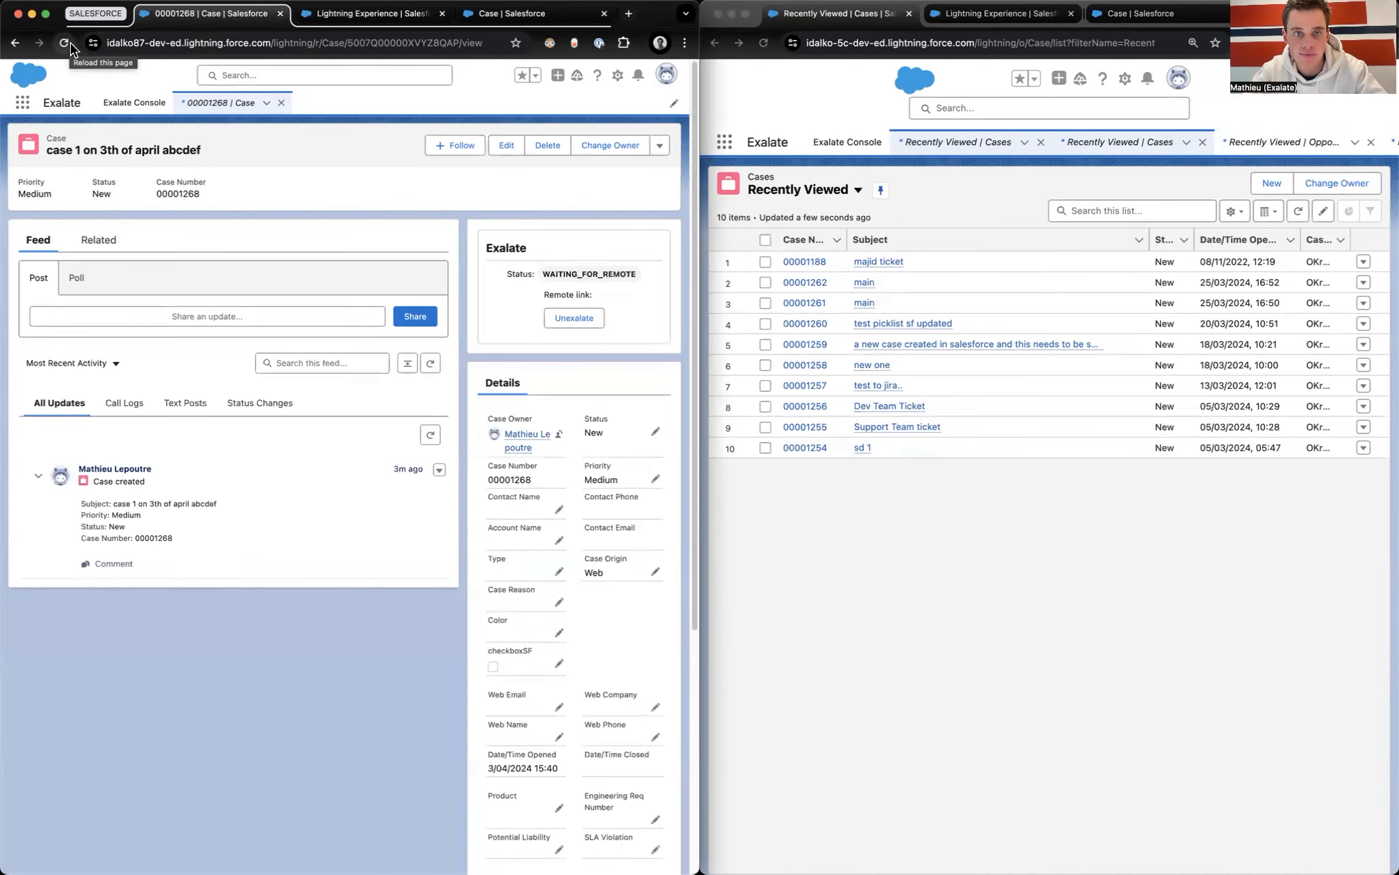
pyautogui.click(70, 43)
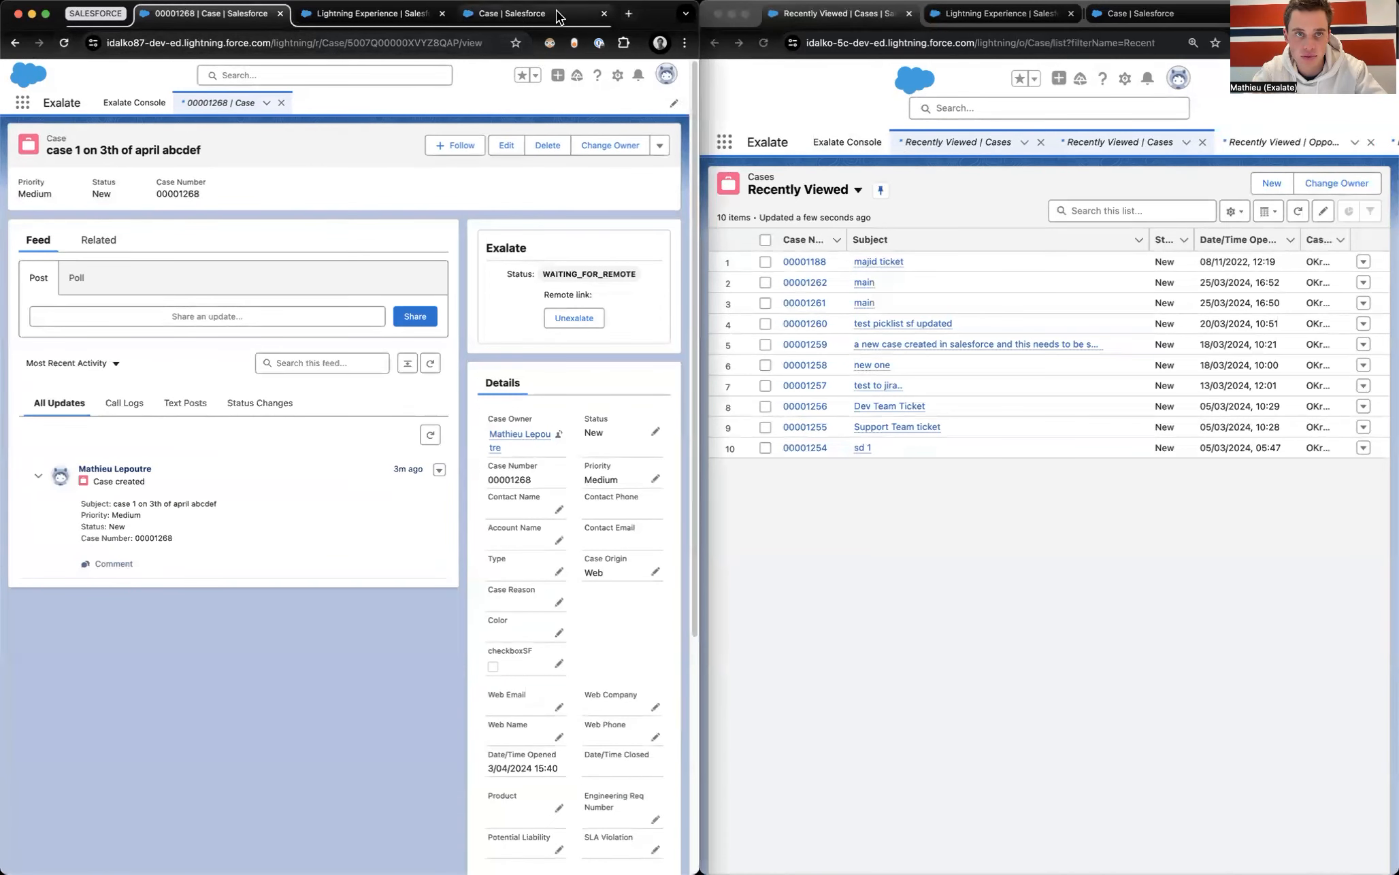
pyautogui.click(508, 15)
# Step: Search Setup for 'compan' to view Company Information, then close it and return to case 00001268
pyautogui.click(623, 74)
pyautogui.click(581, 109)
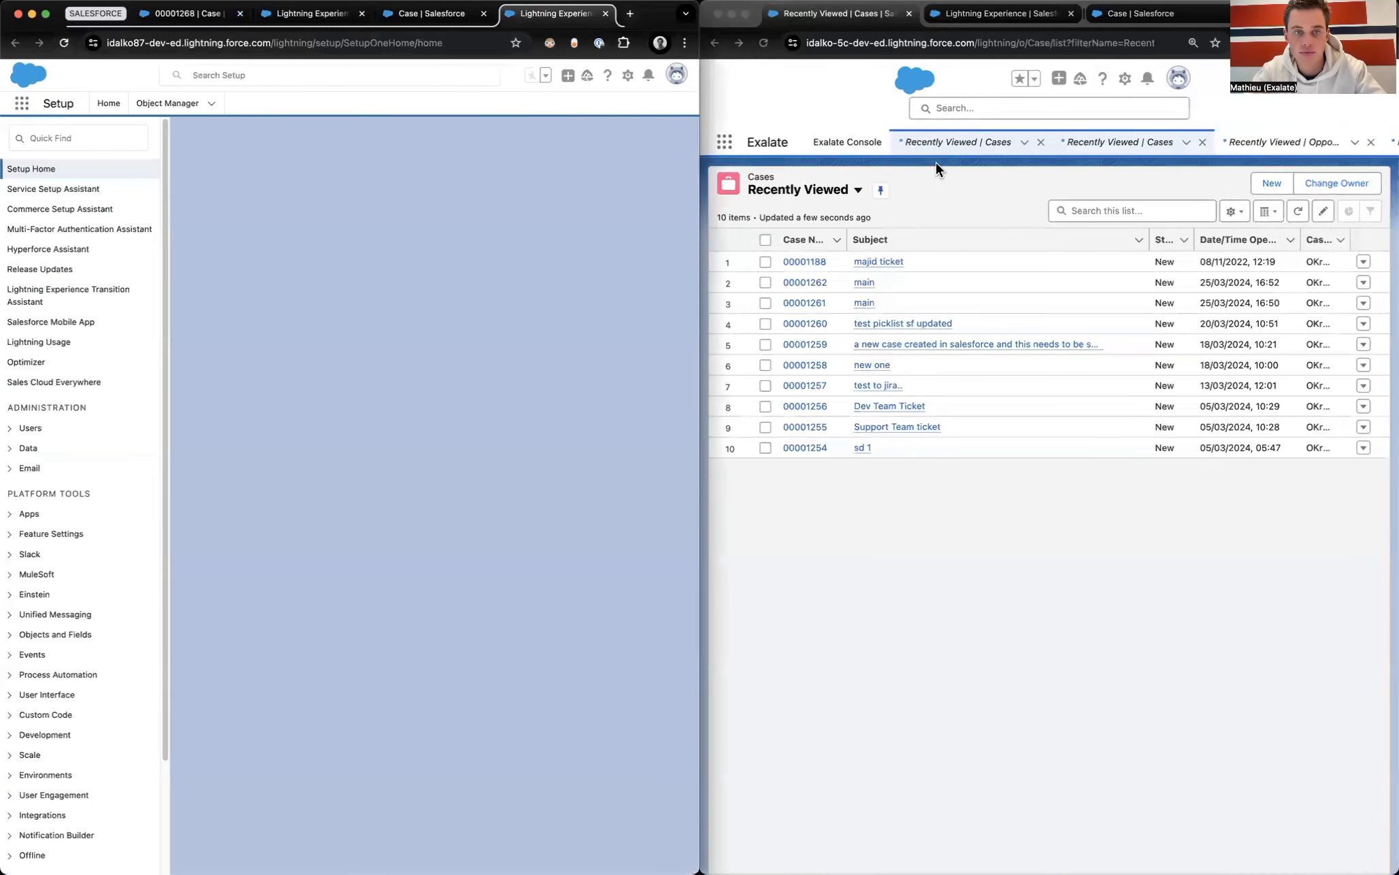
pyautogui.click(234, 77)
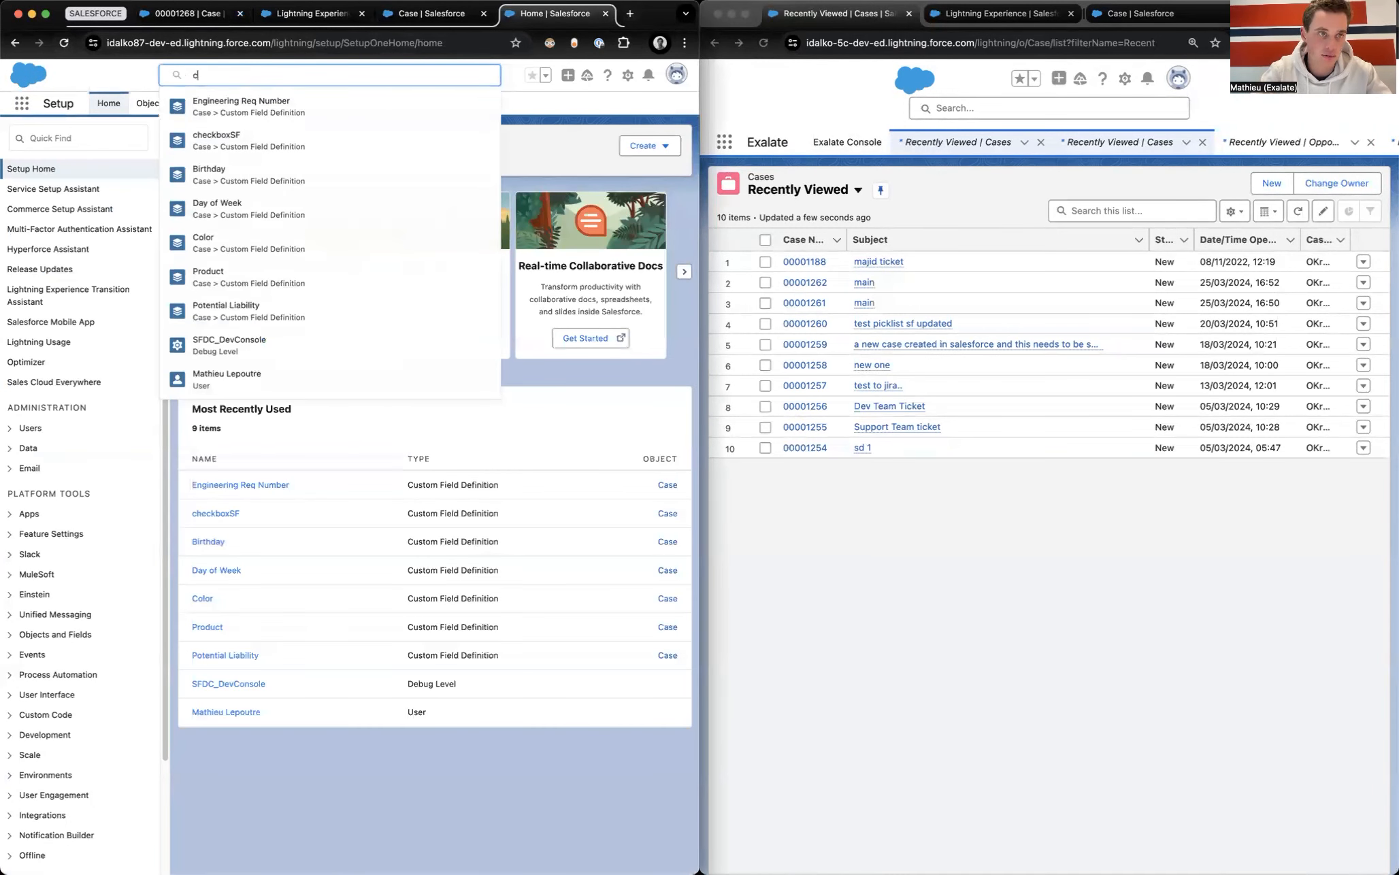
pyautogui.write('compan')
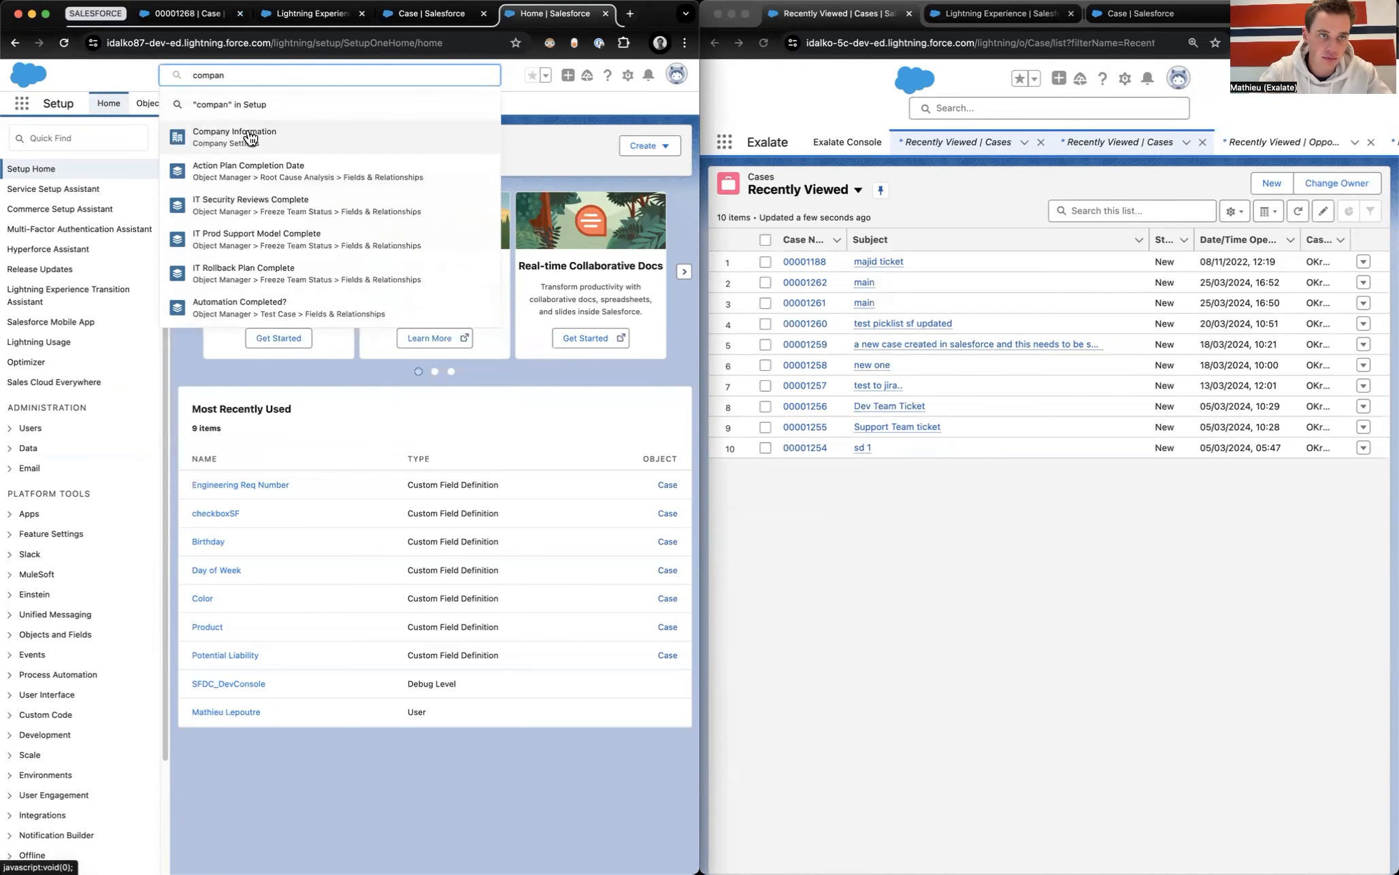
pyautogui.click(245, 144)
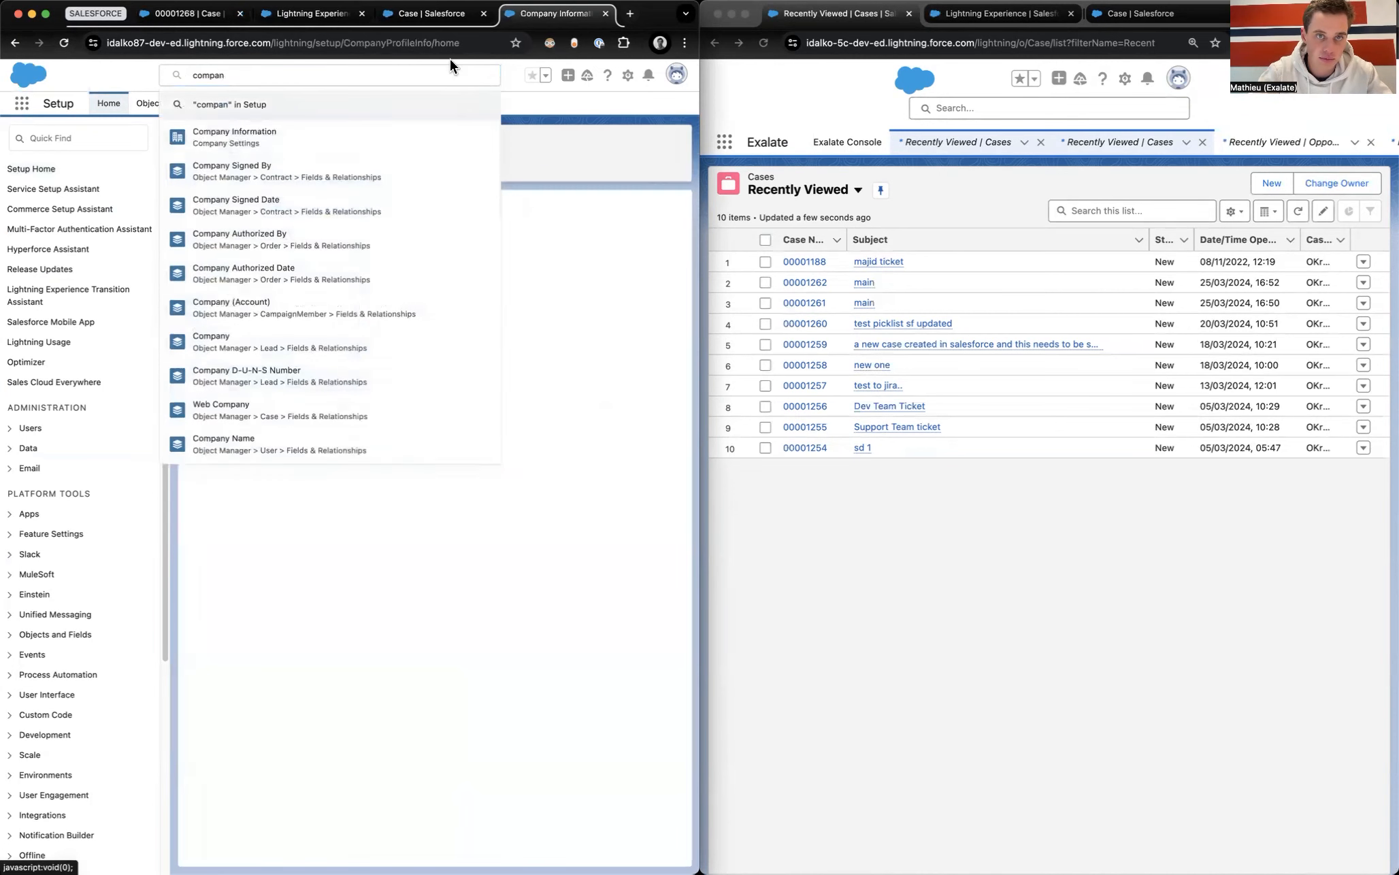
pyautogui.click(606, 13)
pyautogui.click(191, 17)
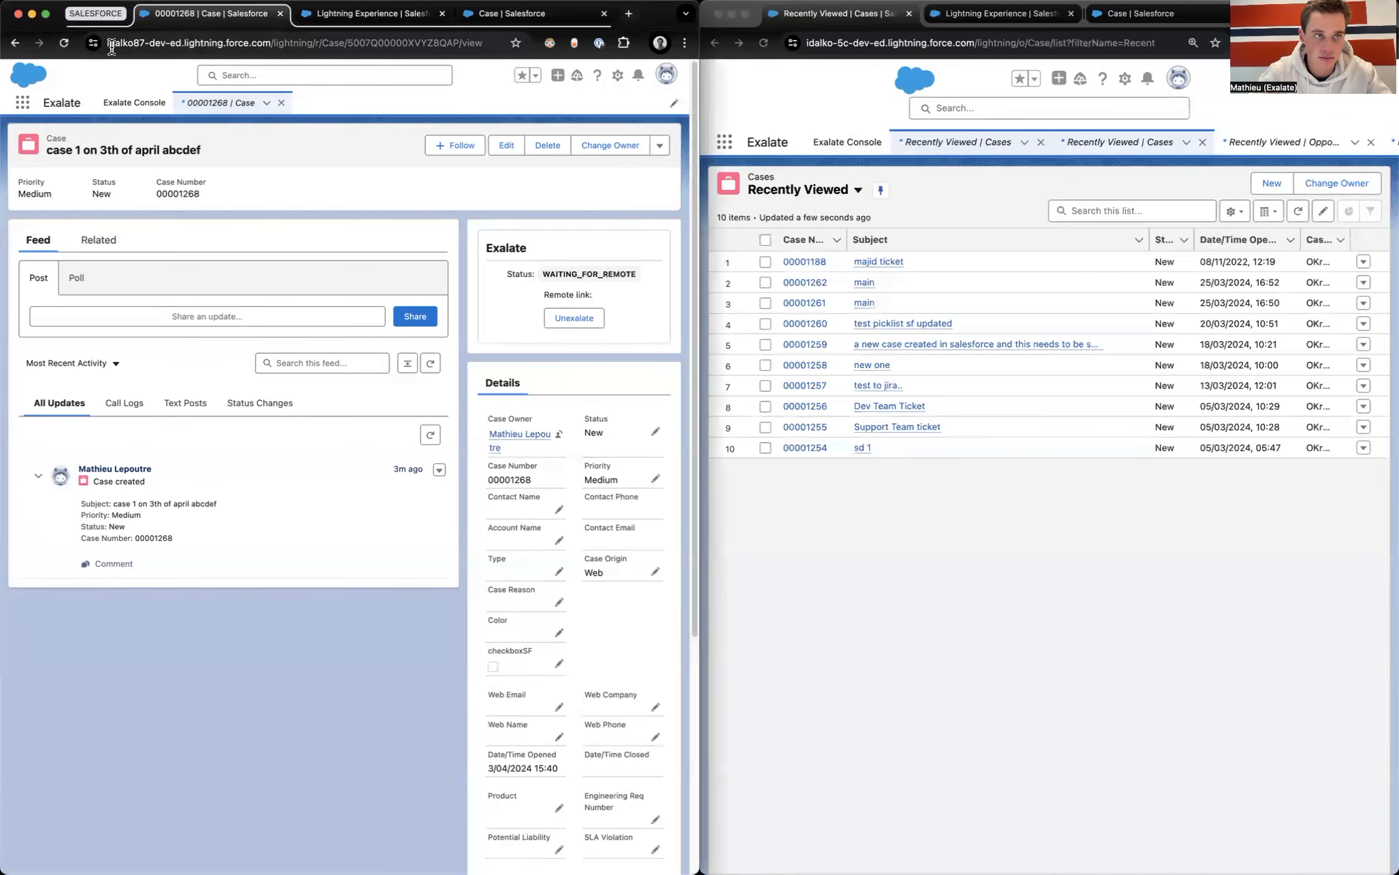
# Step: Reload case 00001268 to confirm SYNCHRONIZED, then open mirrored case 00001263 in the second org
pyautogui.click(63, 43)
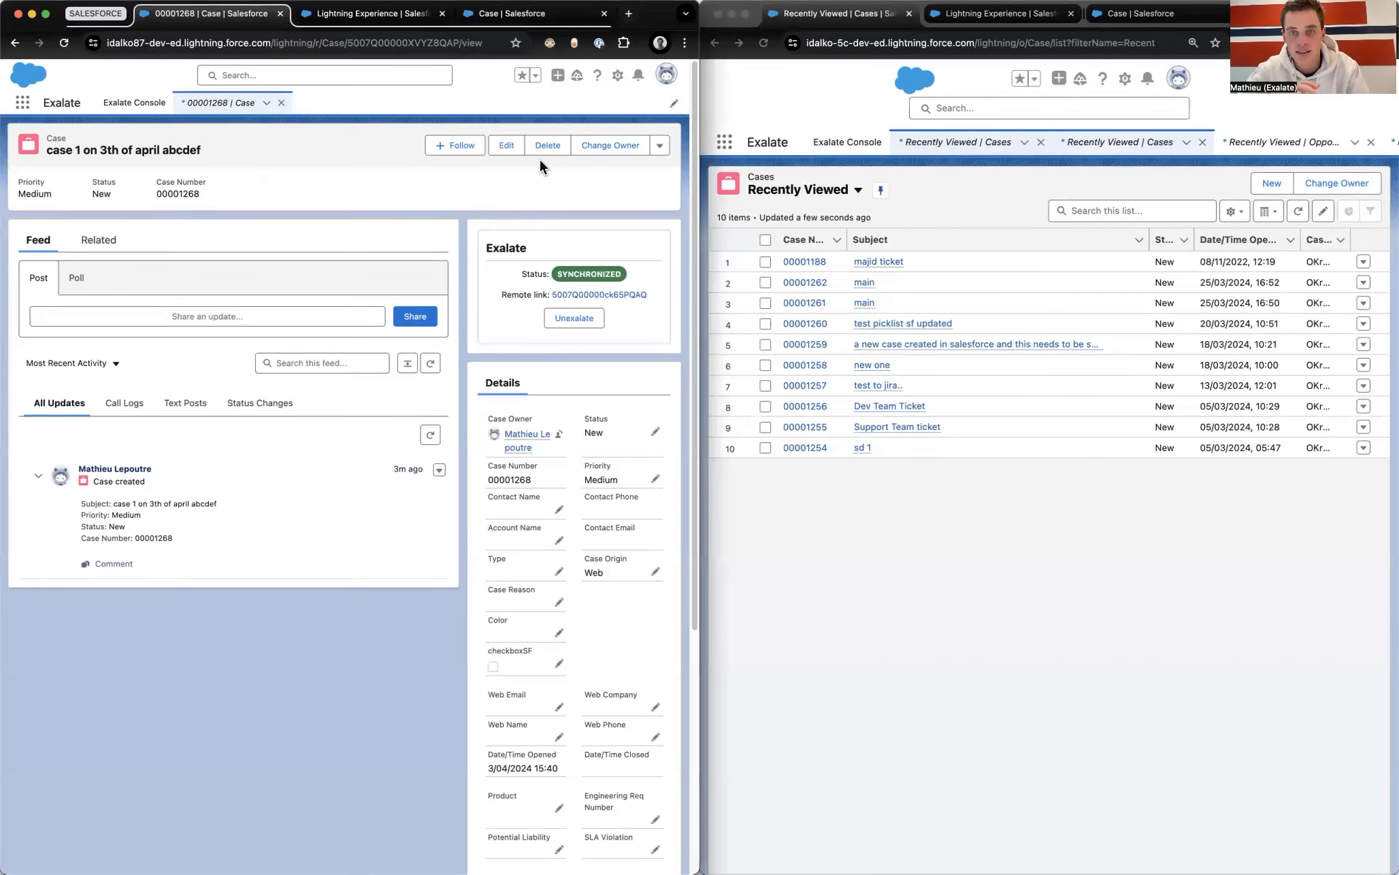
pyautogui.click(762, 43)
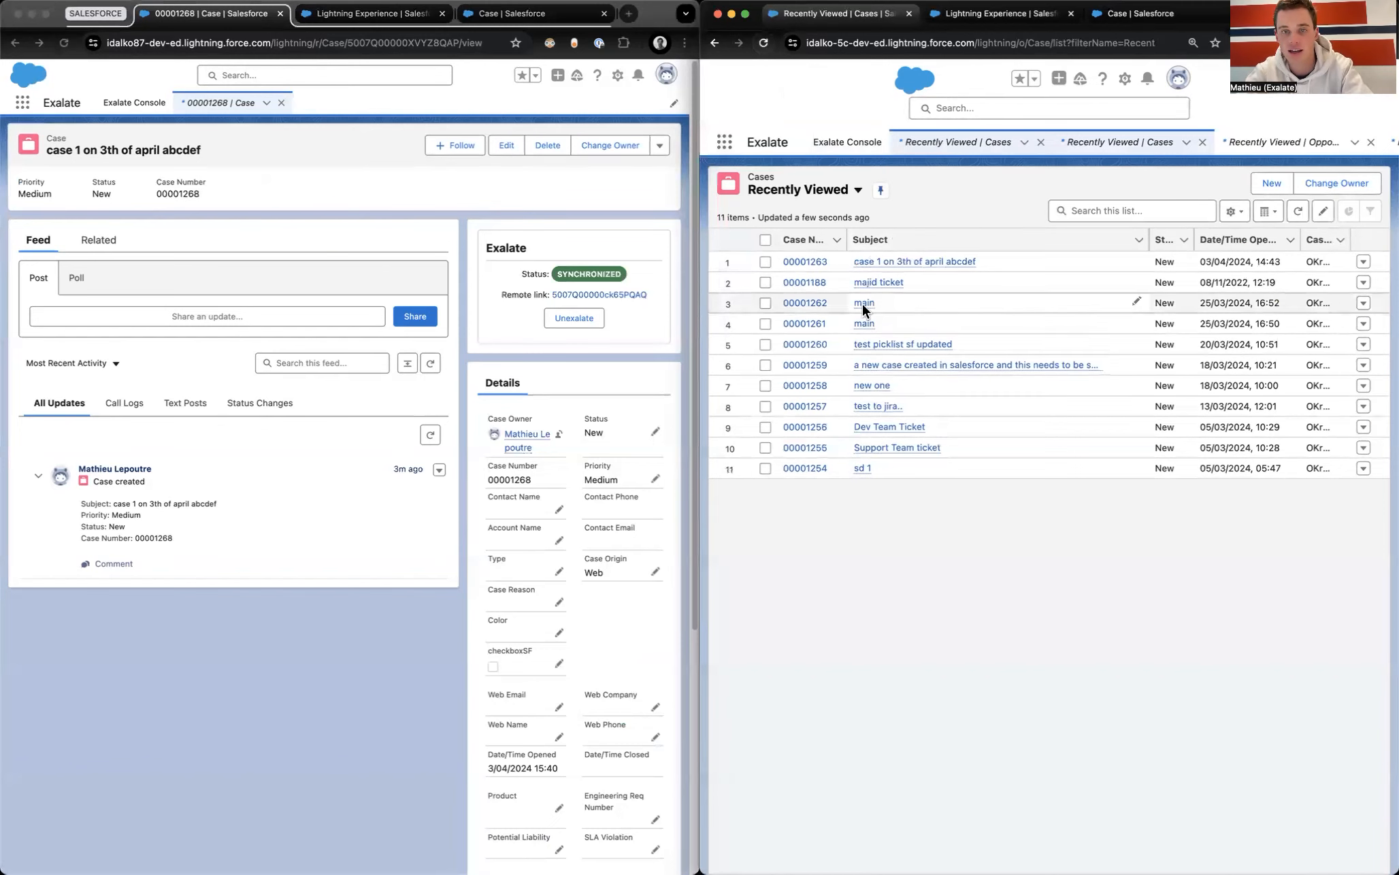
pyautogui.click(893, 264)
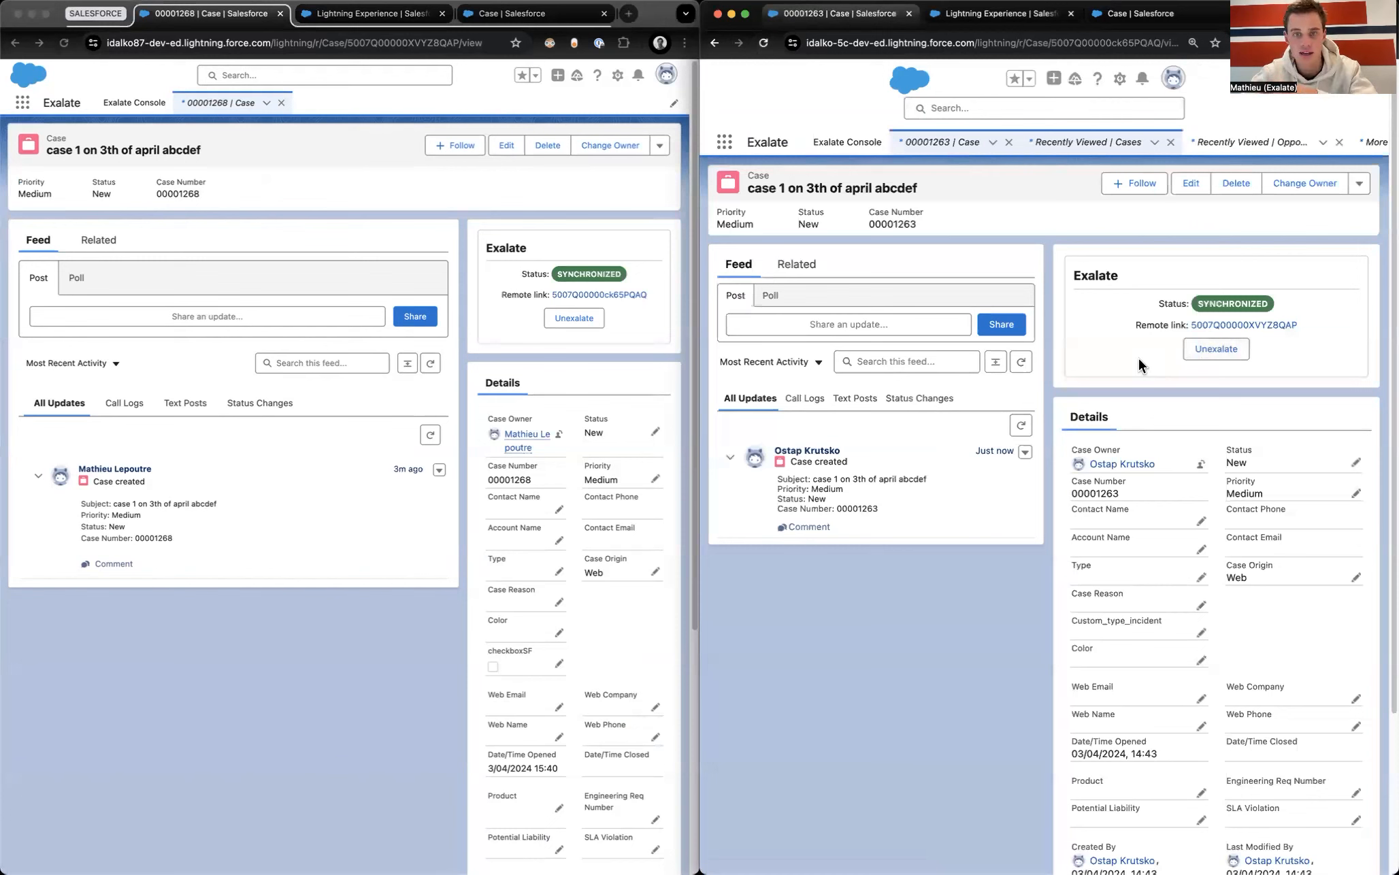
# Step: Share the post 'hello this is 5c instance, we are posting an update' and reload both case pages
pyautogui.click(895, 323)
pyautogui.write('hello this is 5c instance, we are posting an update')
pyautogui.click(968, 453)
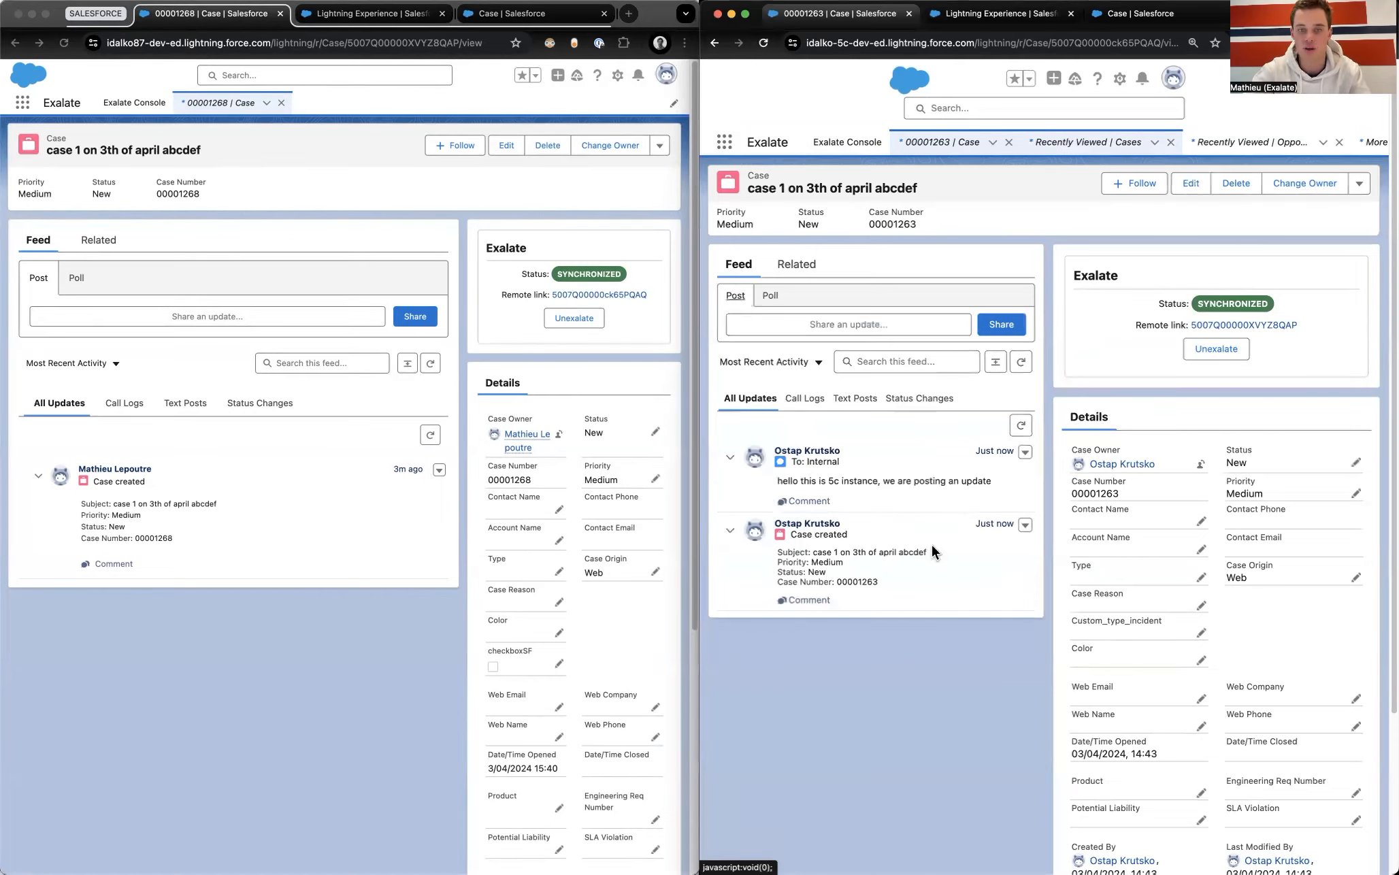
pyautogui.click(765, 47)
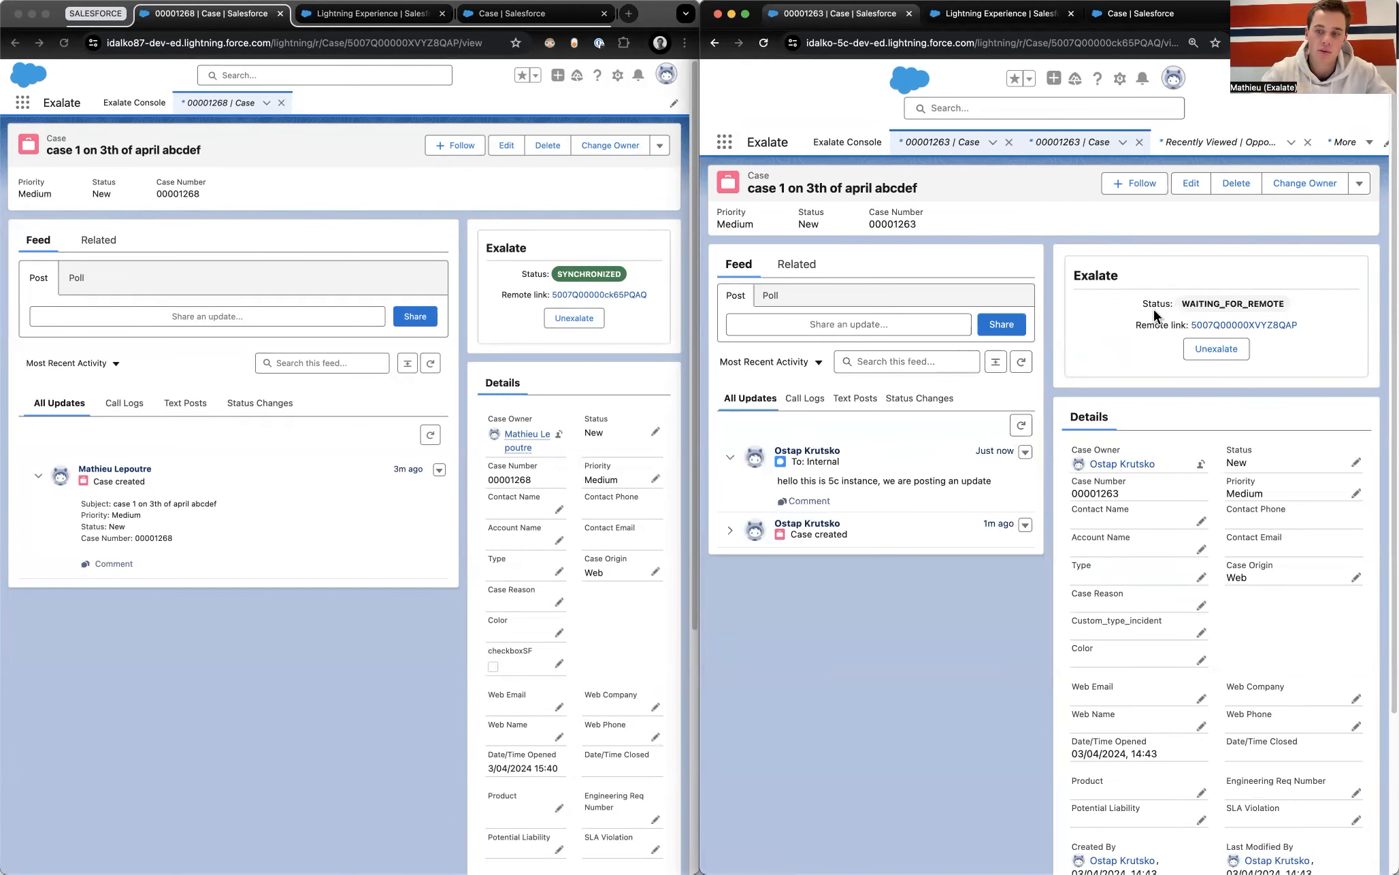
pyautogui.click(63, 44)
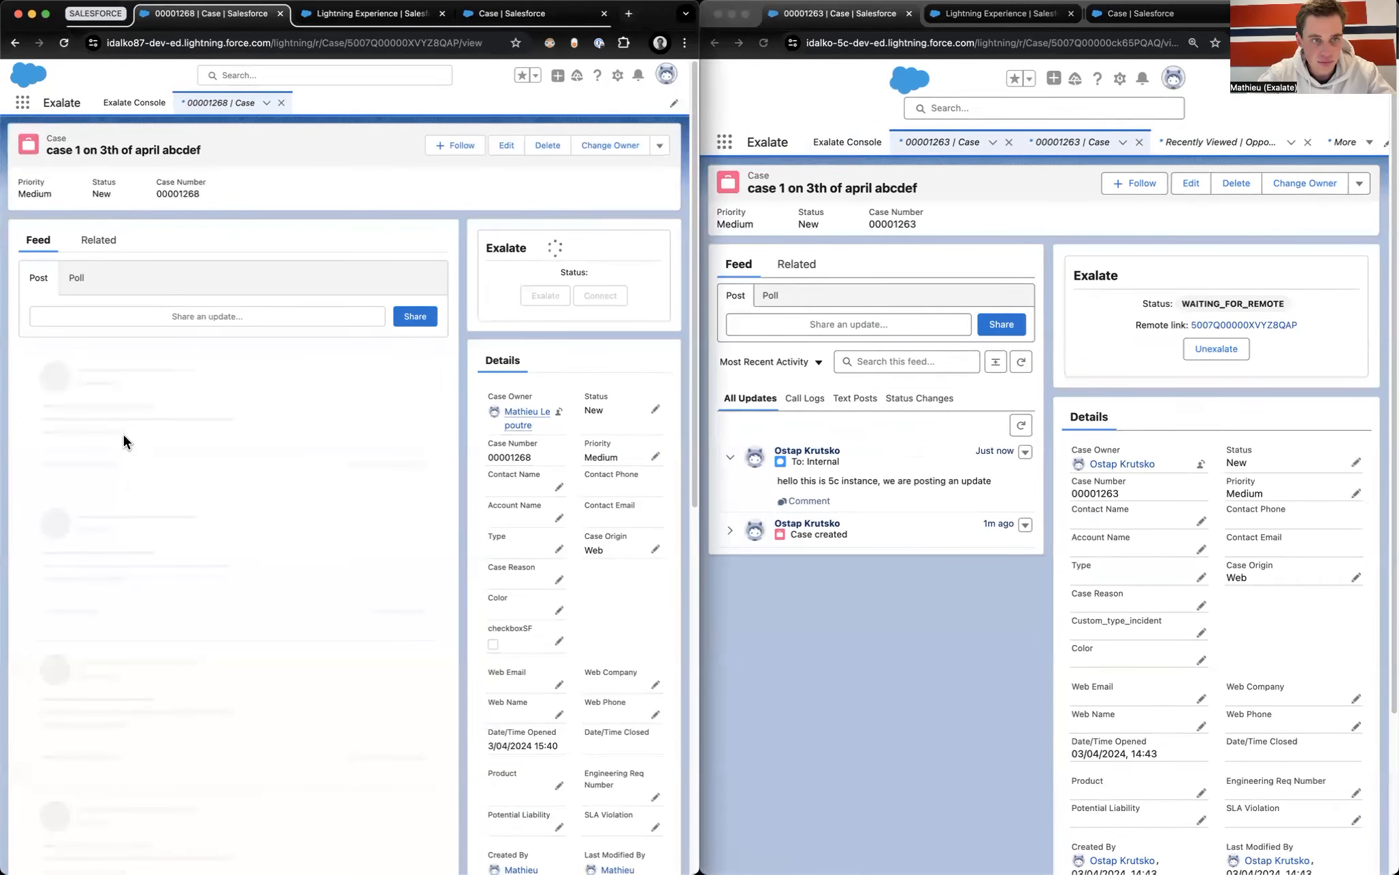
# Step: Highlight the synced 5c post in the feed, then open Cases via an App Launcher search for 'case'
pyautogui.moveTo(92, 502); pyautogui.dragTo(282, 502)
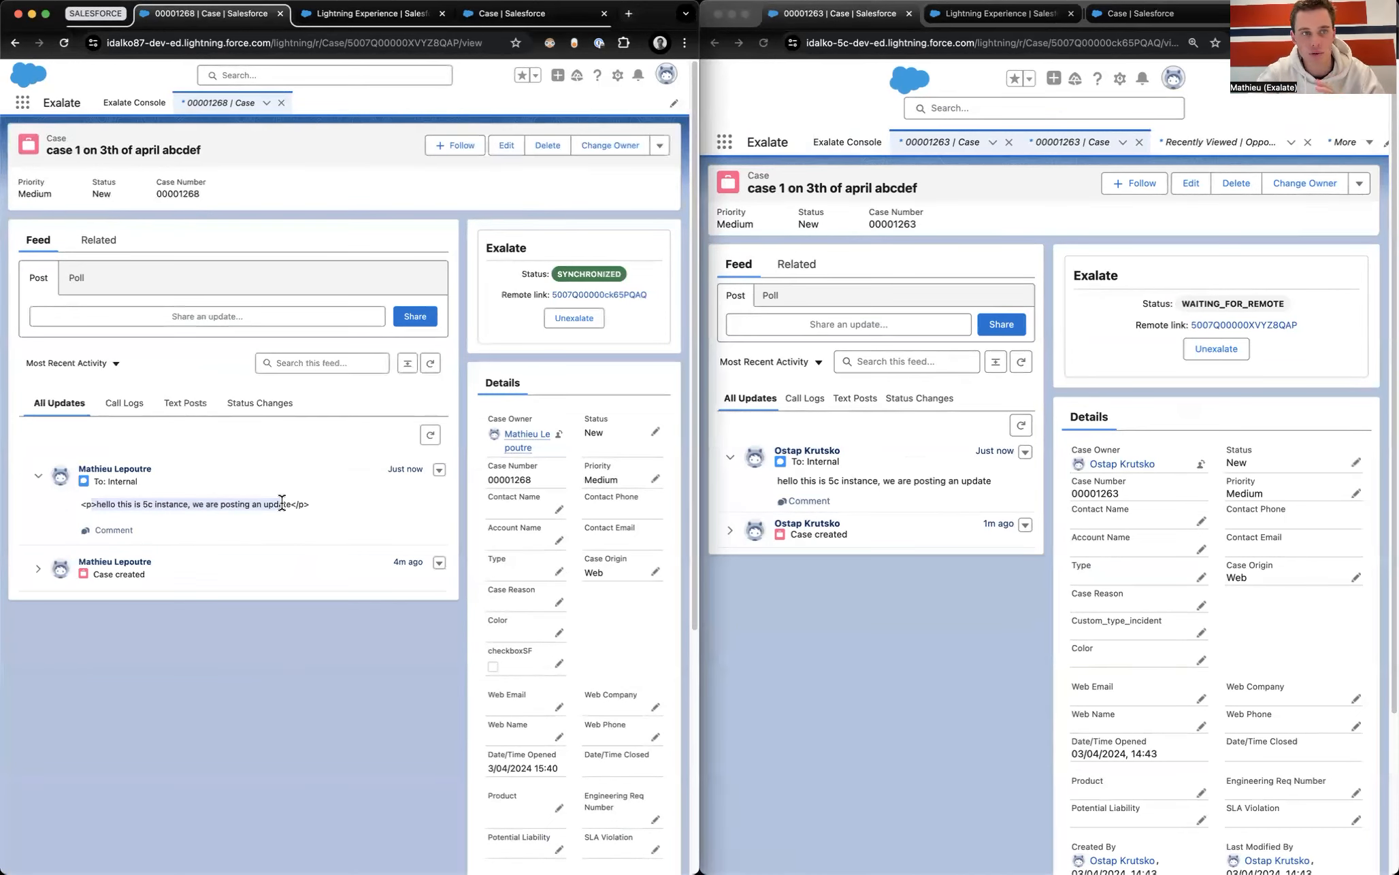
pyautogui.click(22, 102)
pyautogui.write('case')
pyautogui.click(36, 220)
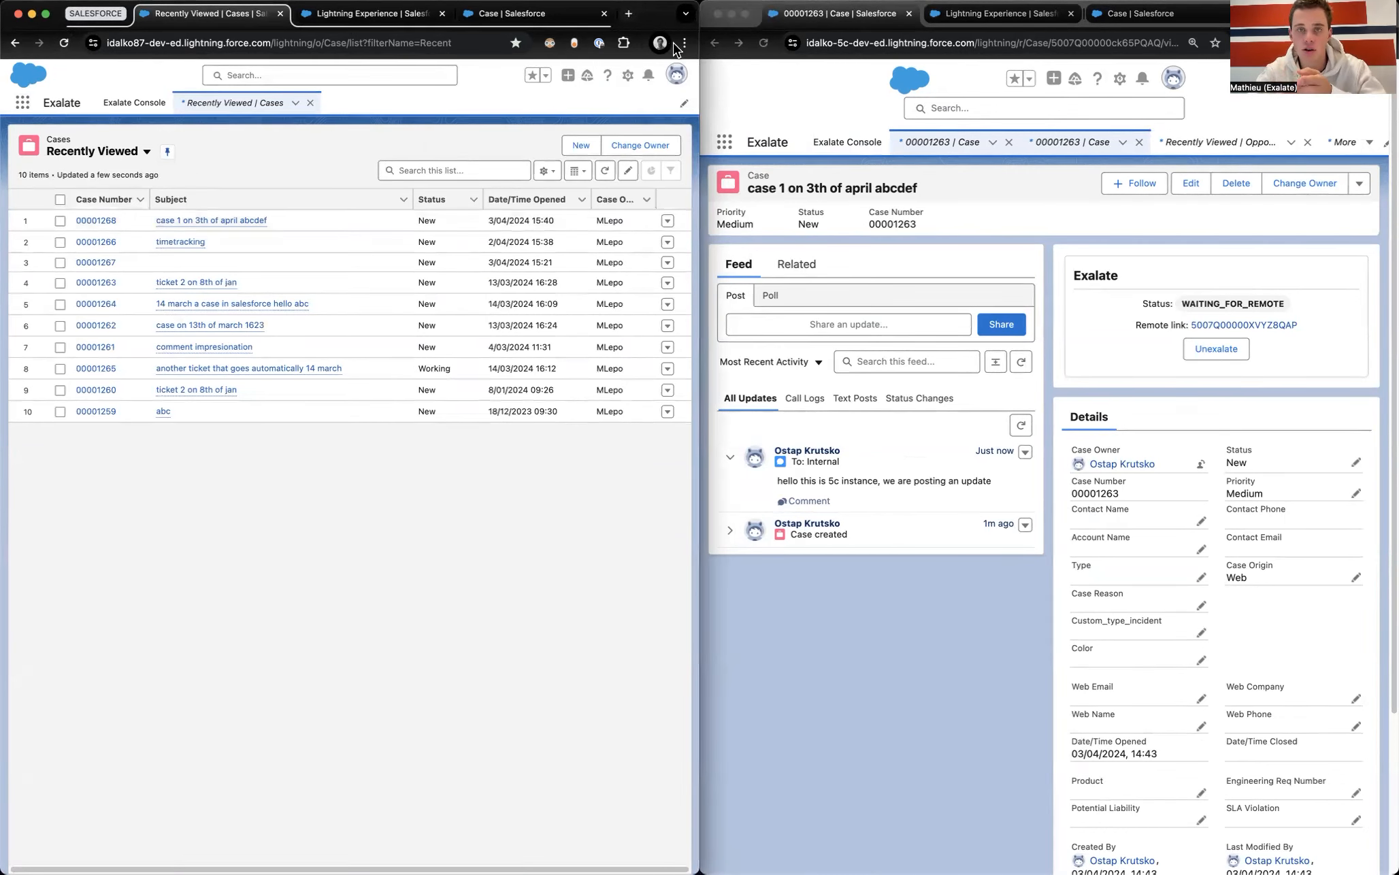
# Step: Reload the second org's case, then in the Exalate console go to Triggers and choose Create Trigger
pyautogui.click(763, 43)
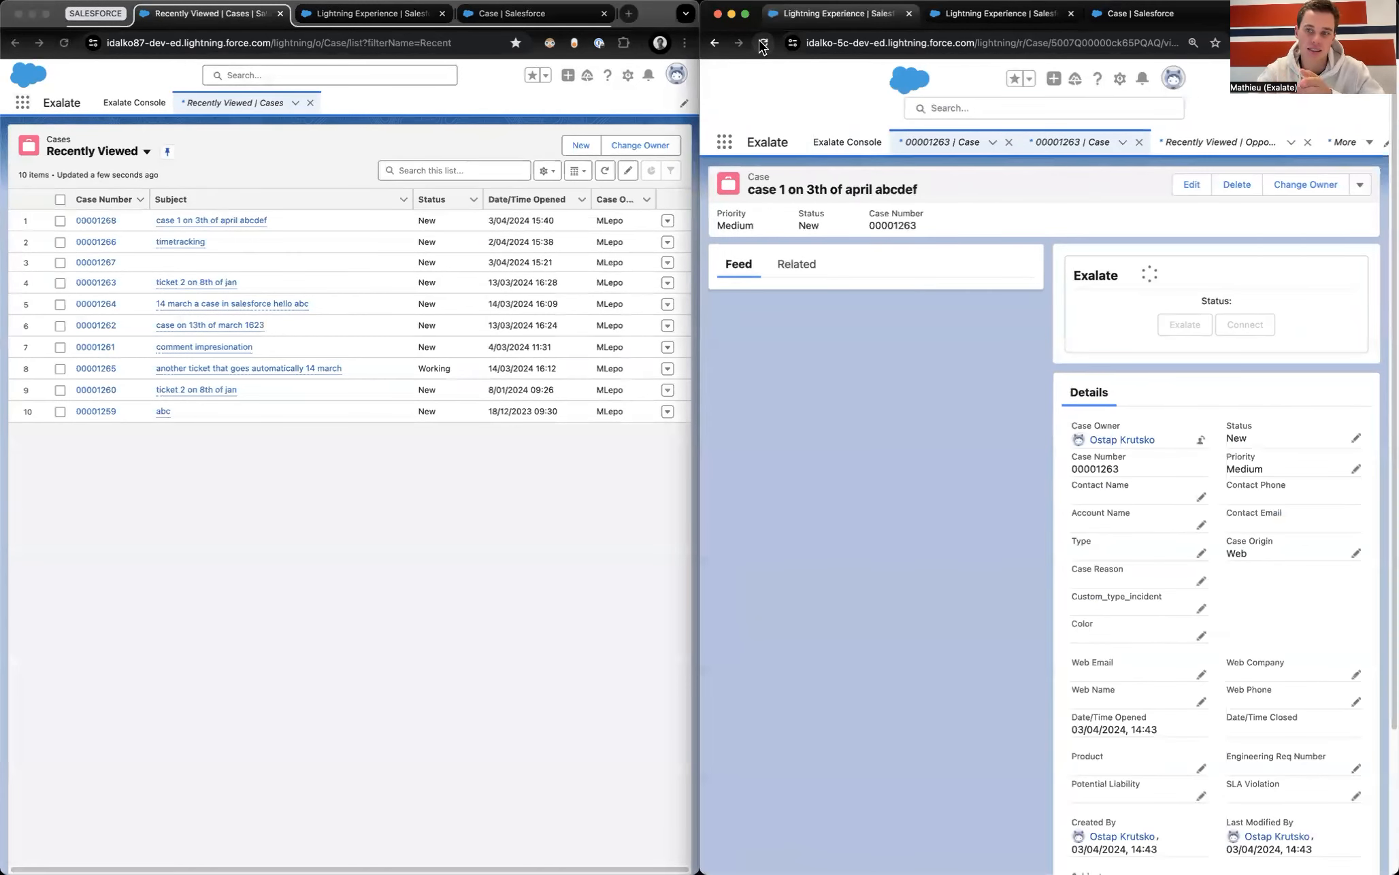
pyautogui.click(379, 17)
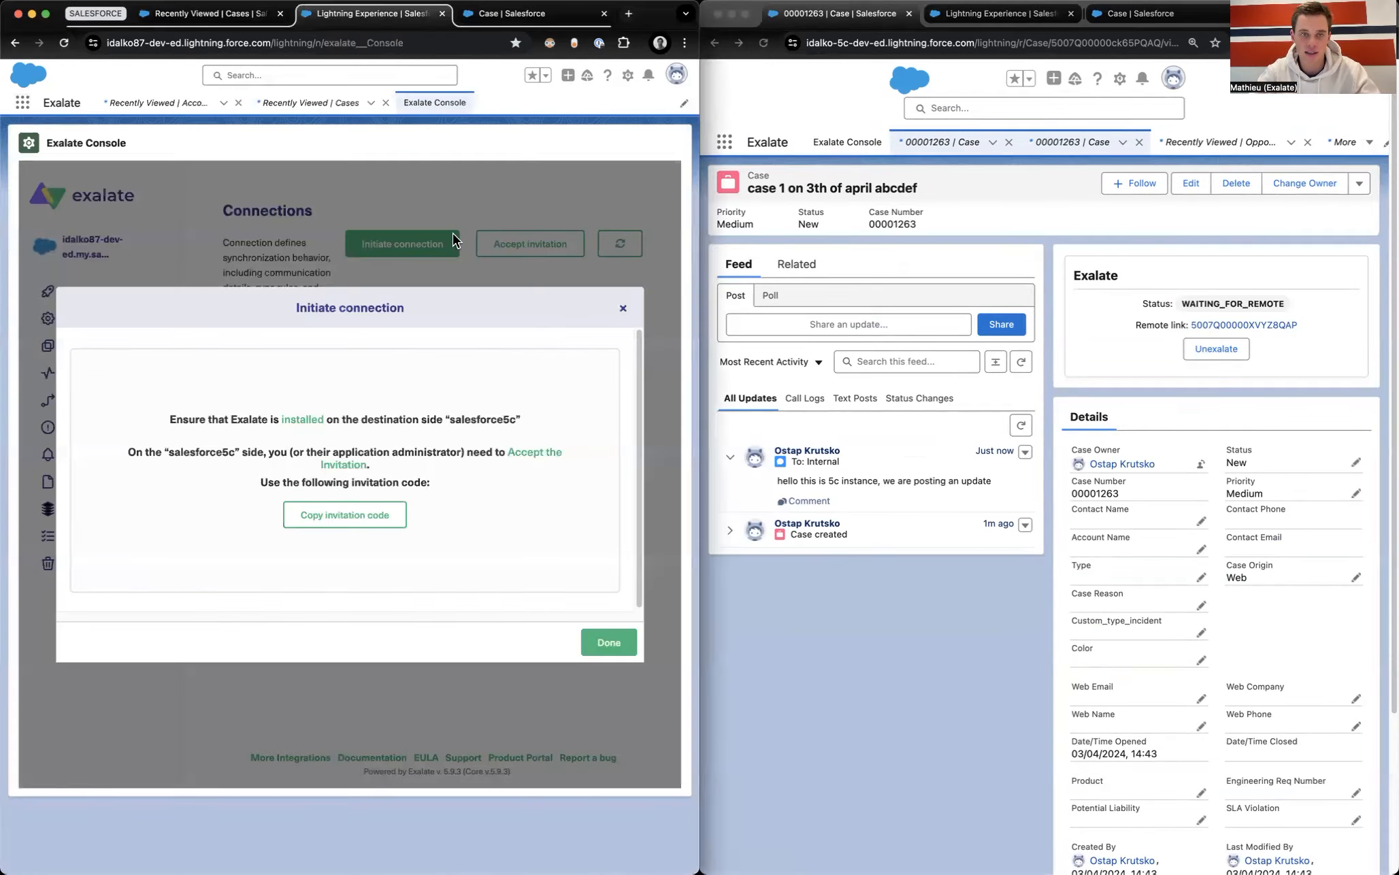
pyautogui.click(622, 310)
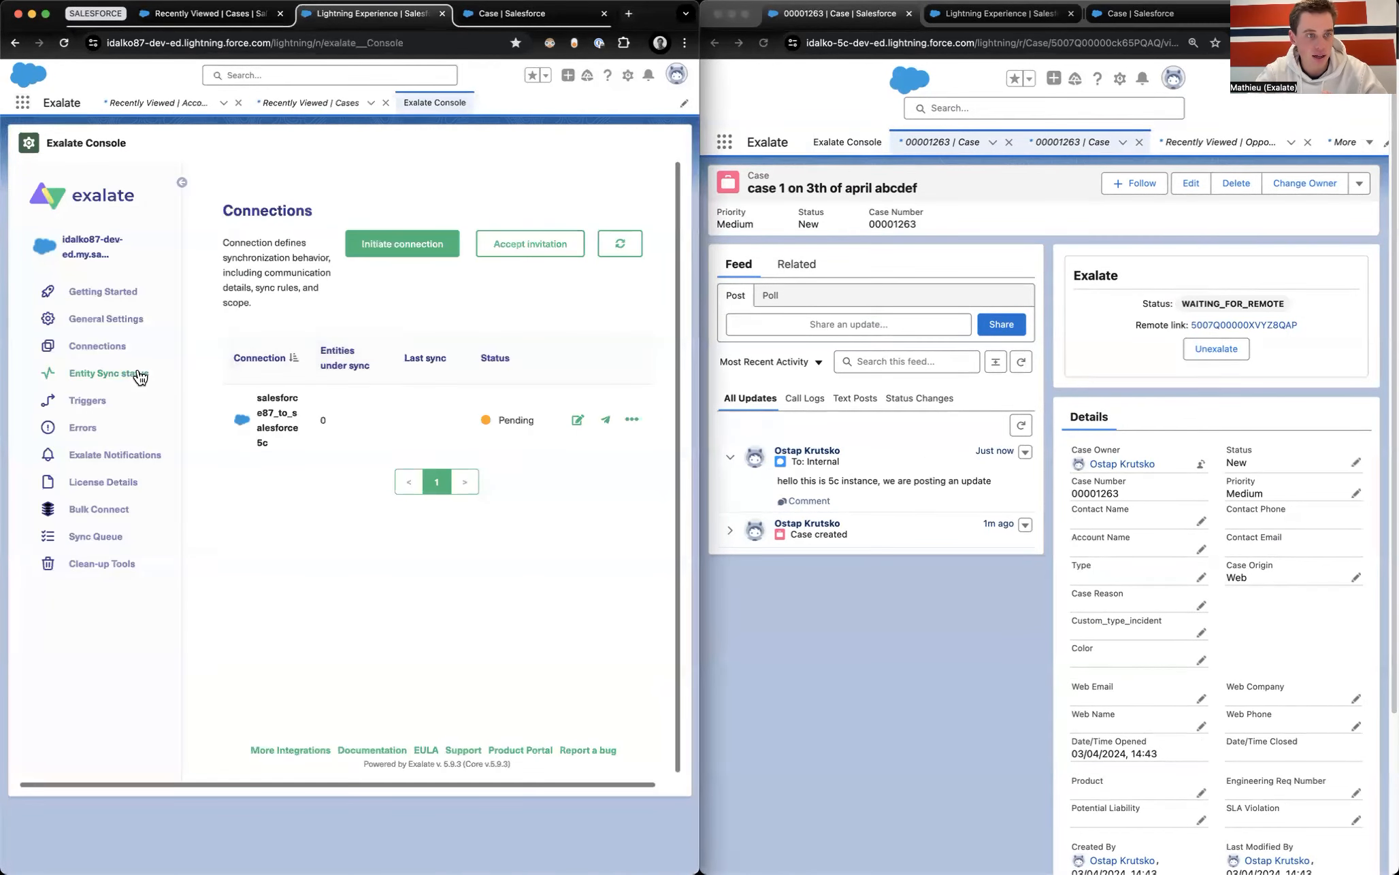
pyautogui.click(112, 374)
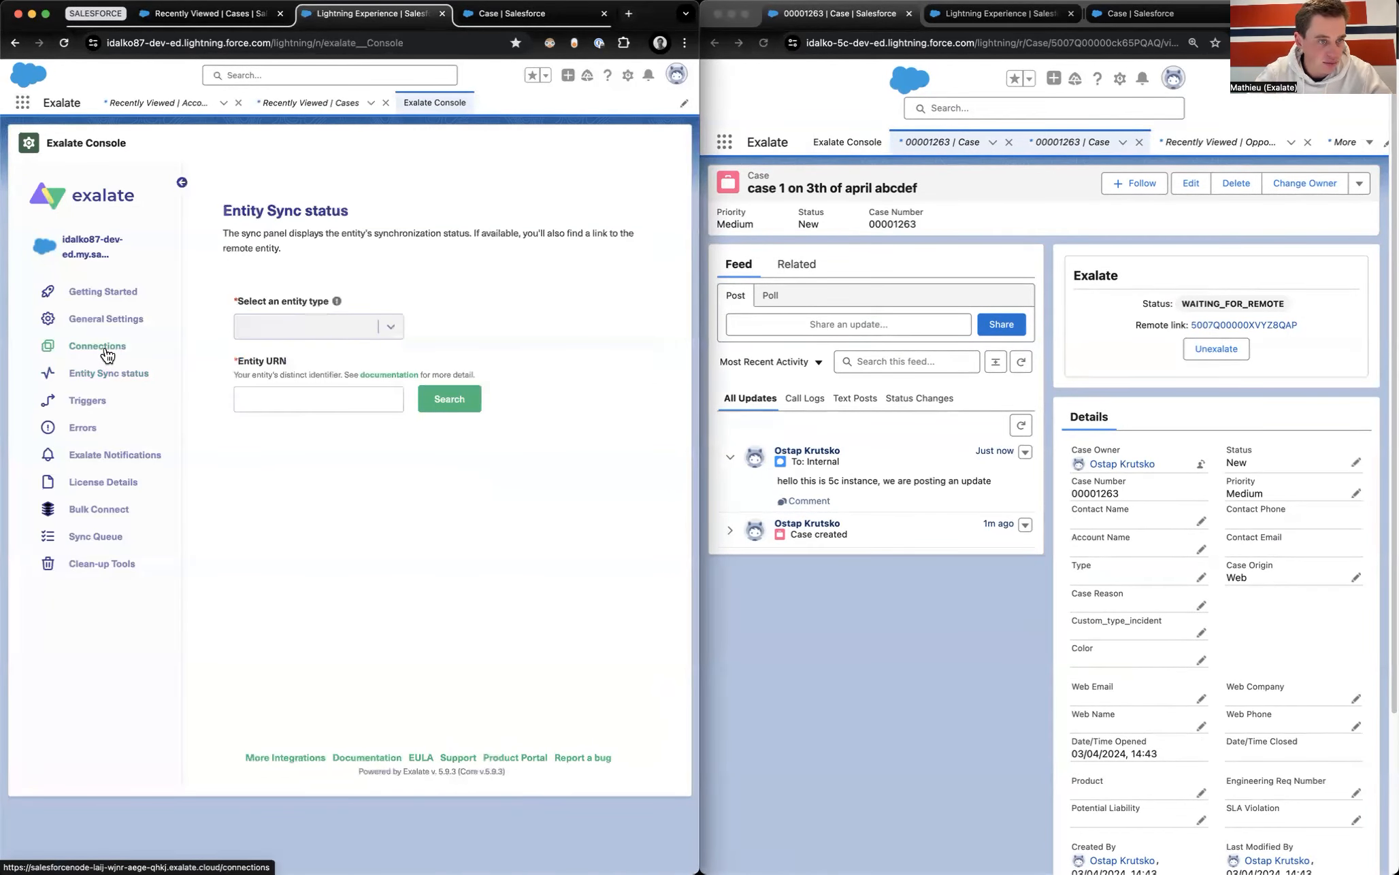
pyautogui.click(78, 403)
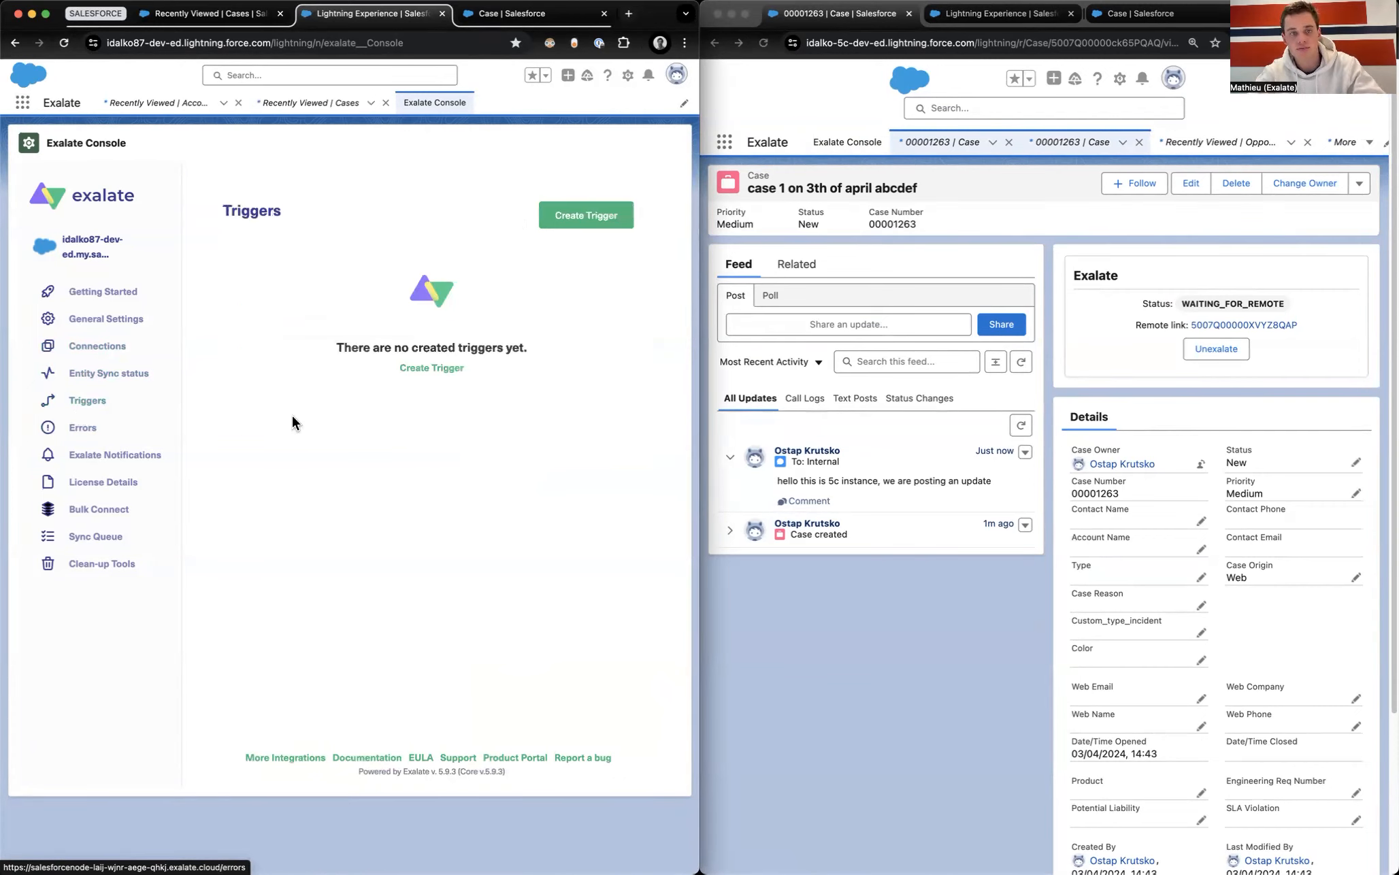
pyautogui.click(428, 368)
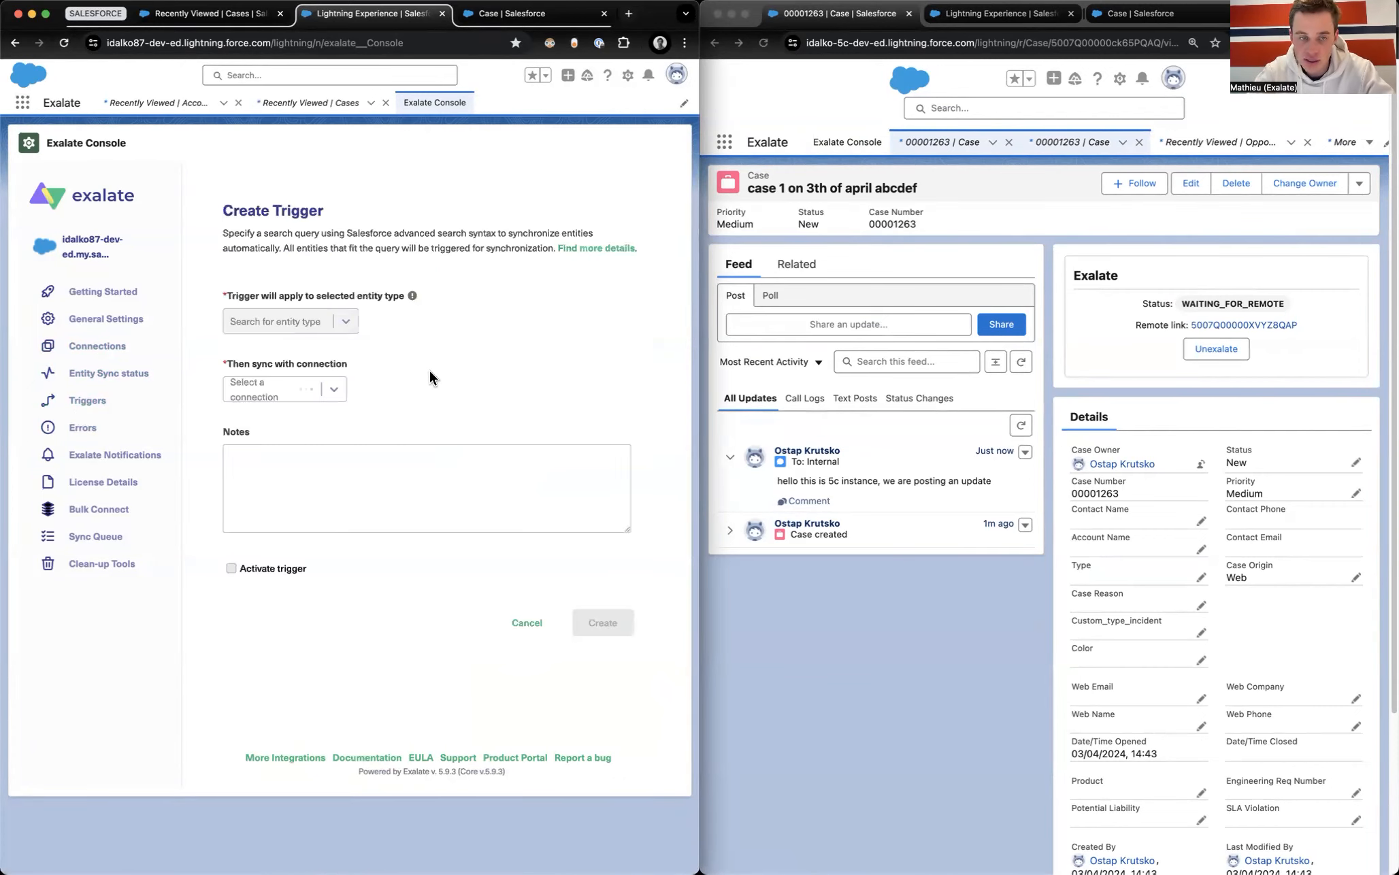
# Step: Make the new trigger cover Case records and keep simple field conditions instead of a search query
pyautogui.click(310, 336)
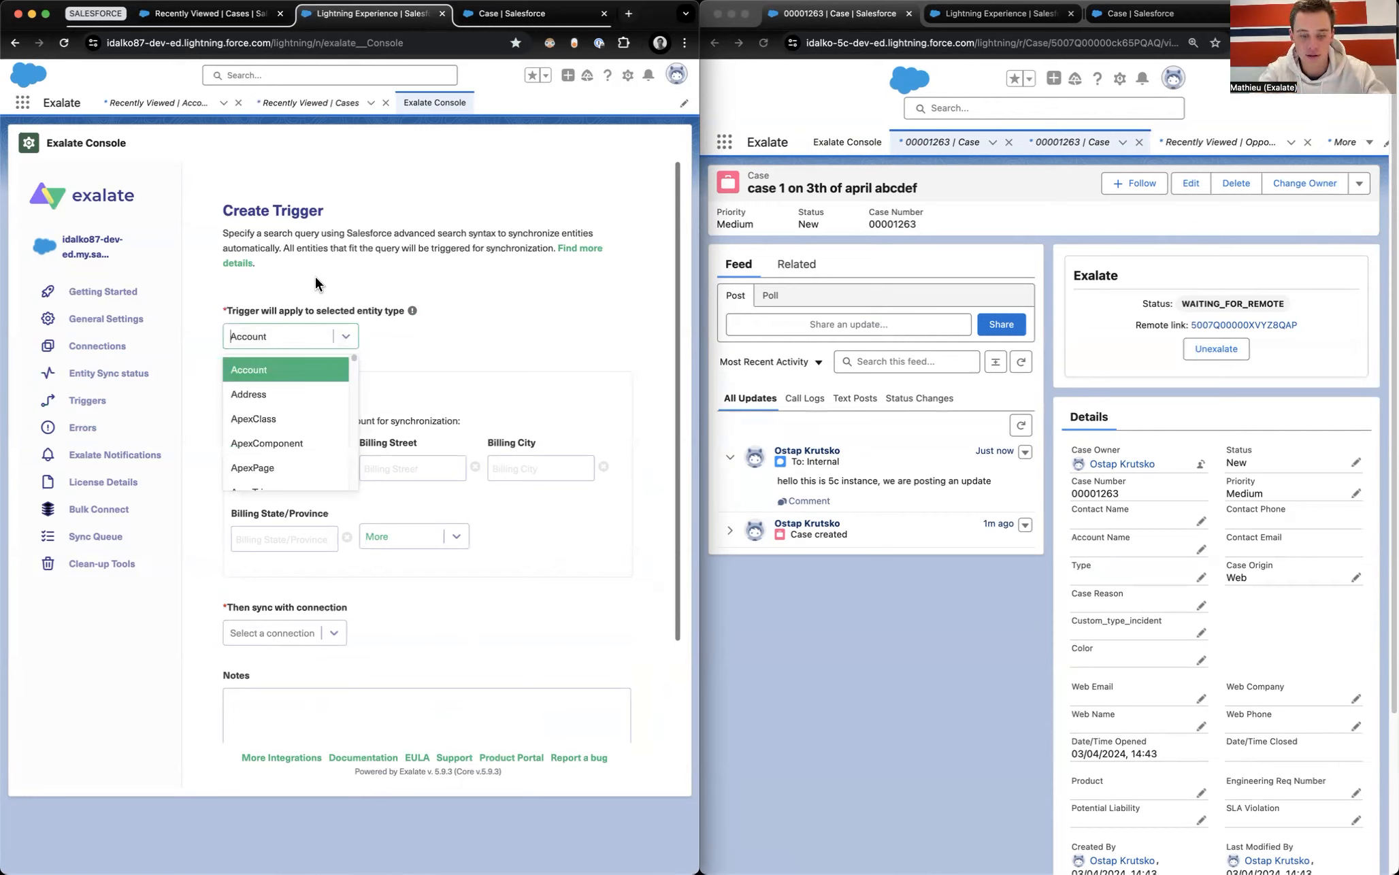
pyautogui.write('case')
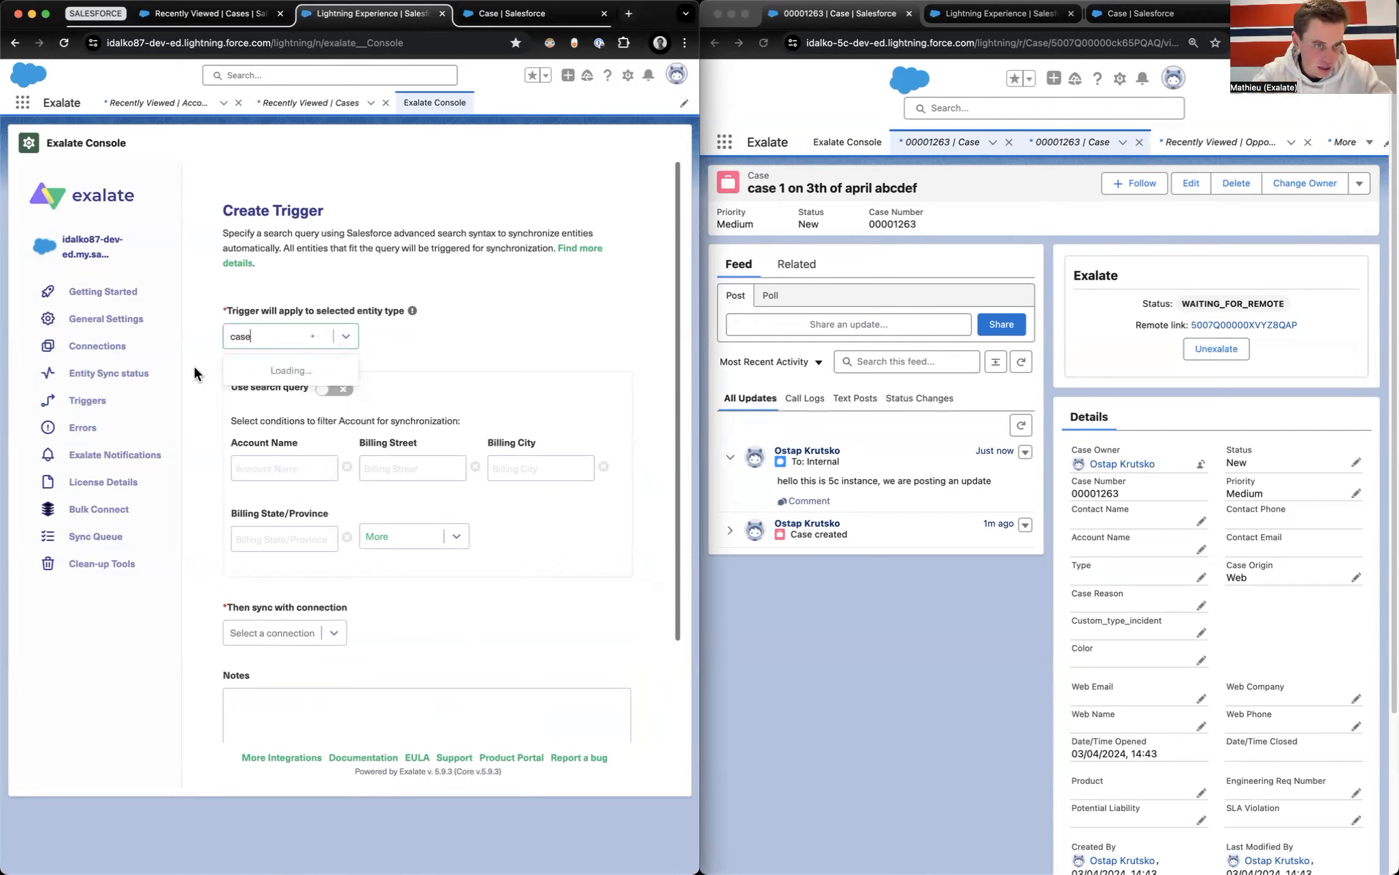
pyautogui.click(243, 376)
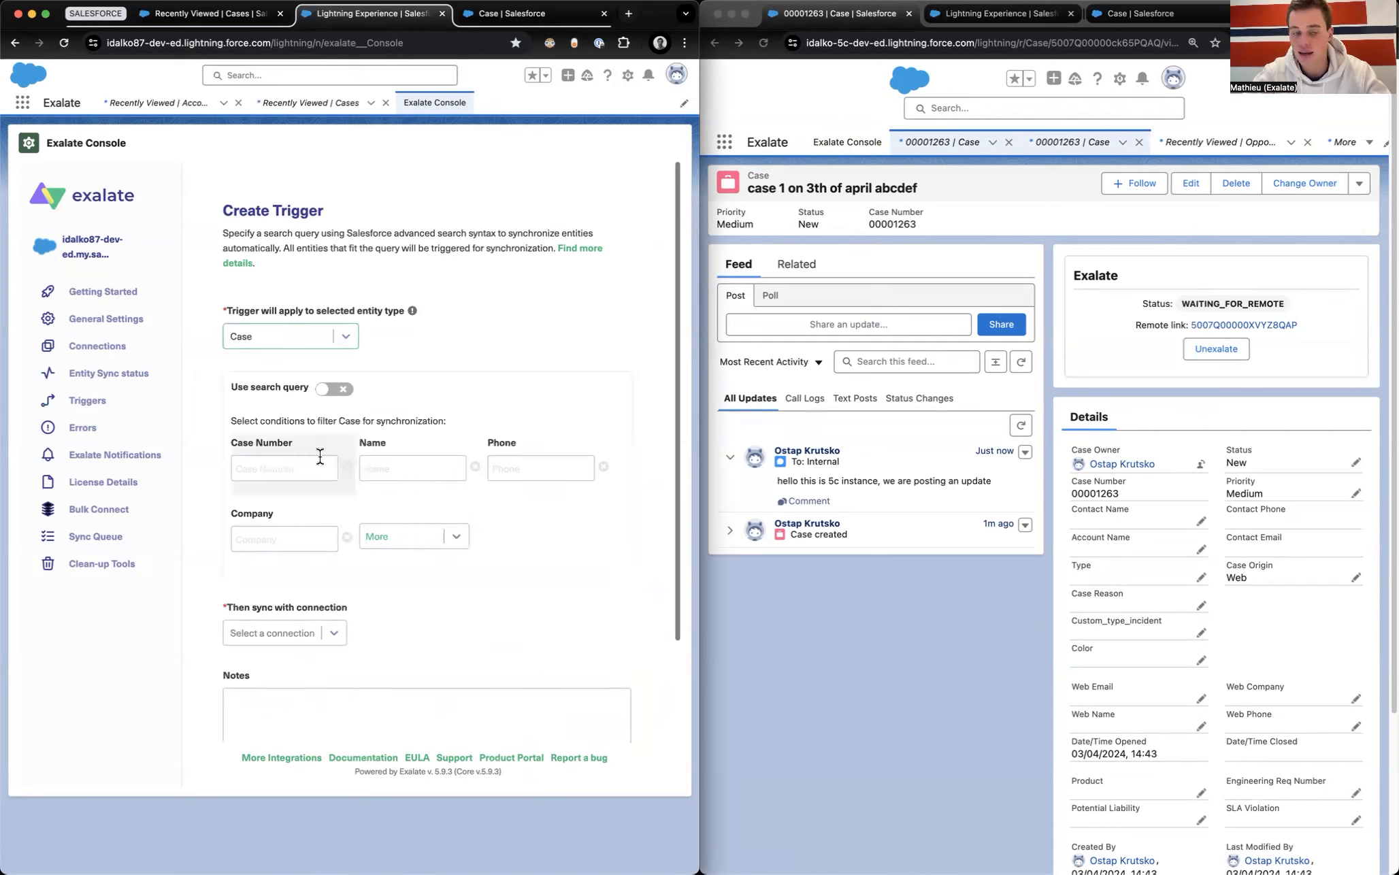
pyautogui.click(324, 390)
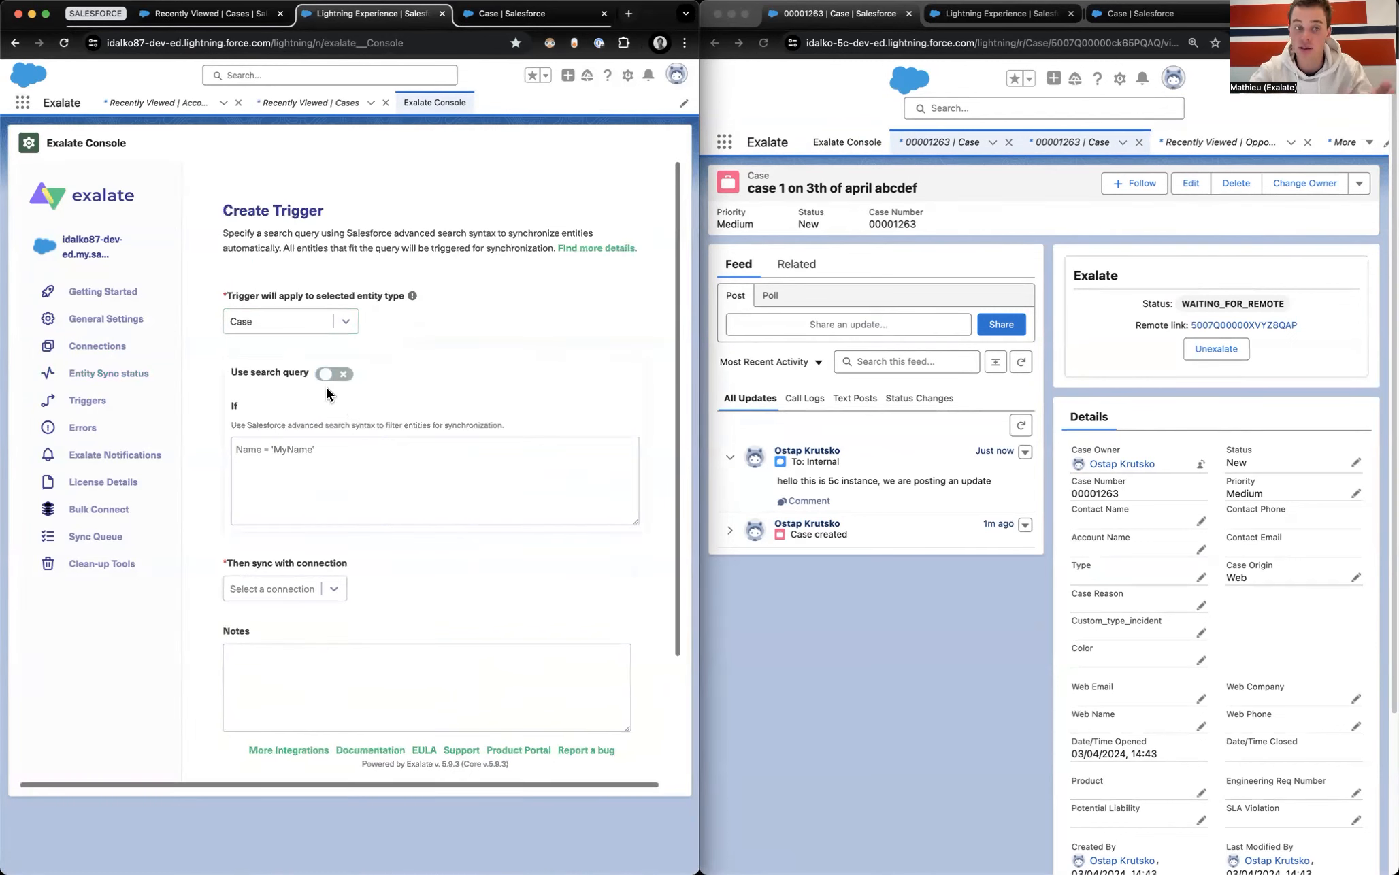
pyautogui.click(295, 462)
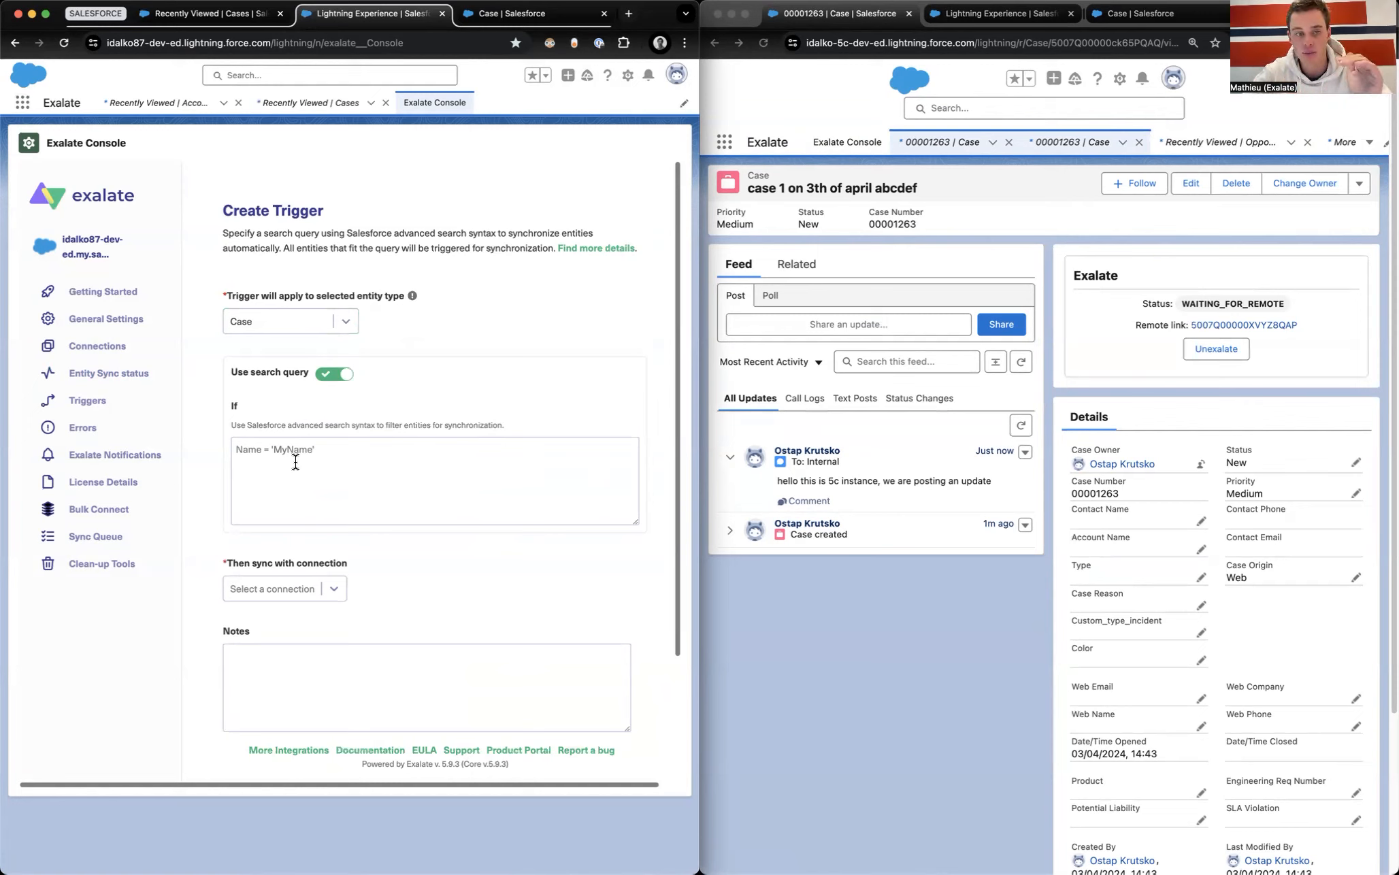
pyautogui.click(330, 379)
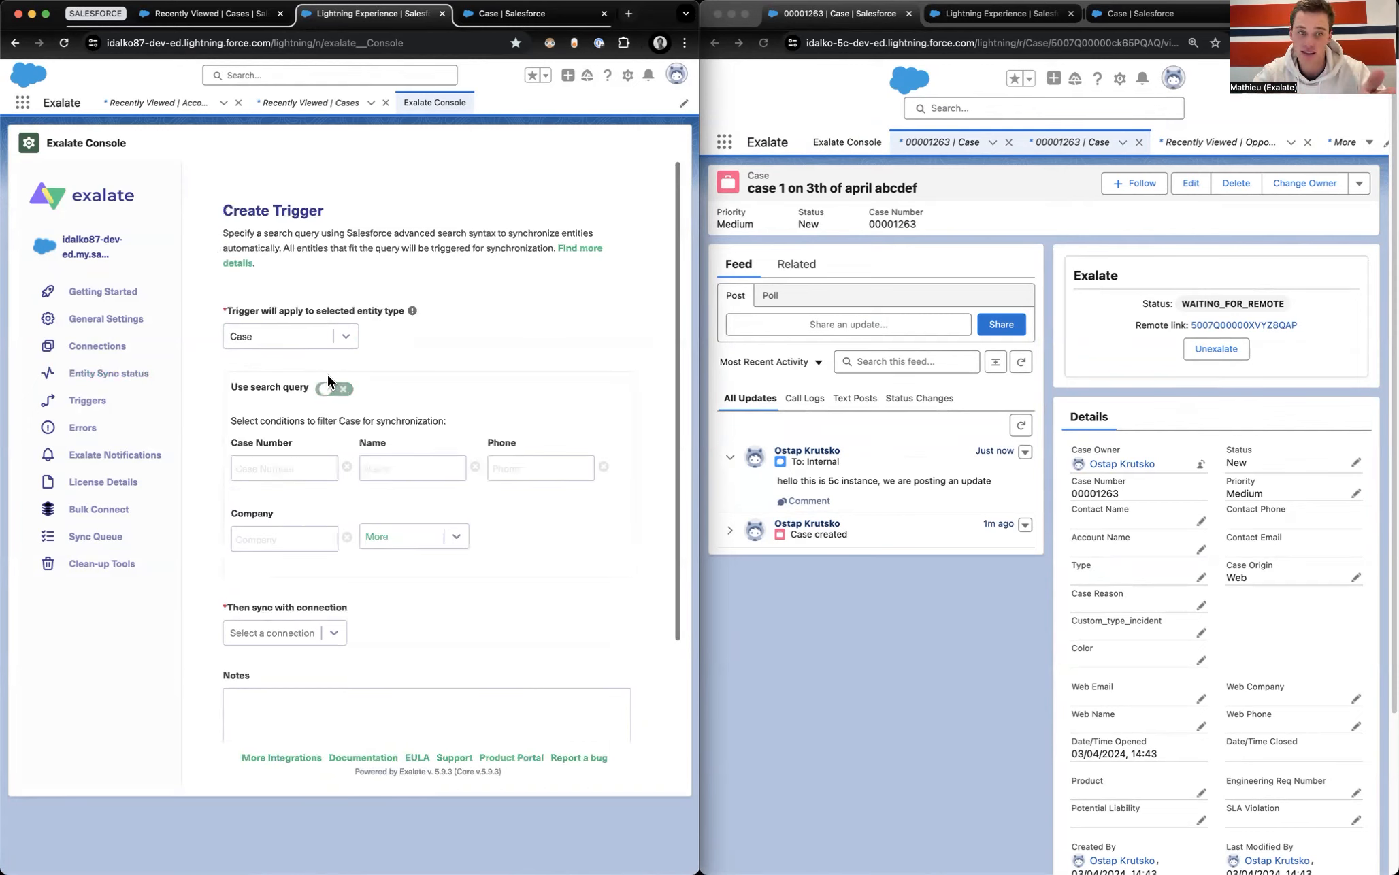
# Step: Filter on company Exalate over salesforce87_to_salesforce5c, activate the trigger and create it
pyautogui.click(293, 538)
pyautogui.write('Exala')
pyautogui.write('te')
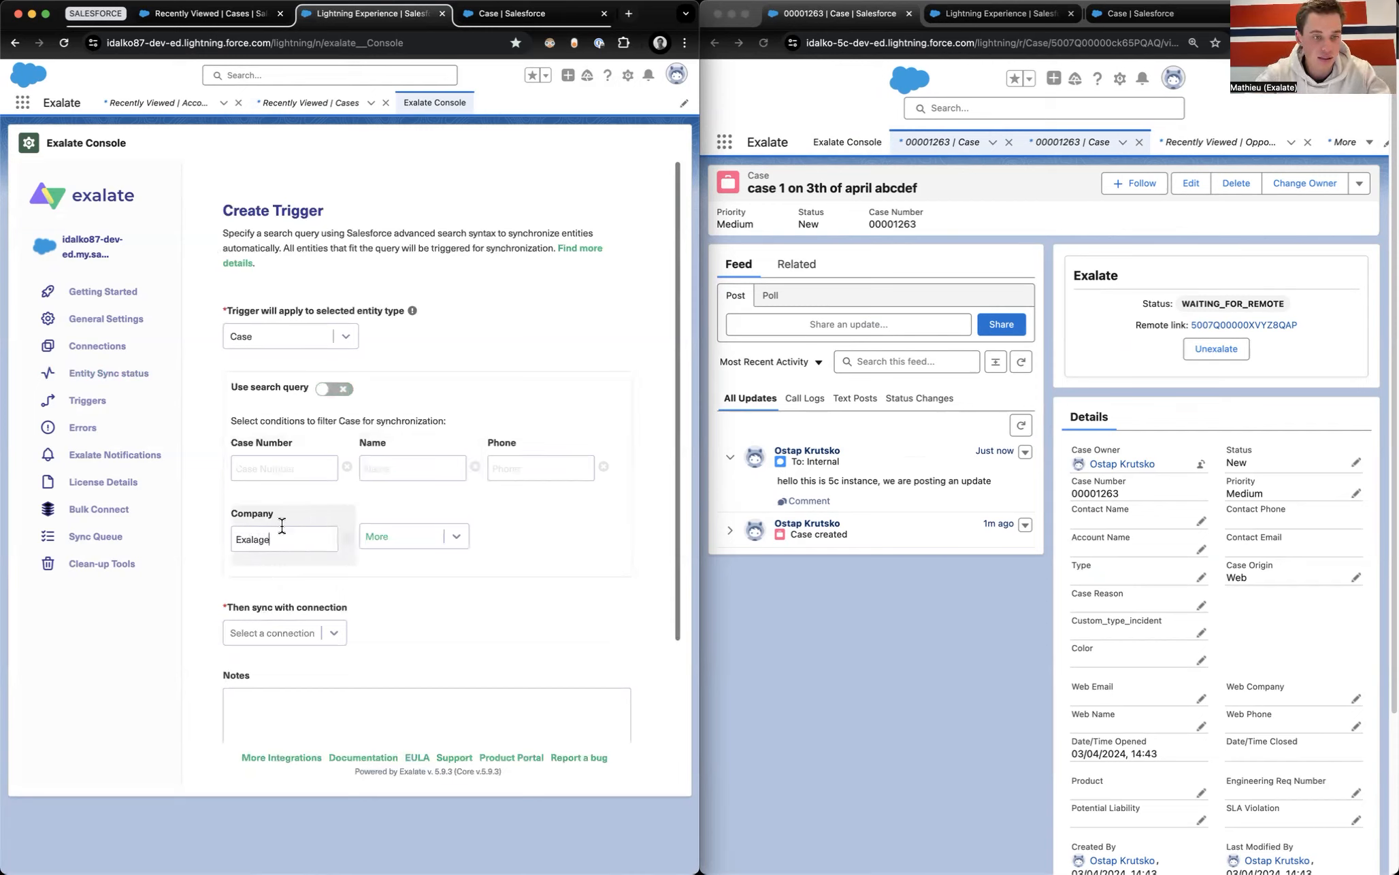
pyautogui.scroll(-5, 284, 487)
pyautogui.click(275, 446)
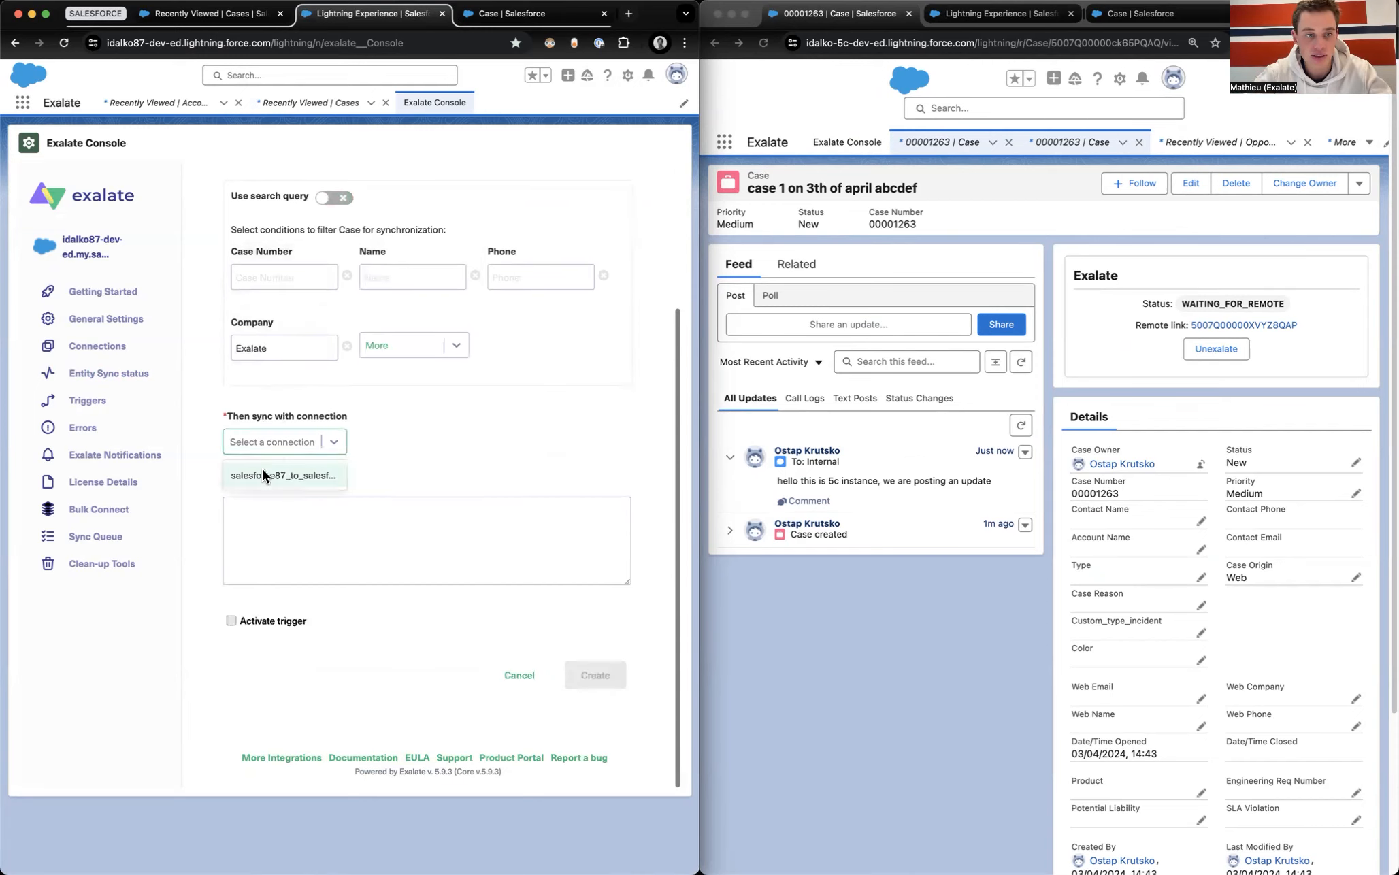
pyautogui.click(268, 463)
pyautogui.click(230, 620)
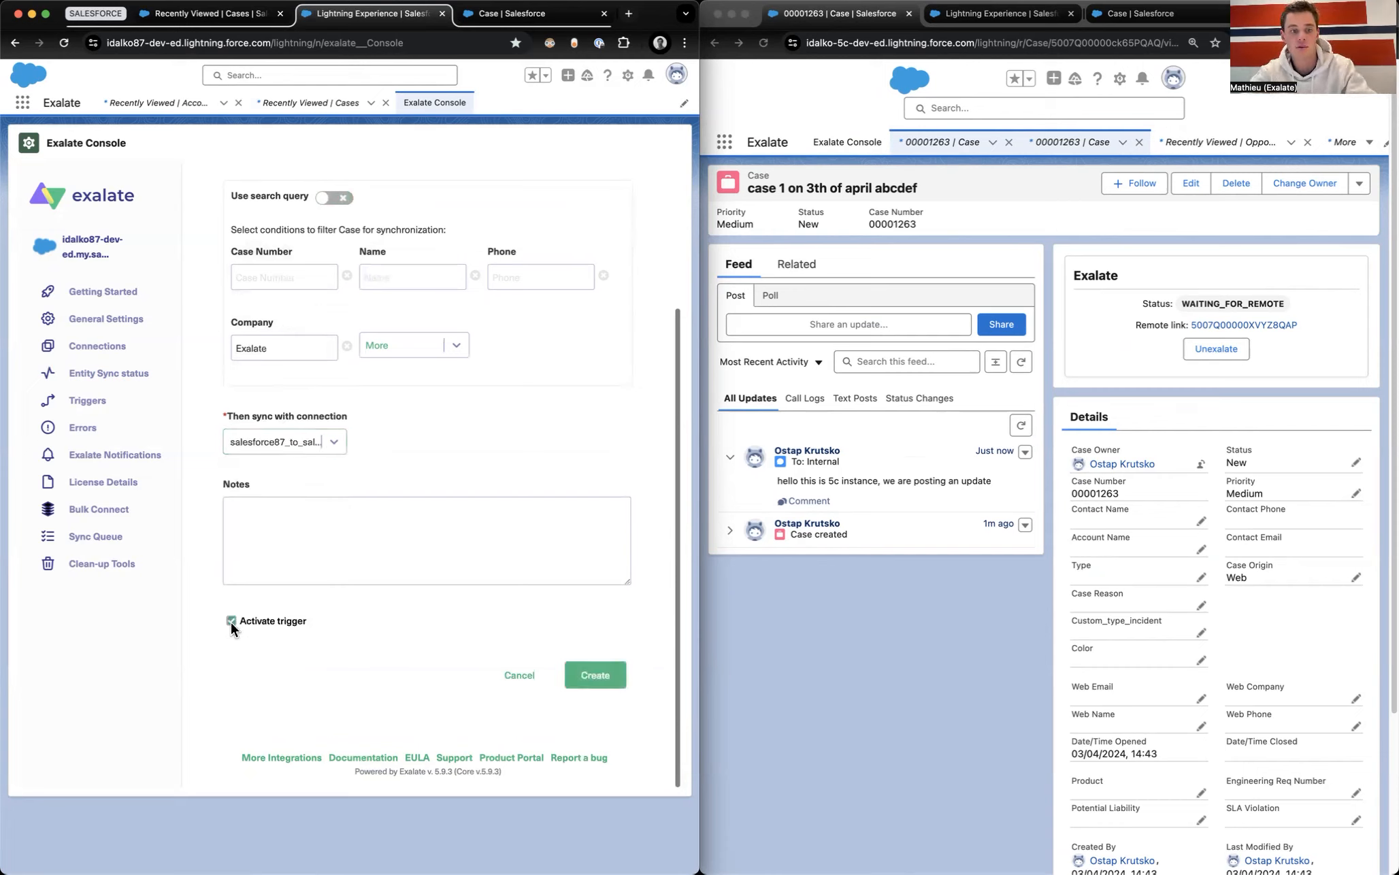
pyautogui.click(608, 681)
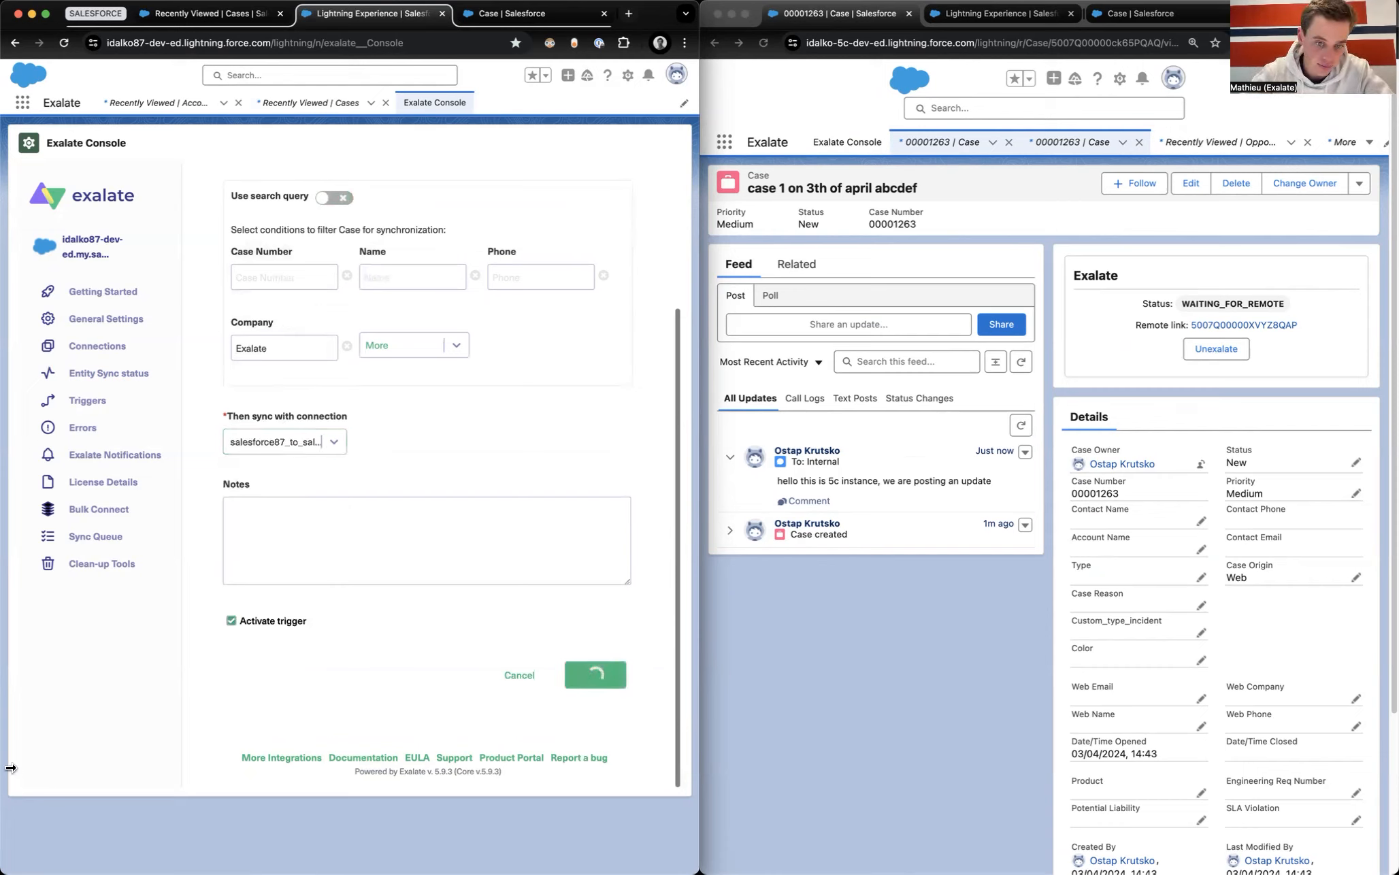
# Step: Browse the Recently Viewed cases and open case 00001259 'abc'
pyautogui.click(196, 15)
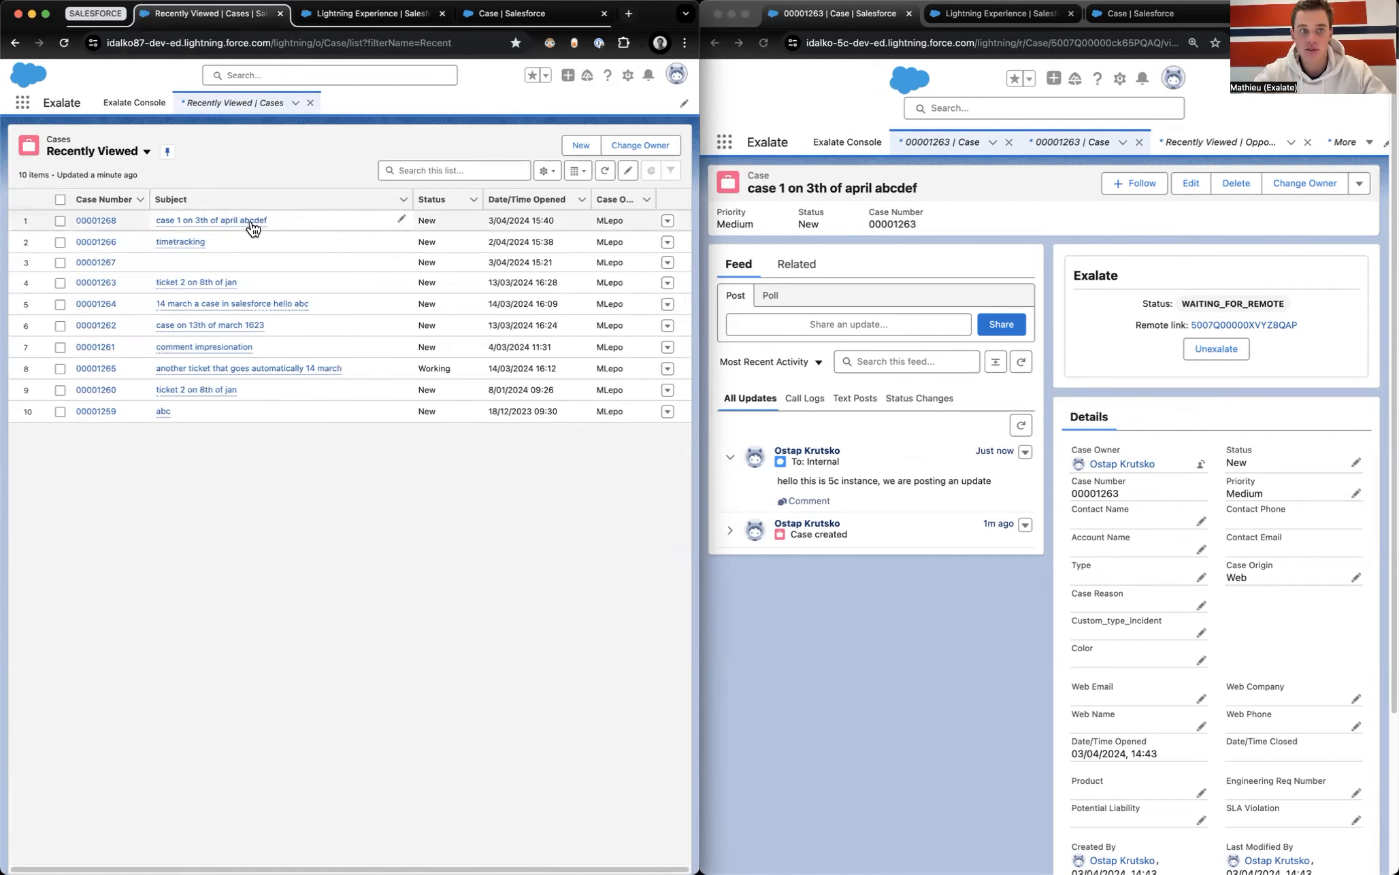
pyautogui.moveTo(190, 245)
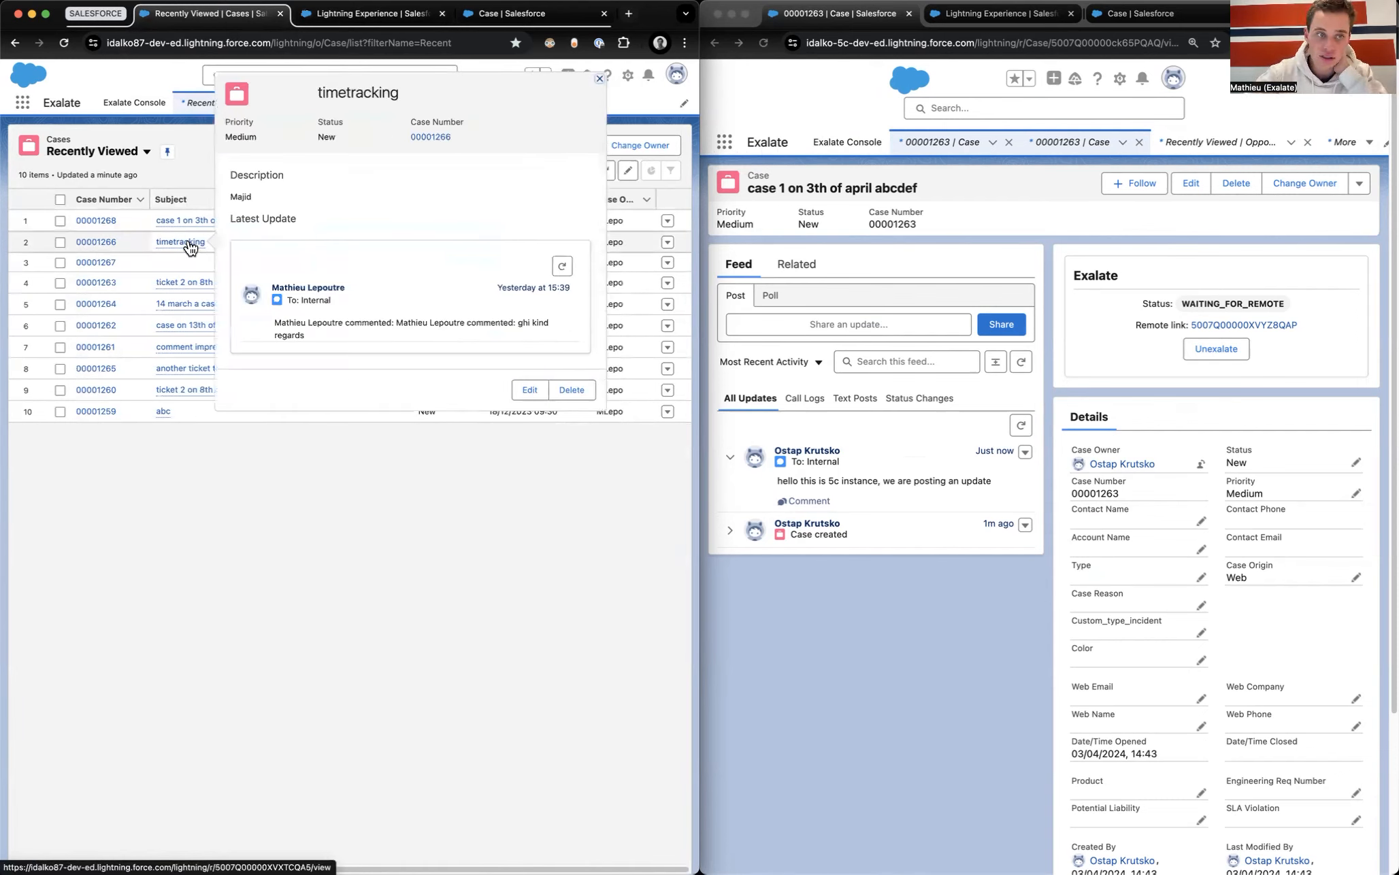
pyautogui.click(198, 282)
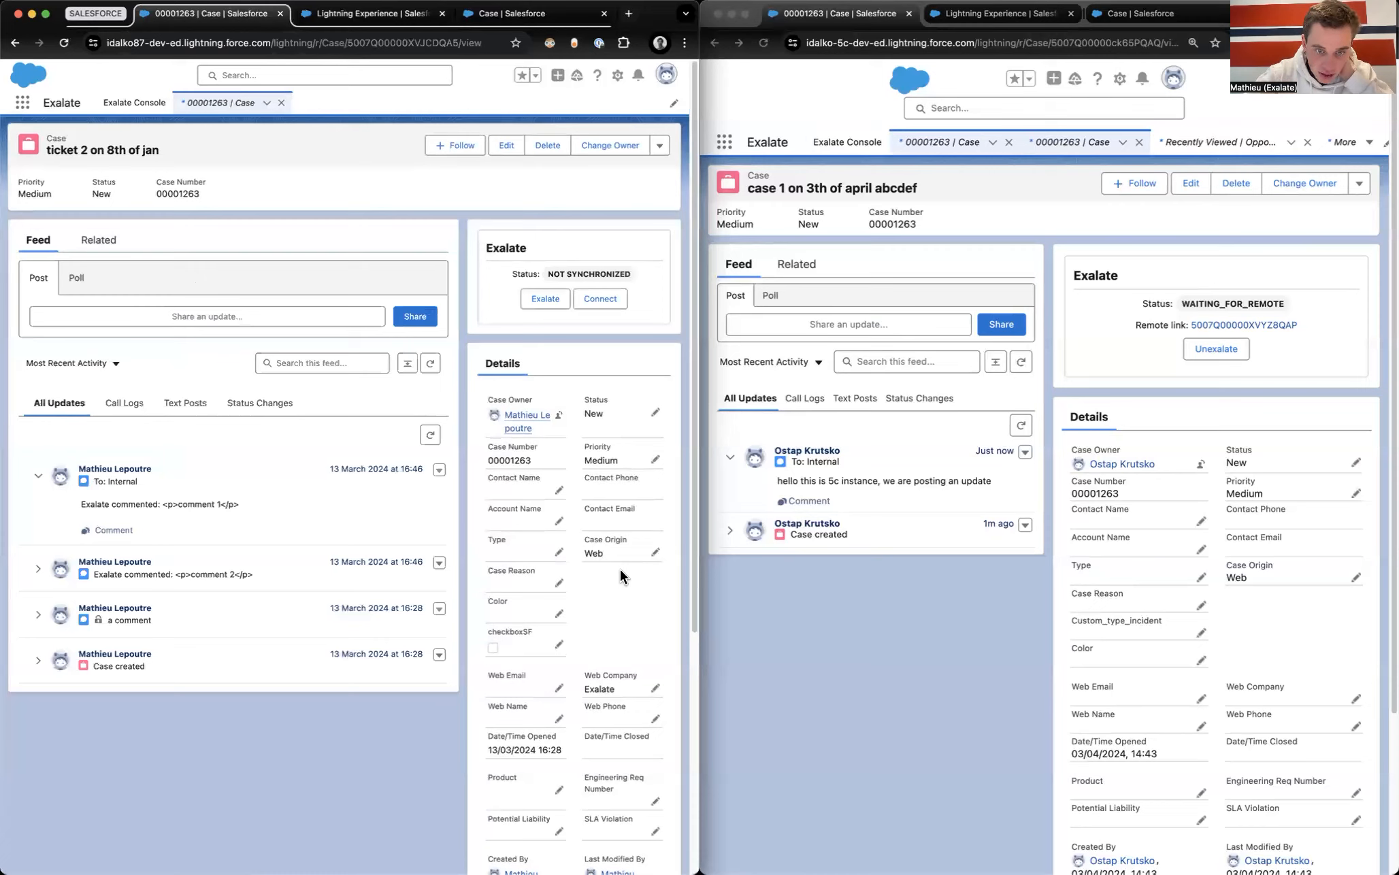
pyautogui.hscroll(-5, 500, 343)
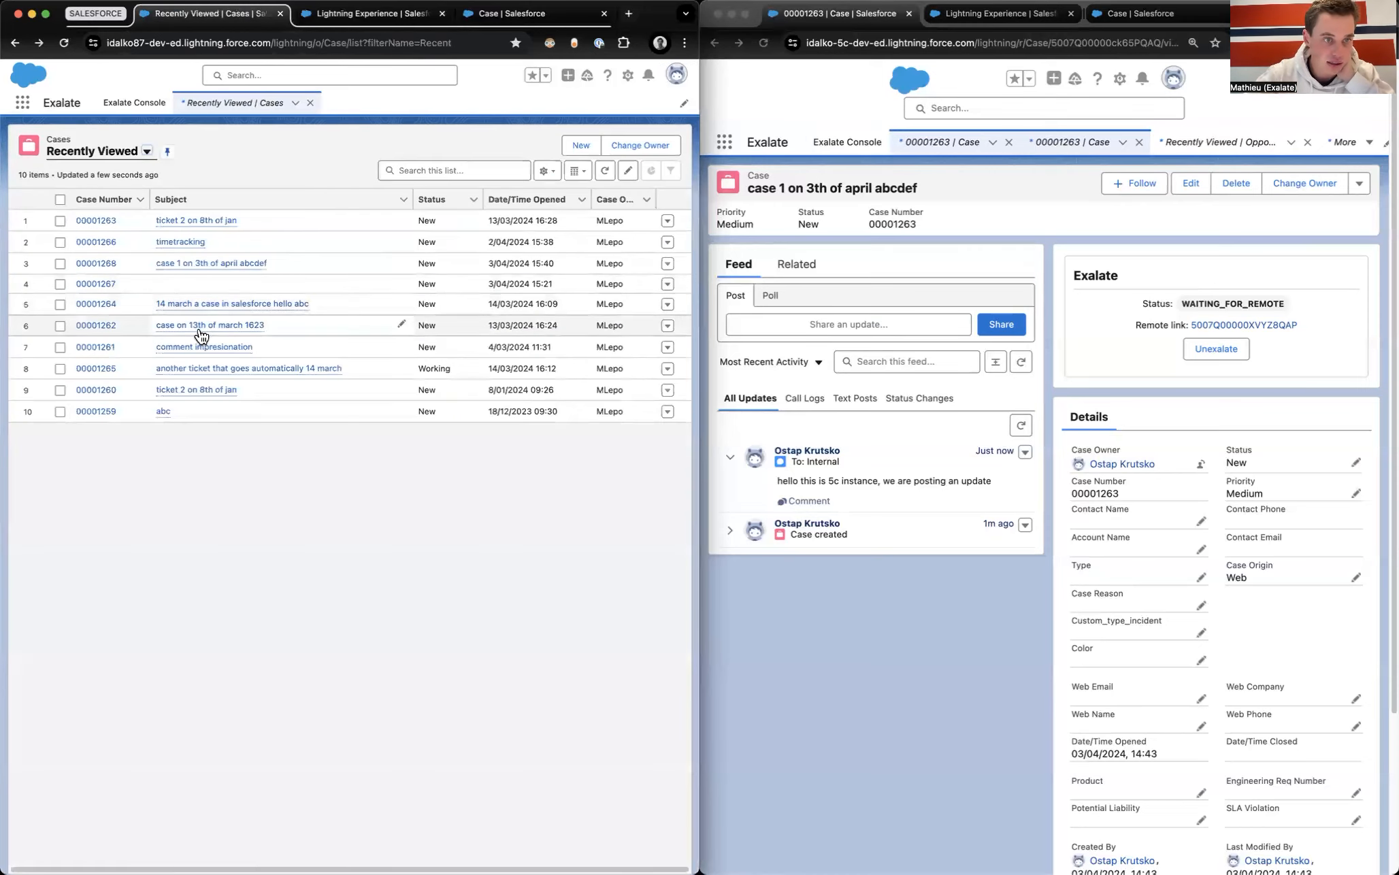
pyautogui.click(182, 376)
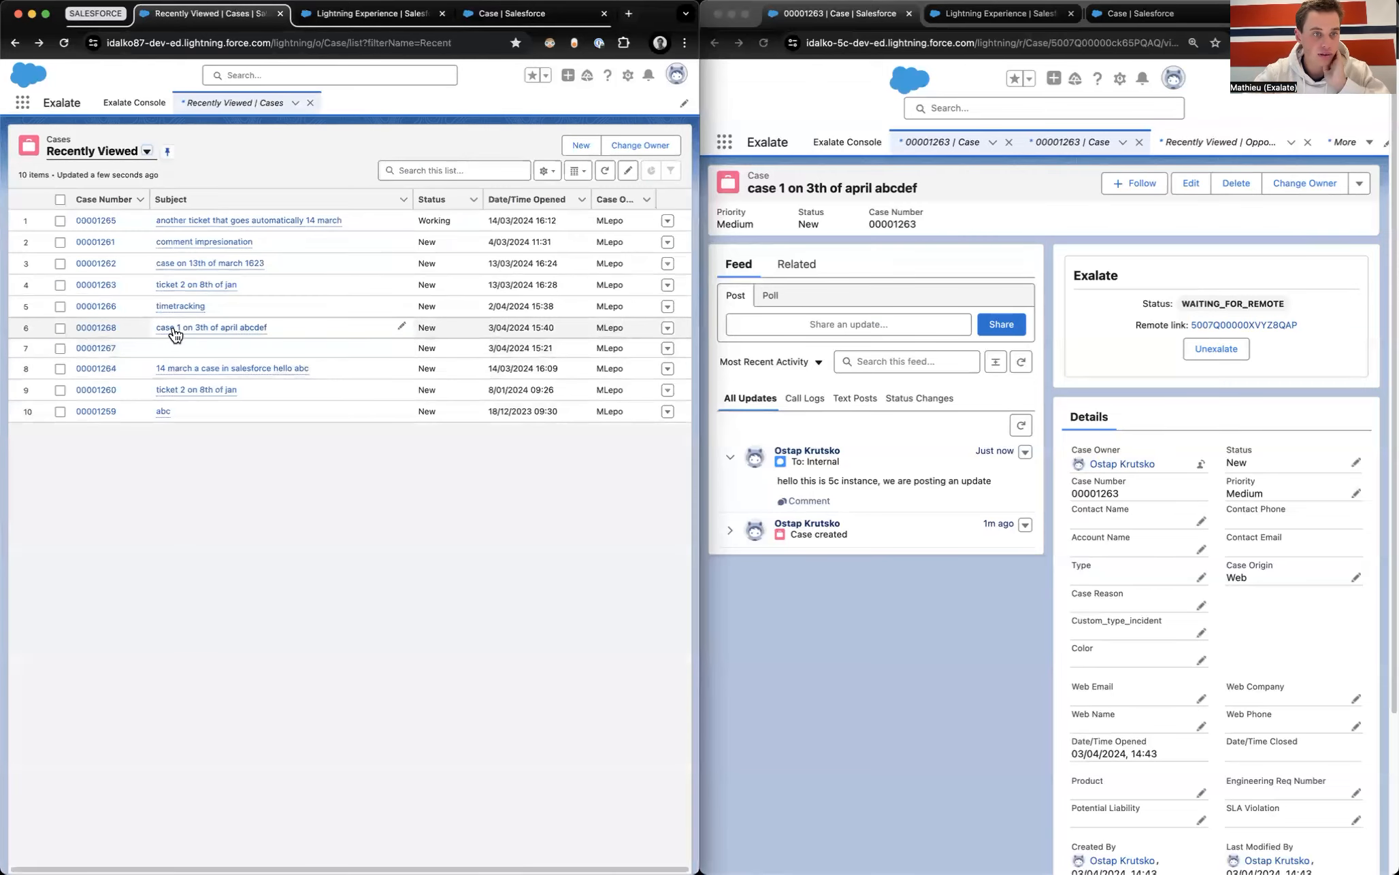
pyautogui.click(163, 412)
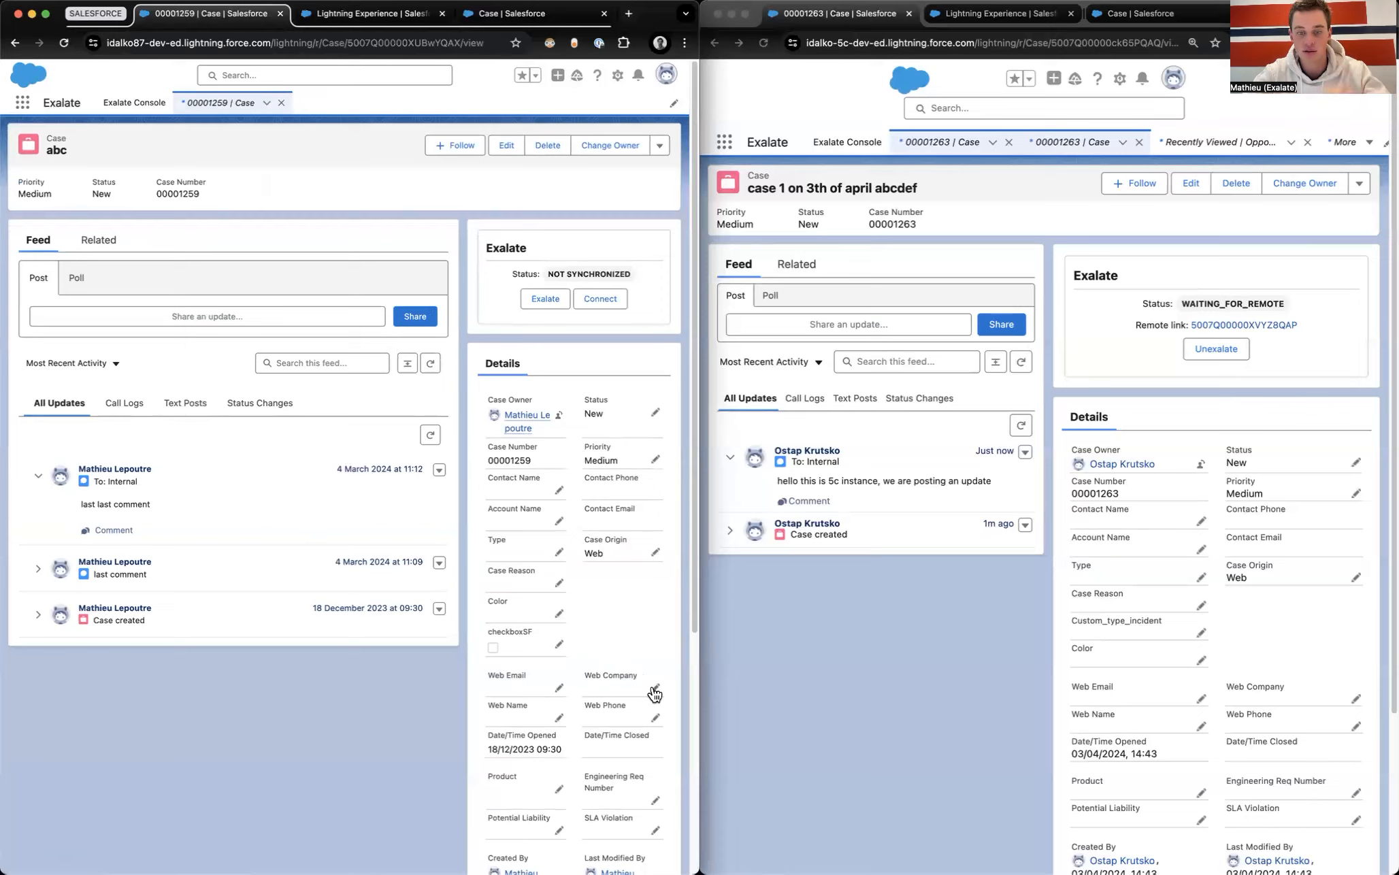
# Step: Save Exalate as case abc's Web Company and reload until its status reads IN_PROGRESS
pyautogui.click(654, 687)
pyautogui.write('Exalate')
pyautogui.click(599, 853)
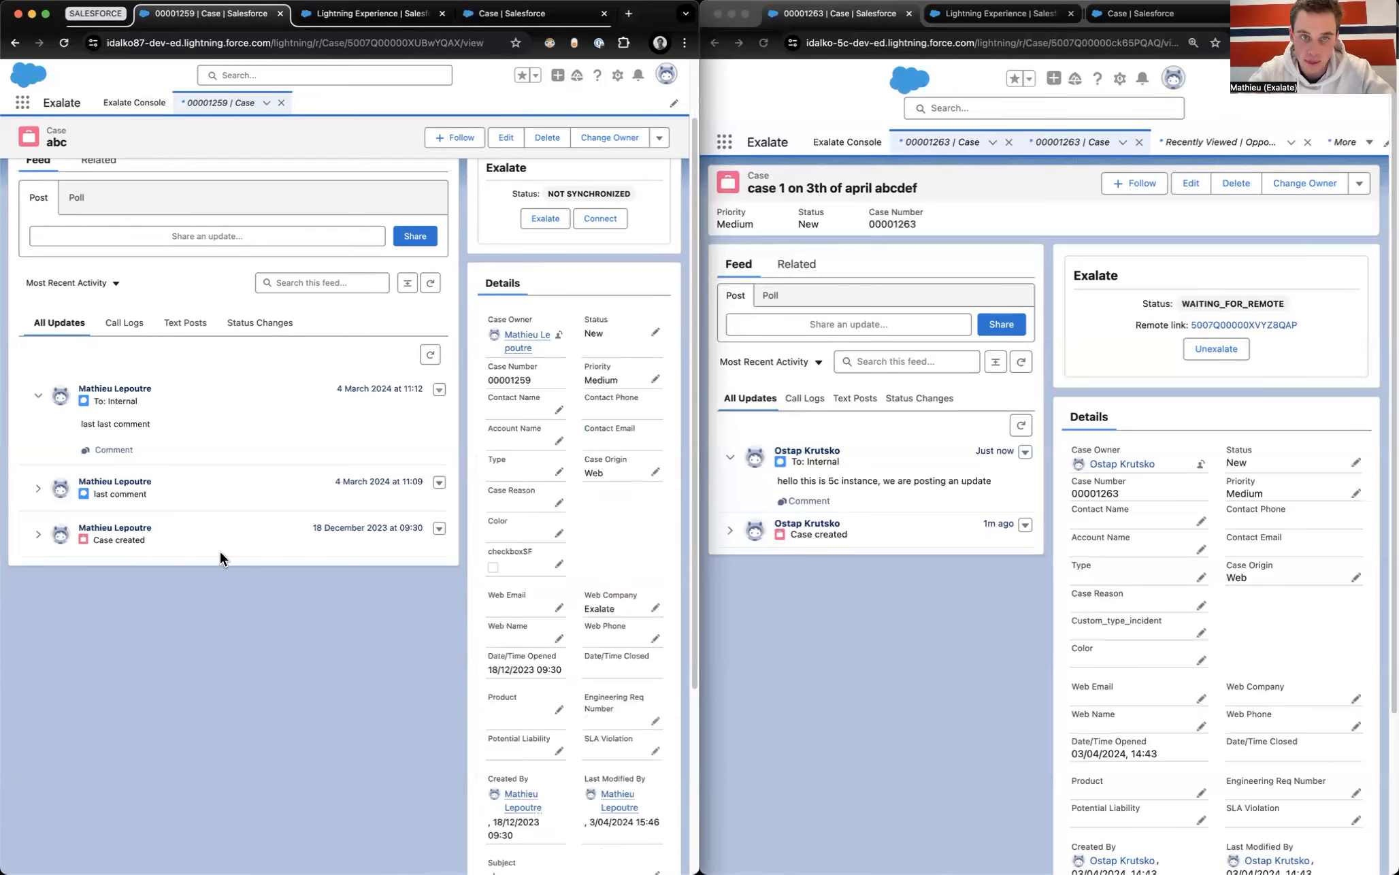
pyautogui.scroll(3, 220, 552)
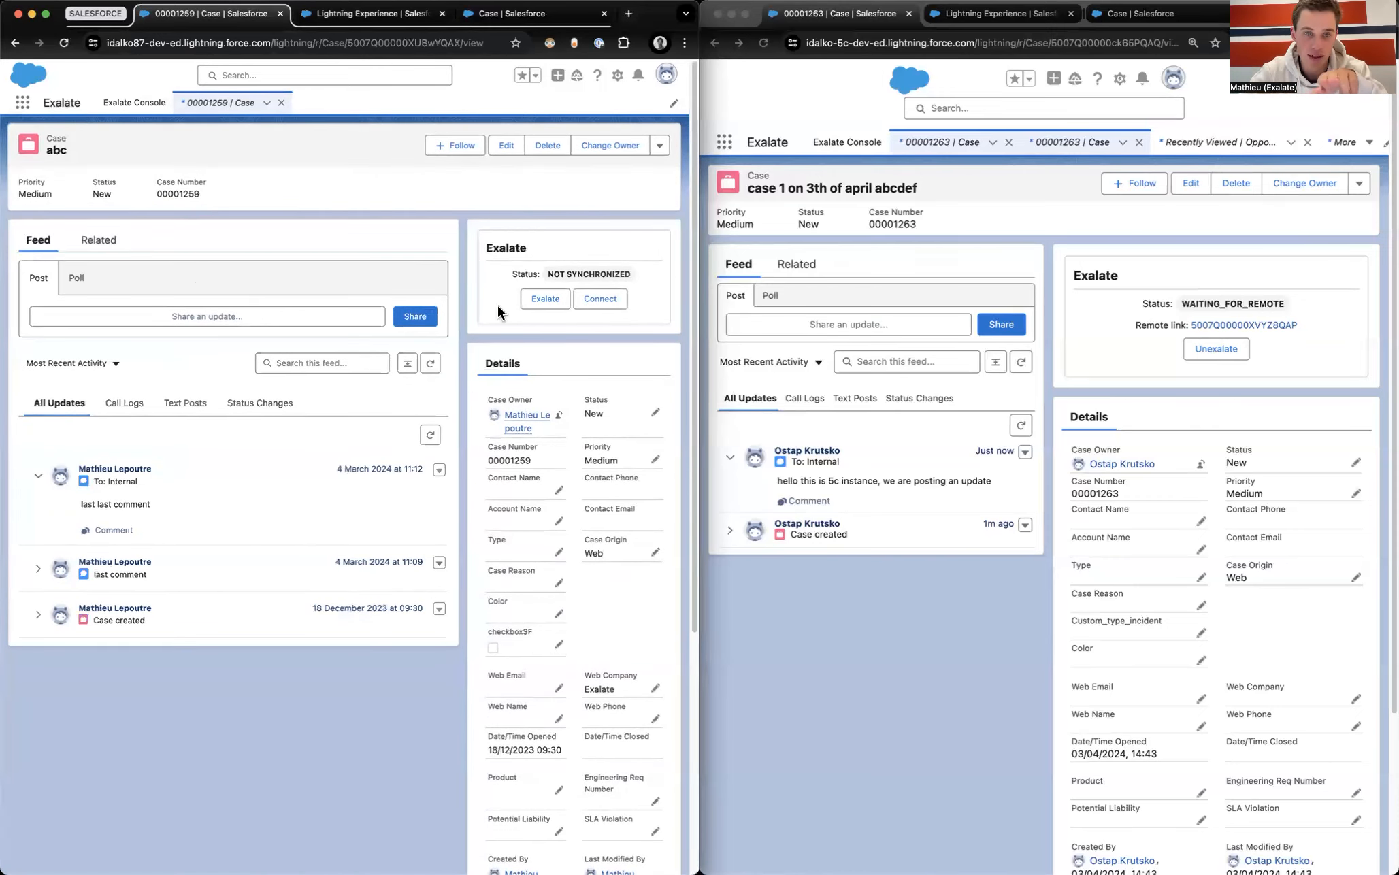
pyautogui.click(62, 43)
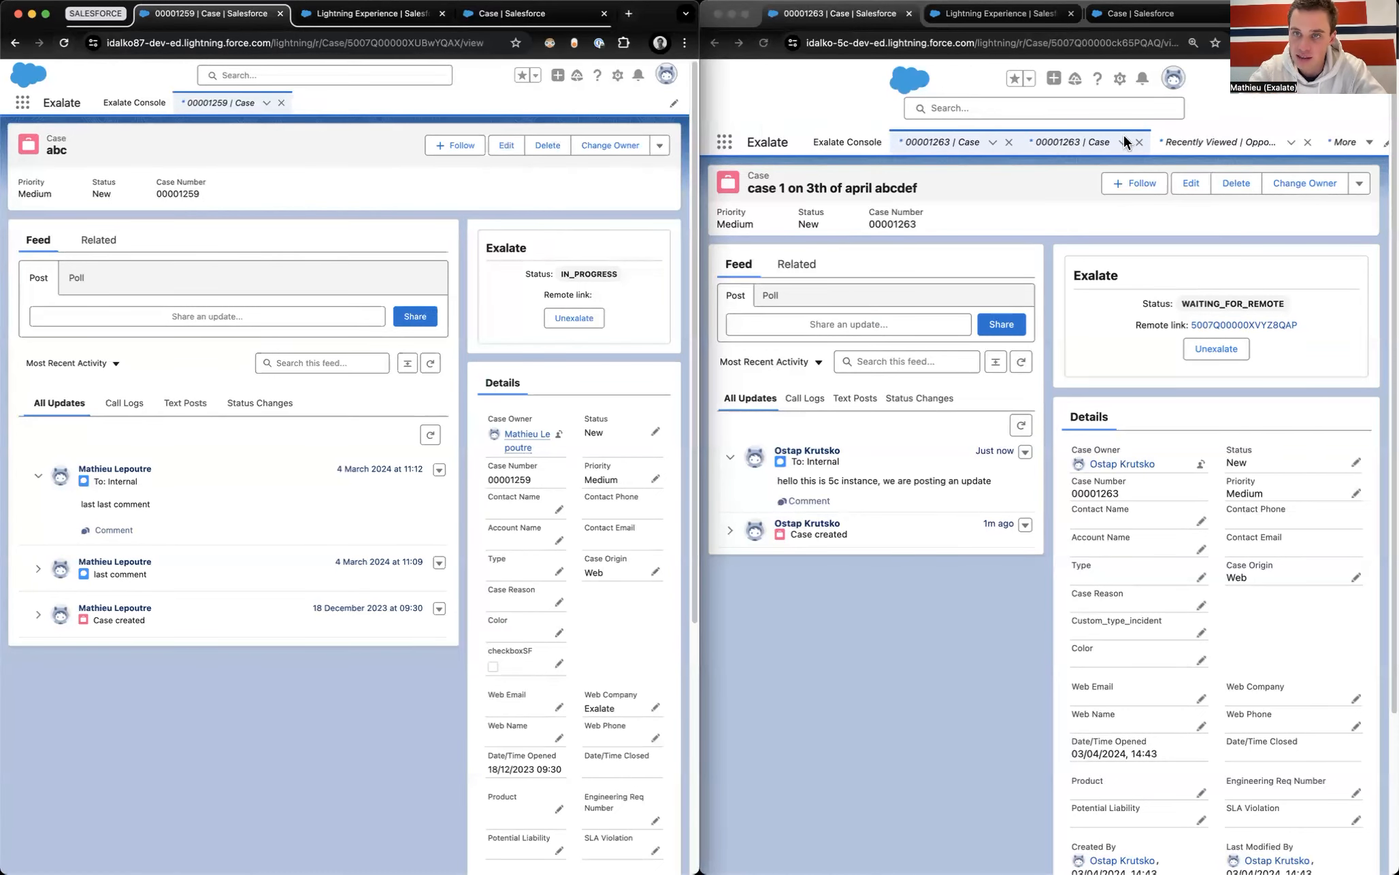
pyautogui.click(737, 143)
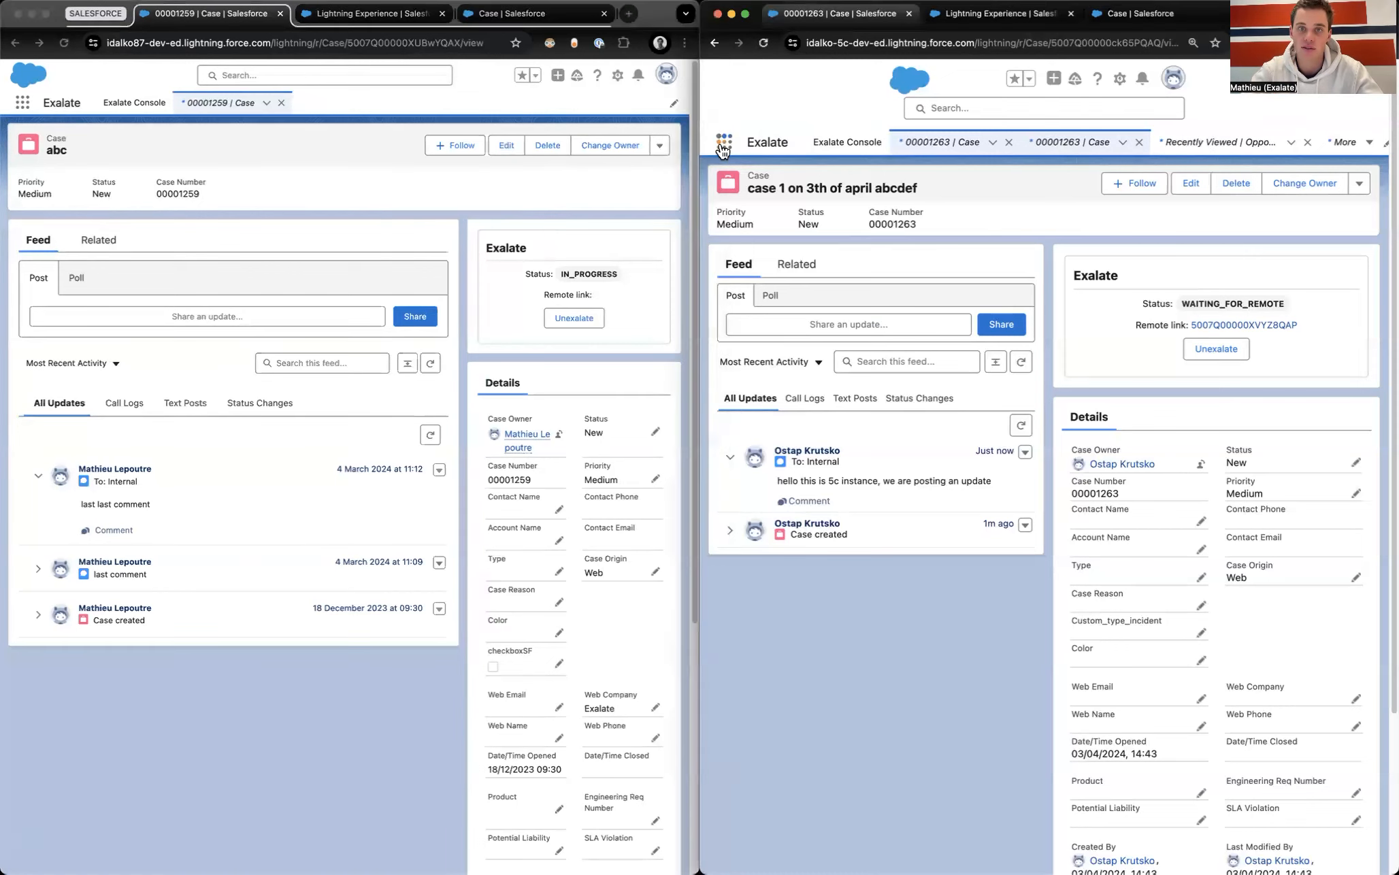
# Step: In the second org, open Cases through App Launcher and open the synced abc case
pyautogui.click(724, 142)
pyautogui.write('cases')
pyautogui.click(738, 263)
pyautogui.click(861, 261)
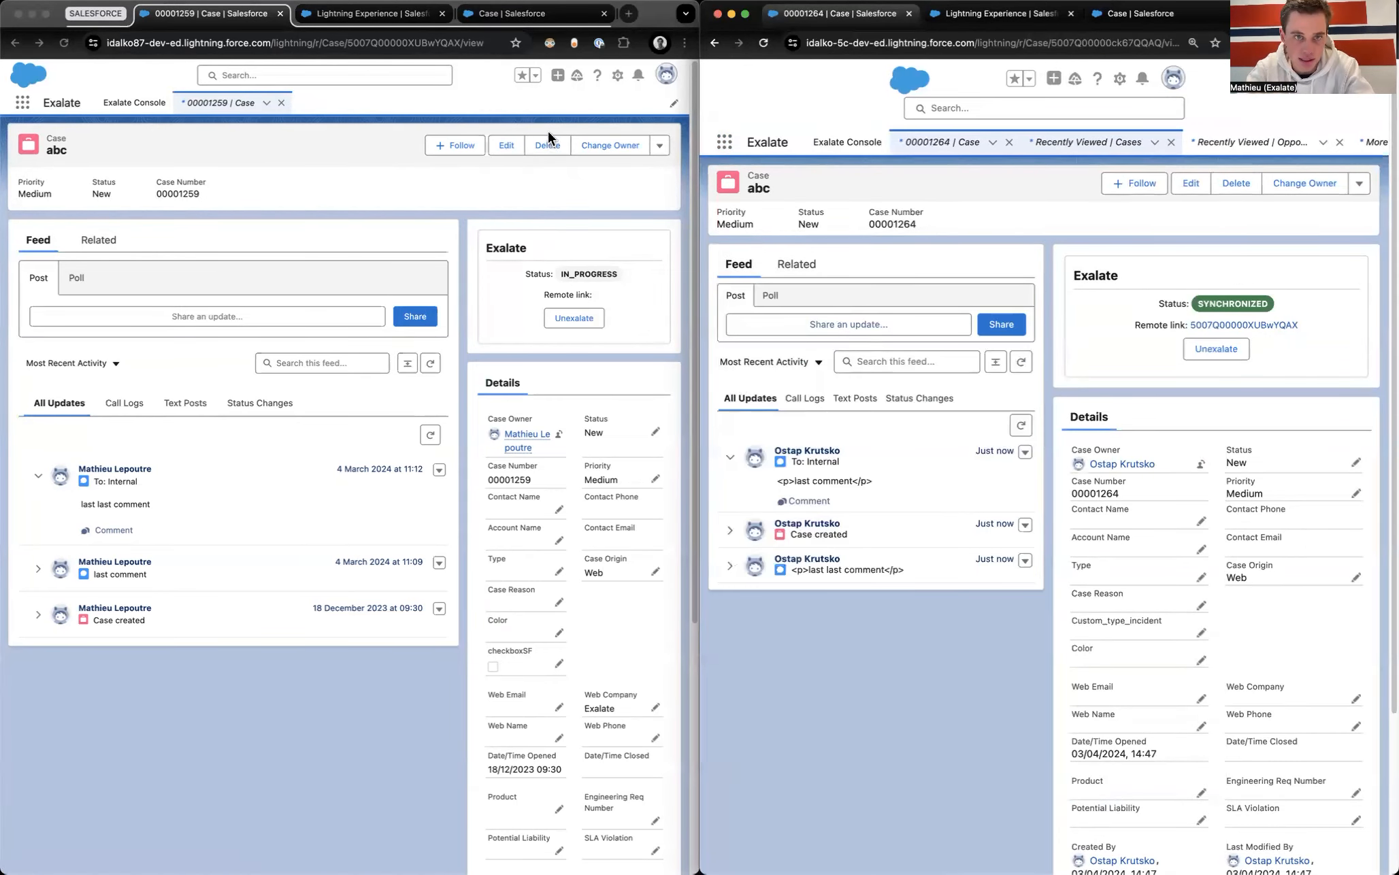
# Step: Reload the first org's case 00001259 until Exalate shows SYNCHRONIZED
pyautogui.click(65, 42)
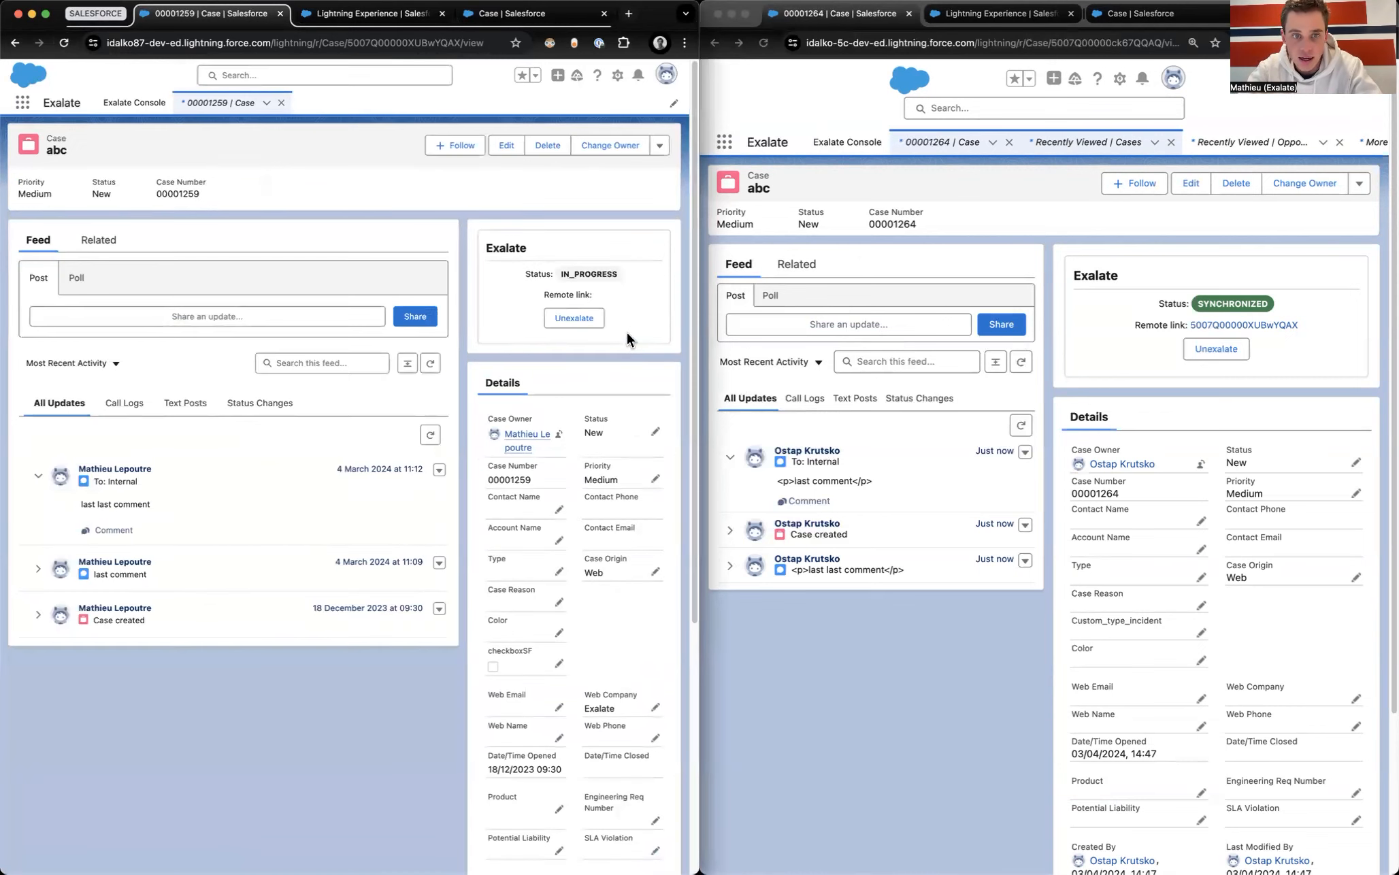
pyautogui.click(65, 42)
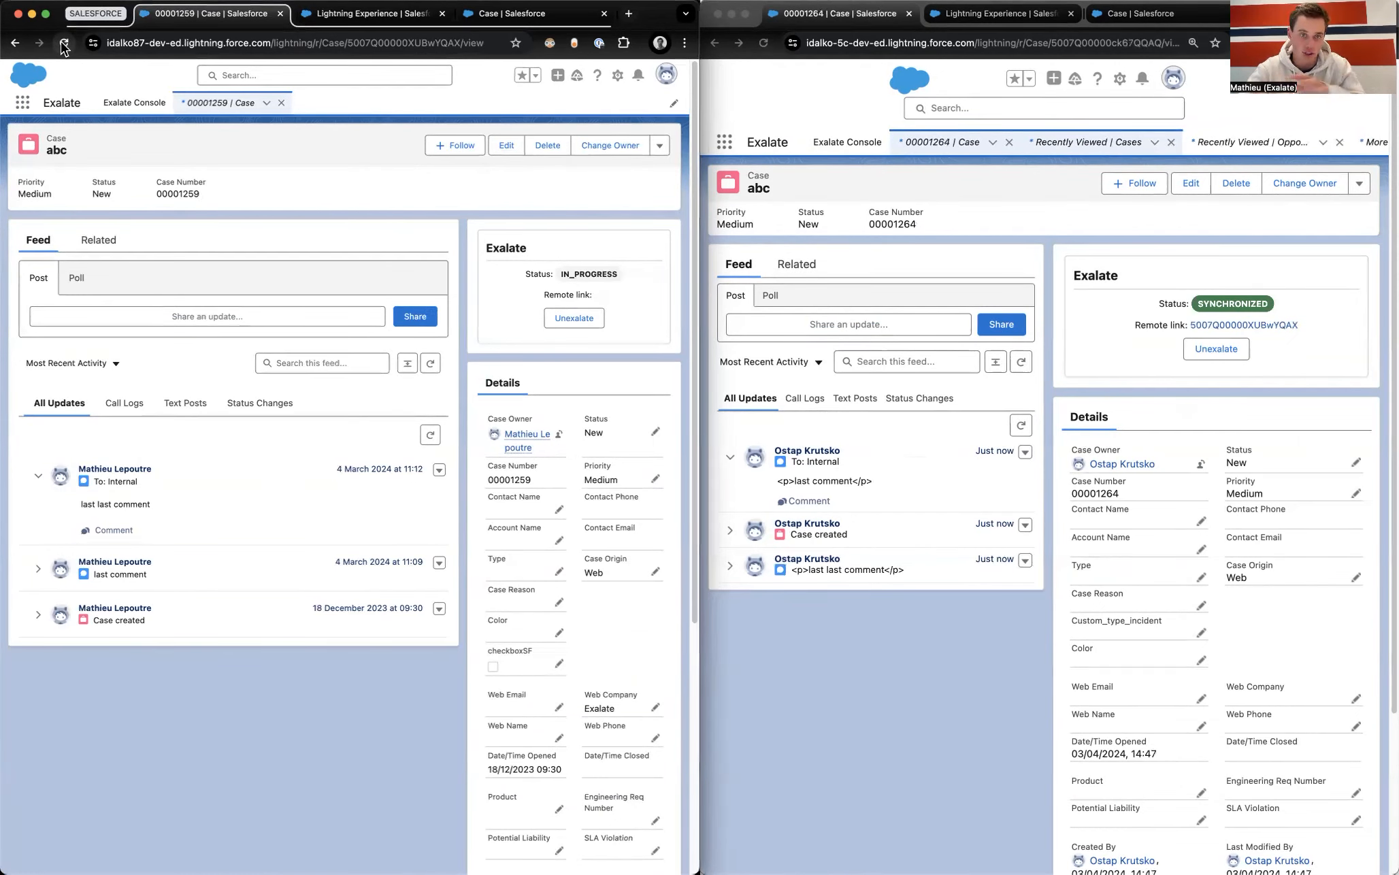
pyautogui.click(63, 46)
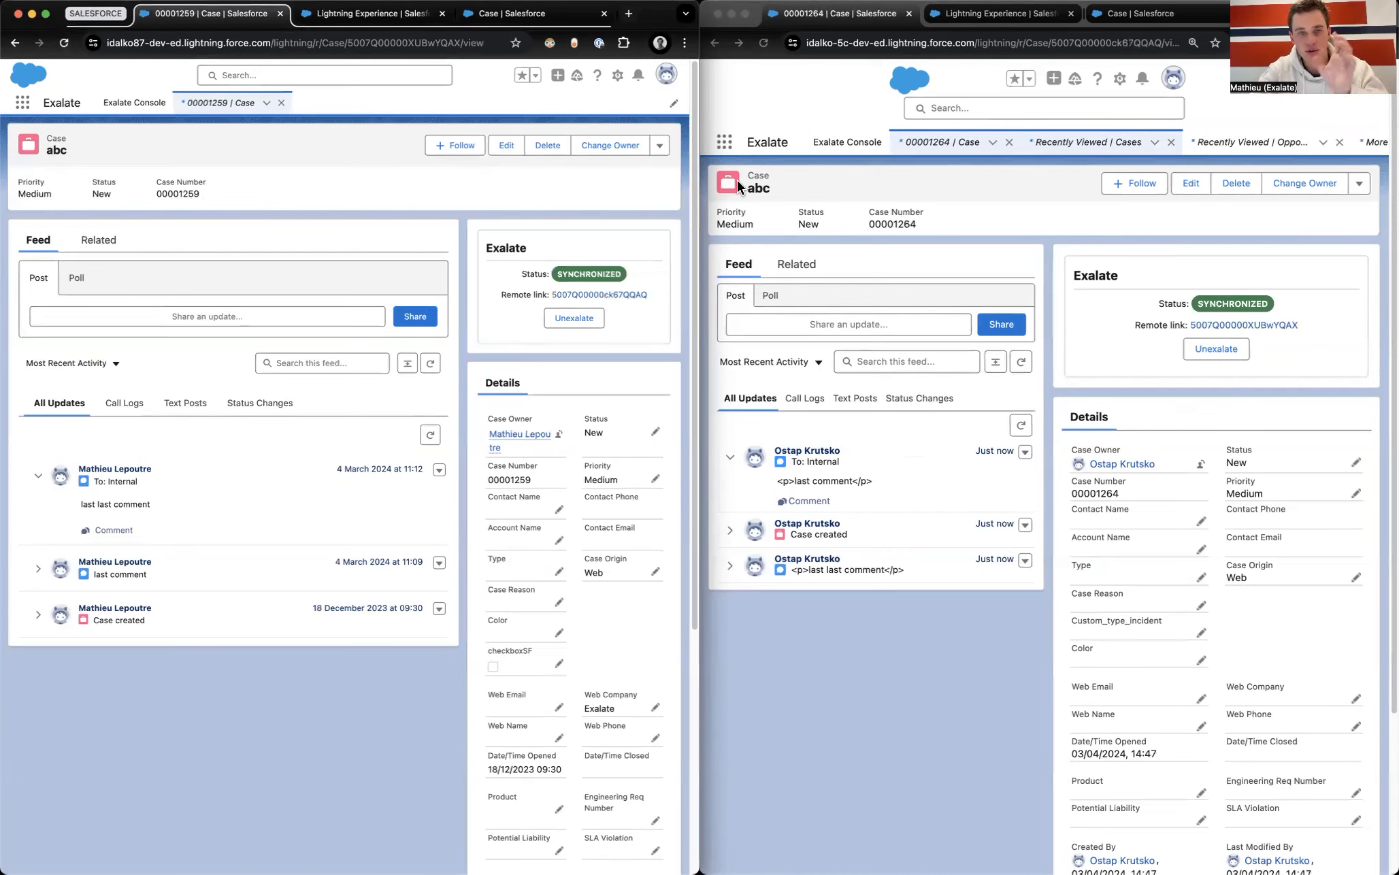
# Step: In the first org, open the salesforce87_to_salesforce5c connection's rules at 90% browser zoom
pyautogui.click(322, 15)
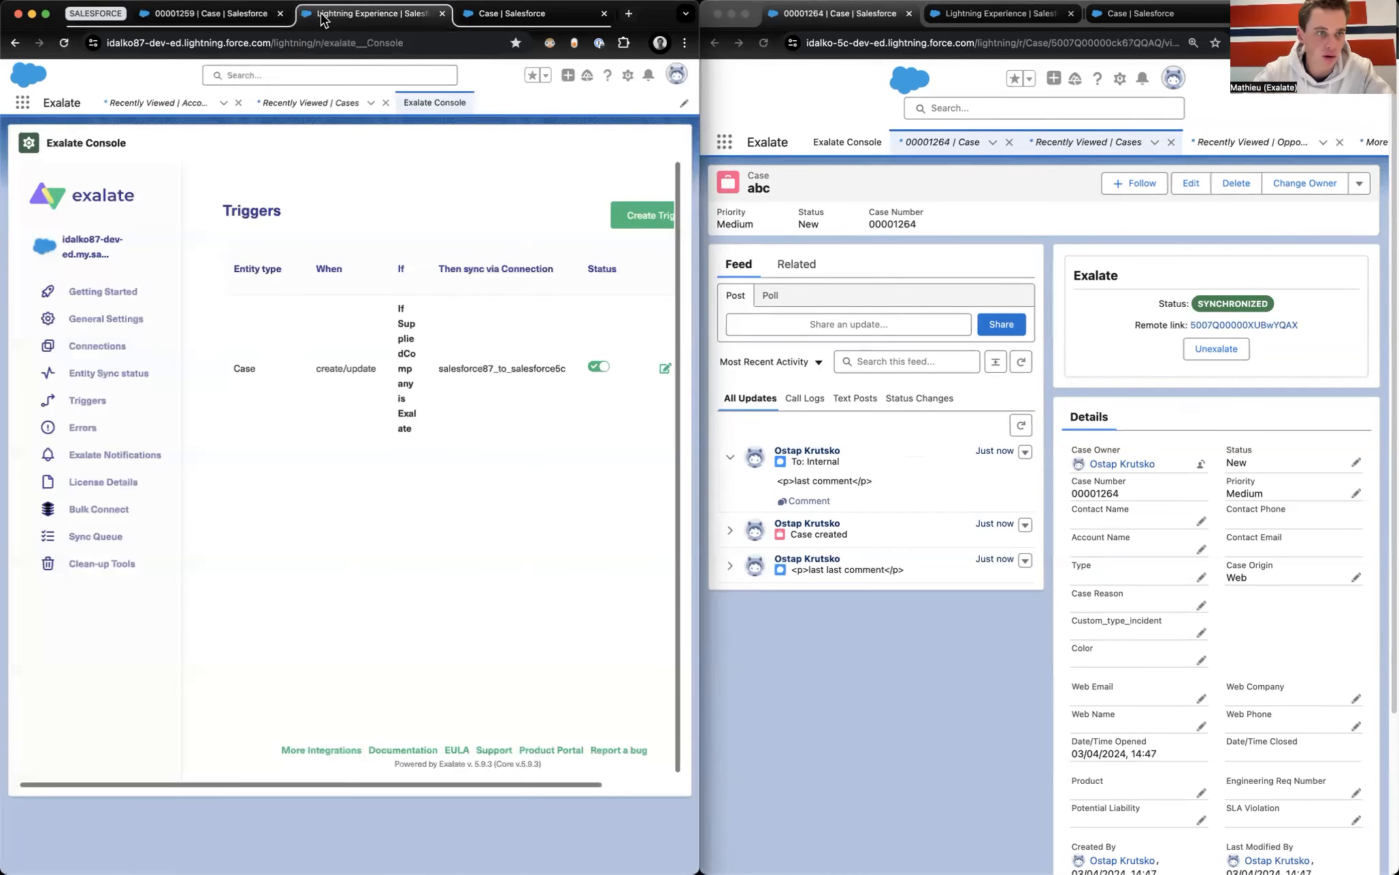
pyautogui.click(99, 346)
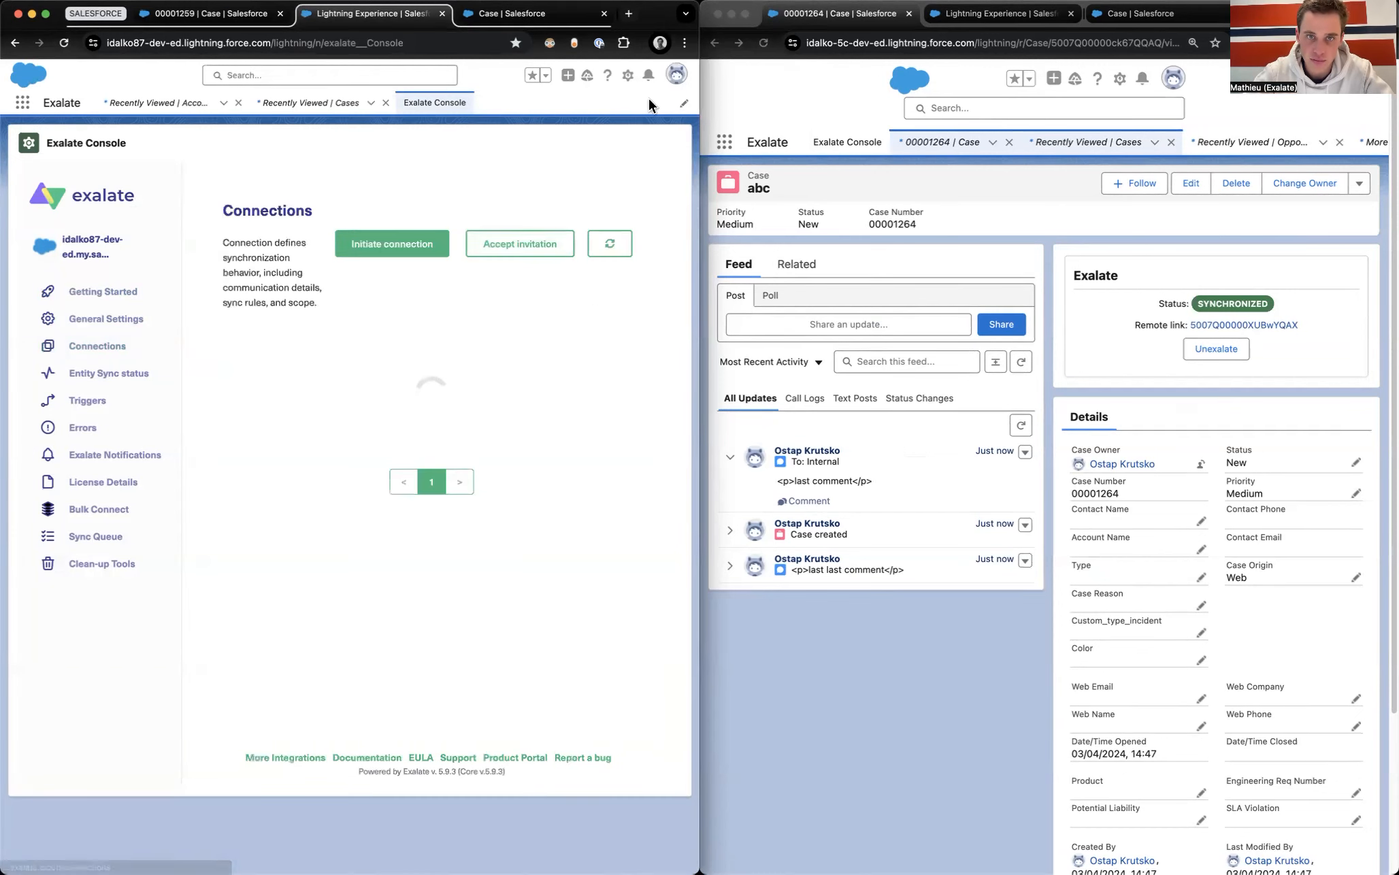
pyautogui.click(684, 42)
pyautogui.click(583, 294)
pyautogui.click(397, 164)
pyautogui.click(601, 355)
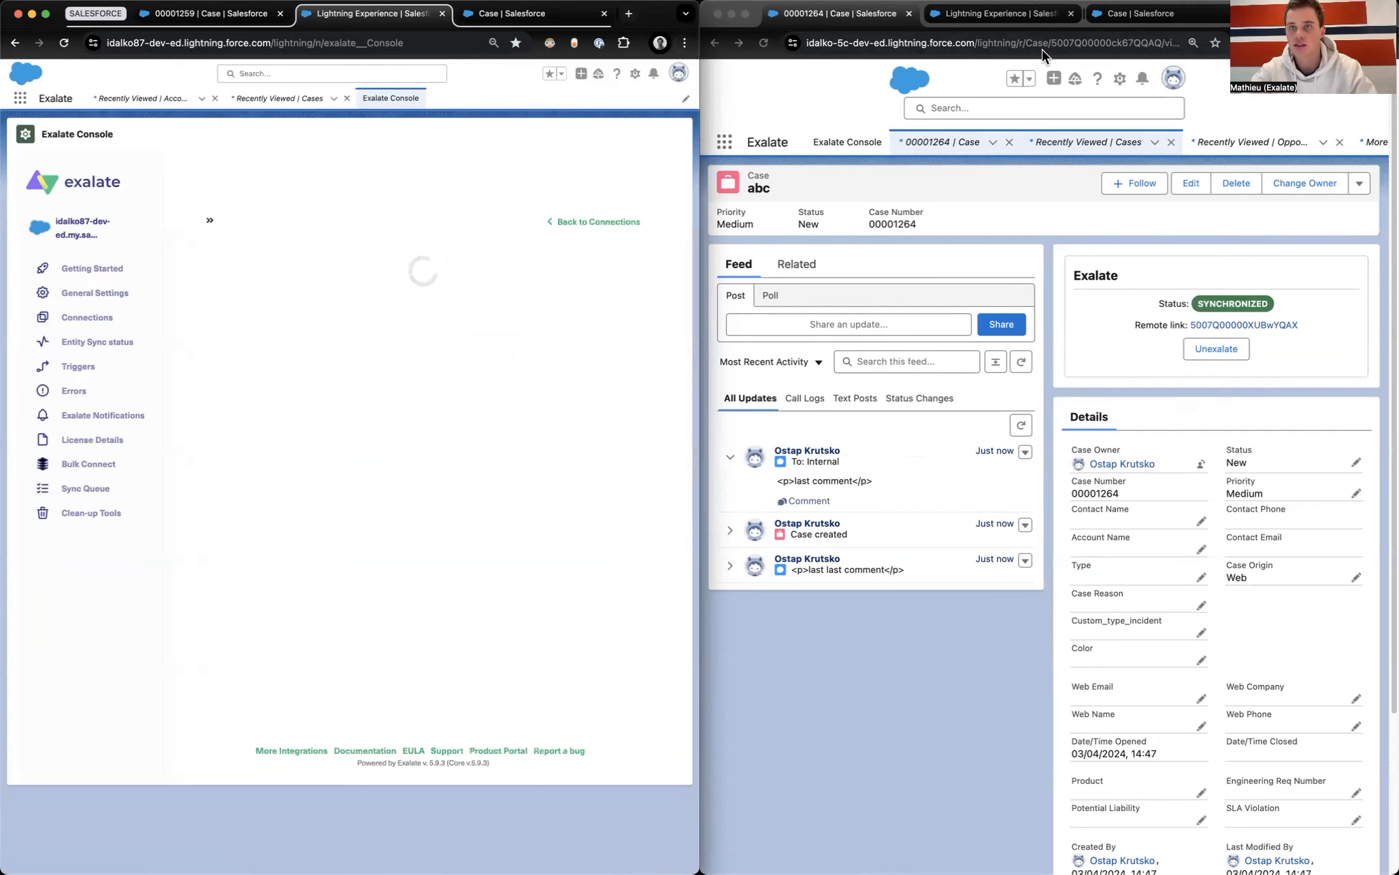
# Step: Open the same connection's rules in the second org at 100% zoom
pyautogui.click(1009, 142)
pyautogui.click(1330, 561)
pyautogui.click(1386, 42)
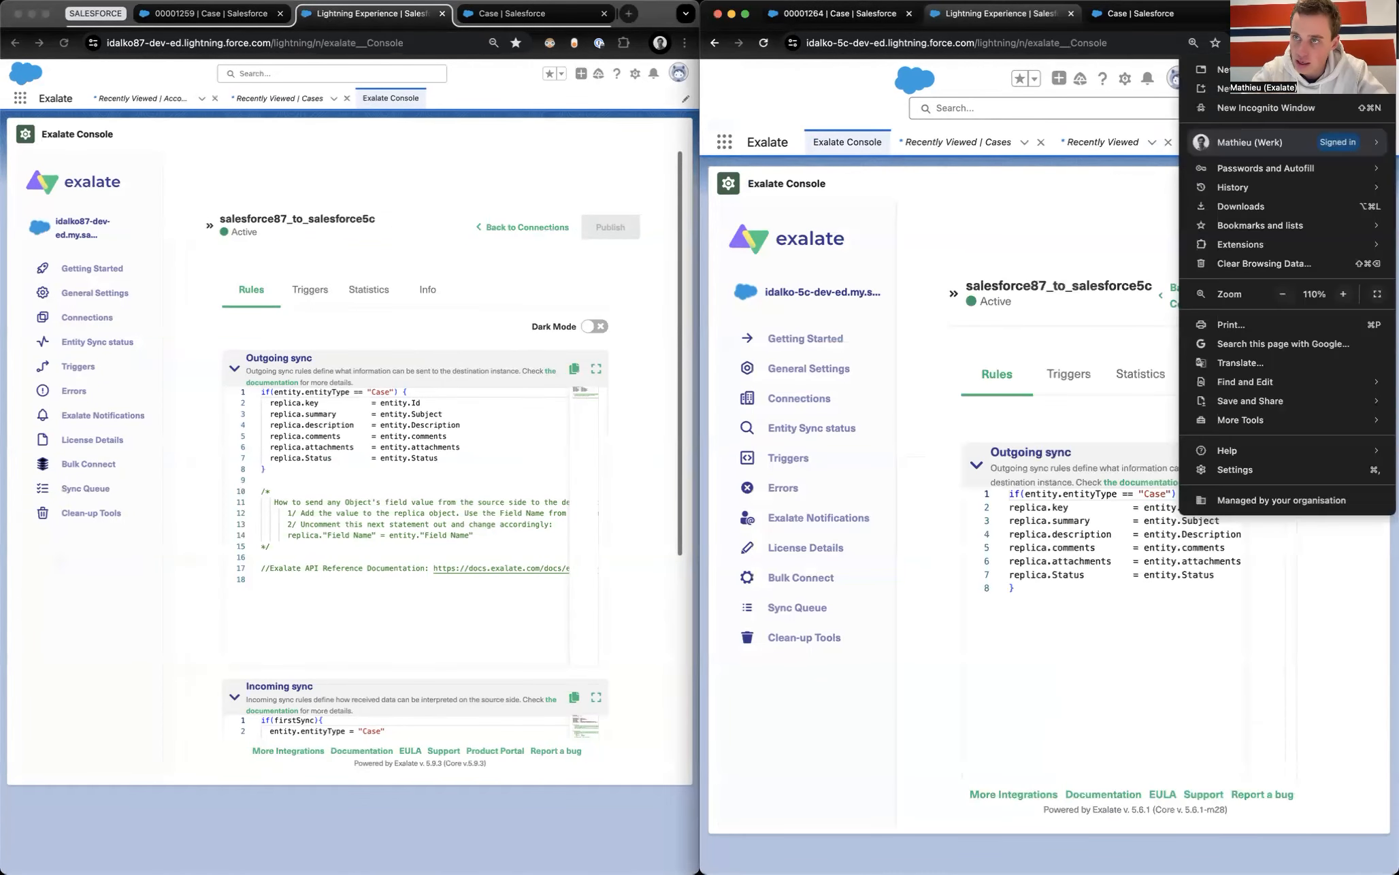
pyautogui.click(1282, 294)
pyautogui.click(892, 418)
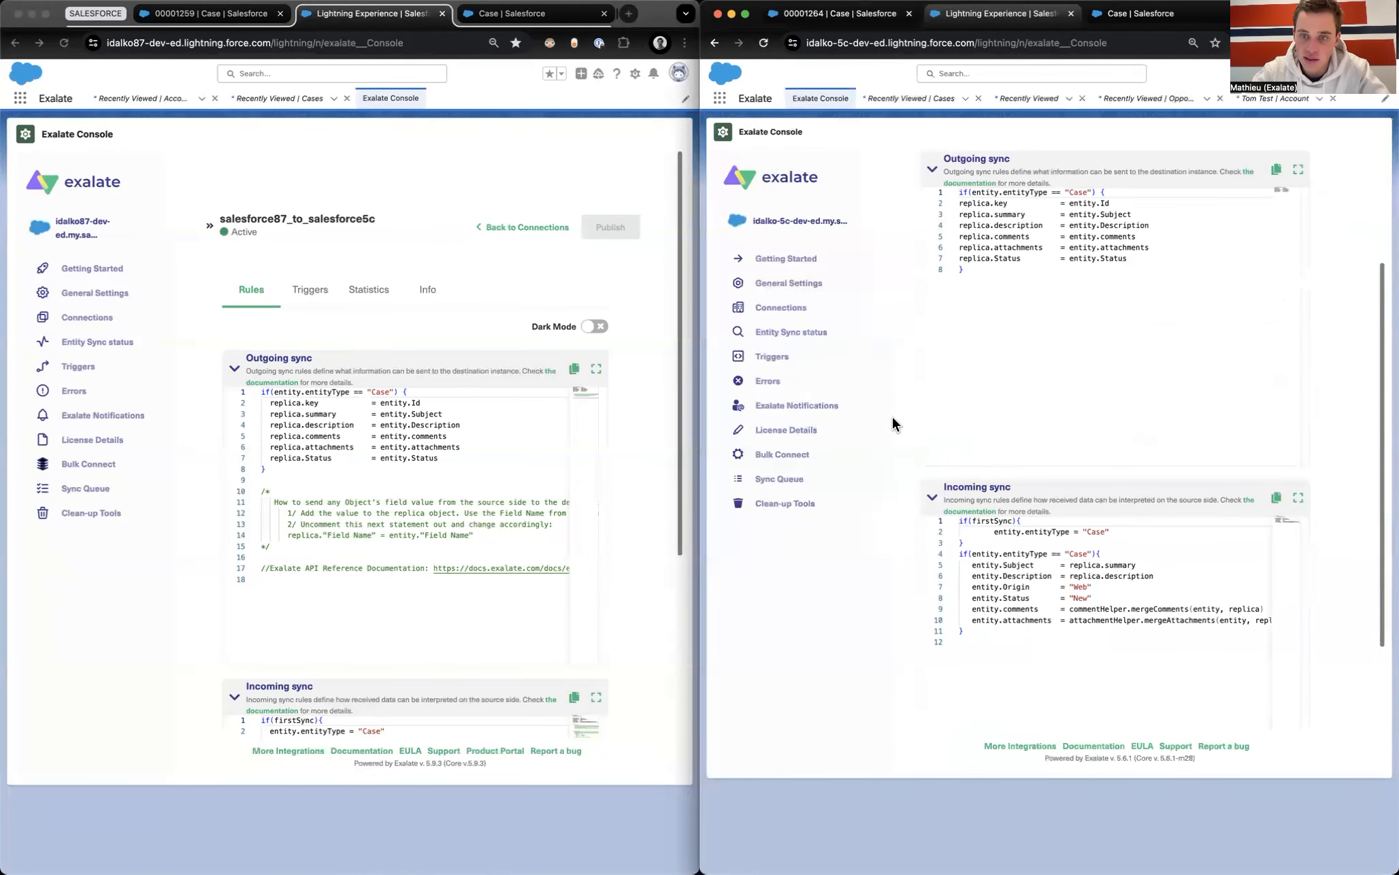
pyautogui.scroll(-5, 645, 512)
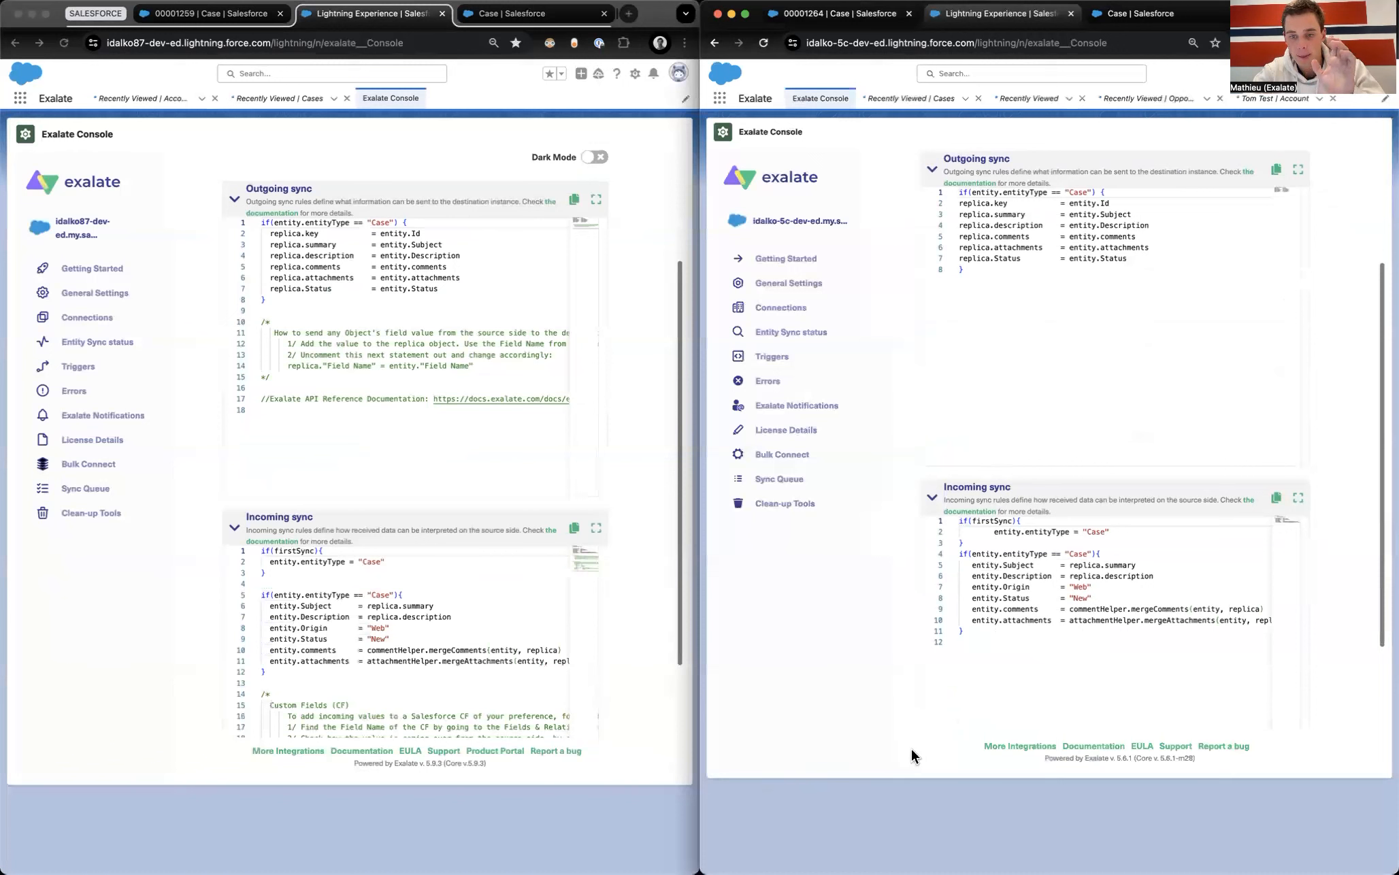
pyautogui.moveTo(586, 191)
pyautogui.mouseDown()
pyautogui.moveTo(605, 202)
pyautogui.moveTo(626, 480)
pyautogui.moveTo(587, 477)
pyautogui.mouseUp()
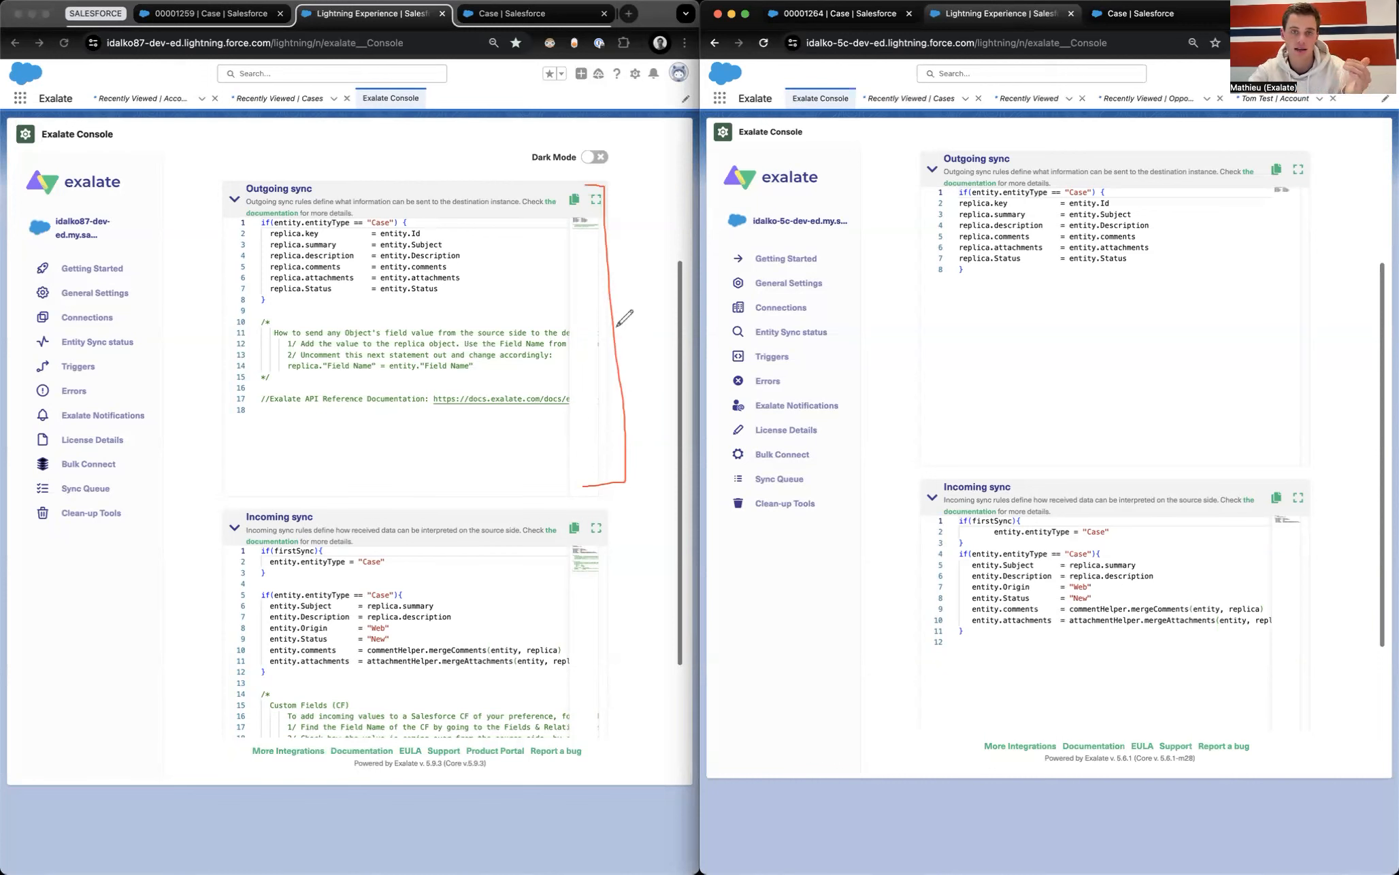
pyautogui.moveTo(375, 239)
pyautogui.mouseDown()
pyautogui.moveTo(420, 239)
pyautogui.moveTo(450, 261)
pyautogui.mouseUp()
pyautogui.moveTo(381, 273); pyautogui.dragTo(446, 273)
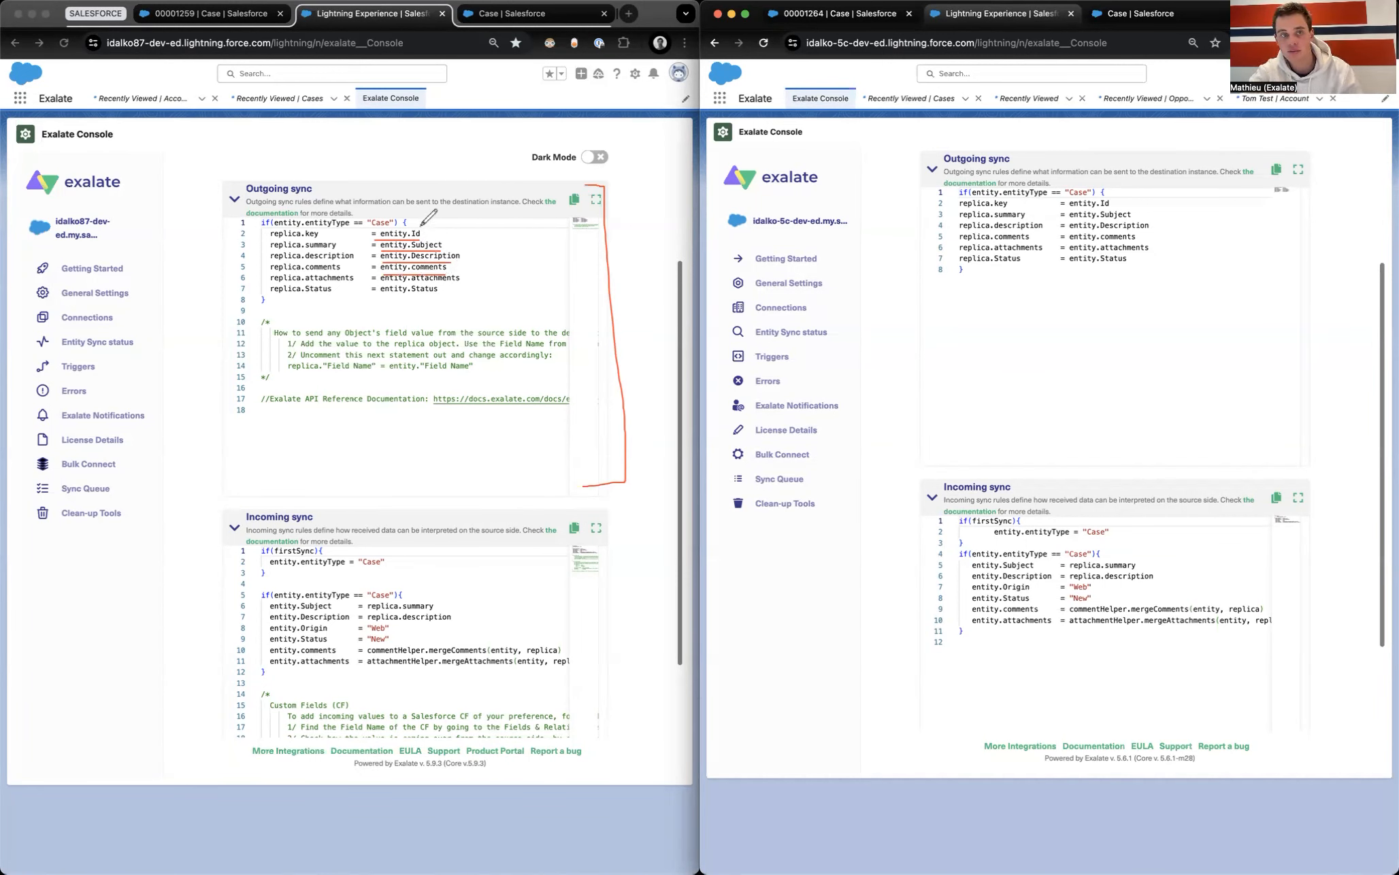
pyautogui.moveTo(397, 223)
pyautogui.mouseDown()
pyautogui.moveTo(396, 185)
pyautogui.moveTo(306, 163)
pyautogui.moveTo(280, 229)
pyautogui.moveTo(292, 216)
pyautogui.moveTo(266, 238)
pyautogui.moveTo(286, 309)
pyautogui.moveTo(315, 215)
pyautogui.moveTo(302, 302)
pyautogui.moveTo(401, 337)
pyautogui.moveTo(578, 320)
pyautogui.moveTo(751, 393)
pyautogui.moveTo(893, 526)
pyautogui.moveTo(912, 557)
pyautogui.moveTo(900, 585)
pyautogui.mouseUp()
pyautogui.moveTo(1055, 552)
pyautogui.mouseDown()
pyautogui.moveTo(1109, 554)
pyautogui.moveTo(1103, 633)
pyautogui.moveTo(1060, 619)
pyautogui.moveTo(1074, 534)
pyautogui.moveTo(1049, 441)
pyautogui.moveTo(986, 541)
pyautogui.moveTo(1010, 537)
pyautogui.mouseUp()
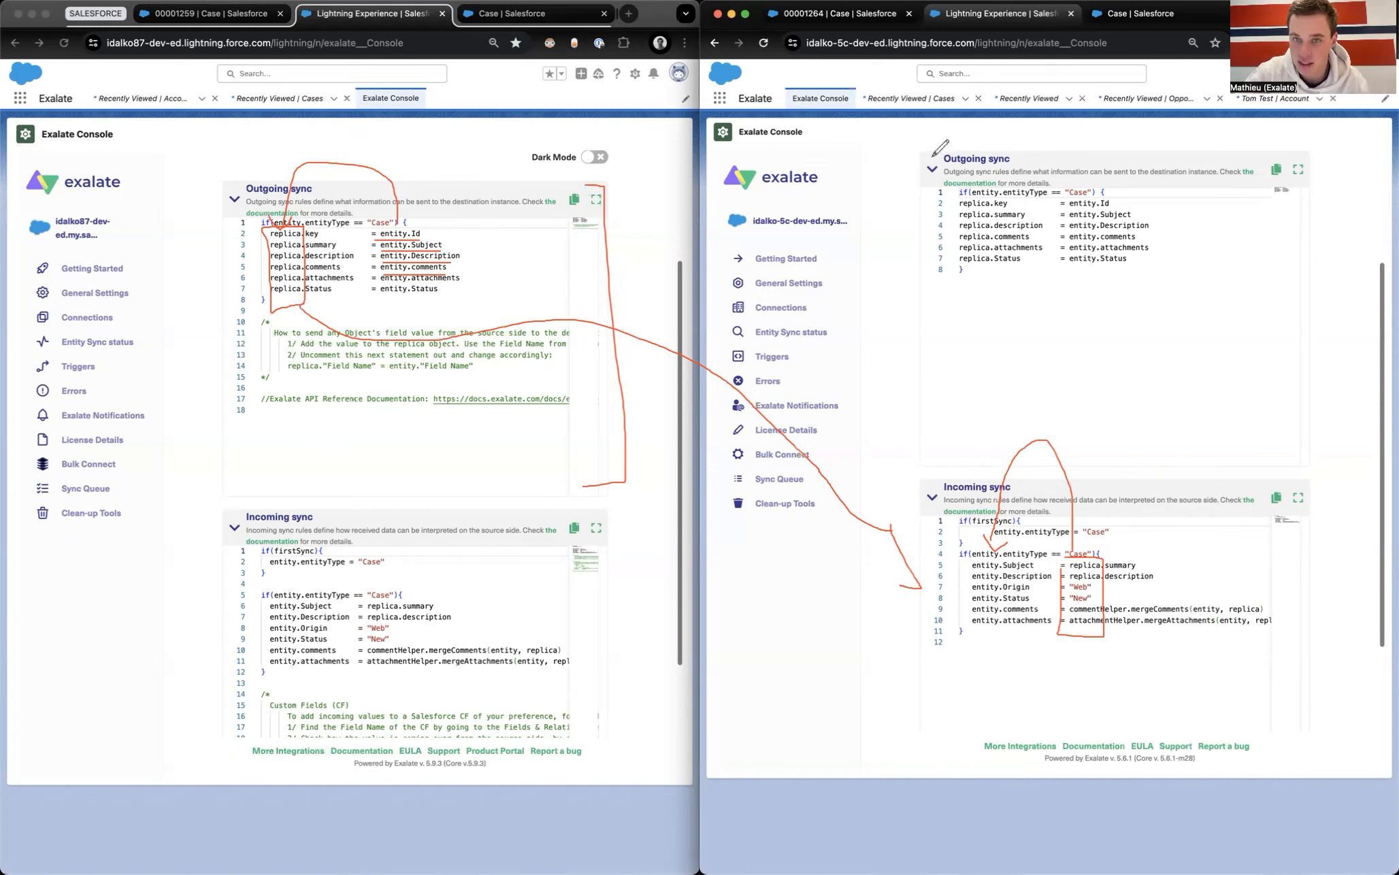
pyautogui.moveTo(915, 149)
pyautogui.mouseDown()
pyautogui.moveTo(906, 468)
pyautogui.moveTo(919, 461)
pyautogui.mouseUp()
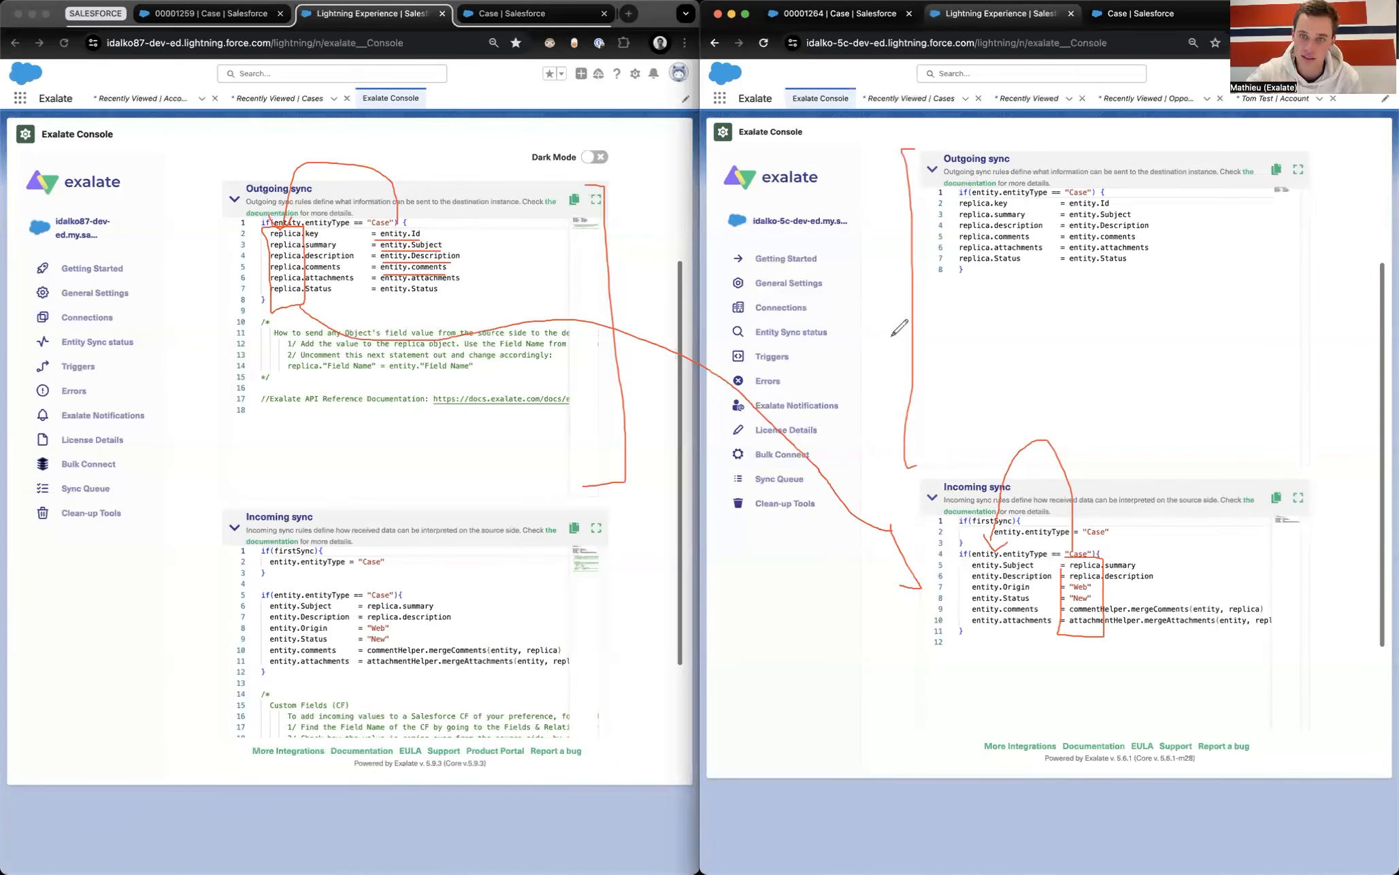
pyautogui.moveTo(912, 264)
pyautogui.mouseDown()
pyautogui.moveTo(612, 621)
pyautogui.moveTo(611, 605)
pyautogui.moveTo(620, 629)
pyautogui.mouseUp()
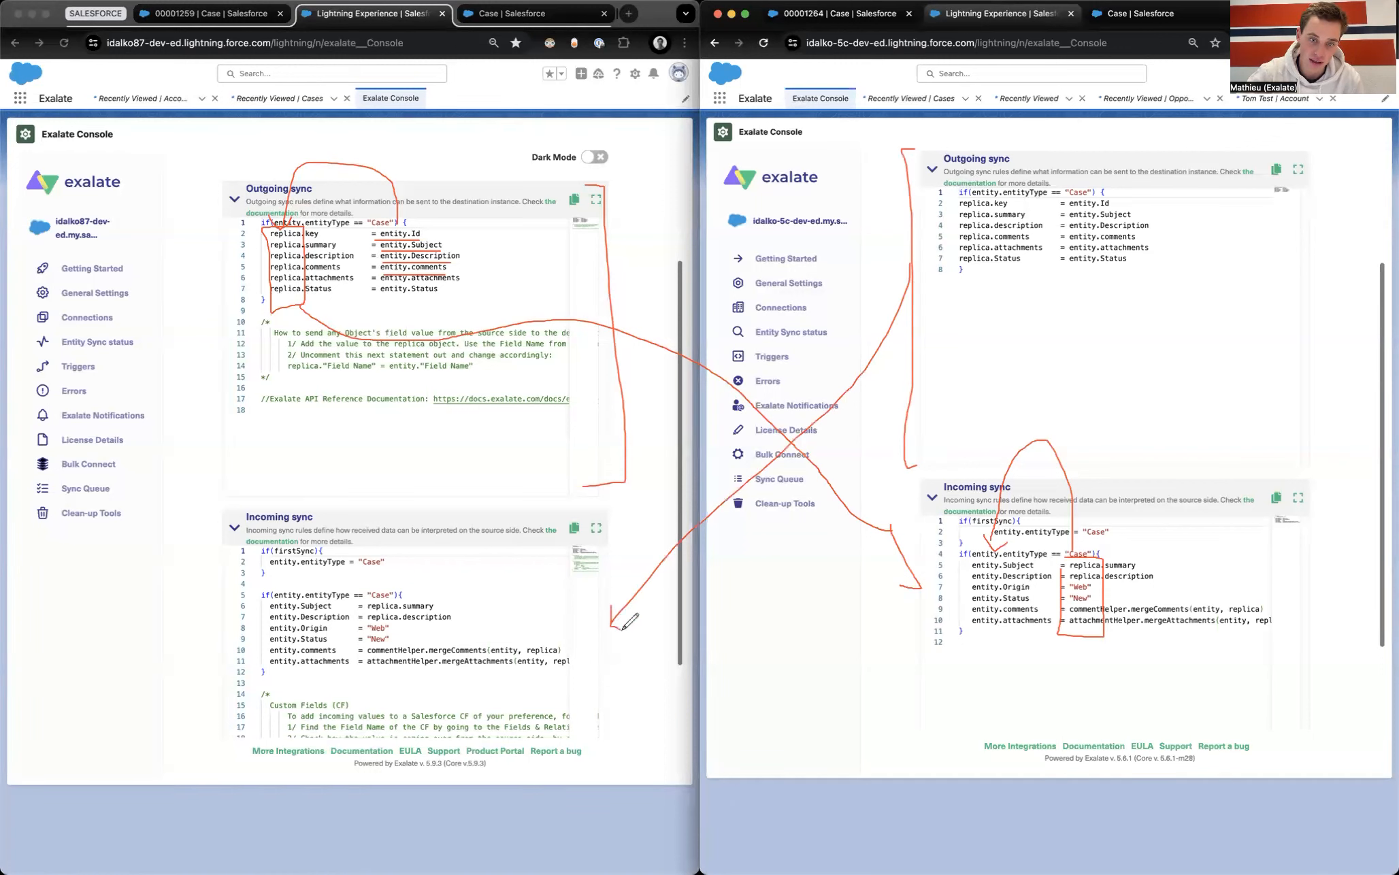
pyautogui.moveTo(562, 517)
pyautogui.mouseDown()
pyautogui.moveTo(605, 653)
pyautogui.moveTo(575, 742)
pyautogui.mouseUp()
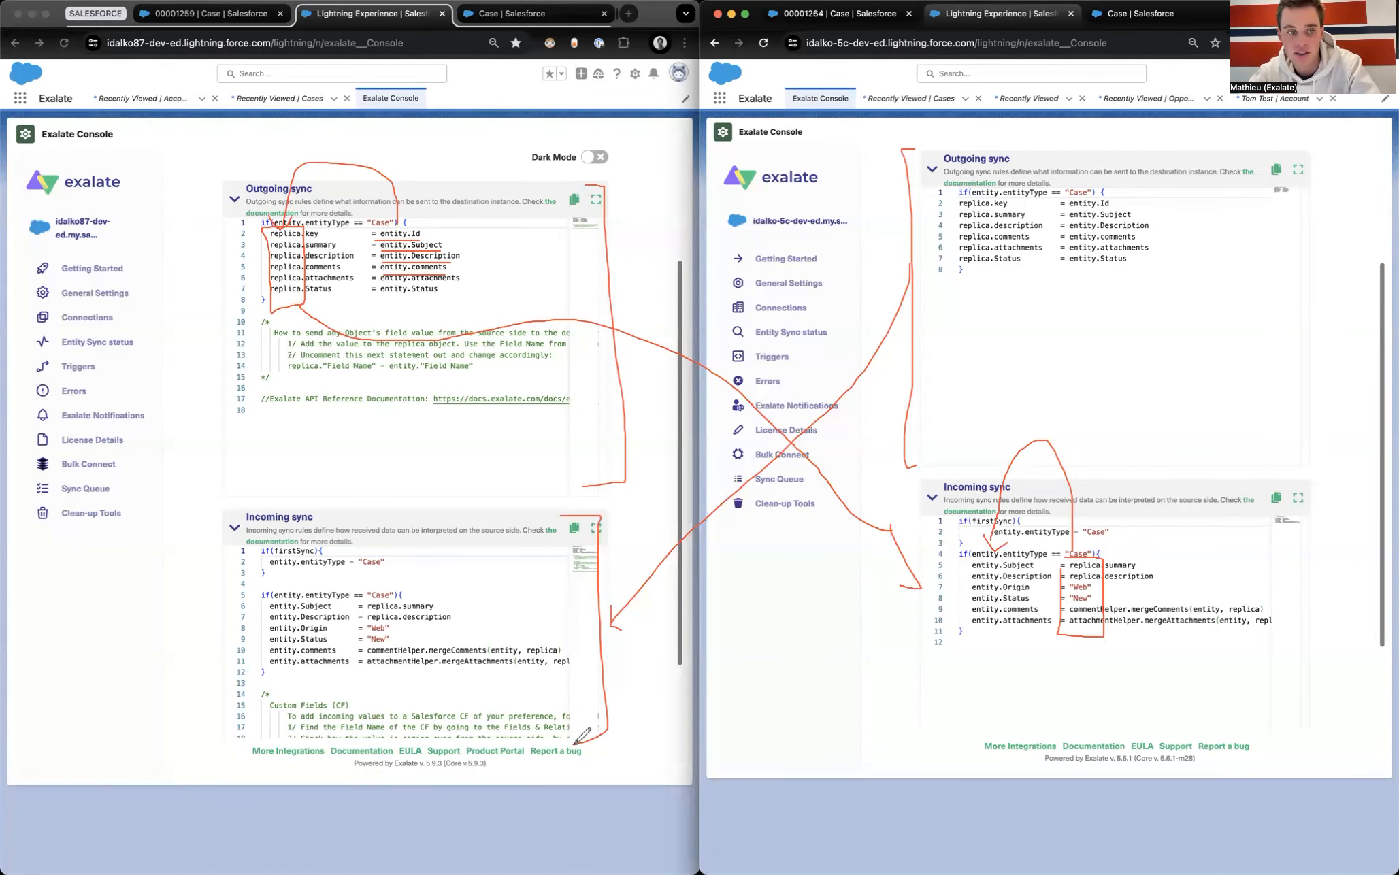
pyautogui.click(92, 518)
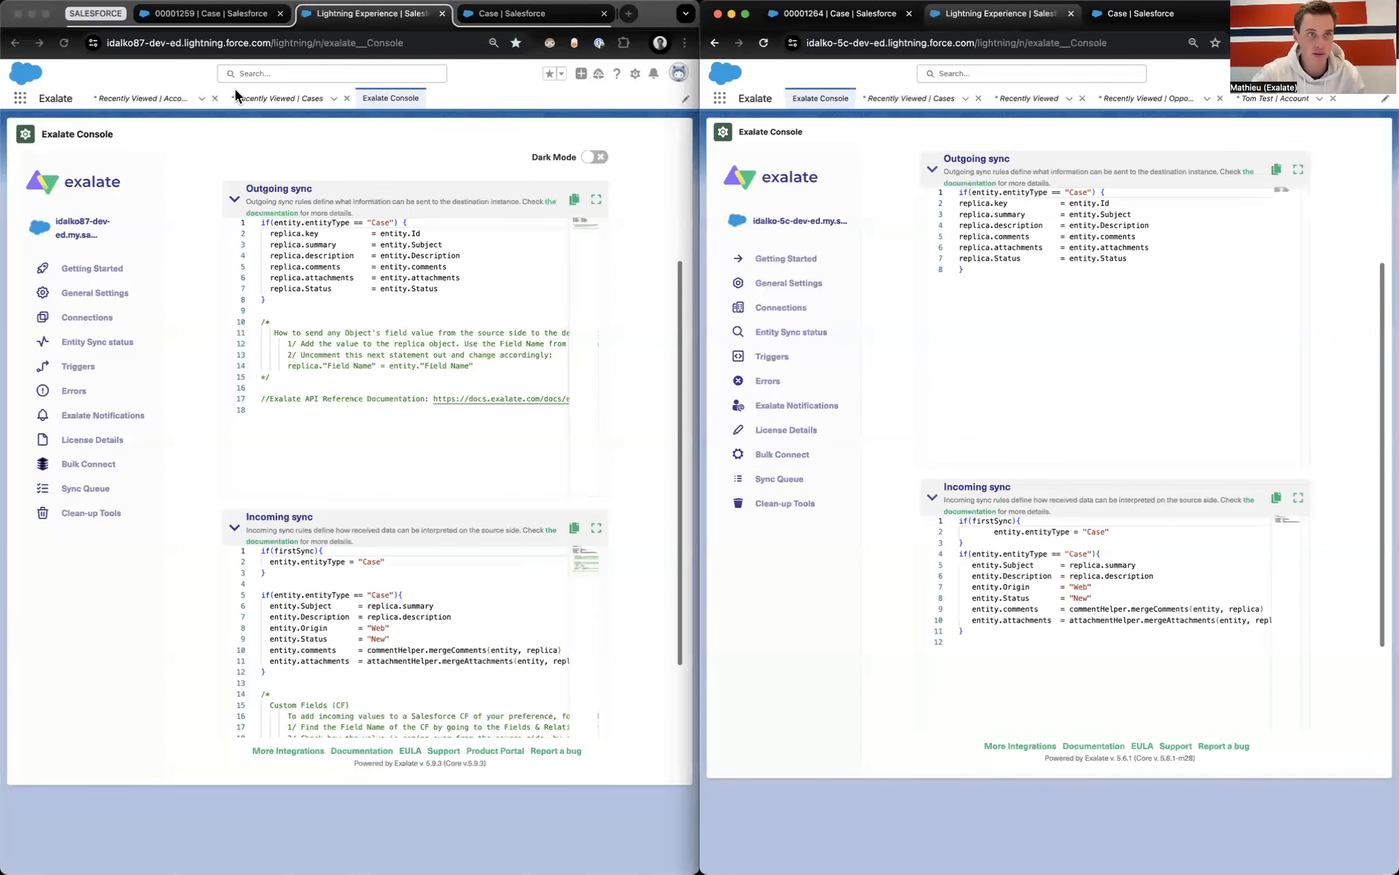
# Step: Look up the Color__c field name in the first org's Case field list
pyautogui.click(190, 20)
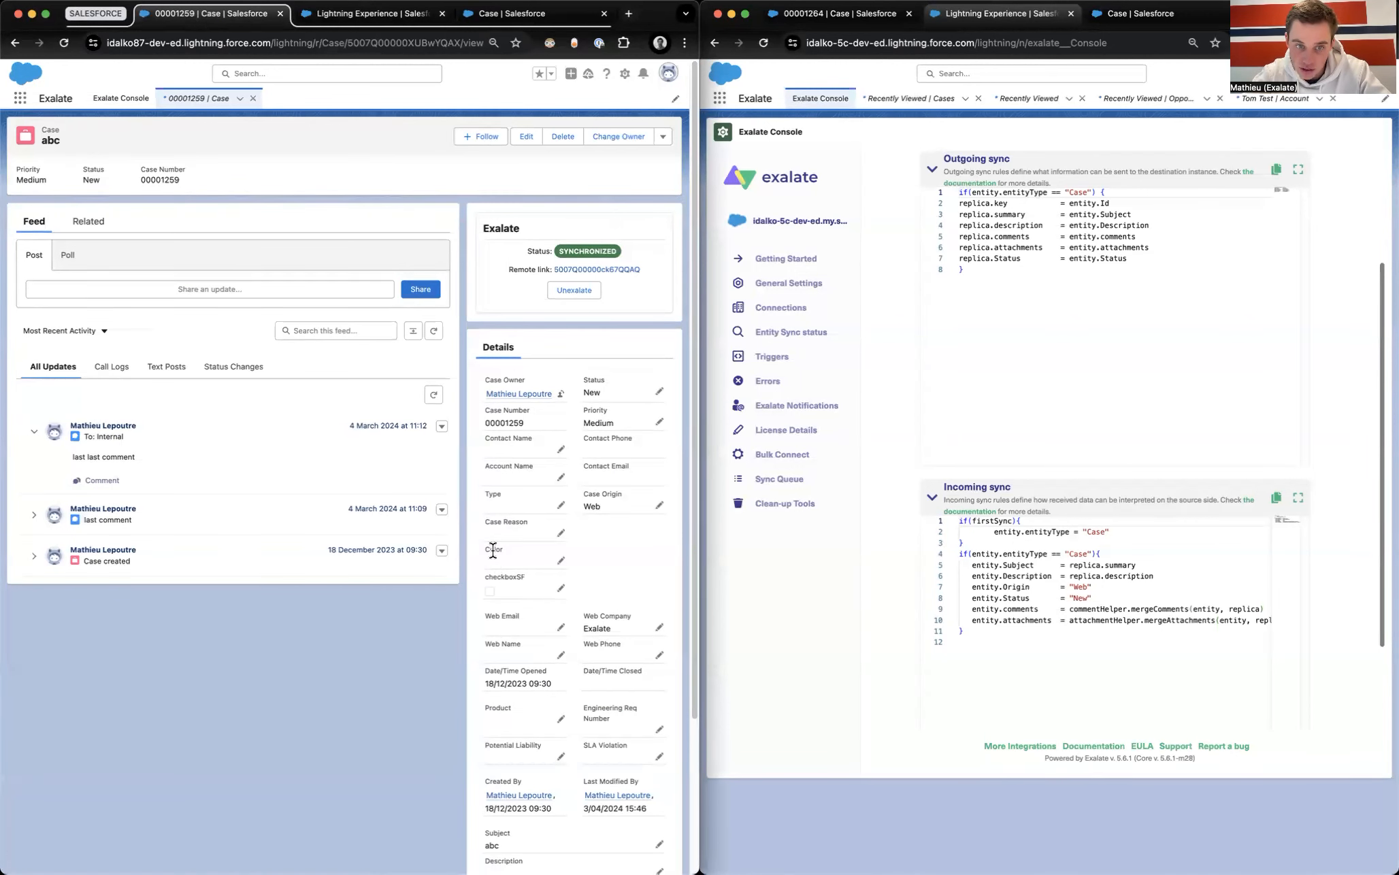
pyautogui.click(510, 14)
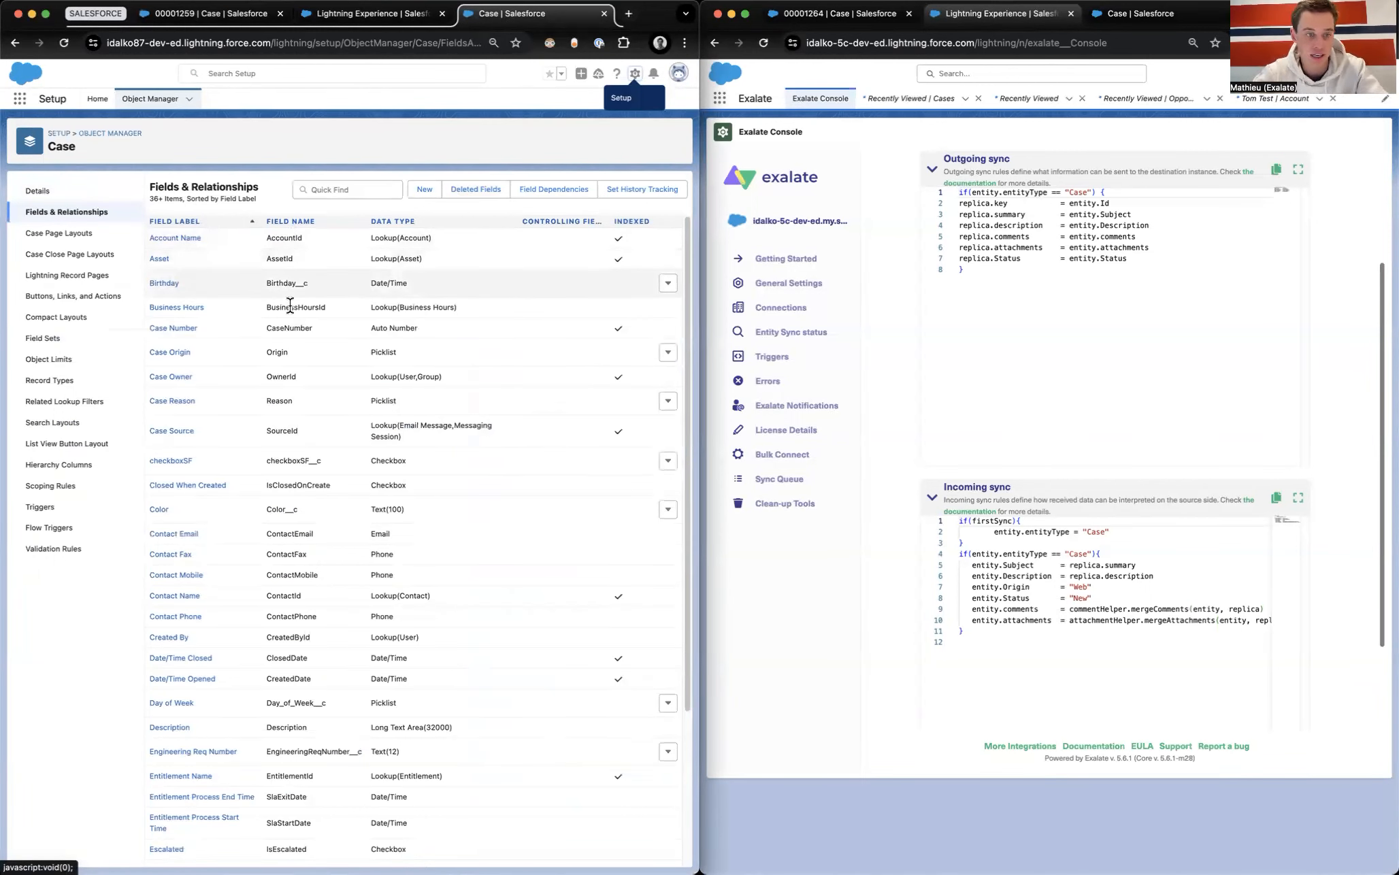
pyautogui.doubleClick(283, 510)
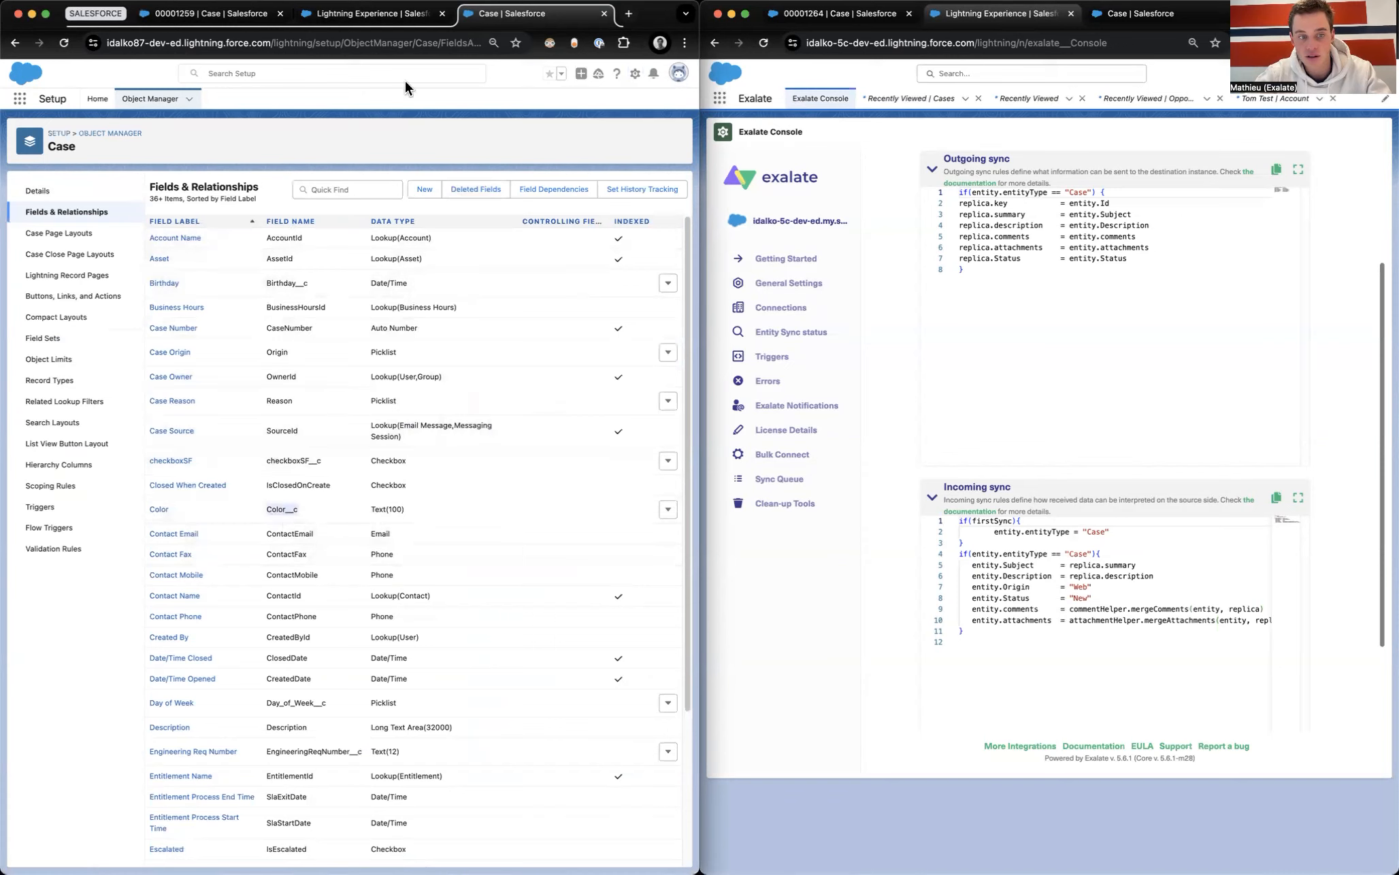
pyautogui.click(370, 14)
# Step: Add 'replica.colorField = entity.Color__c' to the outgoing script and publish it
pyautogui.click(441, 289)
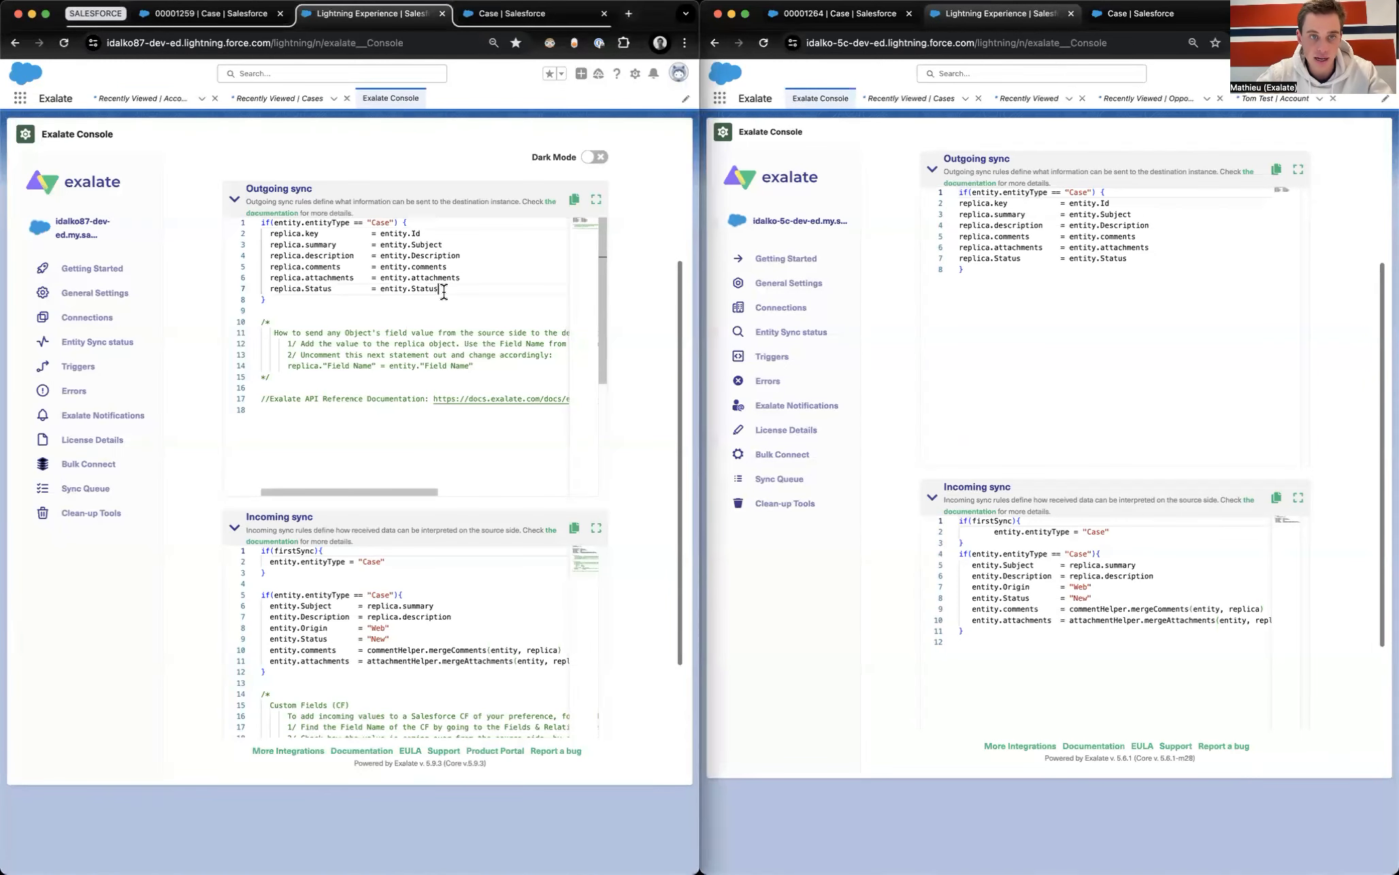
pyautogui.press('Return')
pyautogui.write('replica.')
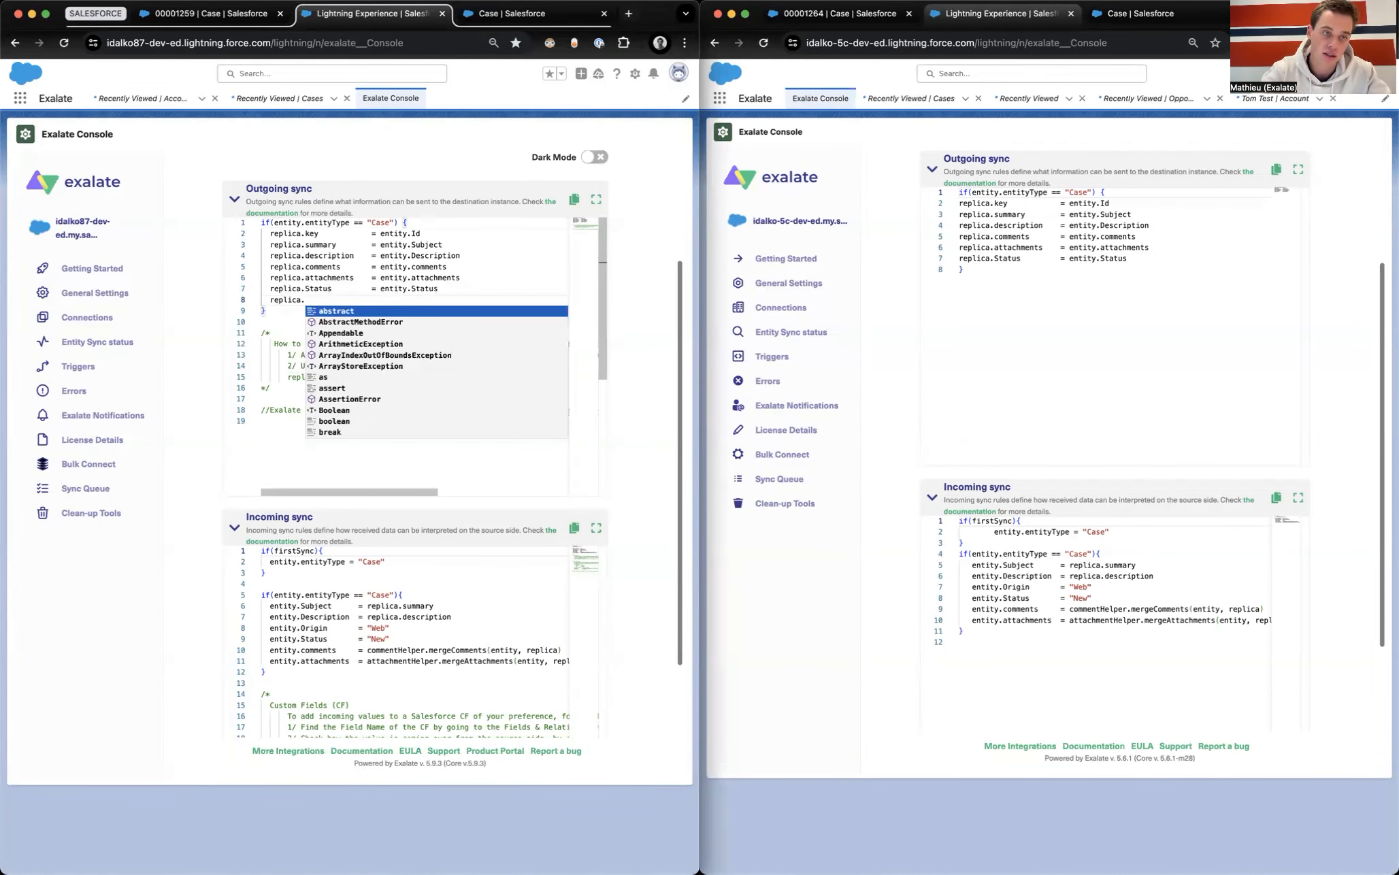
pyautogui.write('ColorField')
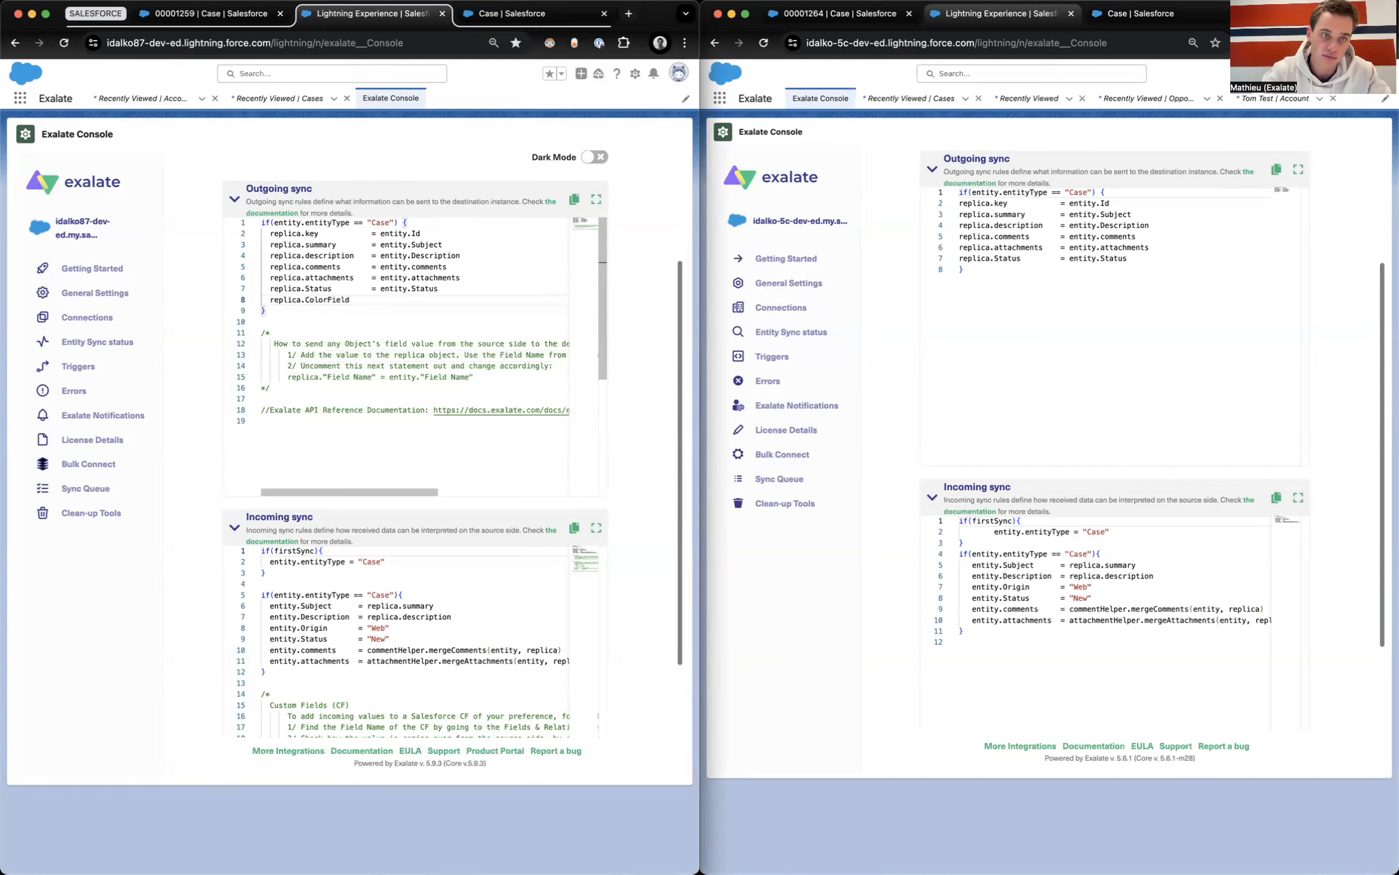
pyautogui.press('BackSpace')
pyautogui.press('BackSpace')
pyautogui.write('co')
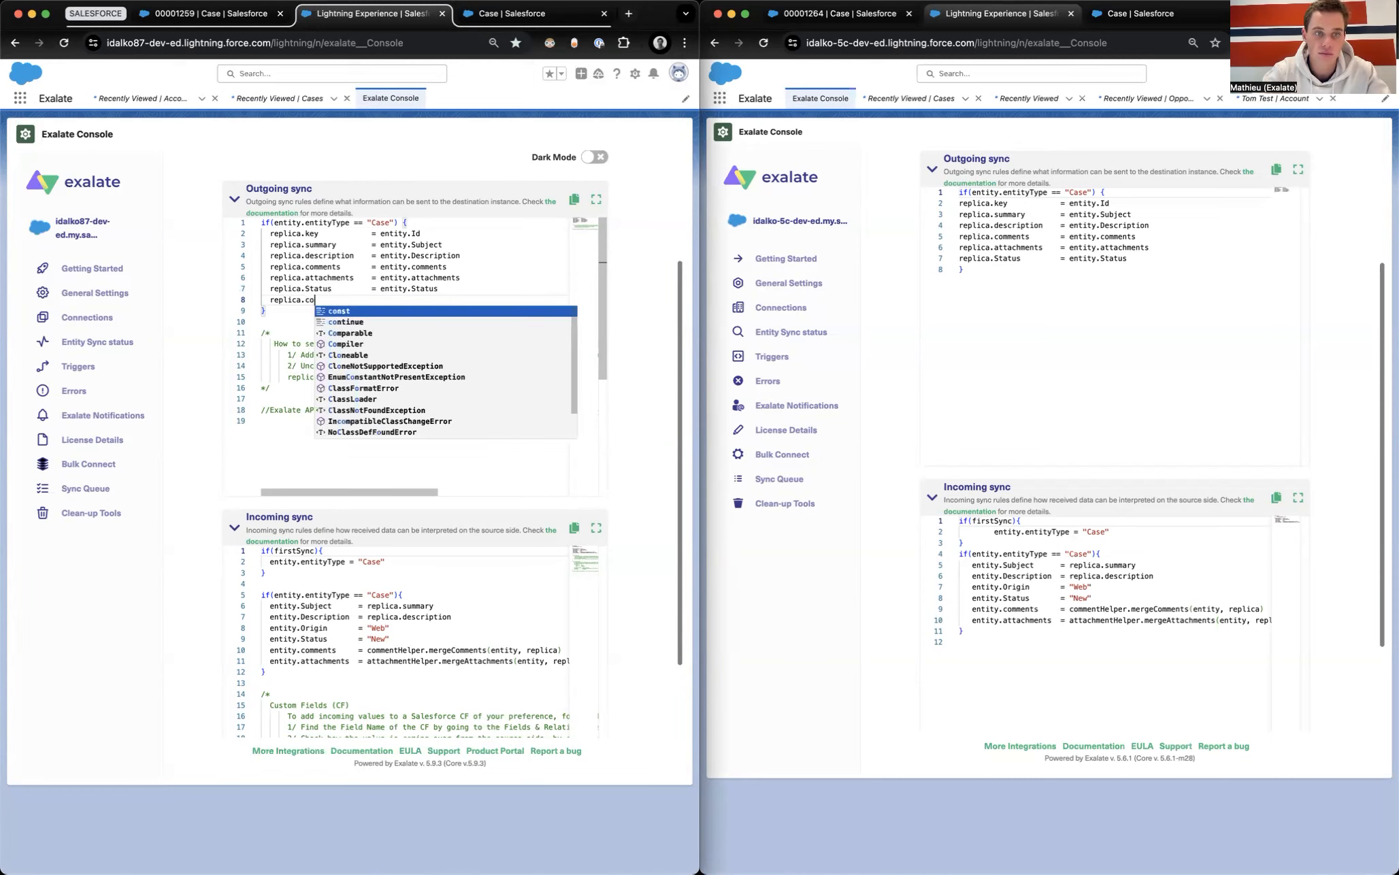
pyautogui.write('lorField     = entity.Color__c')
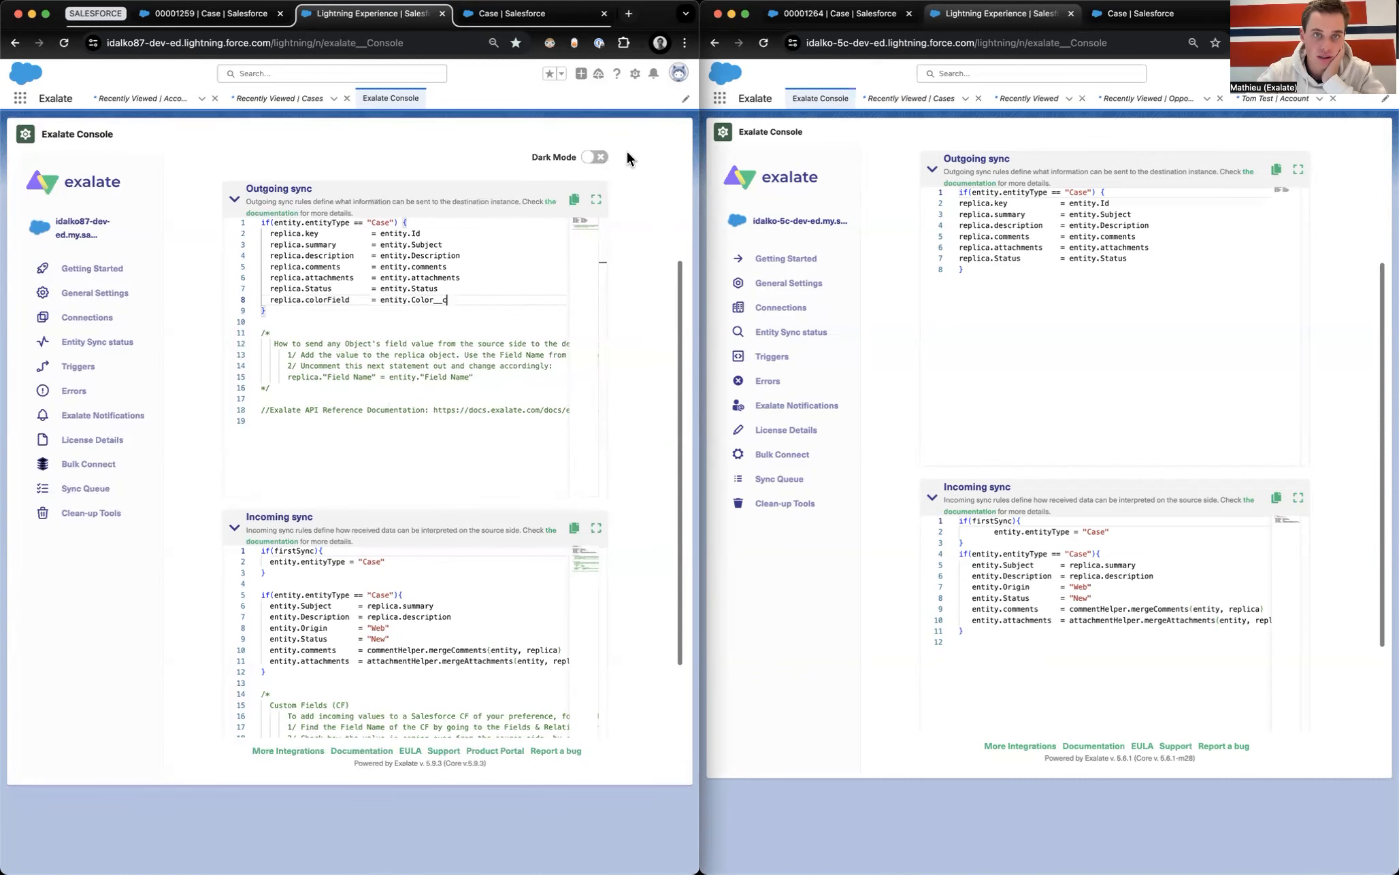
pyautogui.scroll(3, 626, 155)
pyautogui.click(585, 222)
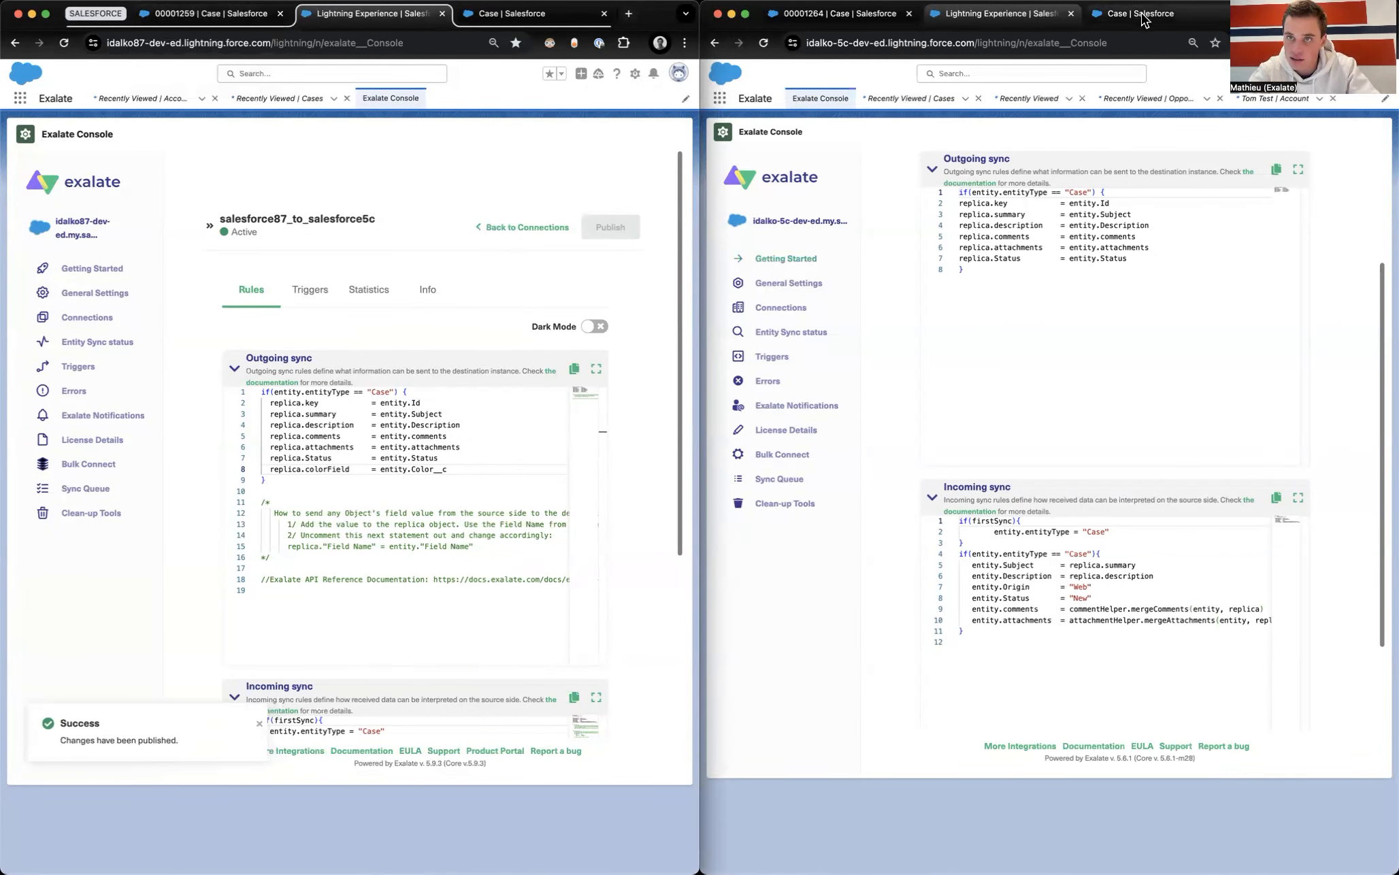
# Step: Check the Case field names in the second org's Object Manager
pyautogui.click(854, 13)
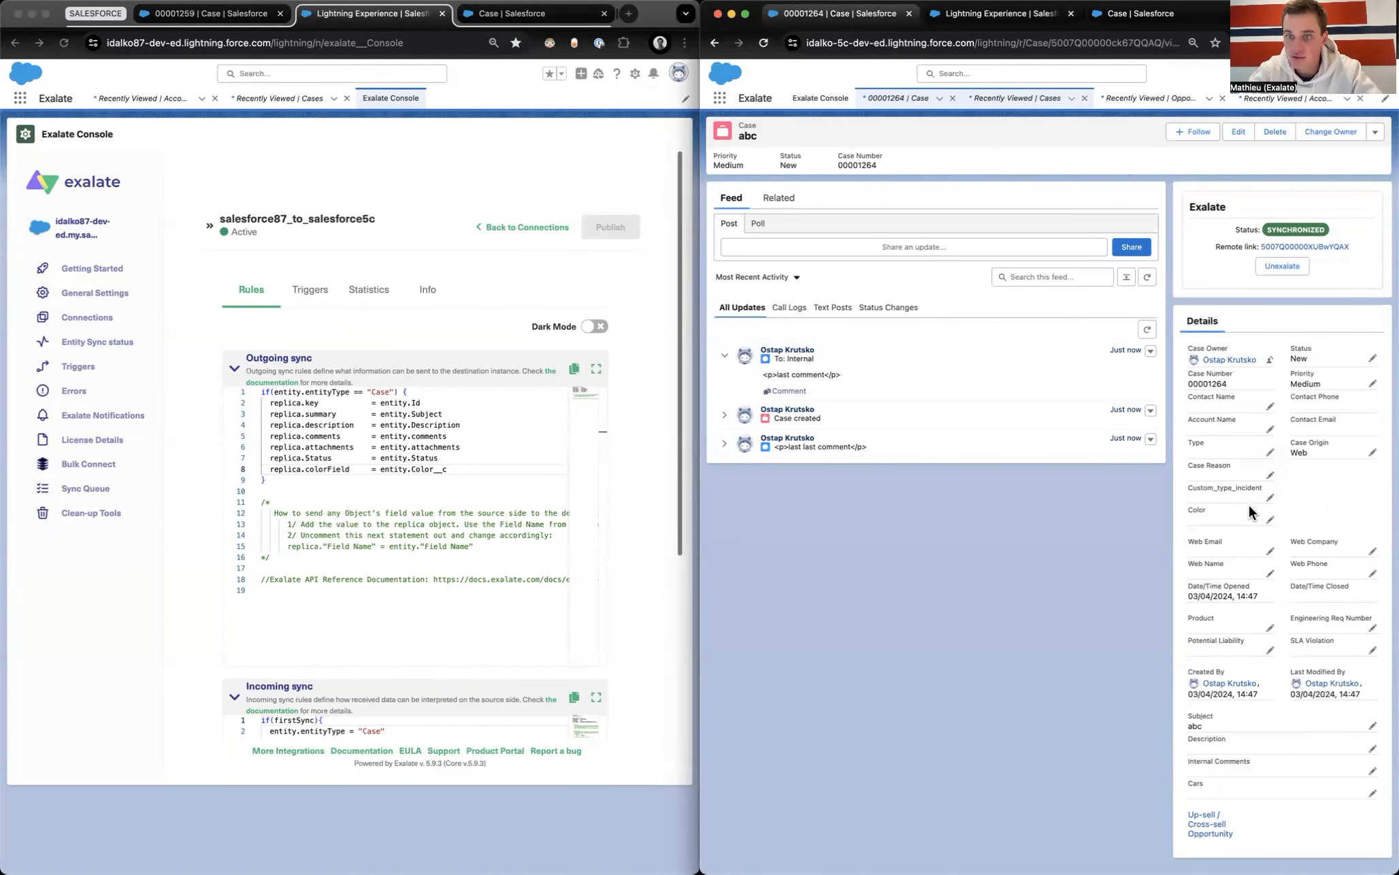
pyautogui.click(1115, 15)
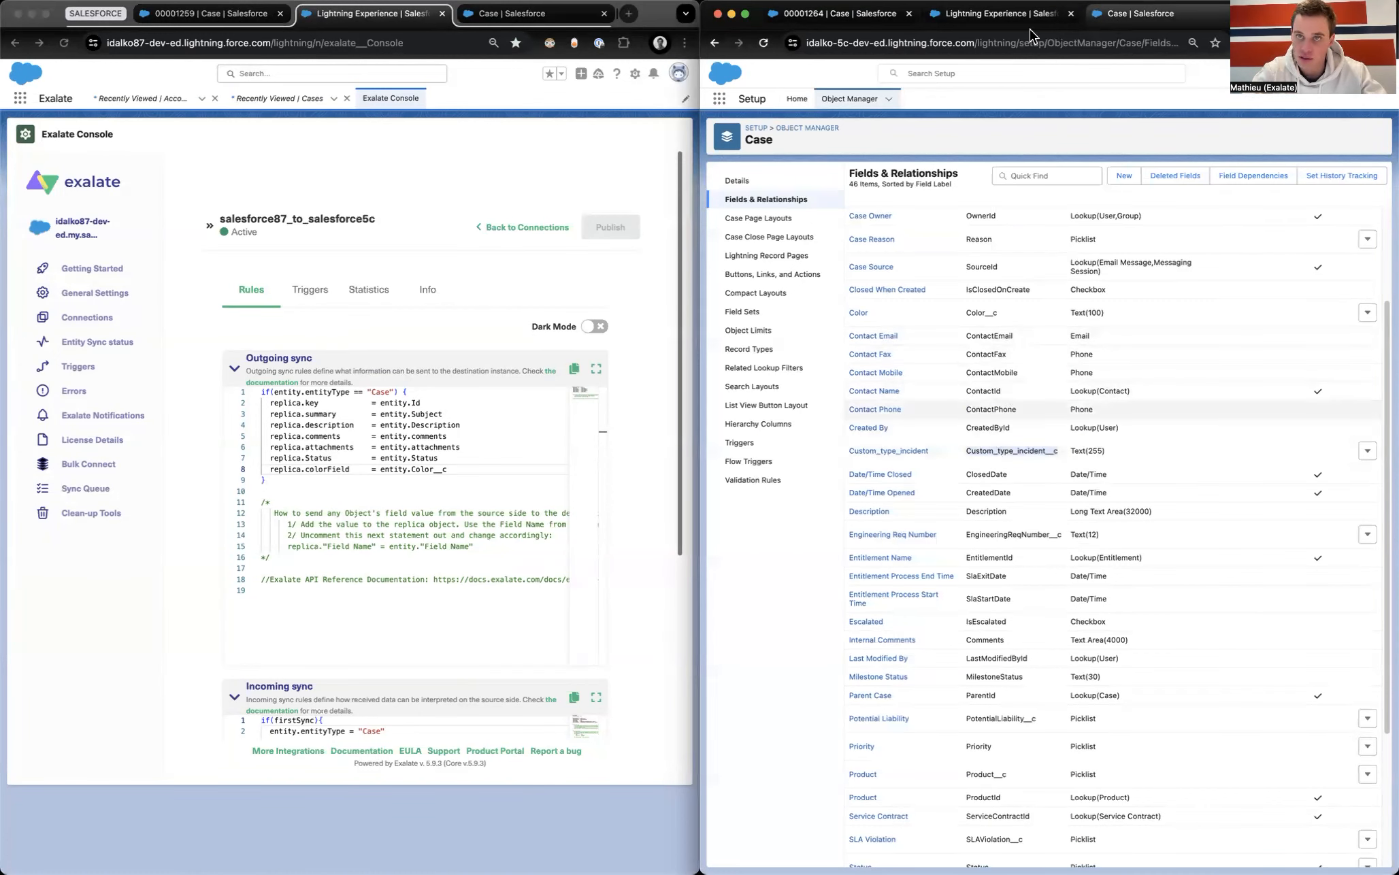
pyautogui.click(1007, 13)
# Step: Add 'entity.Custom_type_incident__c = replica.colorField' to the incoming script and publish it
pyautogui.click(1246, 620)
pyautogui.press('Return')
pyautogui.press('Return')
pyautogui.write('ty.')
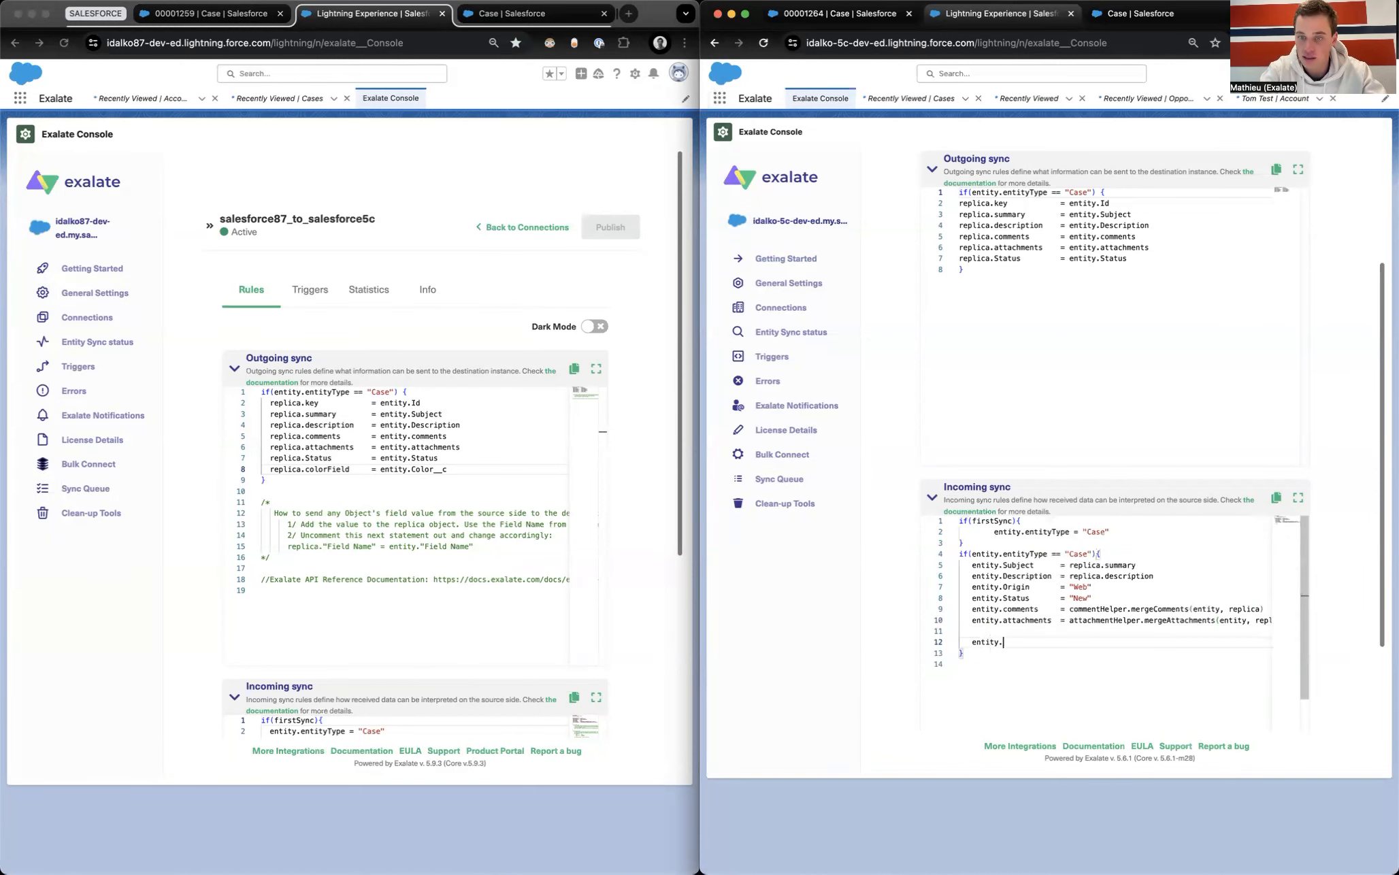
pyautogui.write('Custom_type_incident__c   =')
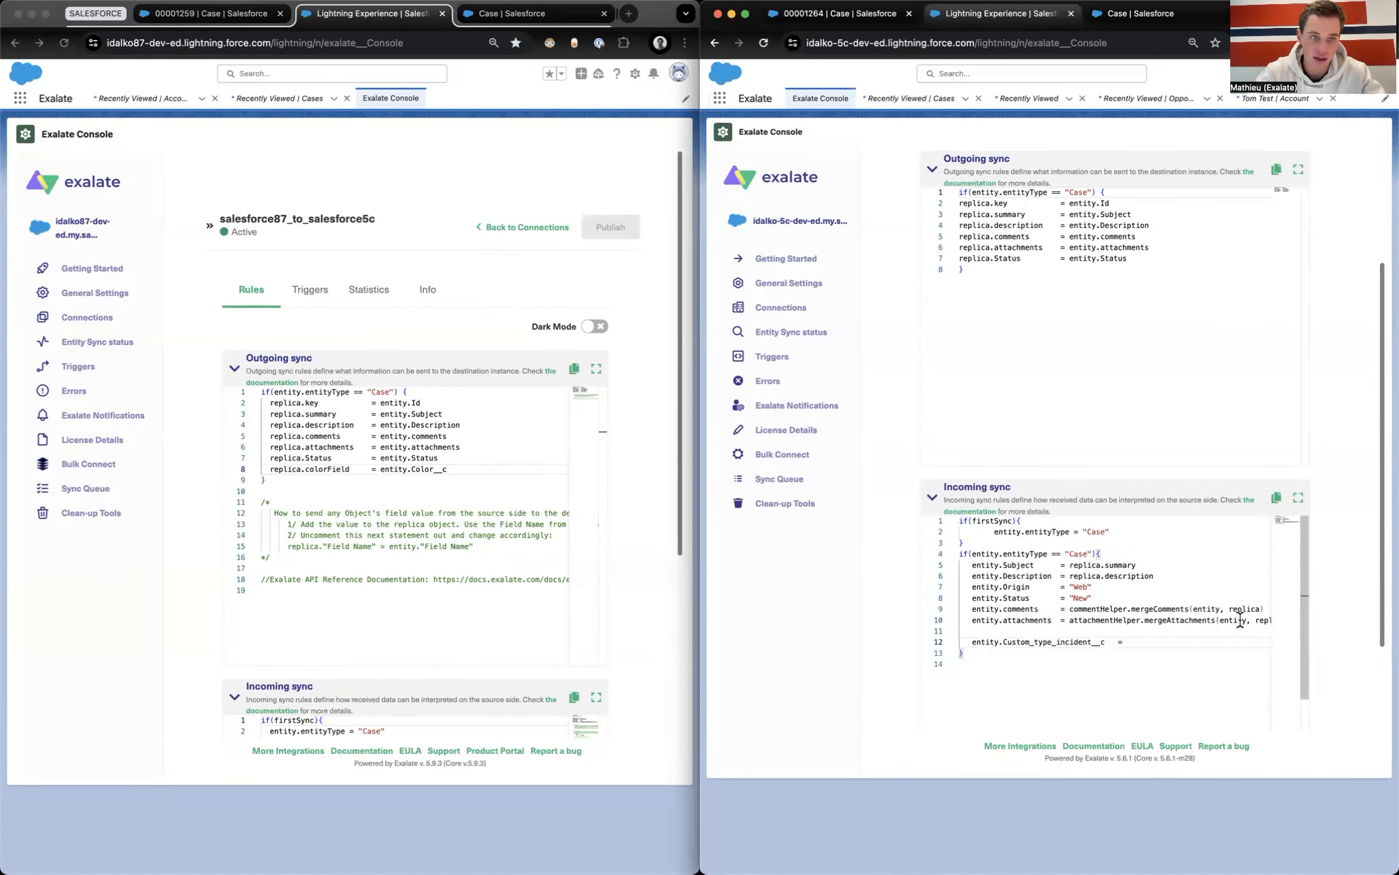
pyautogui.click(284, 480)
pyautogui.moveTo(270, 470); pyautogui.dragTo(349, 469)
pyautogui.click(1164, 645)
pyautogui.write('replica.colorField')
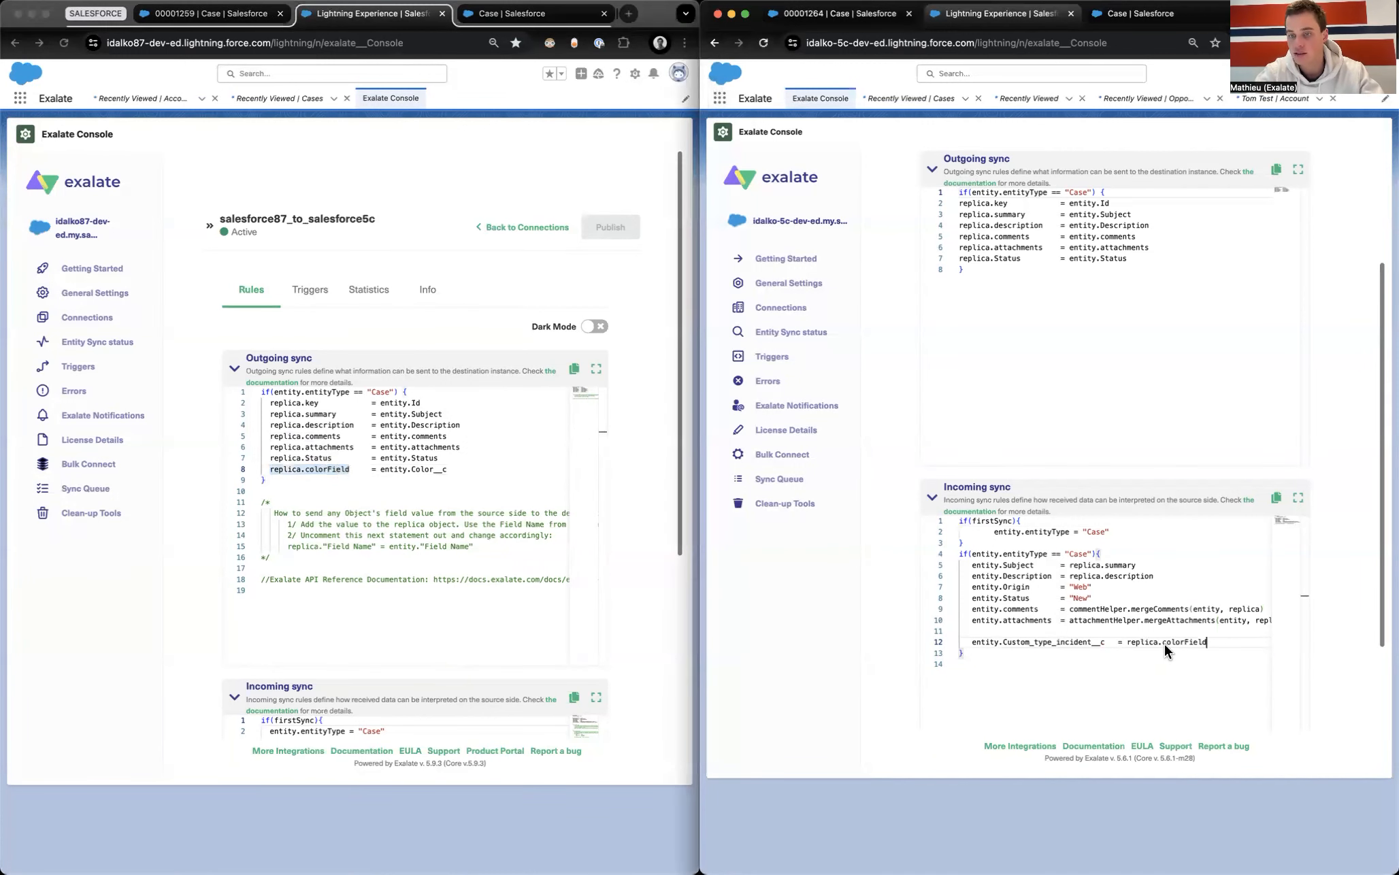
pyautogui.scroll(3, 1358, 443)
pyautogui.click(1301, 226)
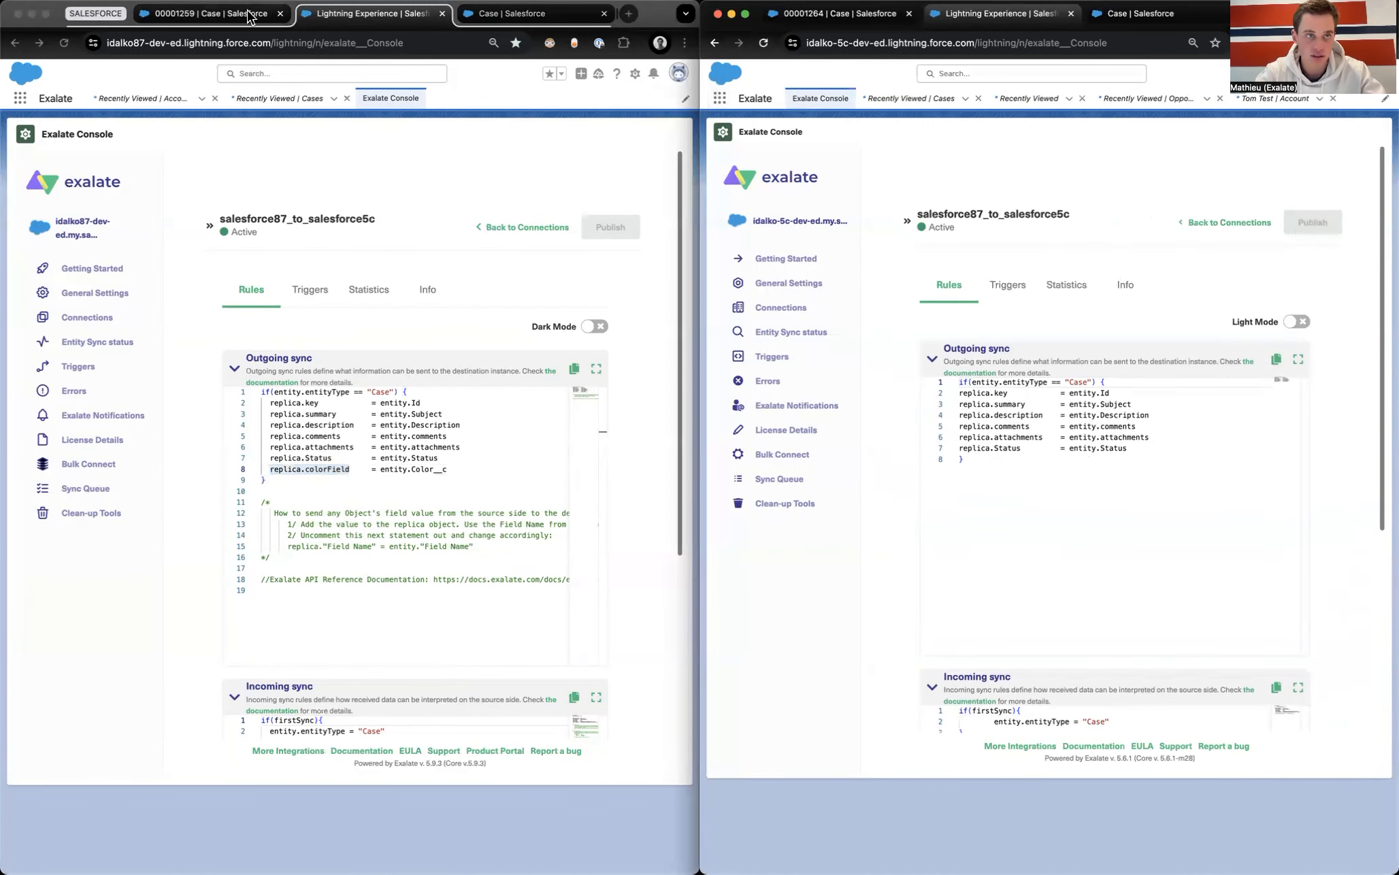
# Step: Save Color 'the color is blue today!' on case 00001259 and select its record ID in the address
pyautogui.click(226, 26)
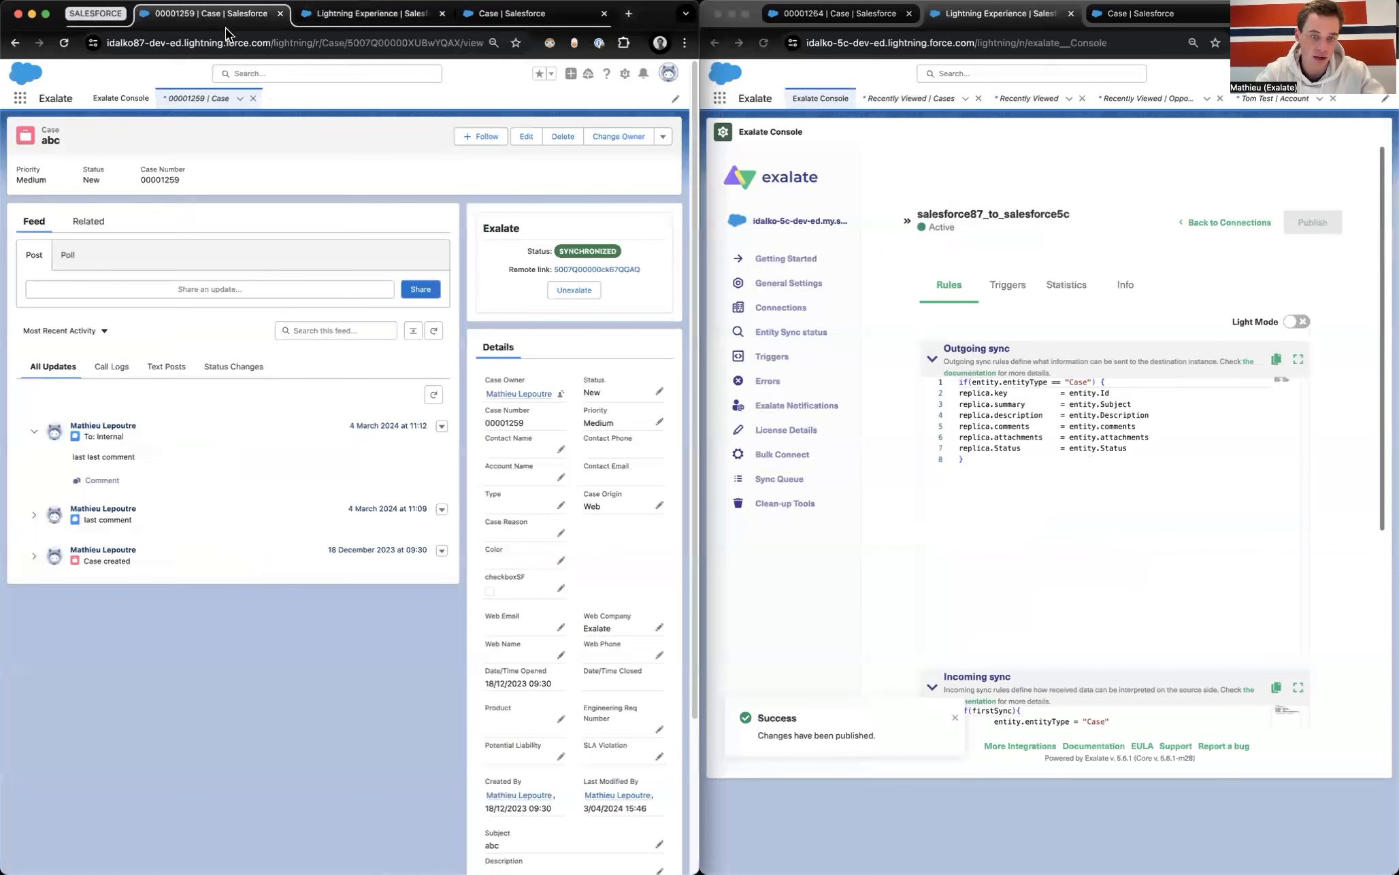
pyautogui.click(560, 560)
pyautogui.write('the color is blue today!')
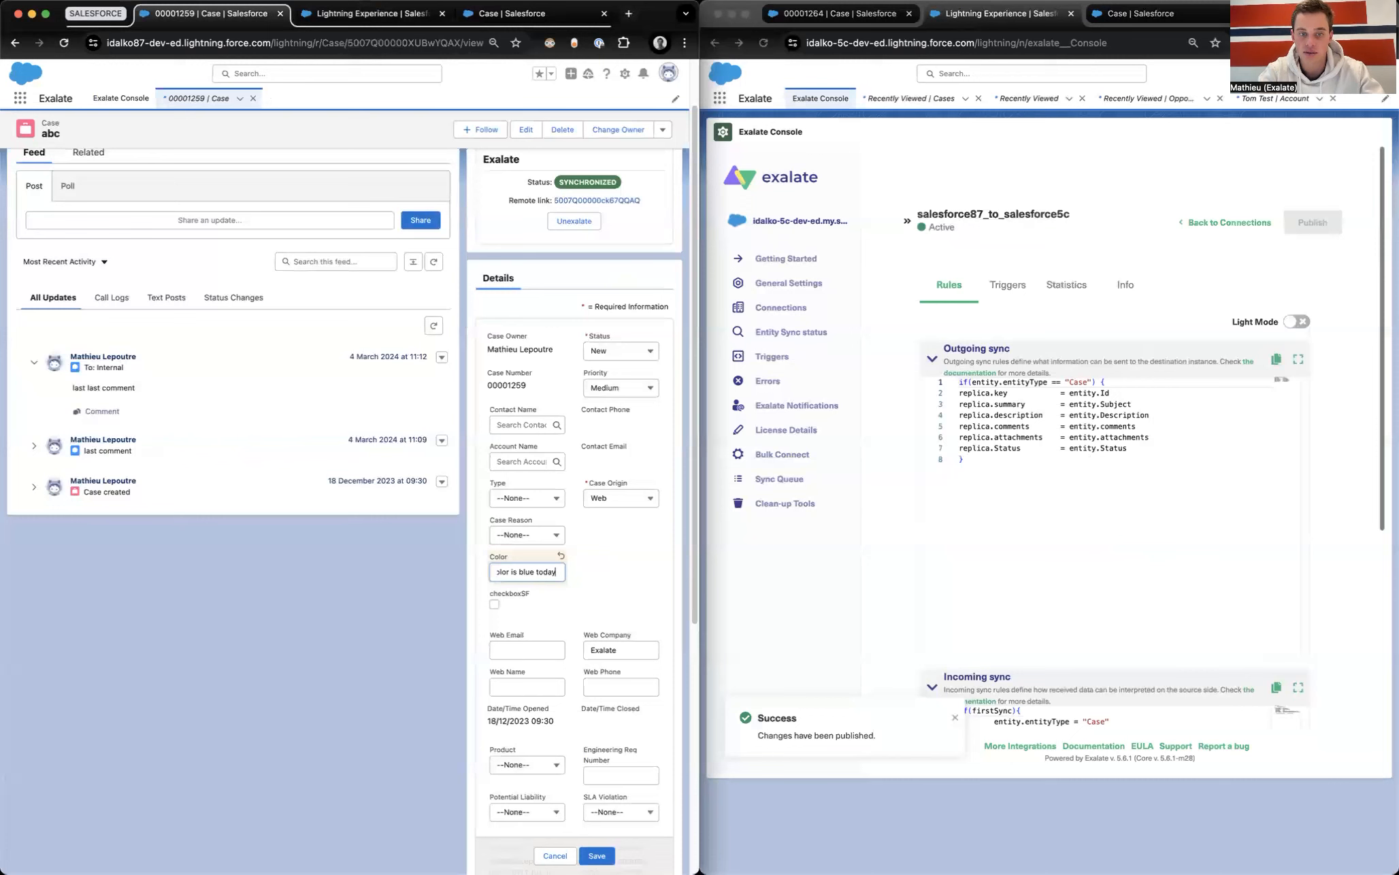
pyautogui.click(597, 855)
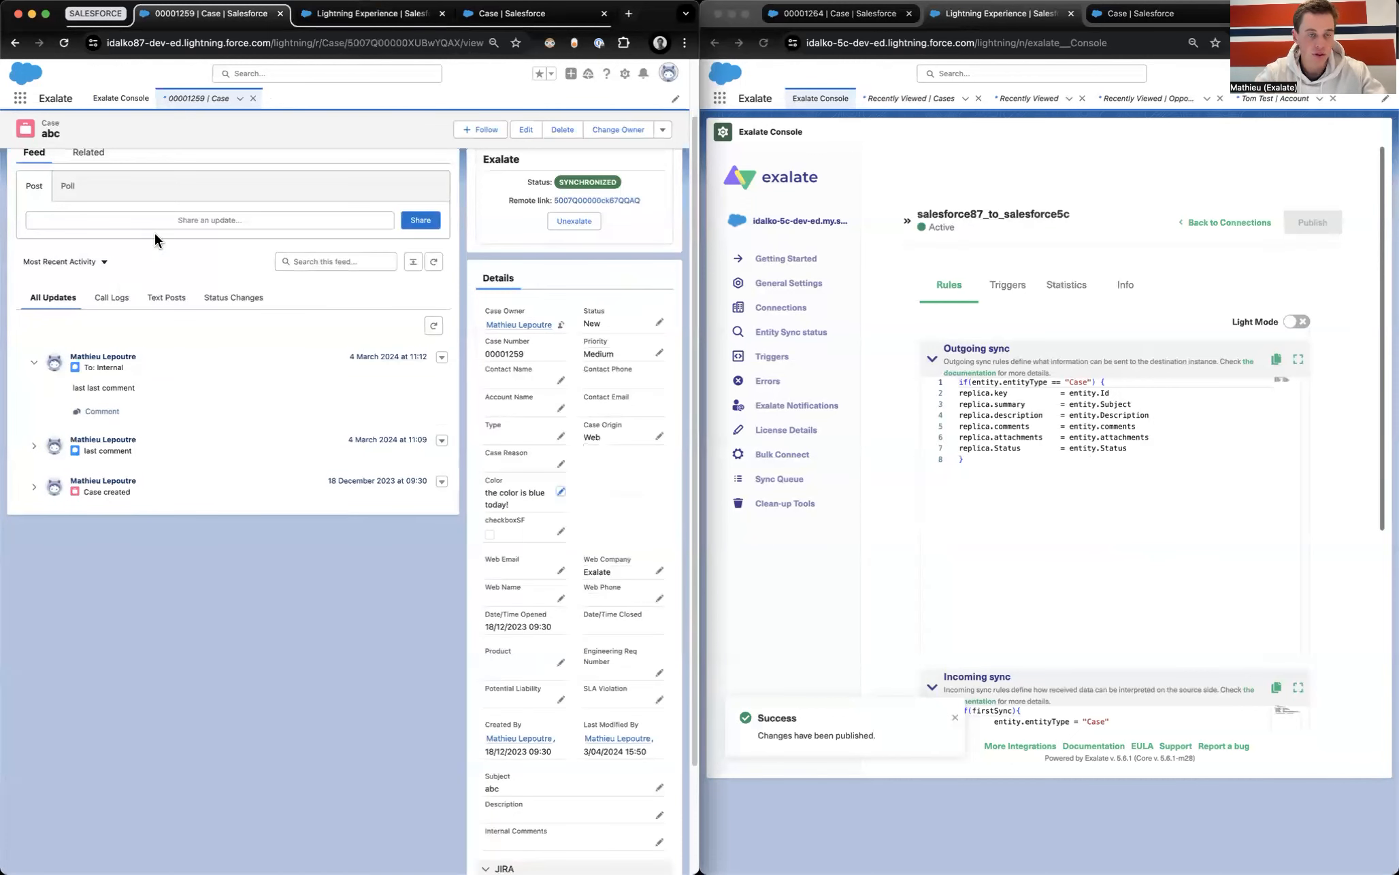
pyautogui.scroll(3, 163, 532)
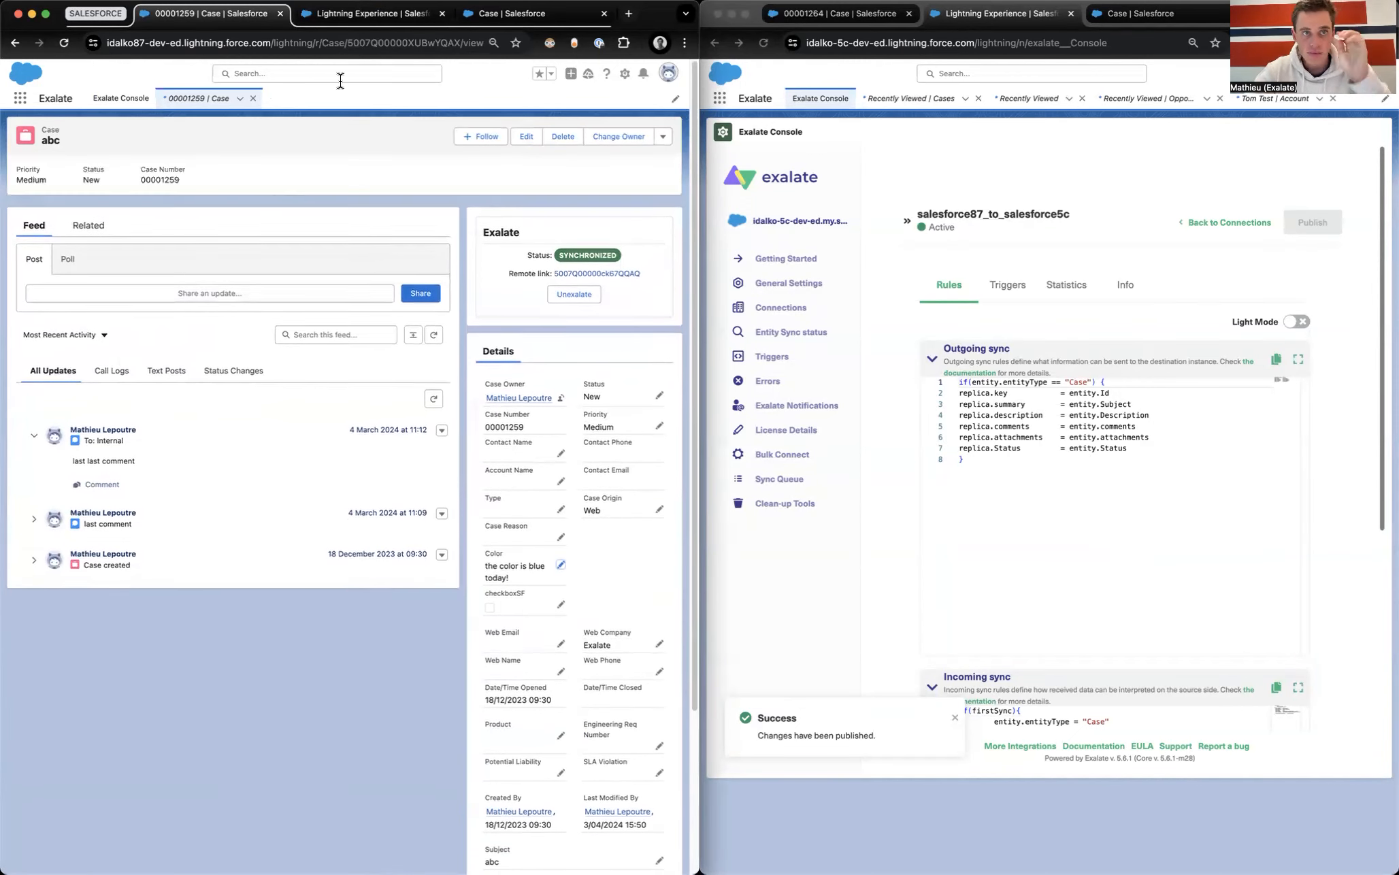
pyautogui.doubleClick(403, 44)
pyautogui.press('super+c')
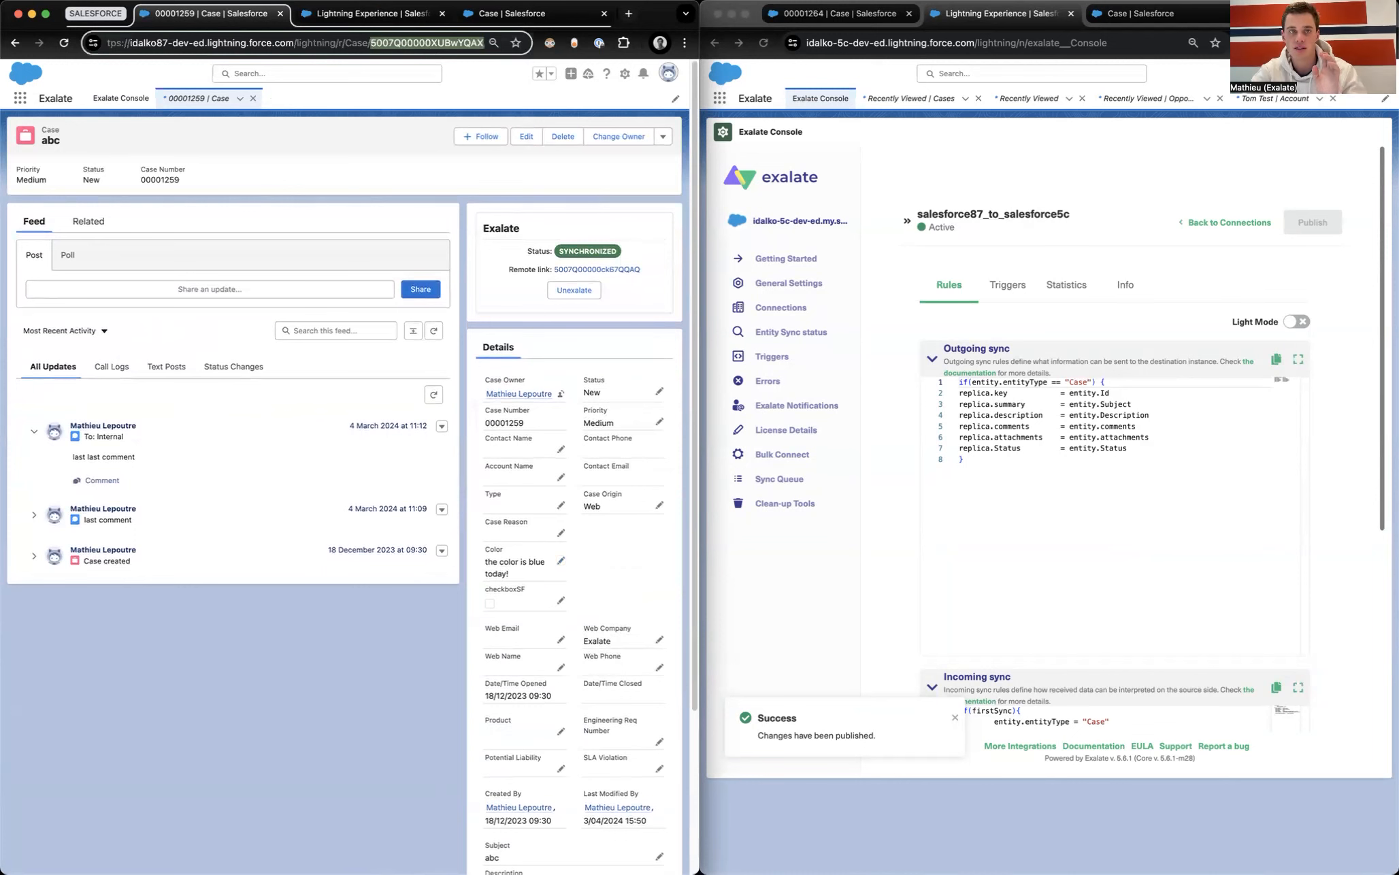
# Step: Look up the pasted Case ID in Entity Sync status and show its local replica's colorField
pyautogui.click(372, 15)
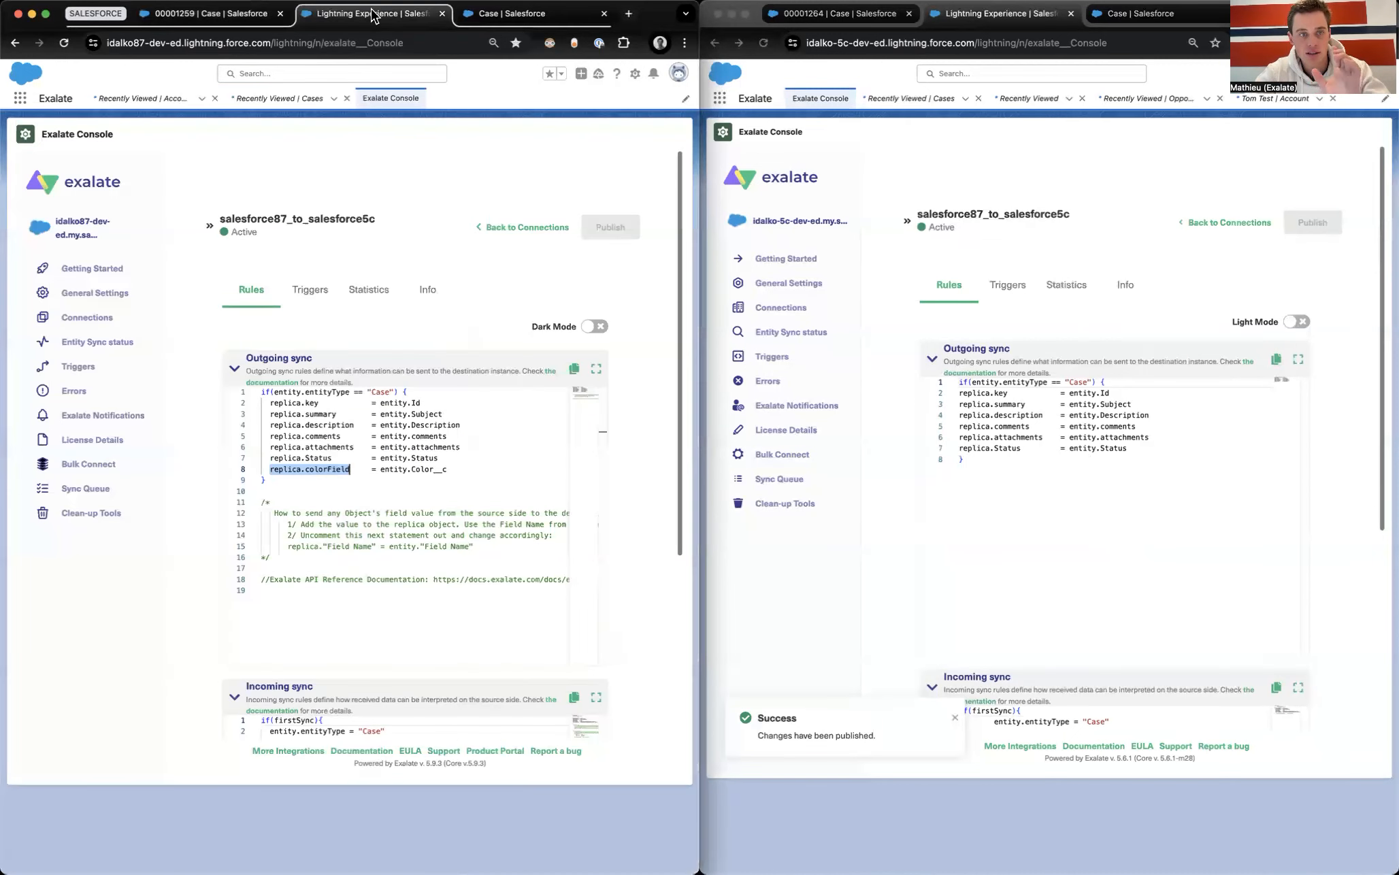
pyautogui.click(109, 341)
pyautogui.click(274, 351)
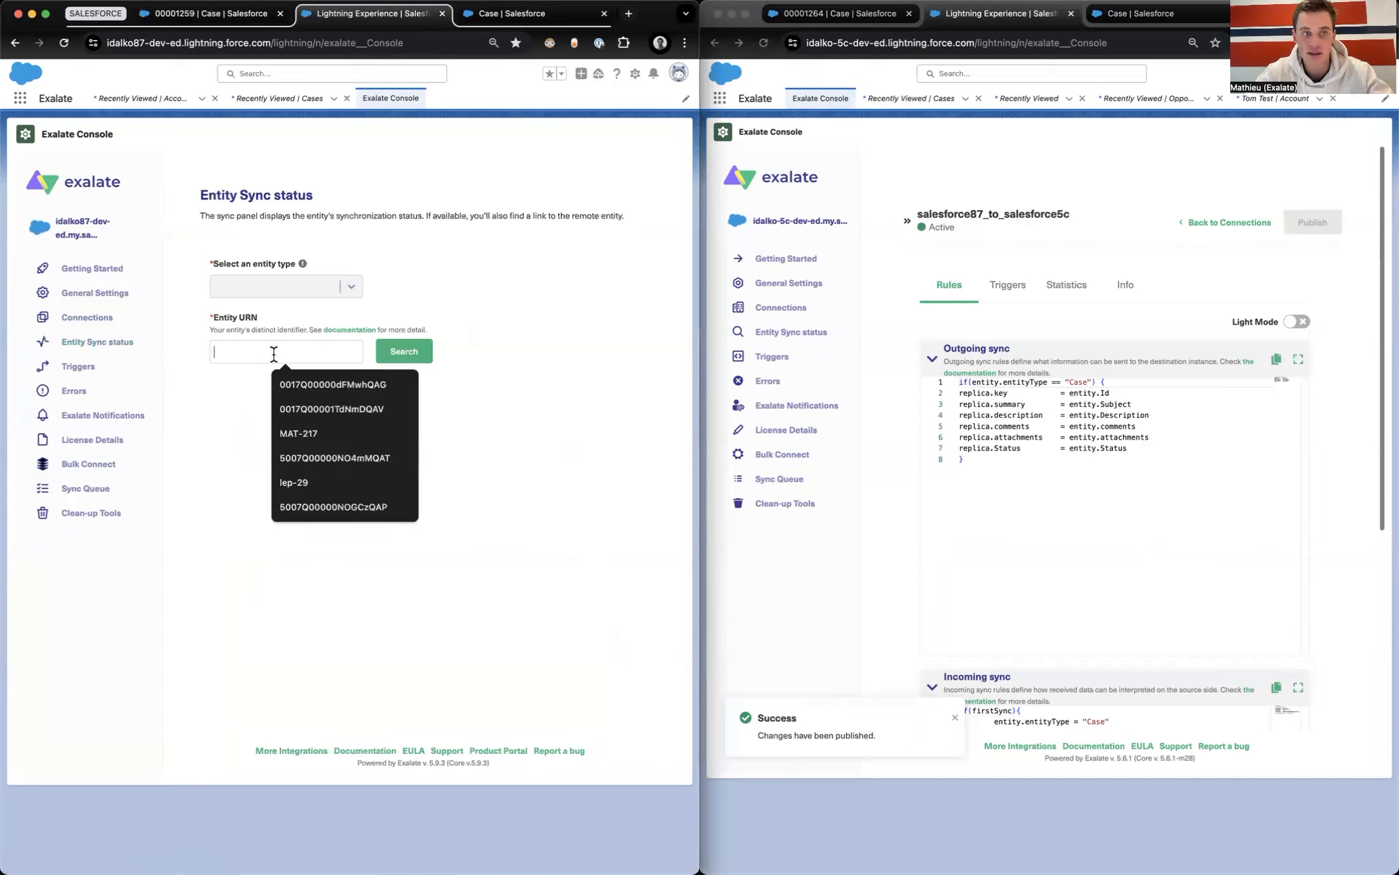
pyautogui.press('super+v')
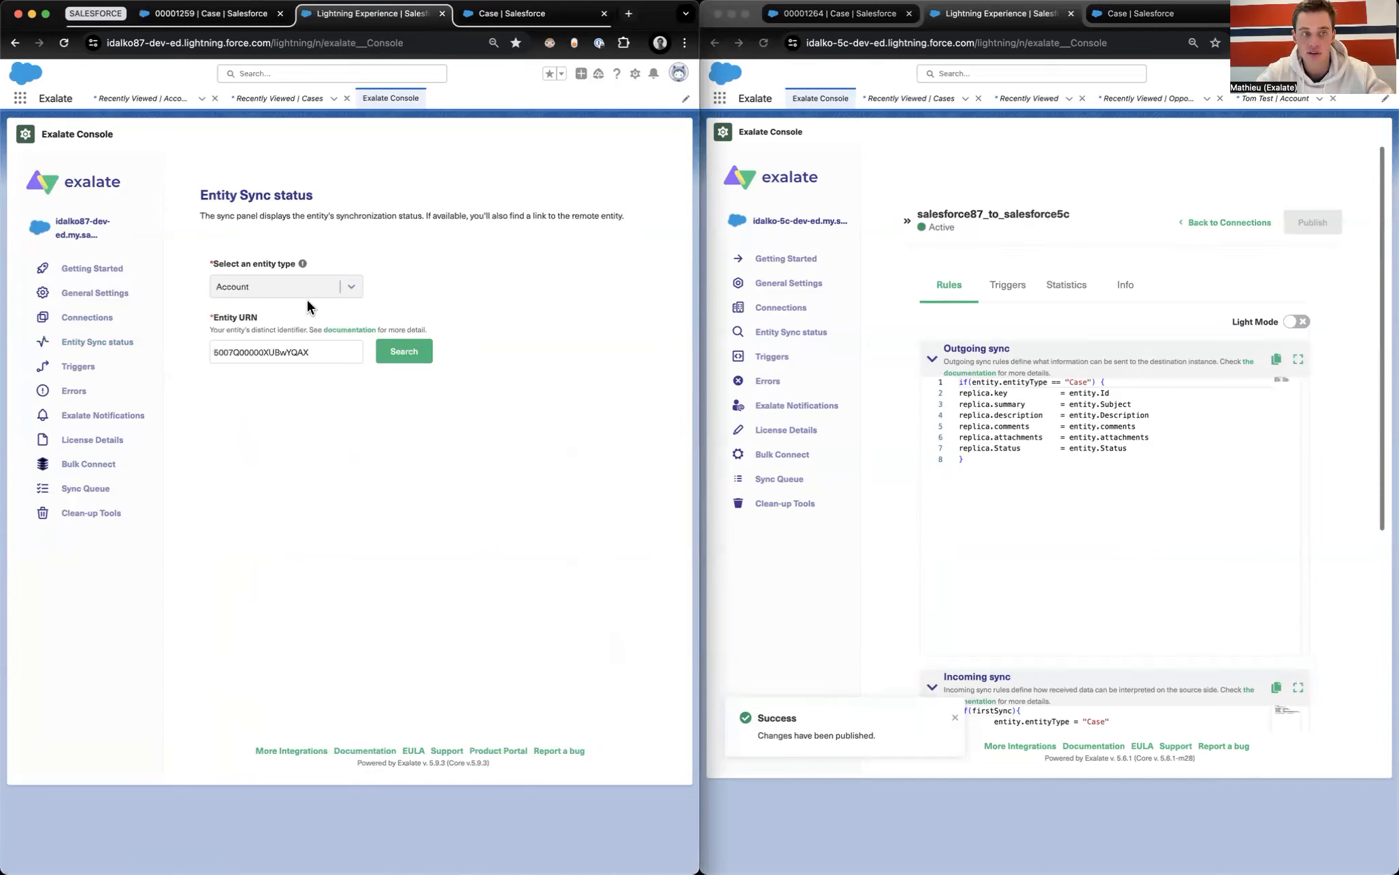
pyautogui.click(337, 287)
pyautogui.write('case')
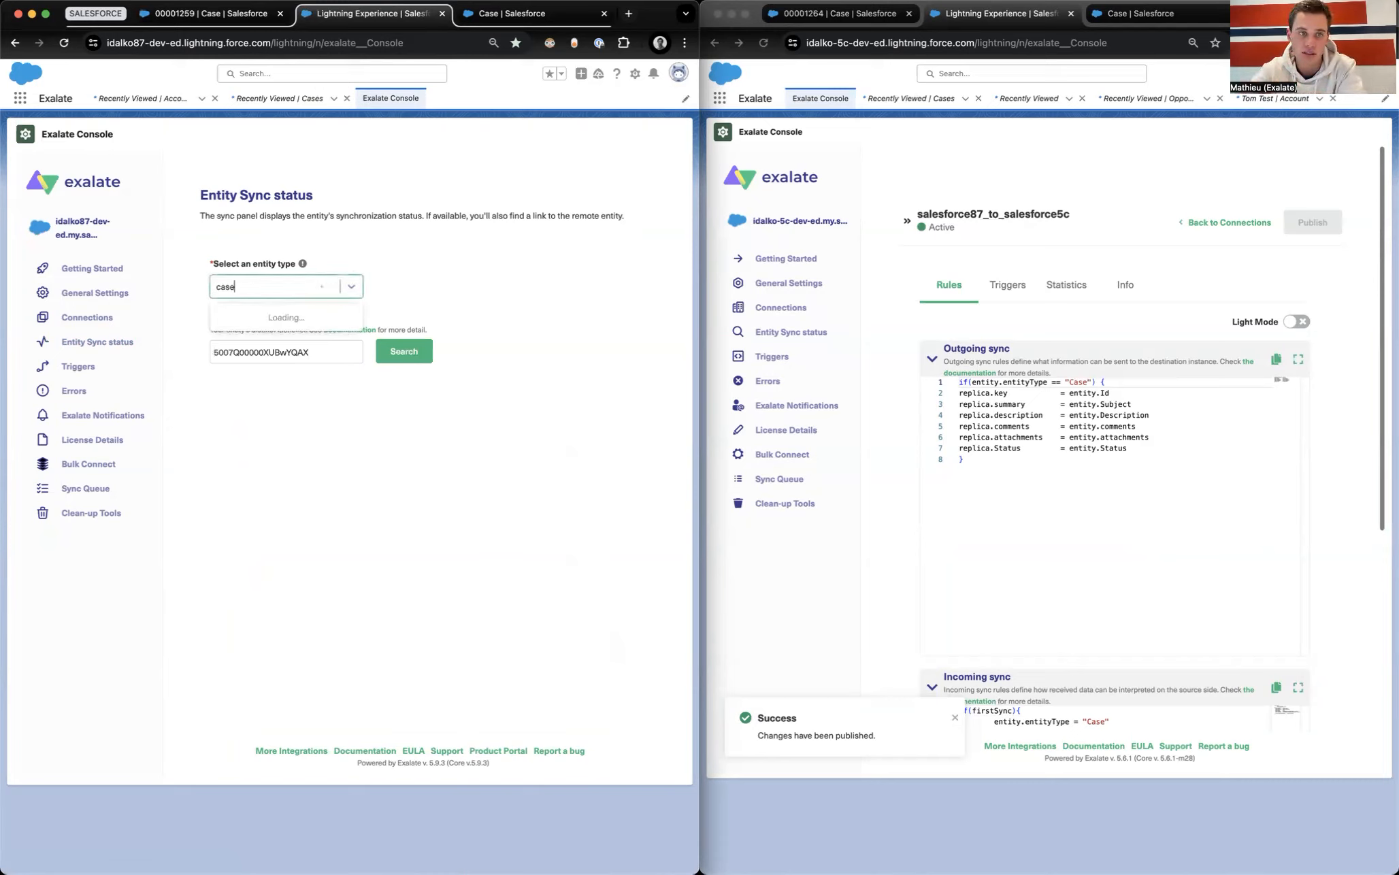
pyautogui.click(255, 328)
pyautogui.click(394, 350)
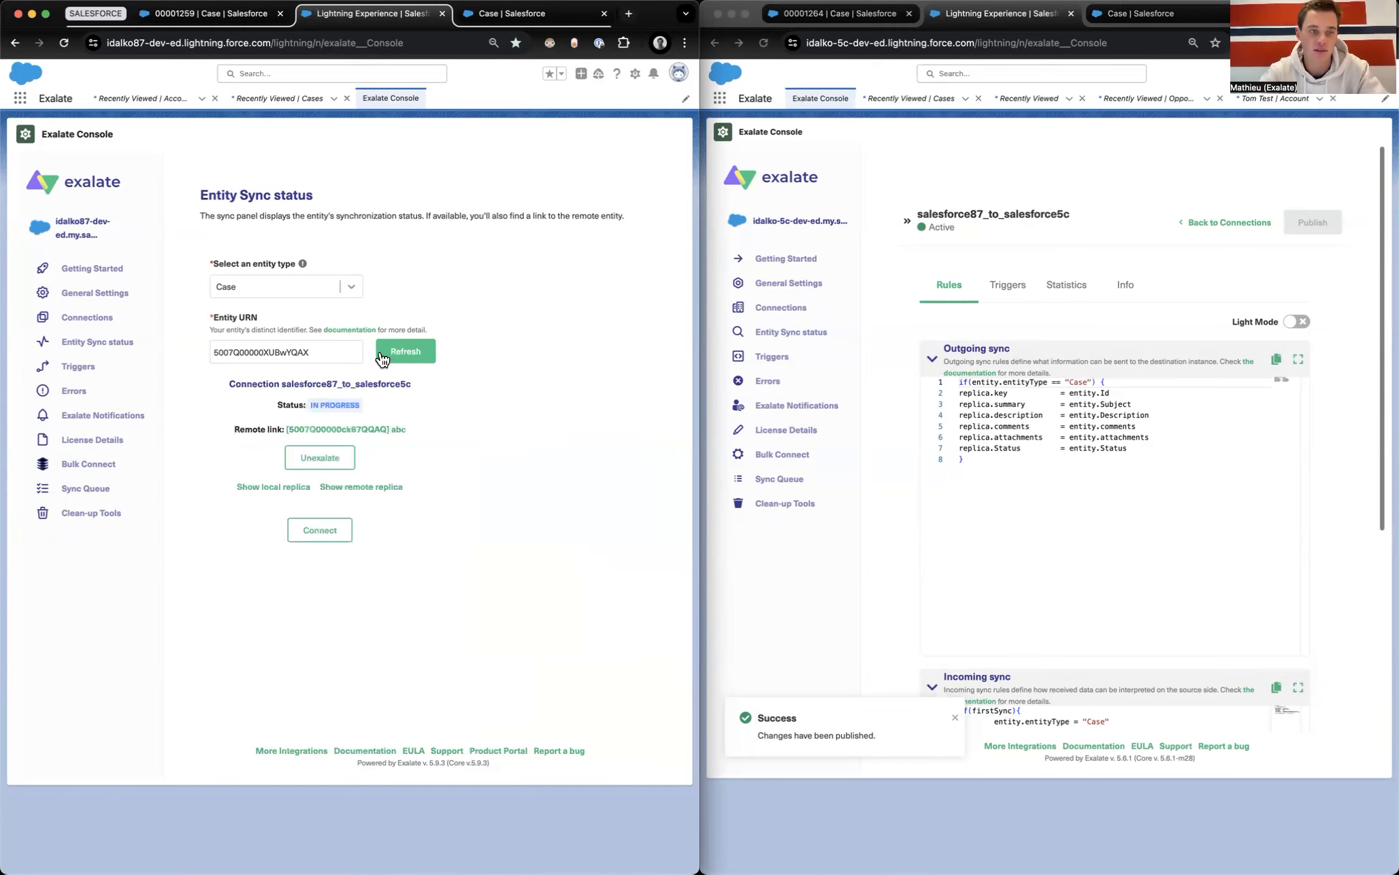
pyautogui.click(255, 487)
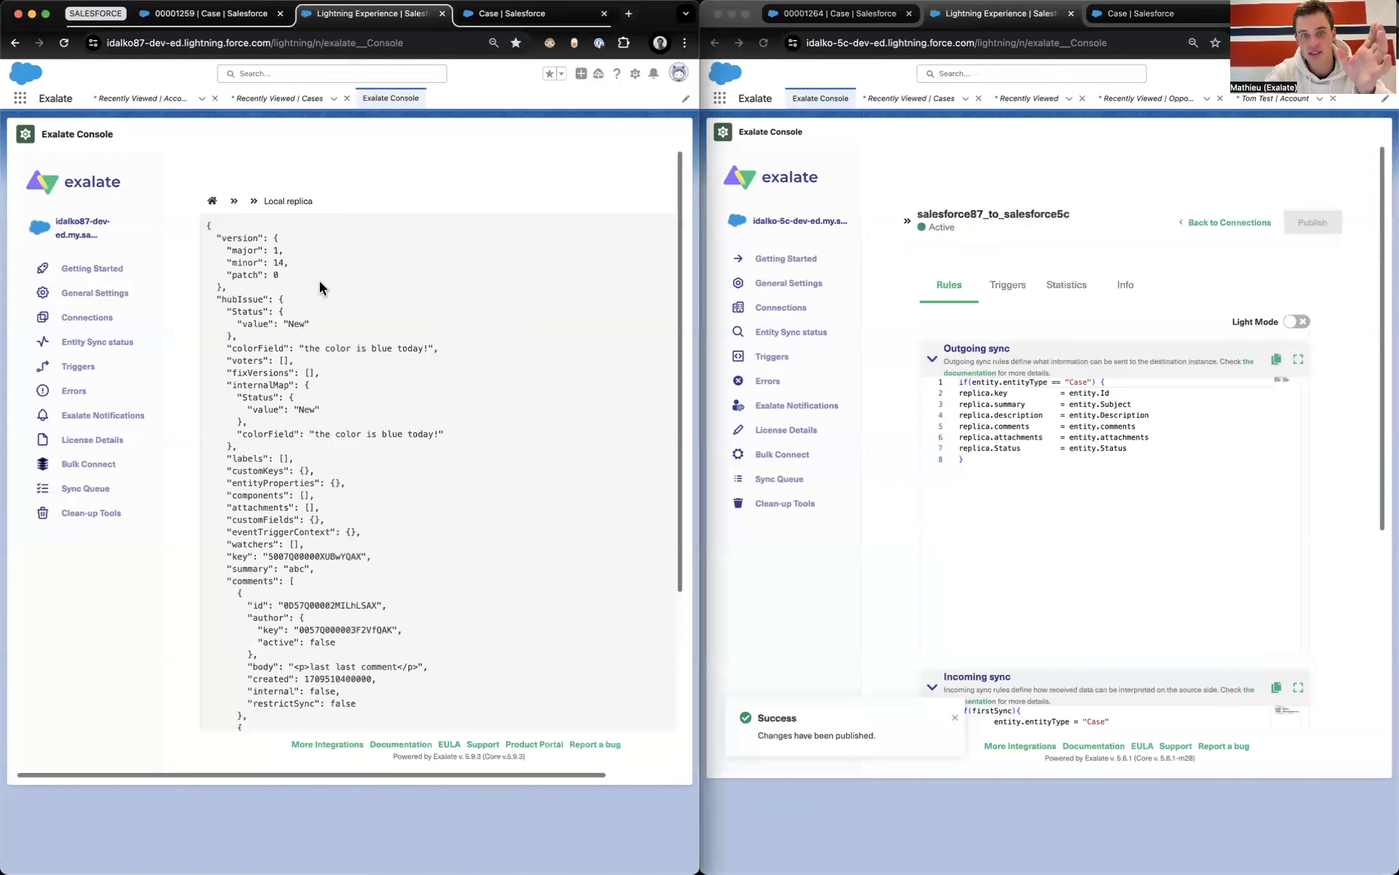
pyautogui.moveTo(231, 351); pyautogui.dragTo(517, 352)
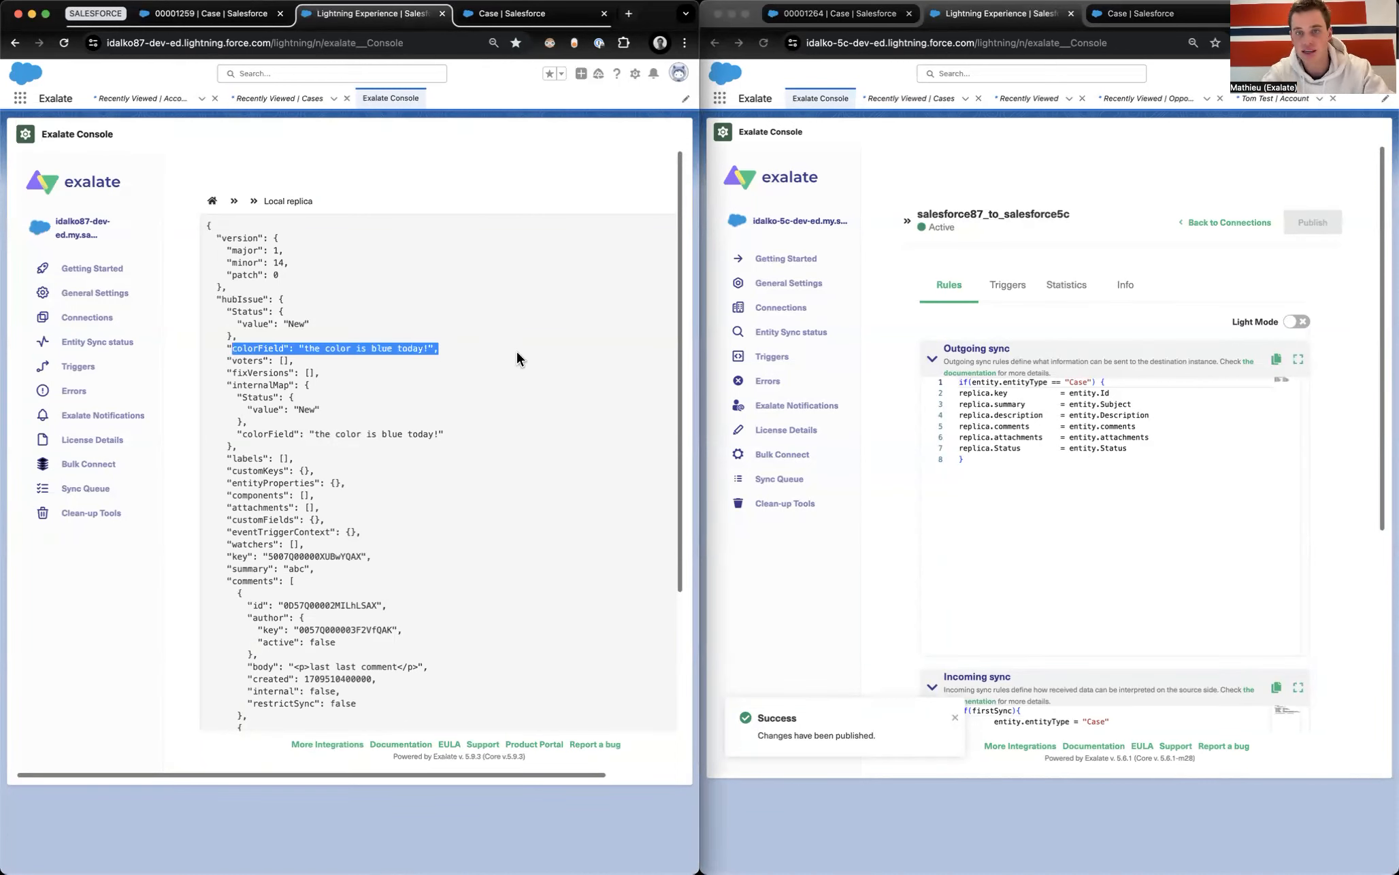
# Step: Reload case 00001264 to see Custom_type_incident match the replica's colorField value
pyautogui.click(863, 11)
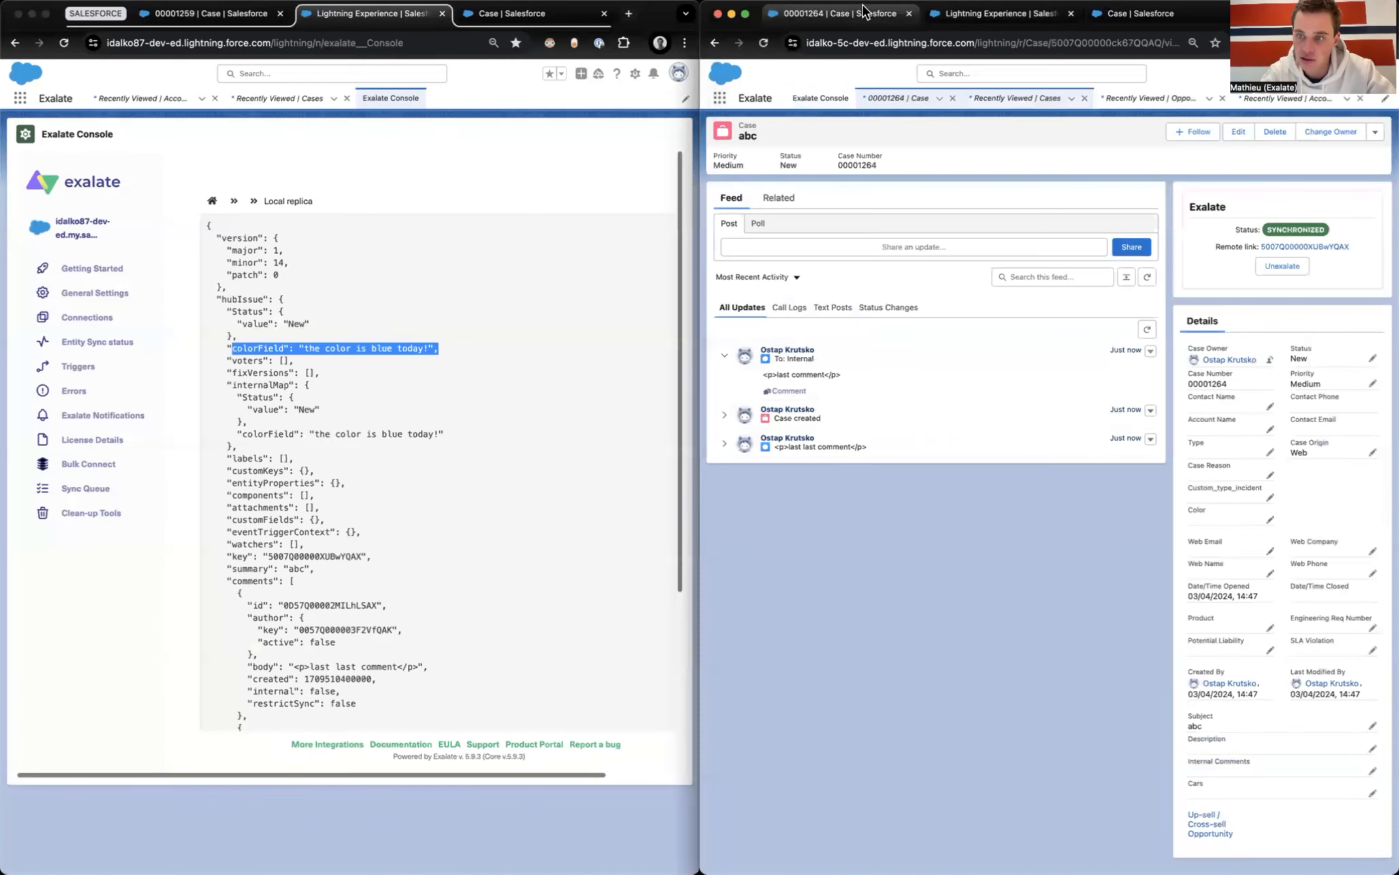
pyautogui.click(763, 43)
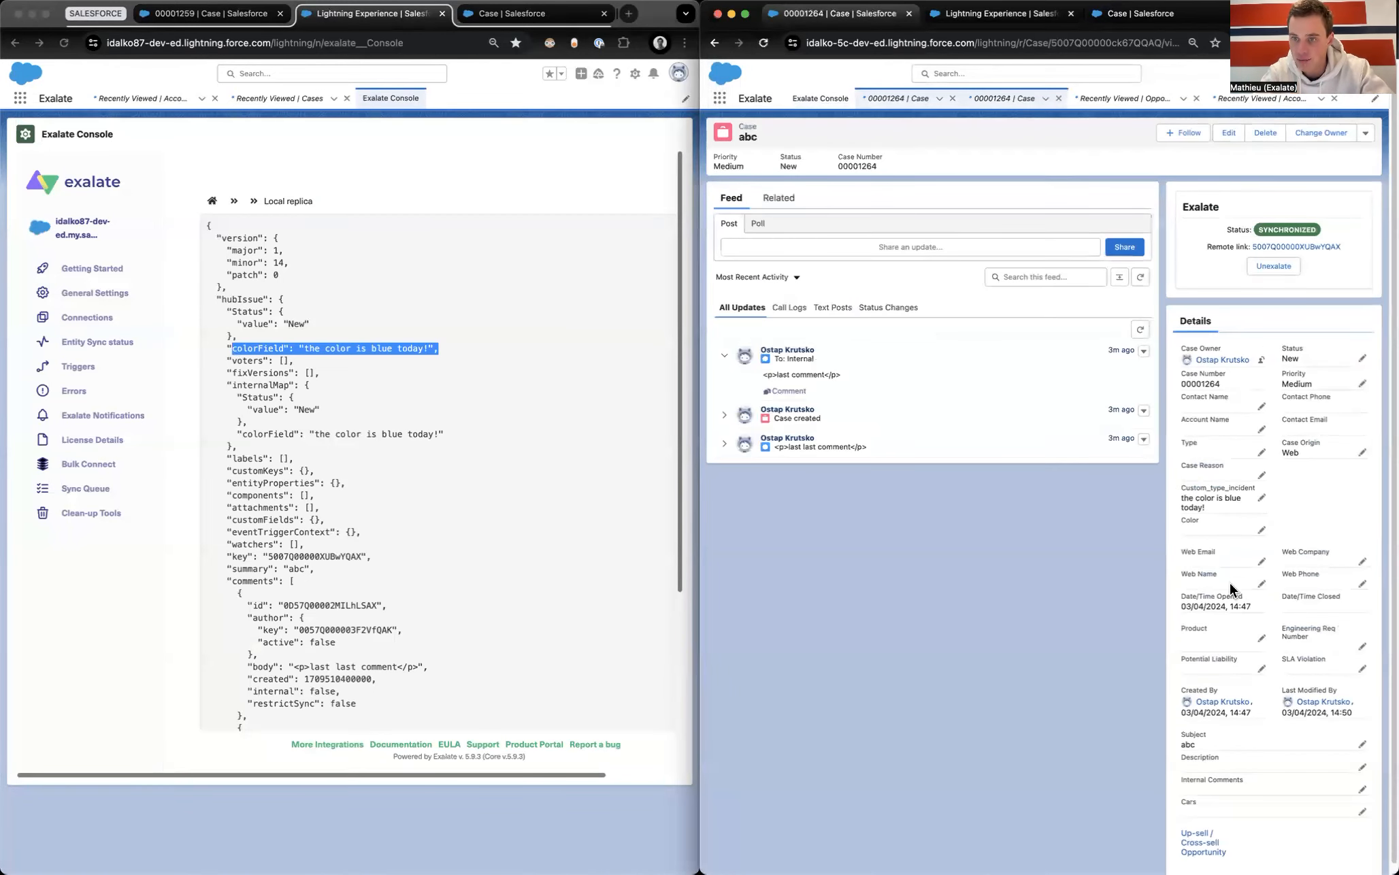
pyautogui.scroll(10, 1230, 515)
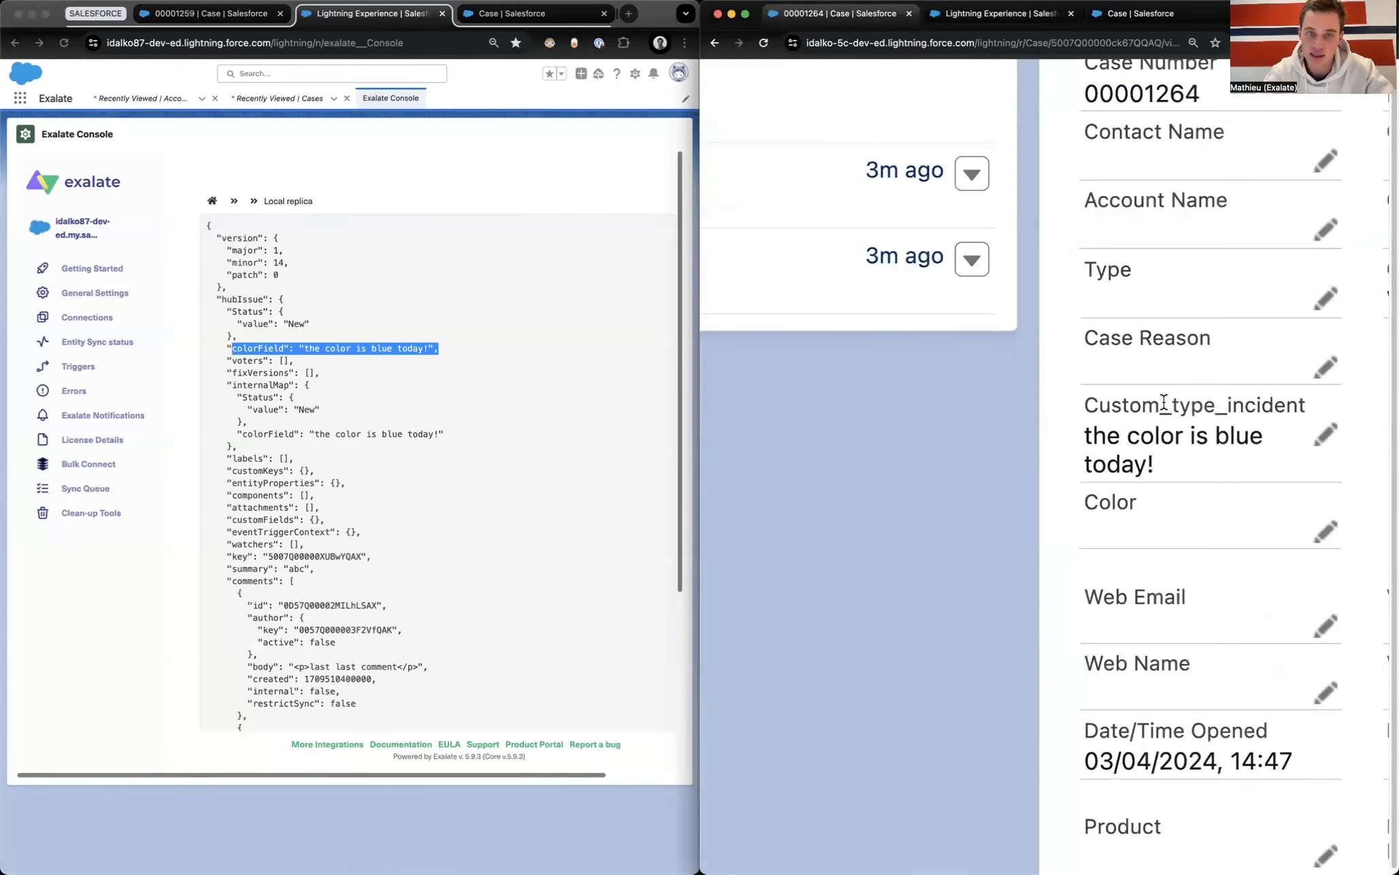
pyautogui.click(400, 387)
pyautogui.moveTo(237, 348); pyautogui.dragTo(405, 349)
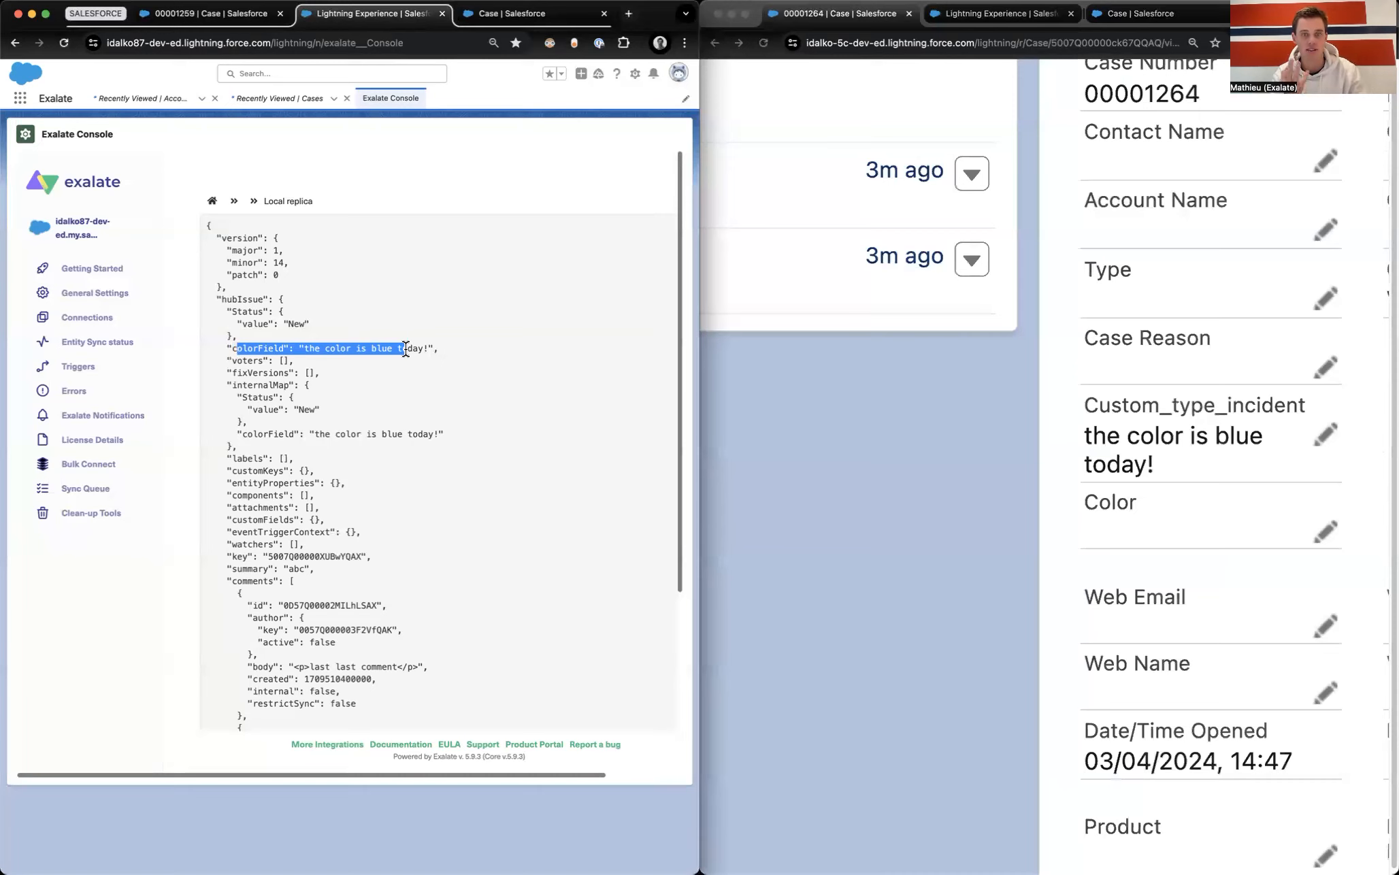
pyautogui.moveTo(405, 349); pyautogui.dragTo(407, 349)
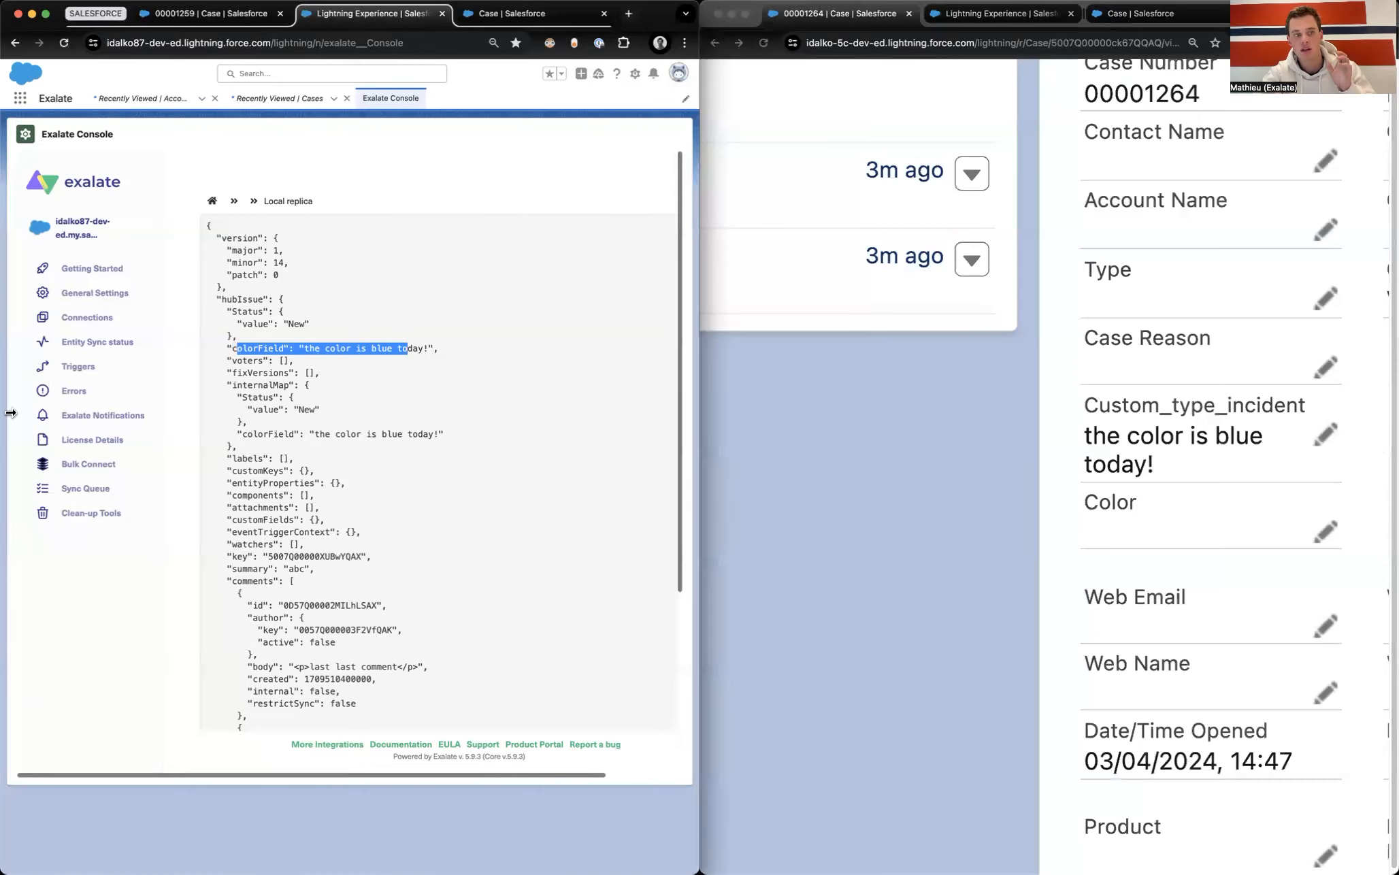
# Step: Return to the salesforce87_to_salesforce5c connection's rules and zoom out the second org's window
pyautogui.click(80, 318)
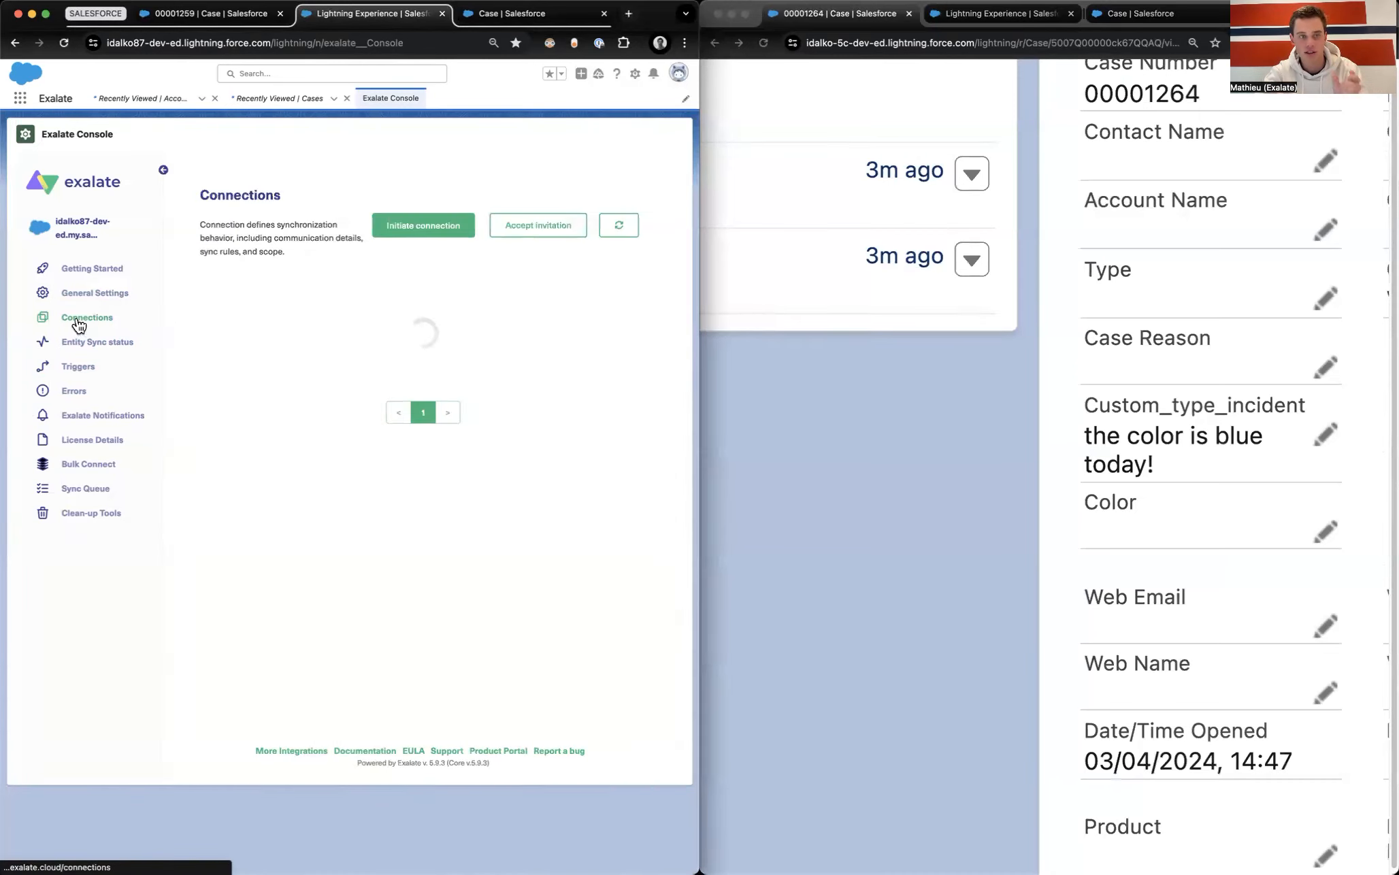
pyautogui.click(598, 360)
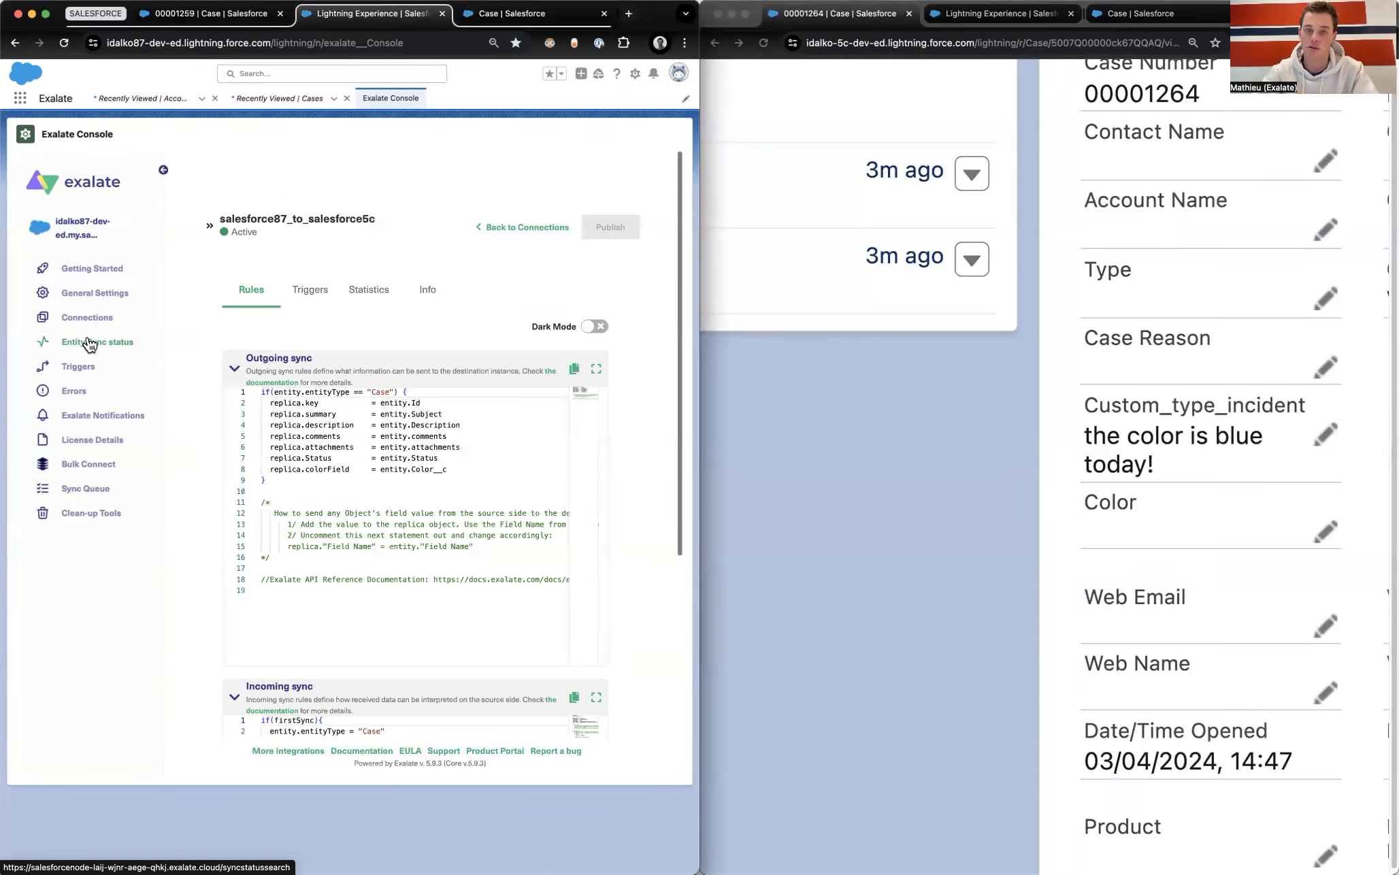
pyautogui.click(923, 460)
pyautogui.press('super+minus')
pyautogui.press('super+minus')
pyautogui.press('super+minus')
pyautogui.press('super+minus')
pyautogui.press('super+minus')
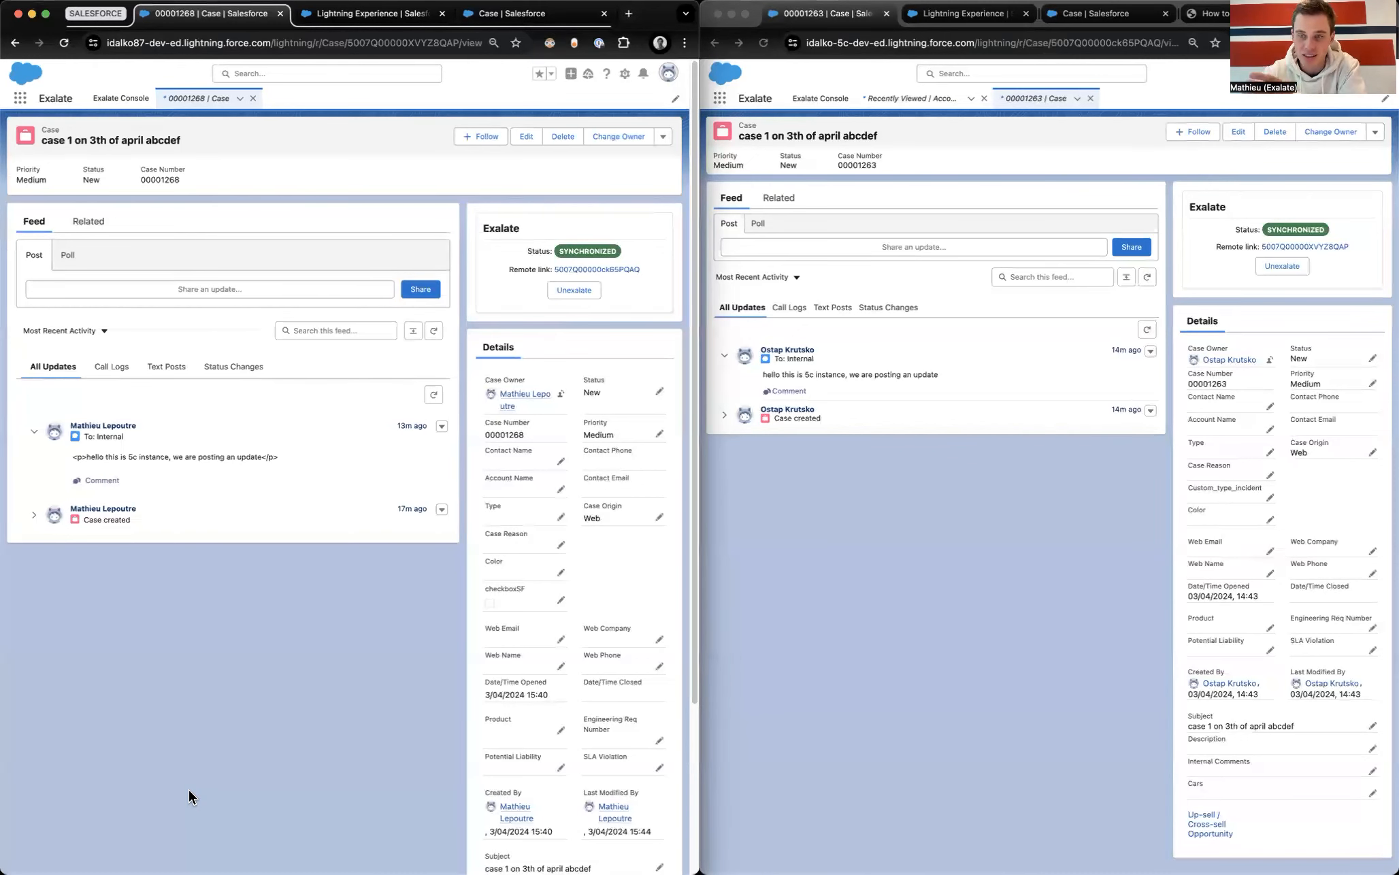
# Step: Review the Status line in the salesforce87_to_salesforce5c outgoing sync rules against case 00001268
pyautogui.click(357, 14)
pyautogui.click(88, 320)
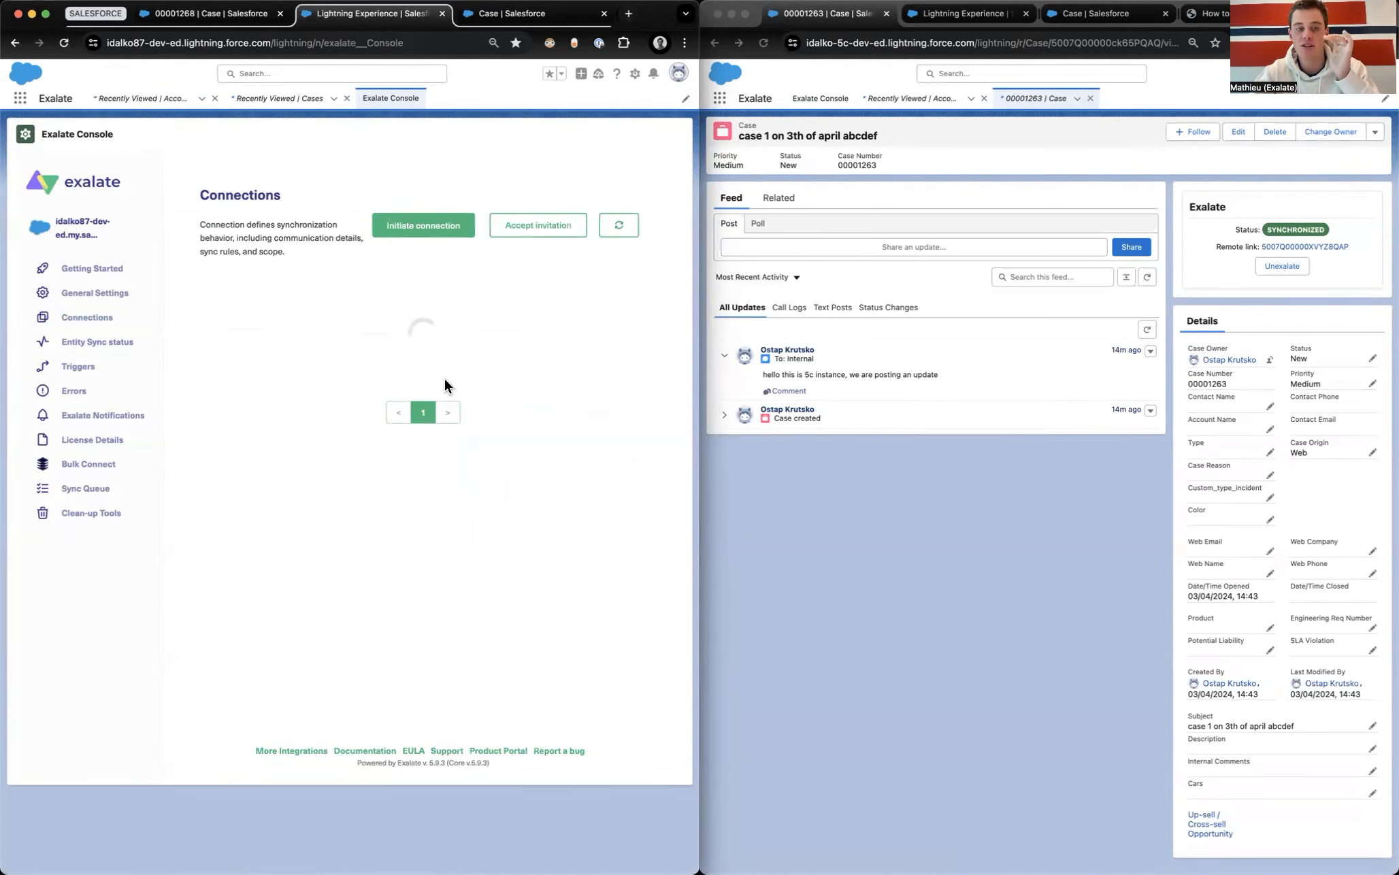
pyautogui.click(606, 360)
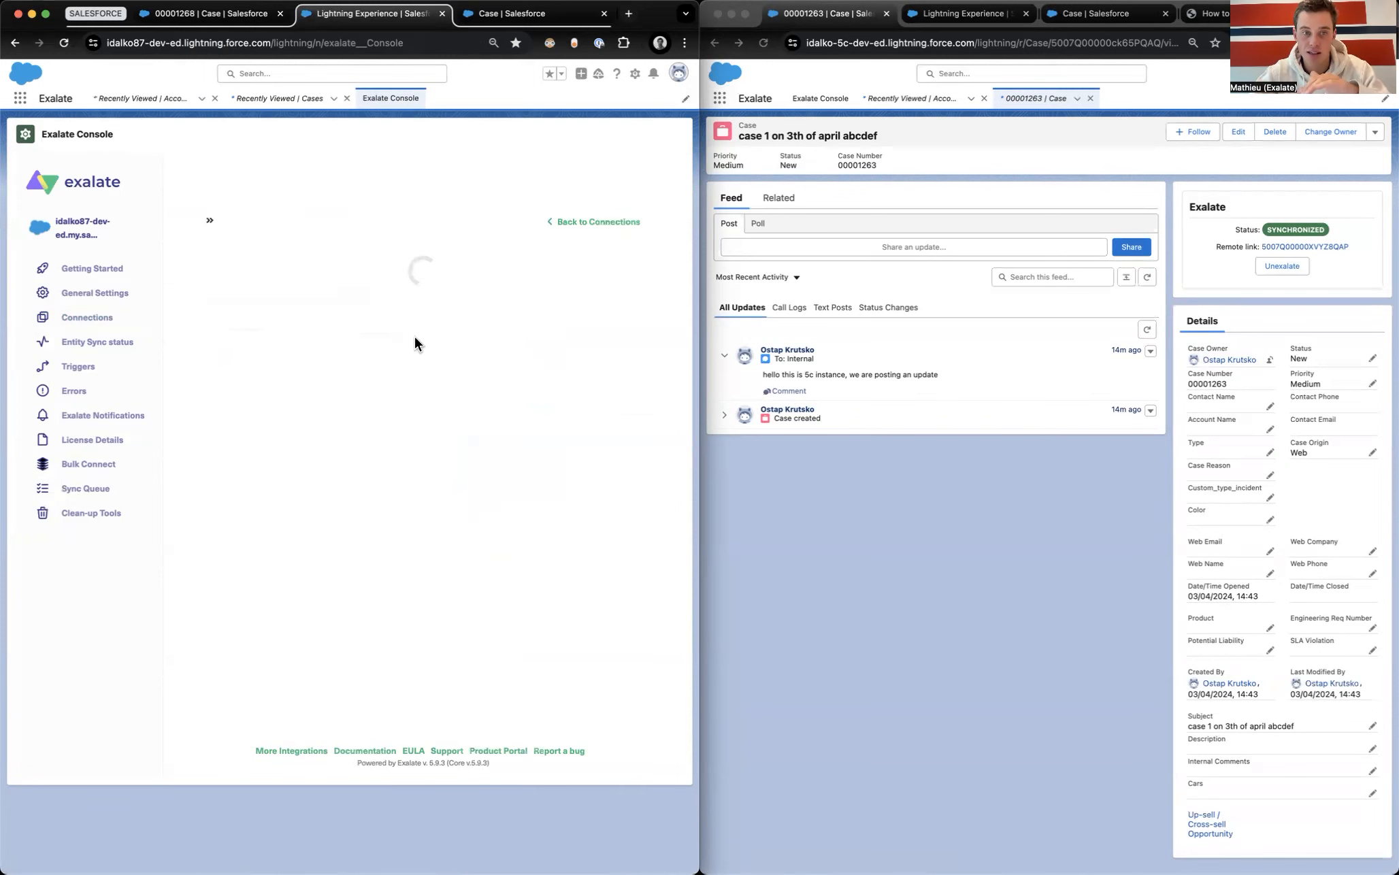
pyautogui.moveTo(438, 459); pyautogui.dragTo(225, 455)
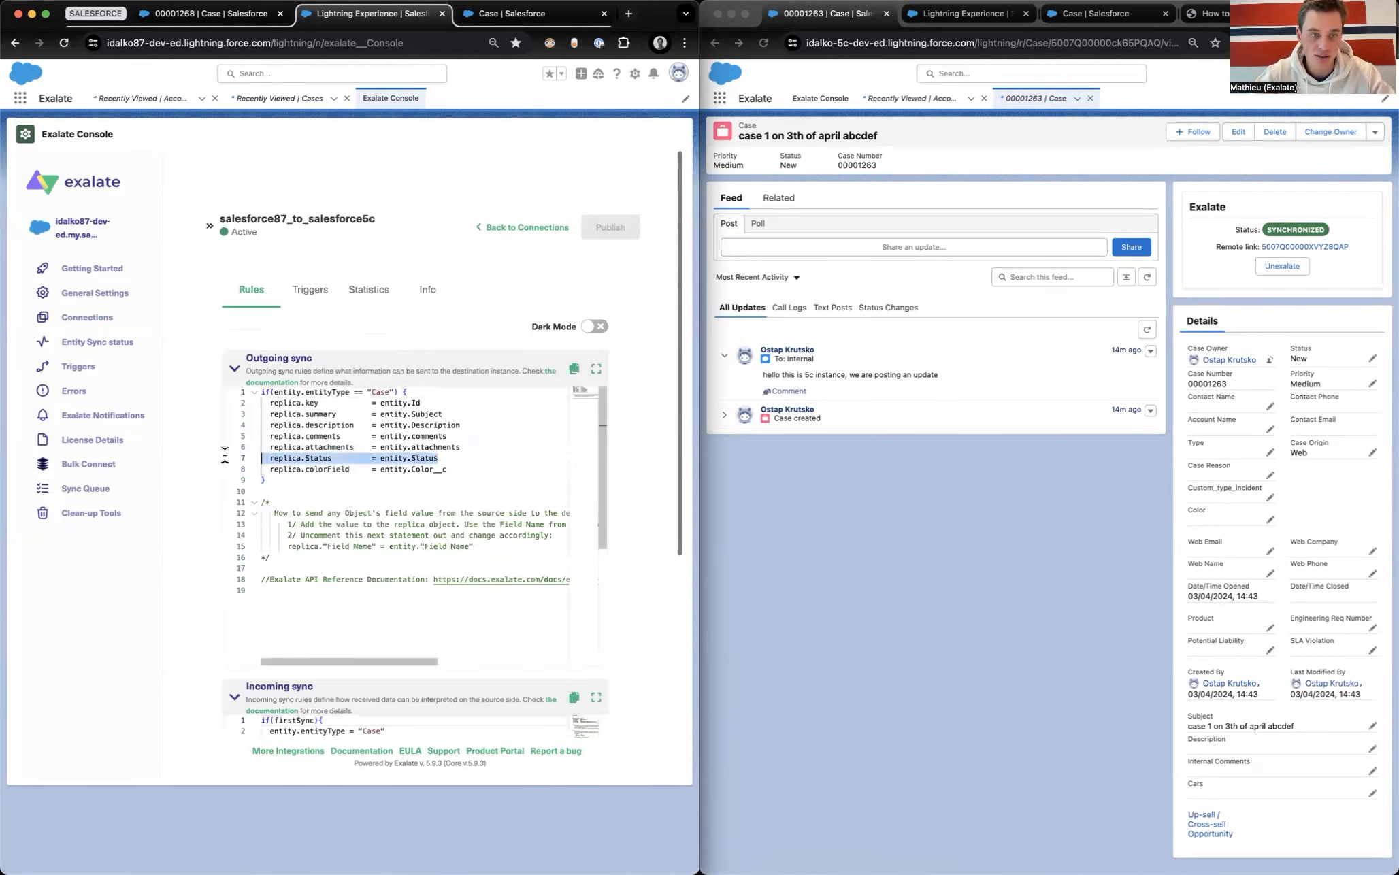
pyautogui.click(202, 20)
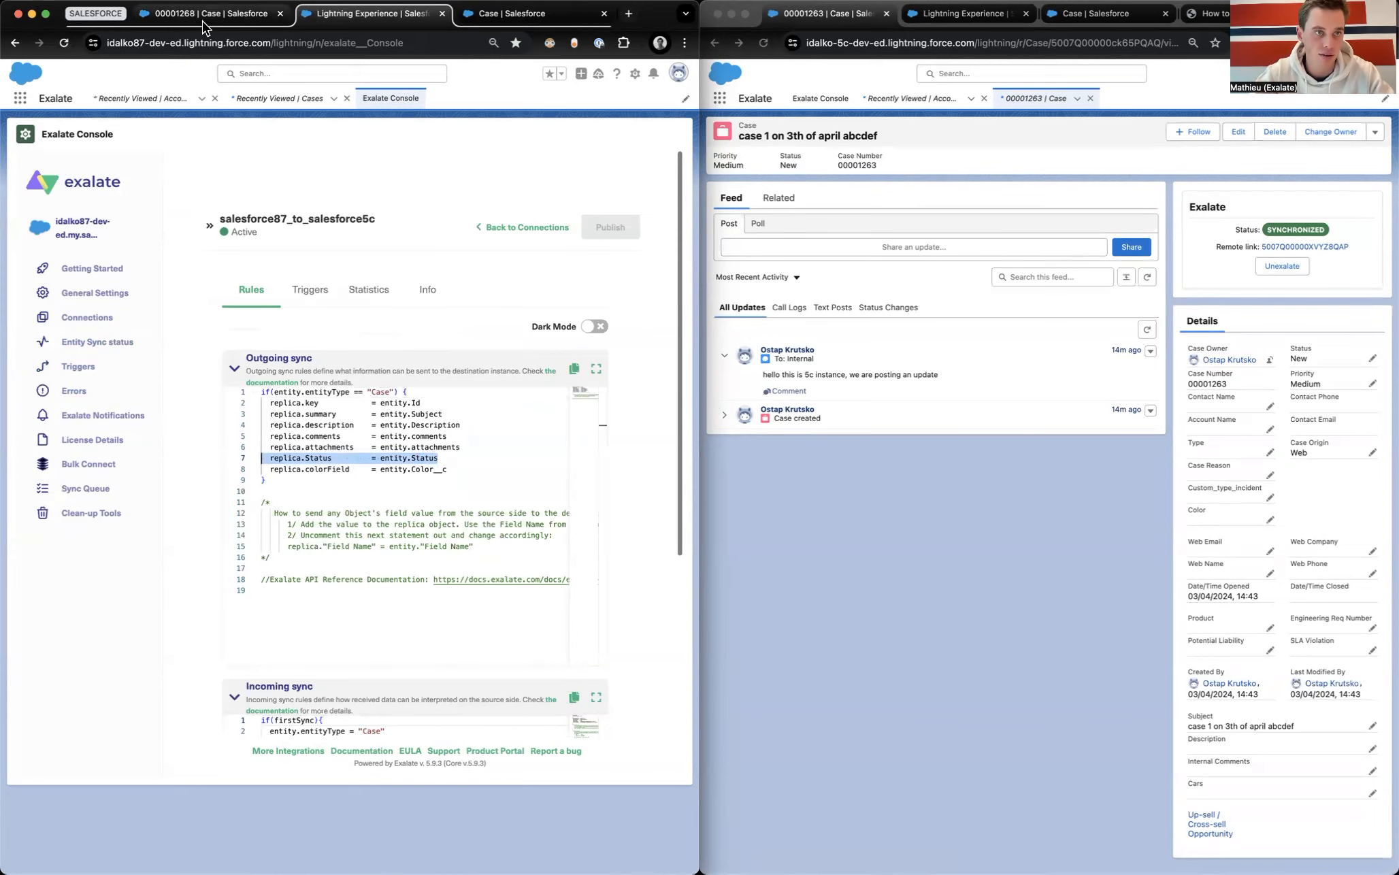
pyautogui.click(375, 15)
# Step: Look up the Case's entity sync status by its pasted record ID and show the local replica
pyautogui.click(88, 342)
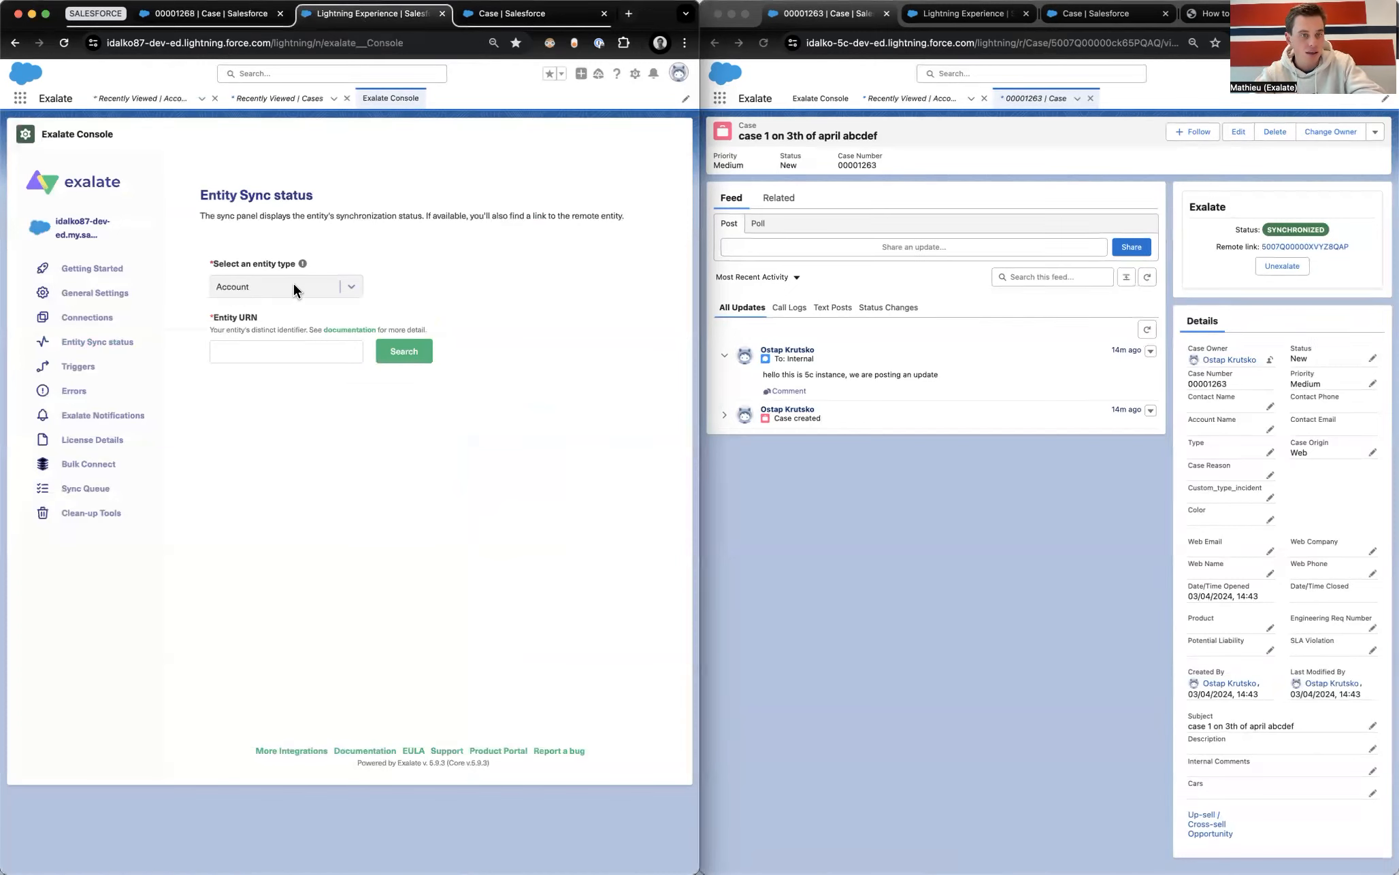
pyautogui.click(293, 284)
pyautogui.write('case')
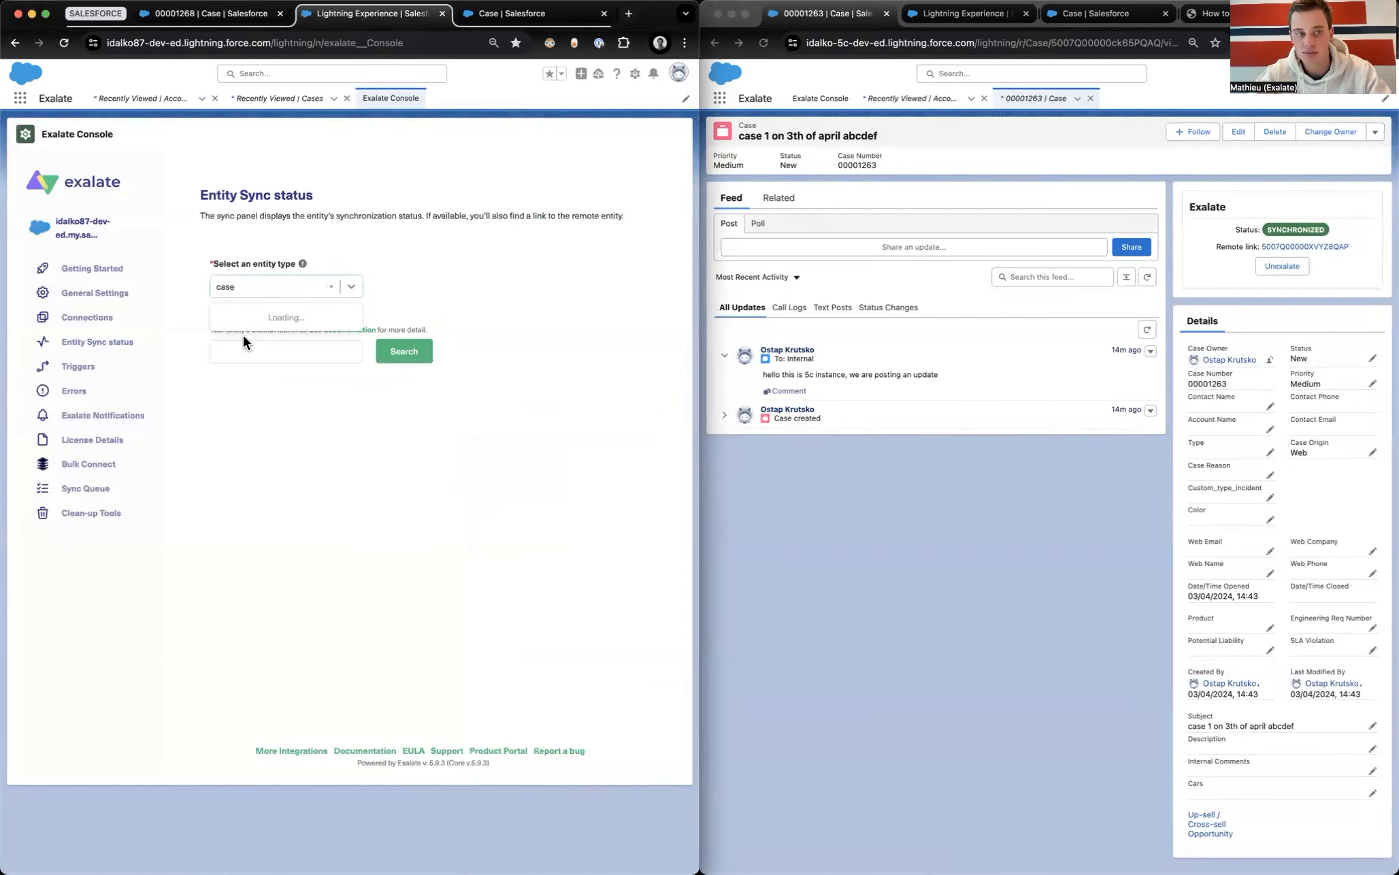
pyautogui.click(257, 318)
pyautogui.click(257, 352)
pyautogui.write('5007Q00000XVYZ8QAP')
pyautogui.click(391, 365)
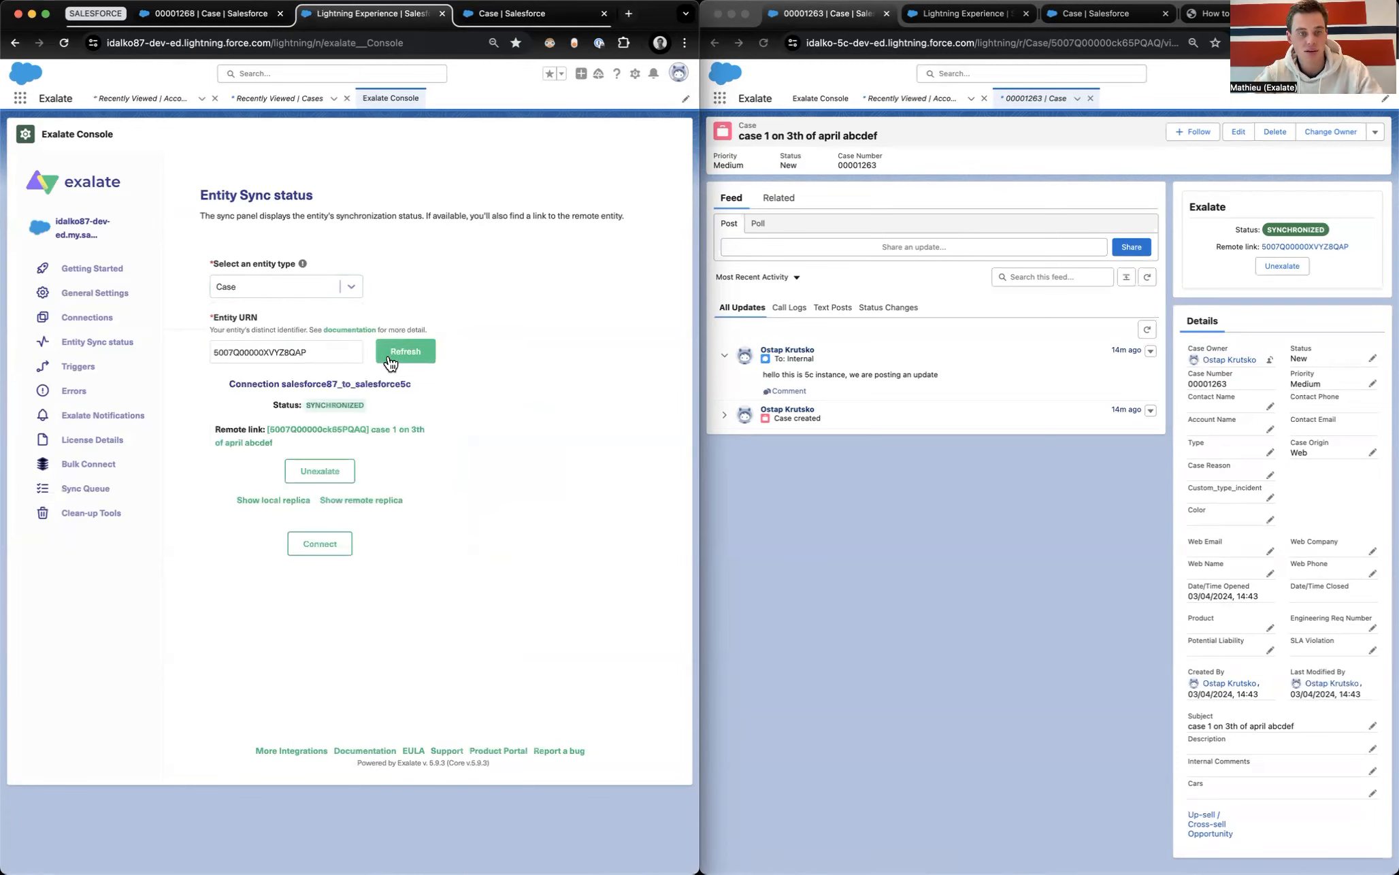
pyautogui.click(261, 501)
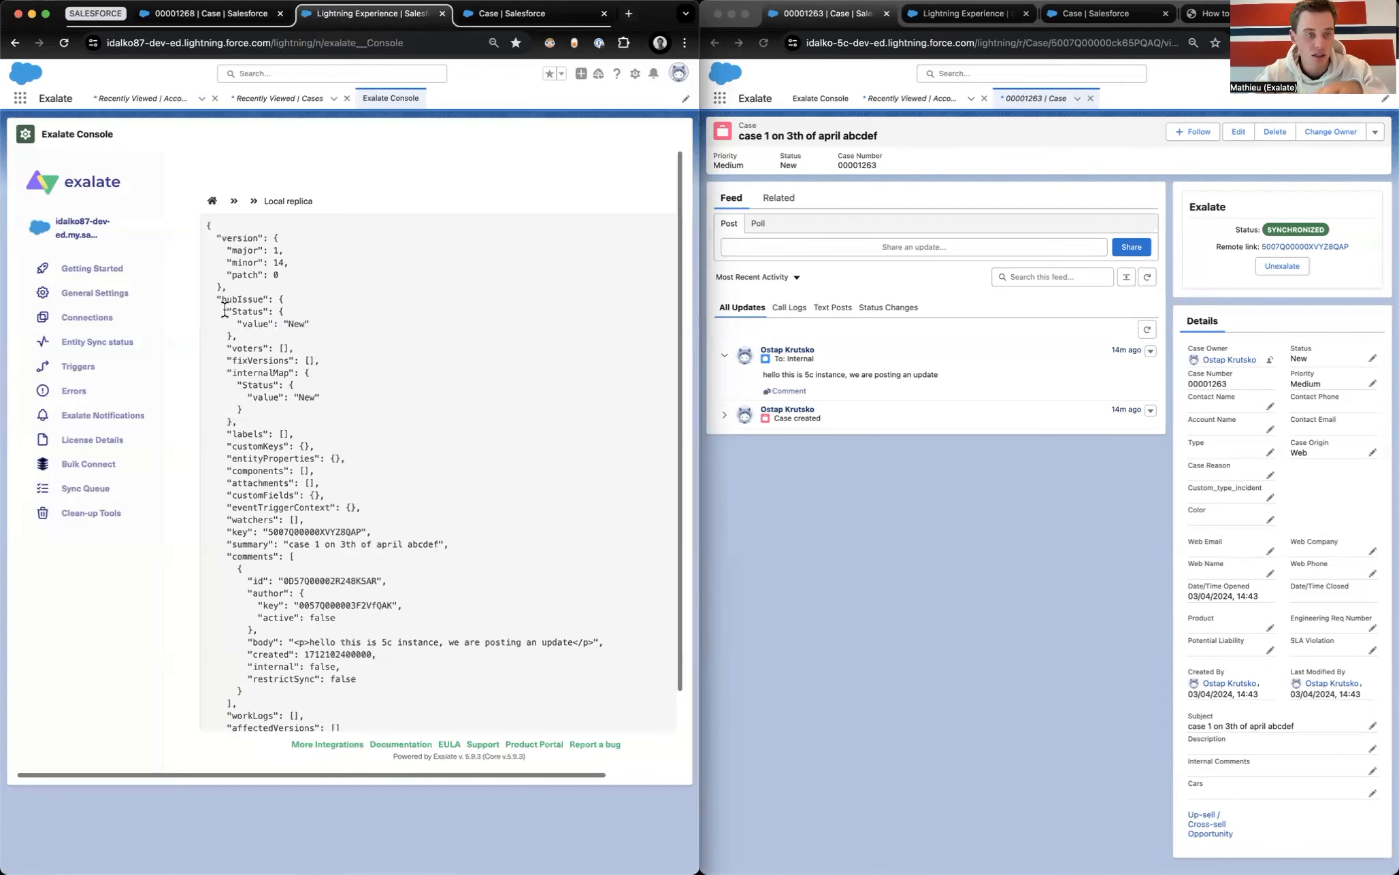
# Step: In the other org, open salesforce87_to_salesforce5c's rules and enlarge the Incoming sync script
pyautogui.moveTo(226, 313); pyautogui.dragTo(313, 326)
pyautogui.click(314, 326)
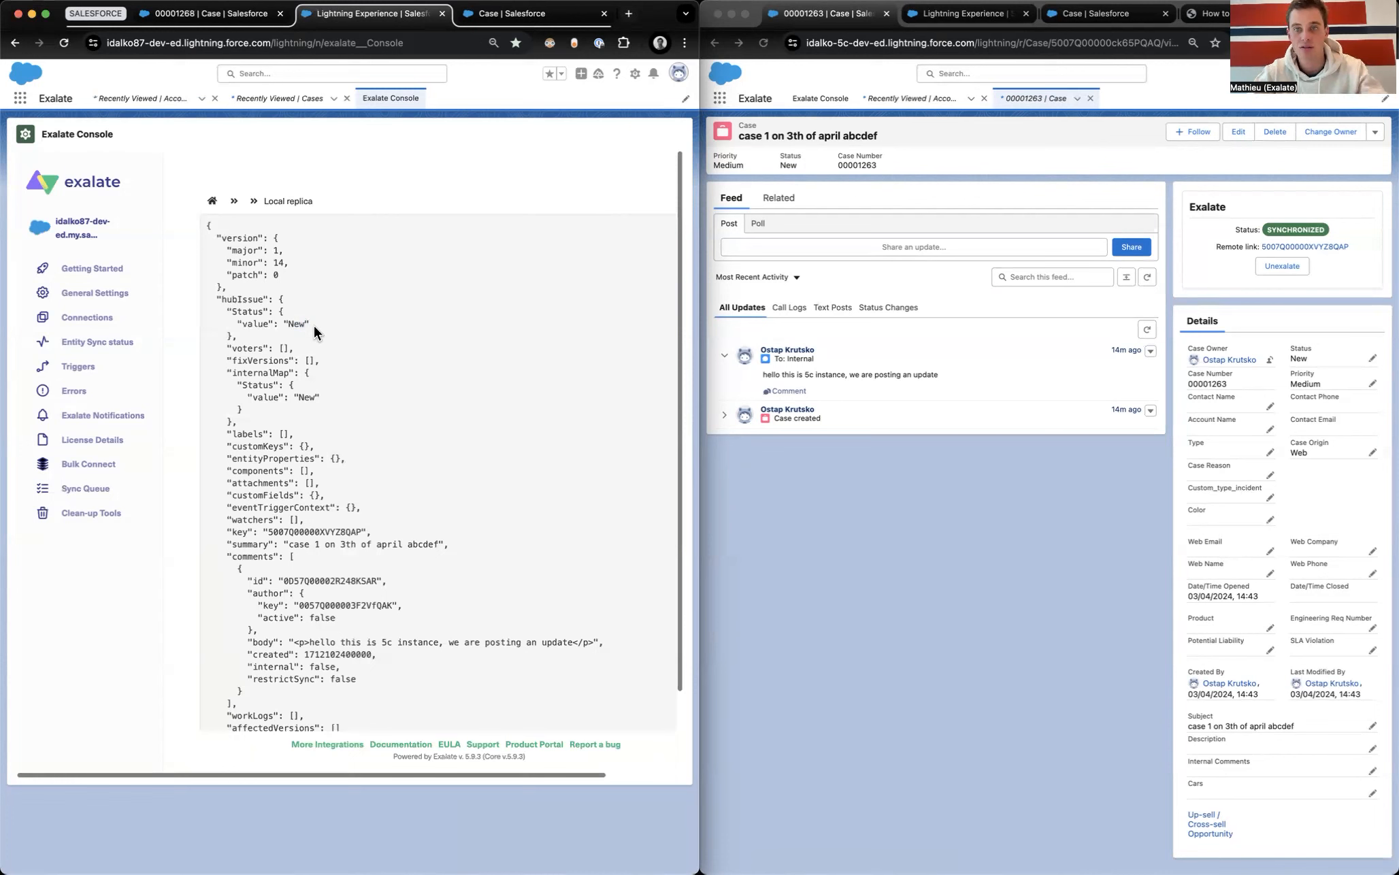
pyautogui.click(951, 15)
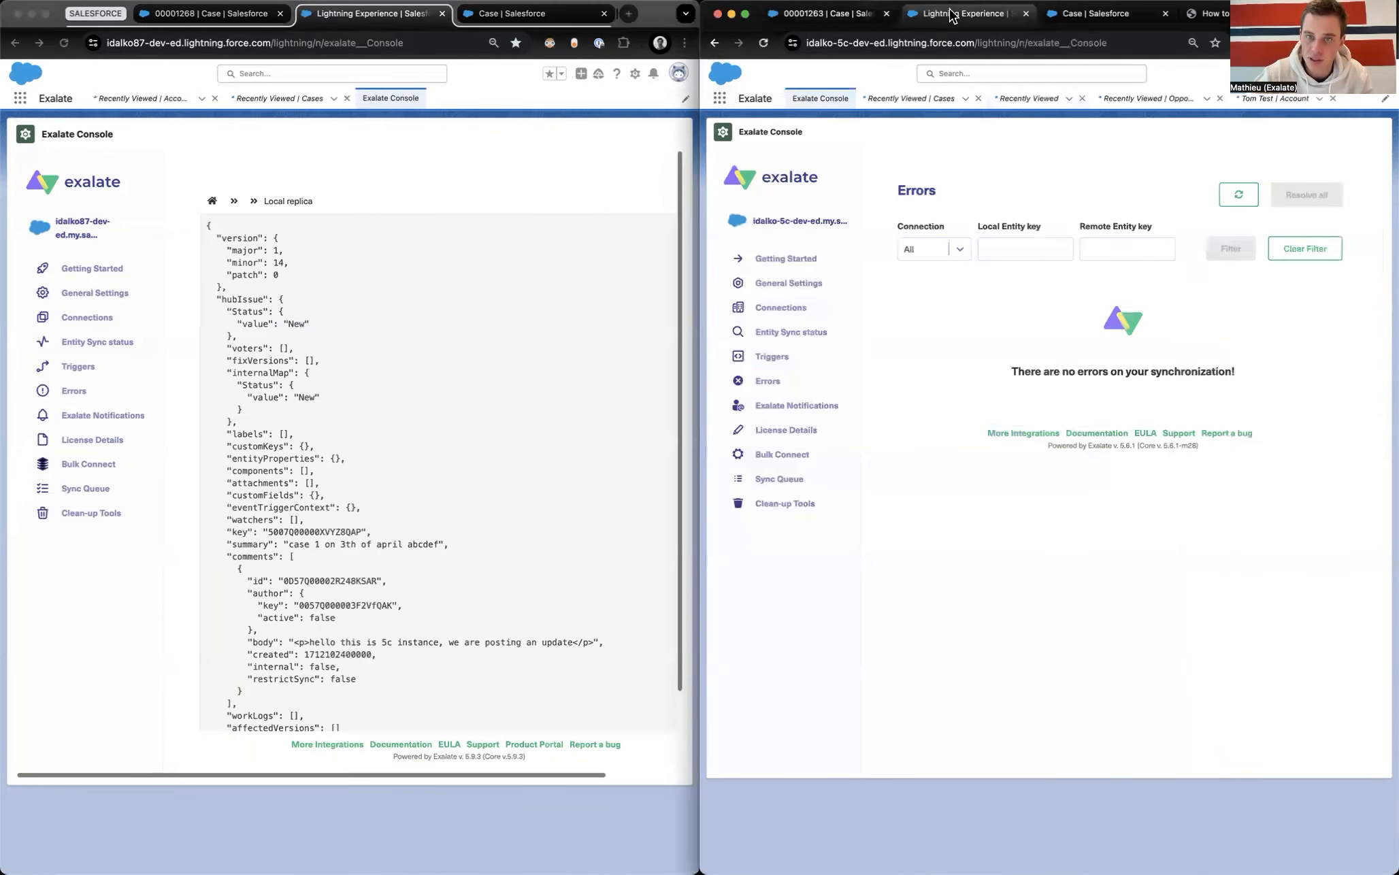
pyautogui.click(803, 307)
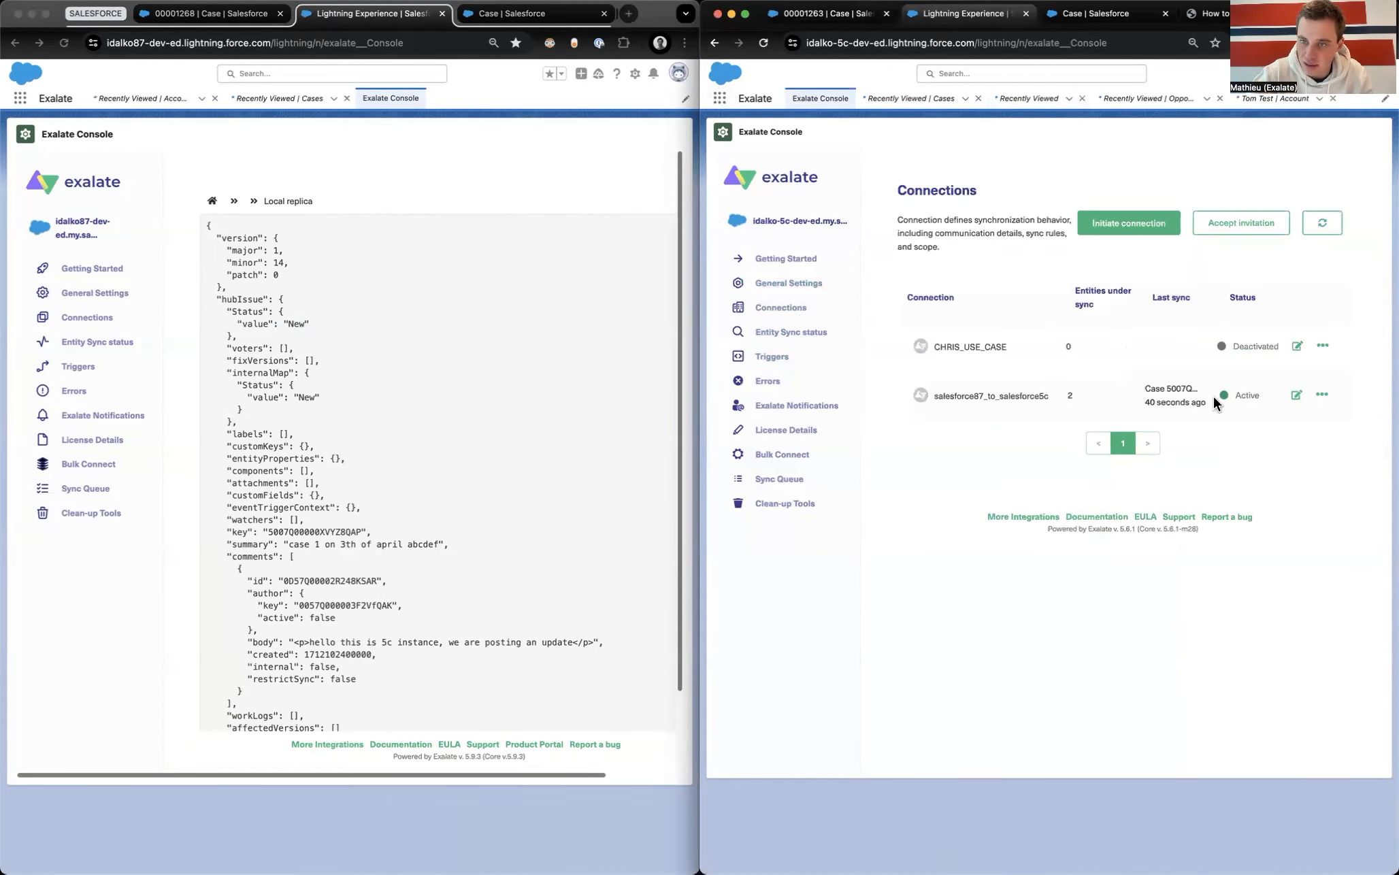
pyautogui.click(1296, 395)
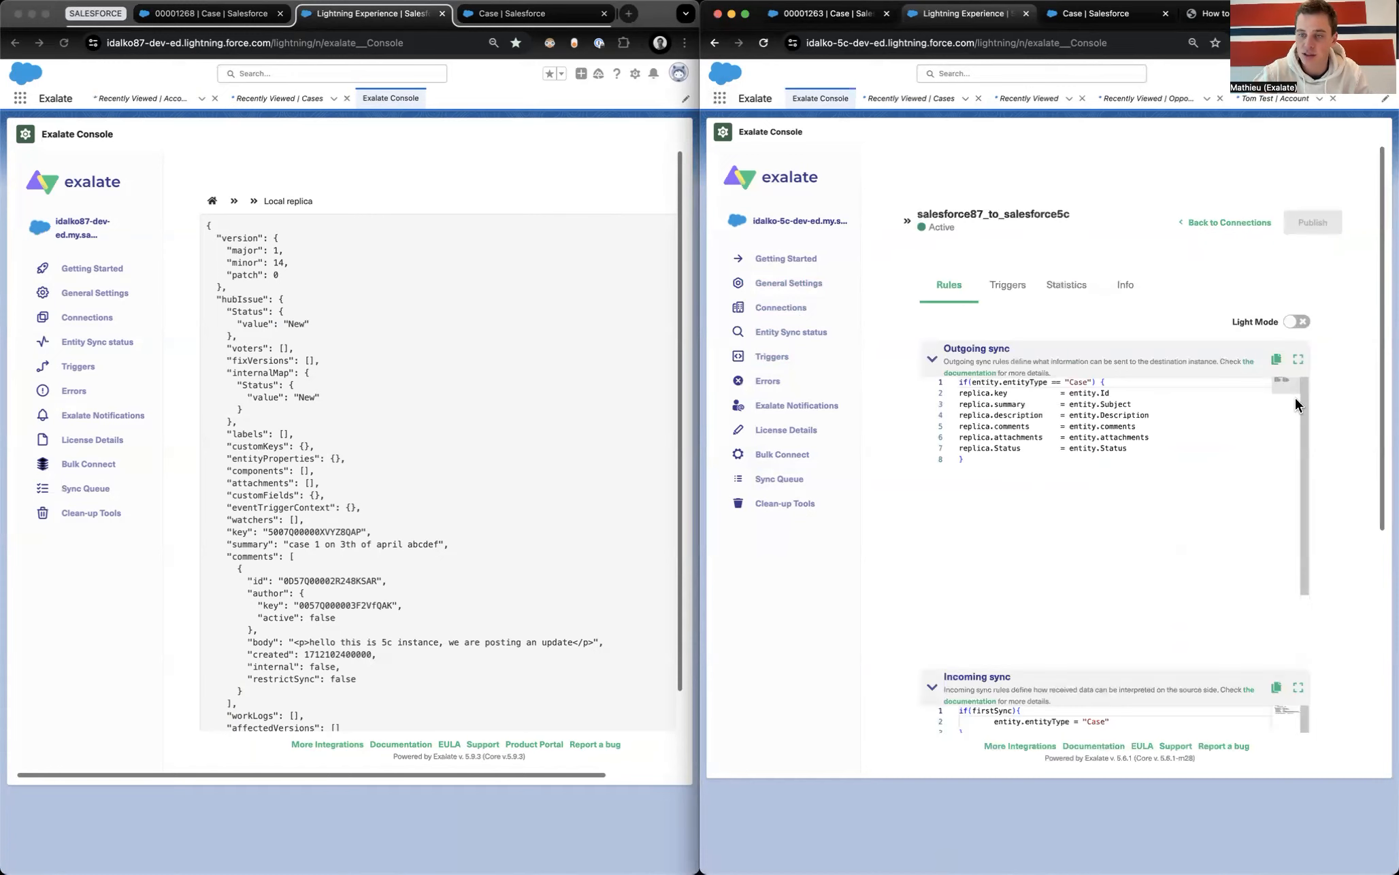
pyautogui.scroll(-5, 1325, 421)
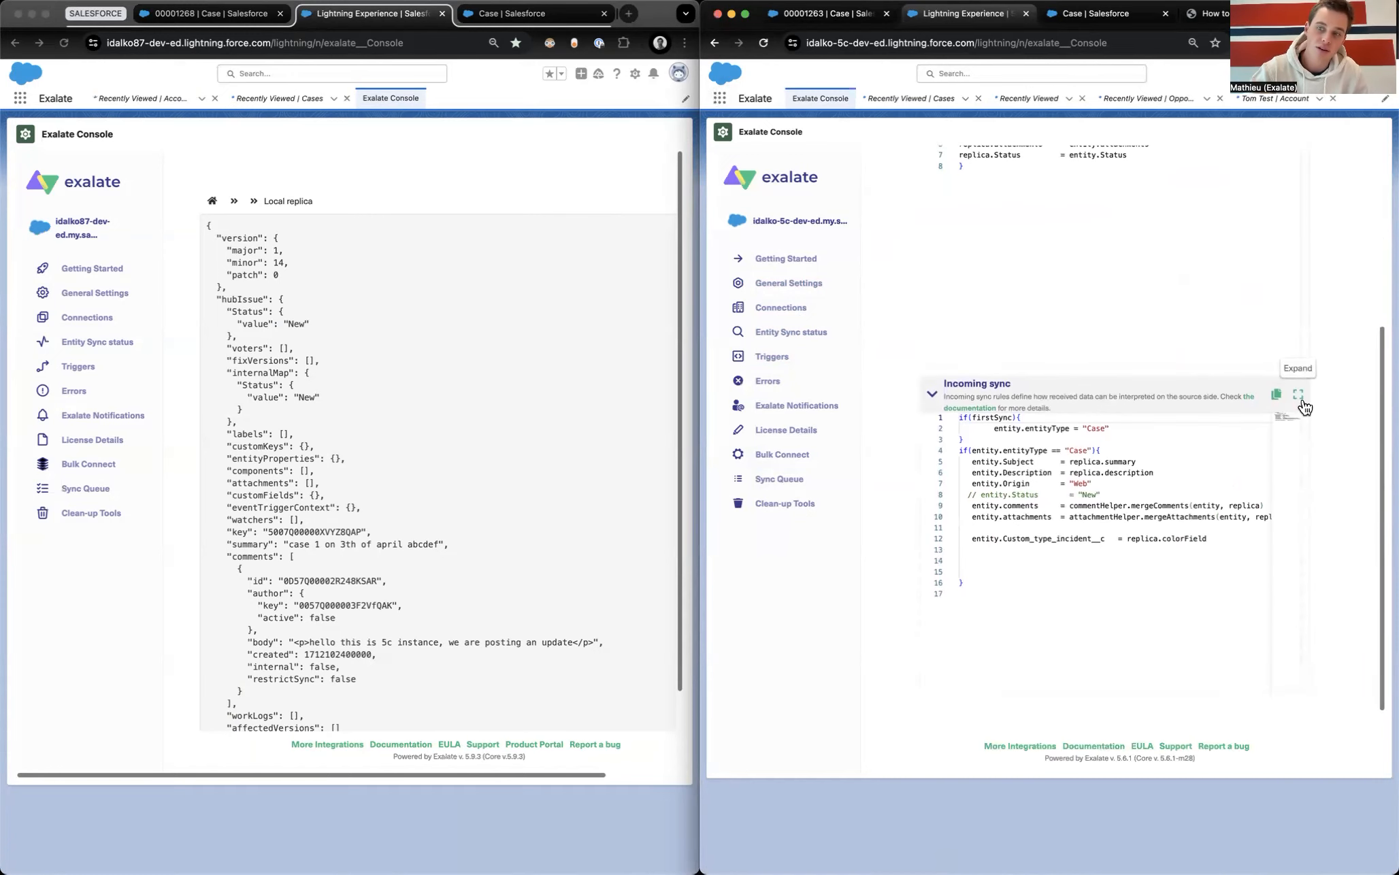
pyautogui.click(1298, 396)
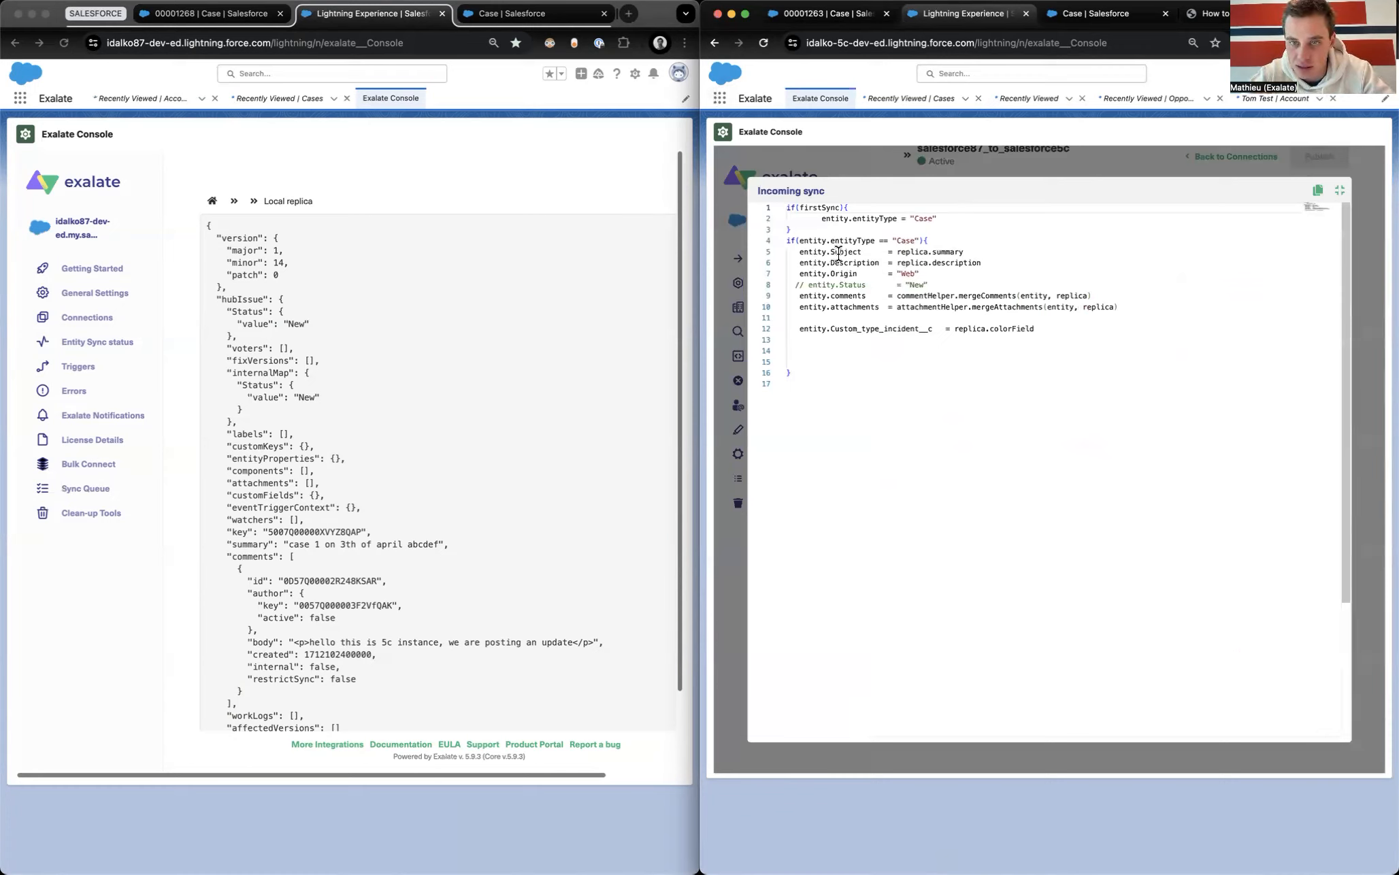
# Step: Comment out the old status line and add def statusMap with two empty entries
pyautogui.click(798, 285)
pyautogui.write('//')
pyautogui.click(829, 347)
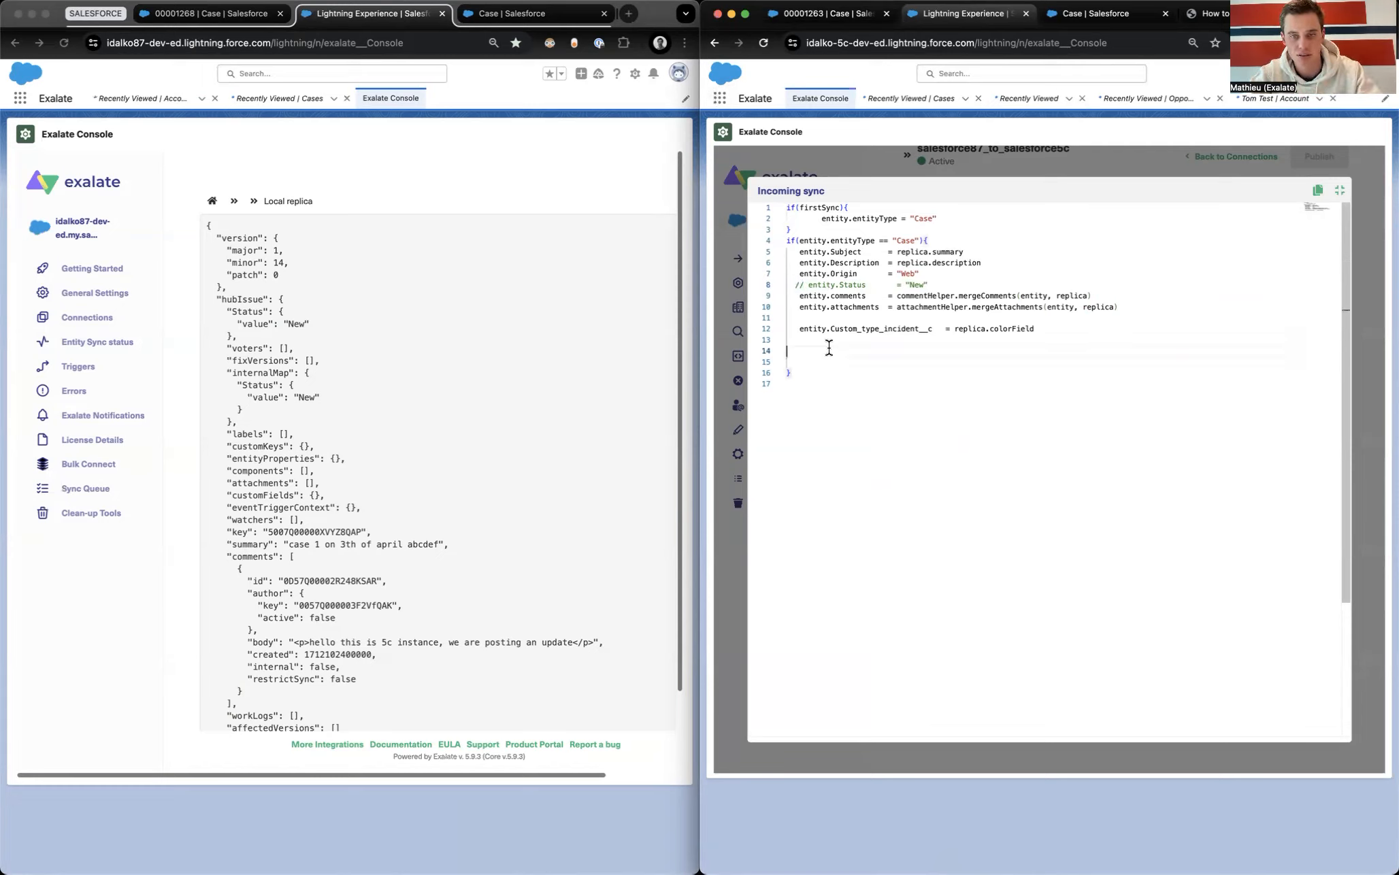
pyautogui.press('Return')
pyautogui.press('Return')
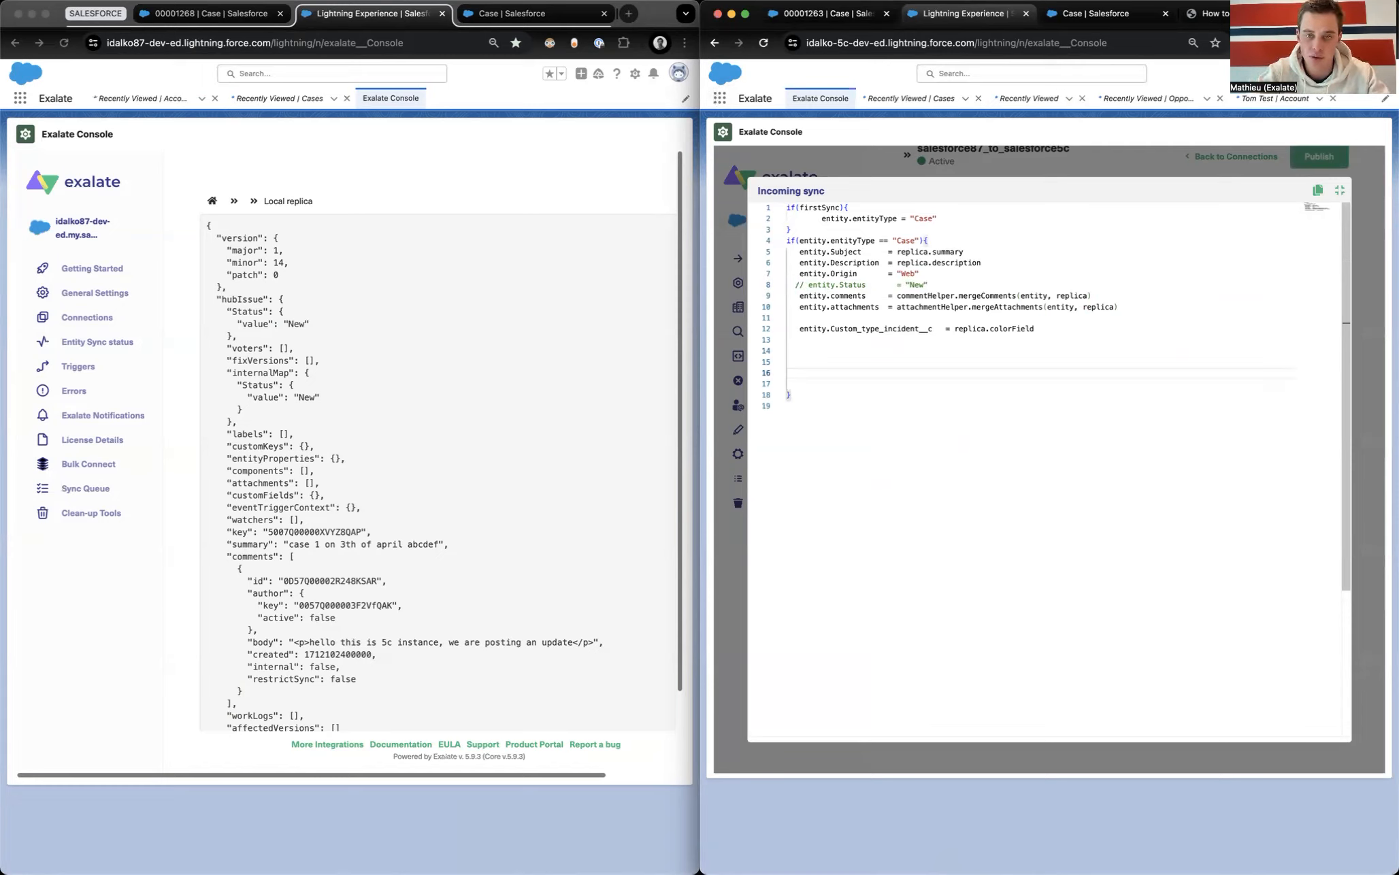
pyautogui.write('def ')
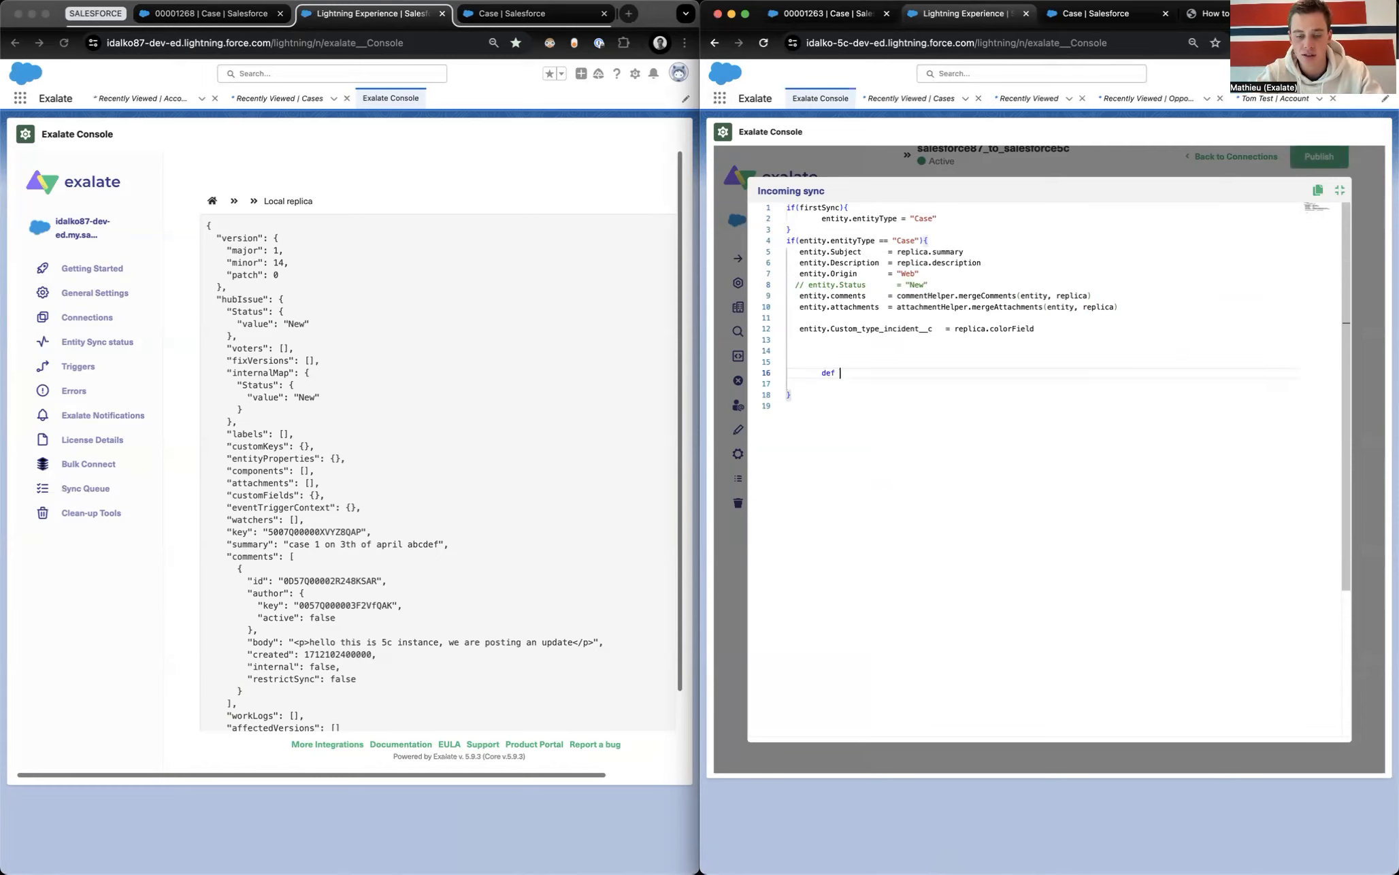
pyautogui.write('statusMap ')
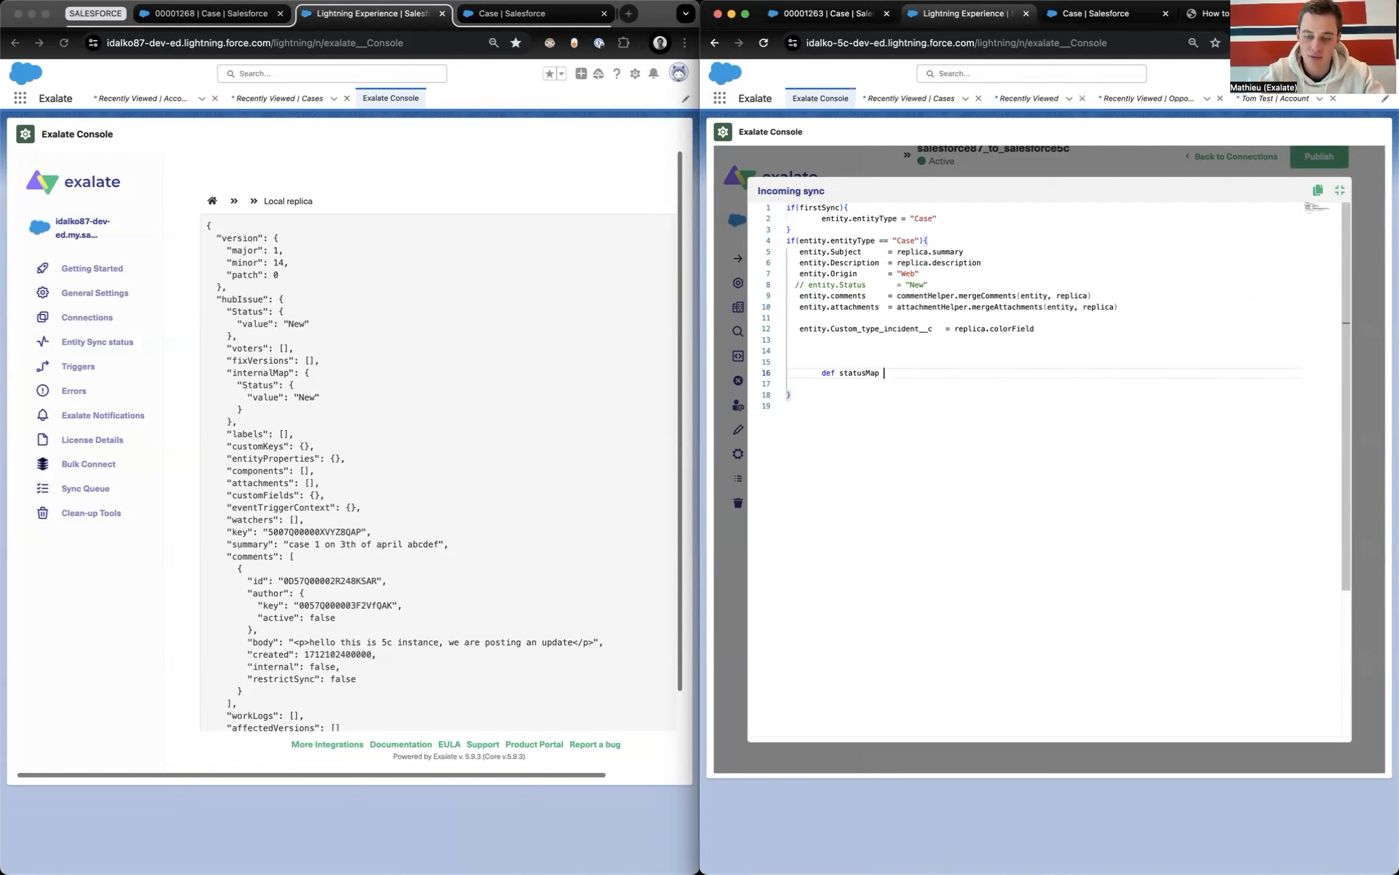
pyautogui.write('= ["')
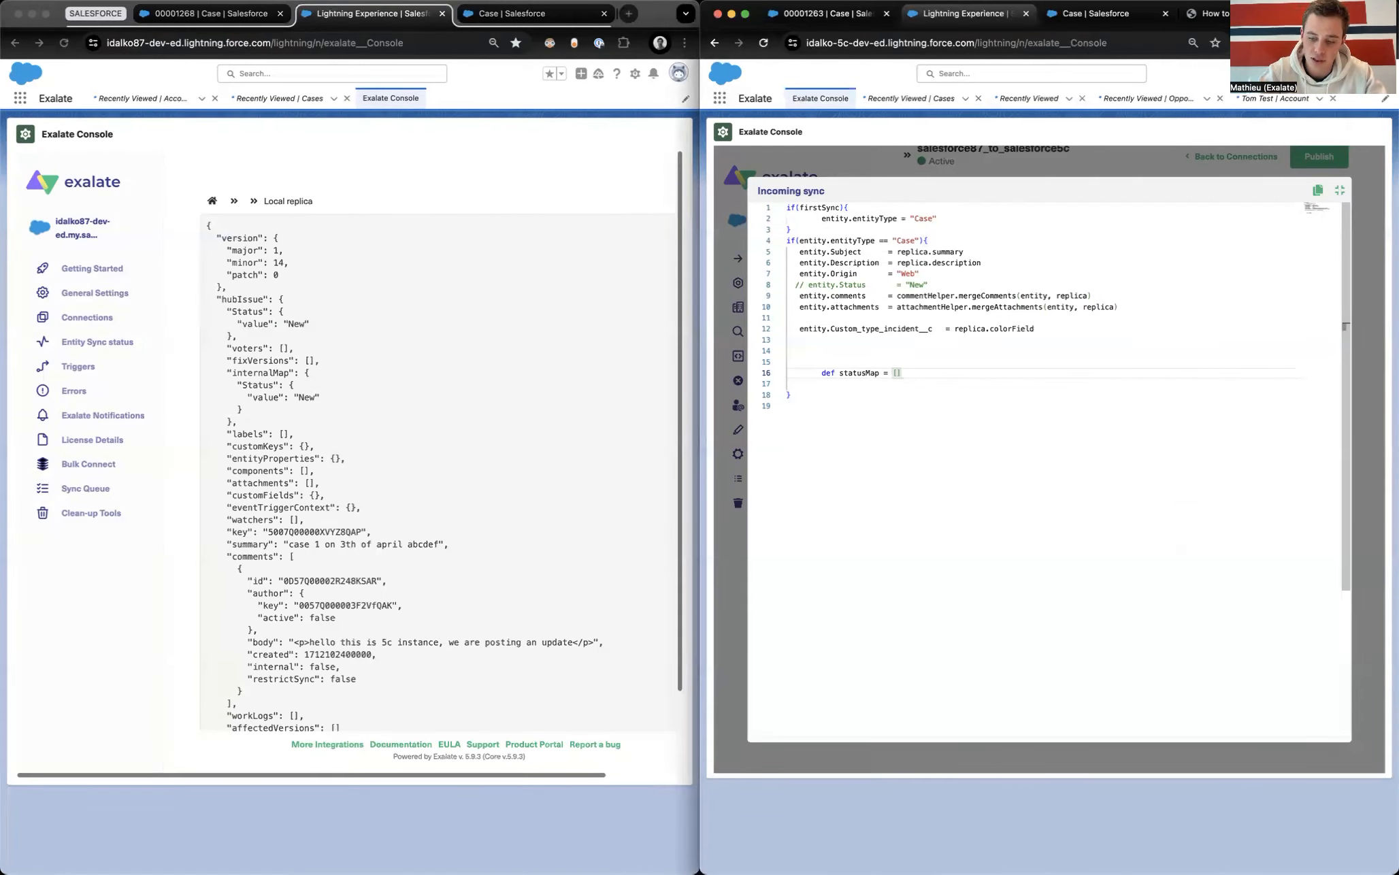
pyautogui.write('":""')
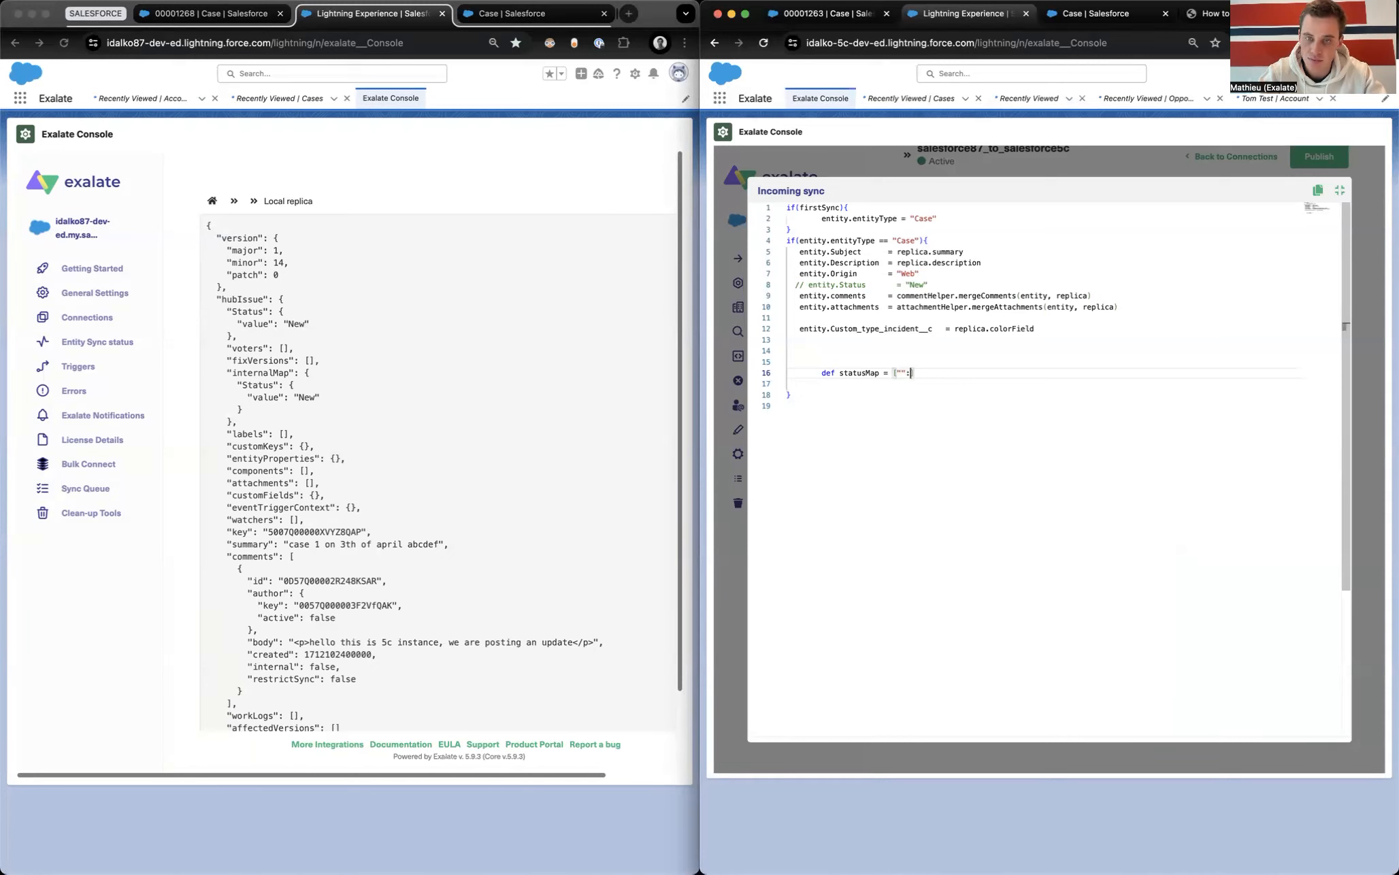
pyautogui.write(',')
pyautogui.press('Return')
pyautogui.press('Tab')
pyautogui.press('Tab')
pyautogui.press('Tab')
pyautogui.press('BackSpace')
pyautogui.write('"":""')
# Step: Add the line entity.Status = statusMap[replica.Status.value] ?: "New" below the map
pyautogui.press('Return')
pyautogui.press('Return')
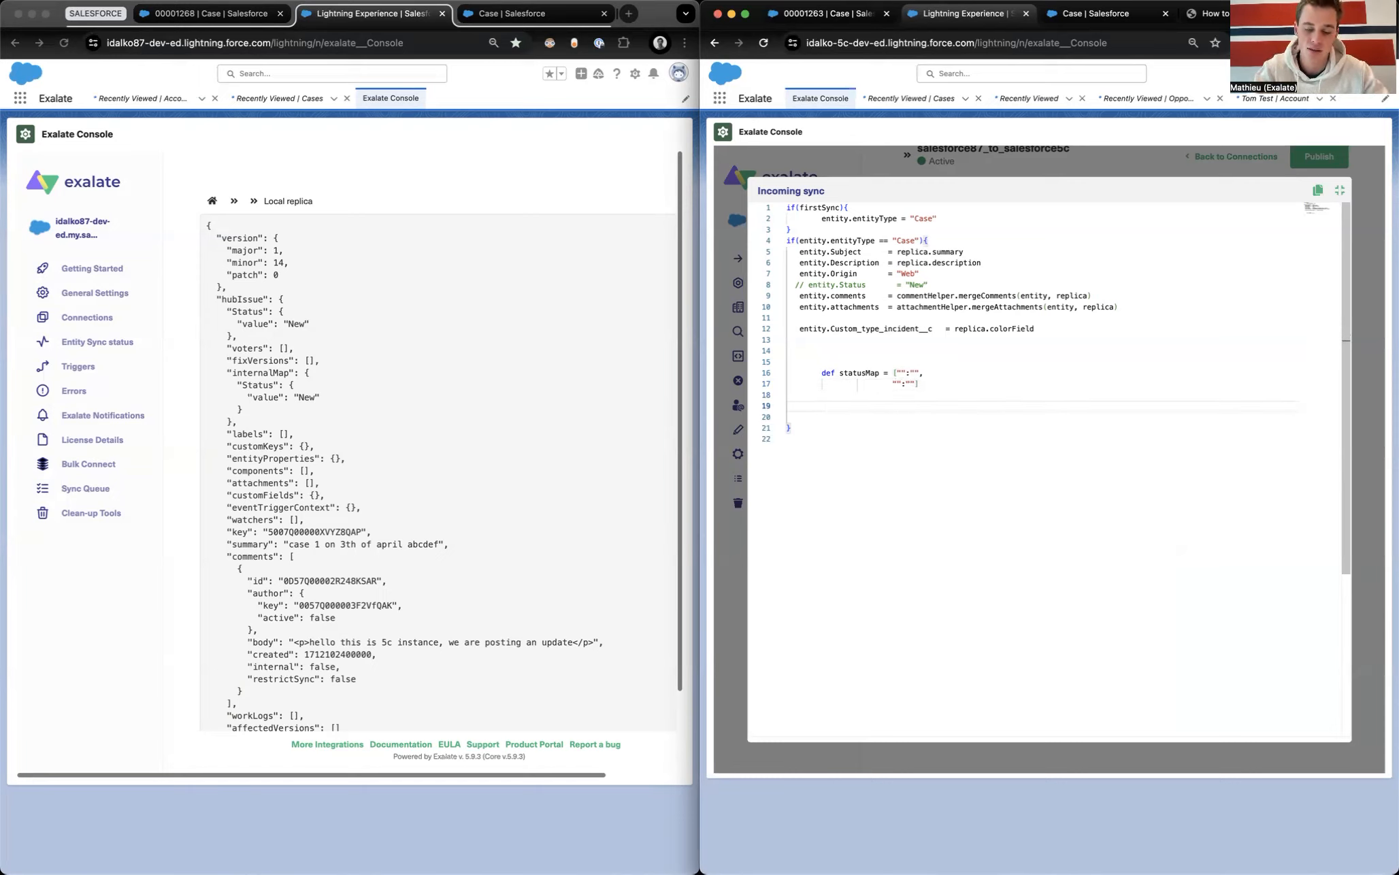
pyautogui.write('entity.Status =')
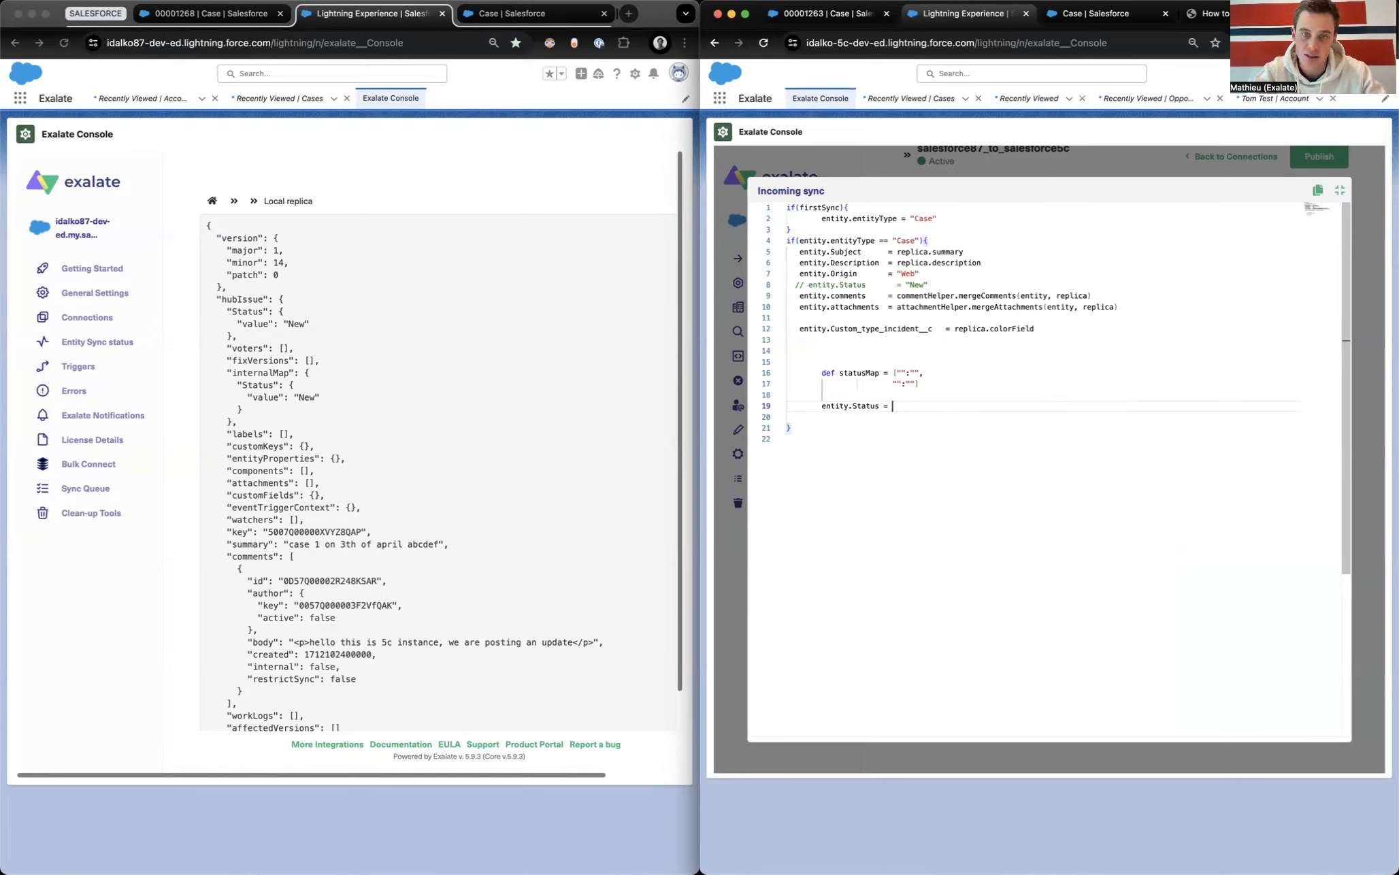
pyautogui.doubleClick(859, 372)
pyautogui.hotkey('ctrl', 'c')
pyautogui.click(959, 403)
pyautogui.hotkey('ctrl', 'v')
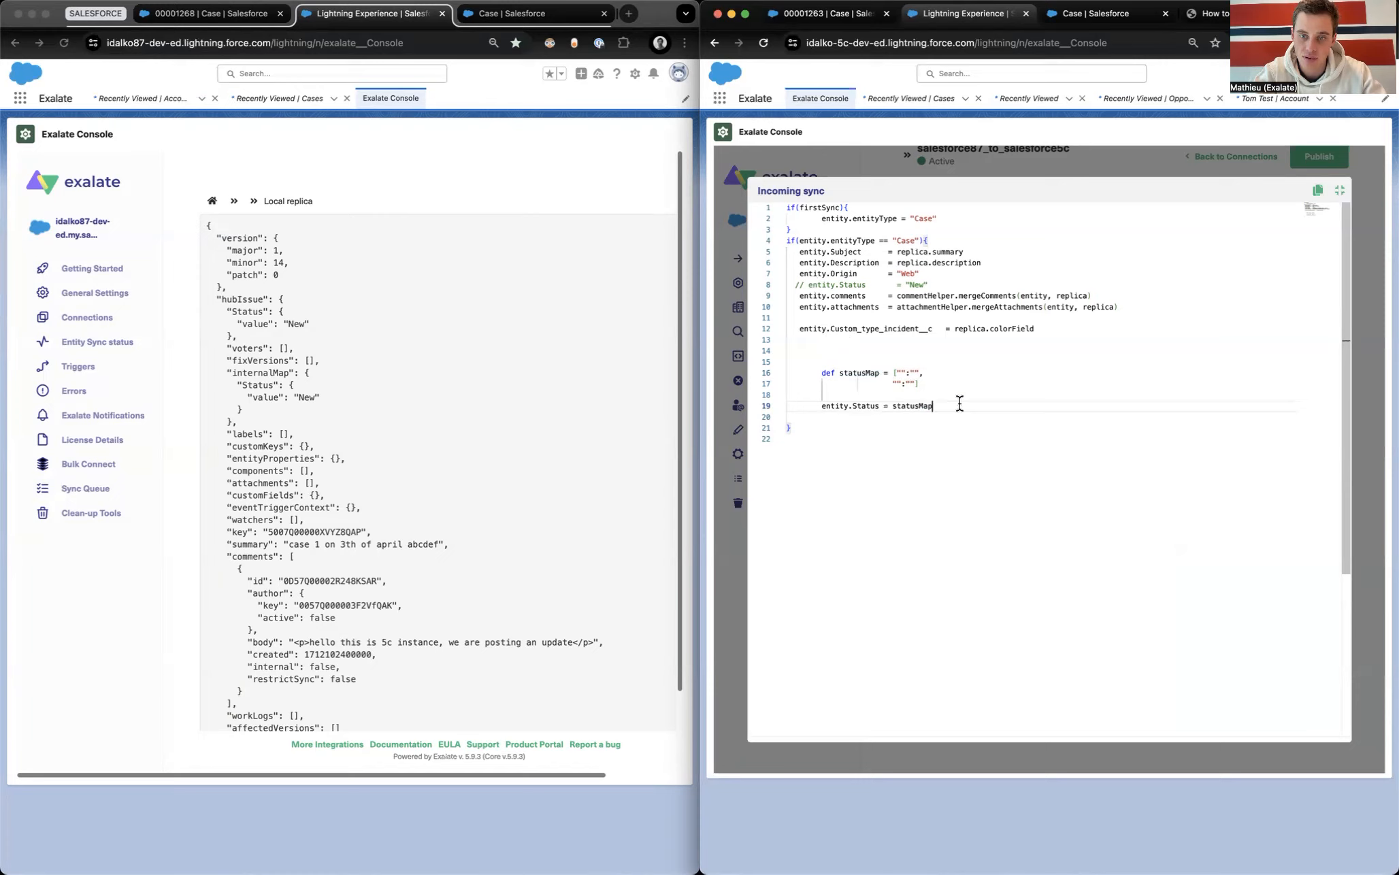
pyautogui.write('[replic')
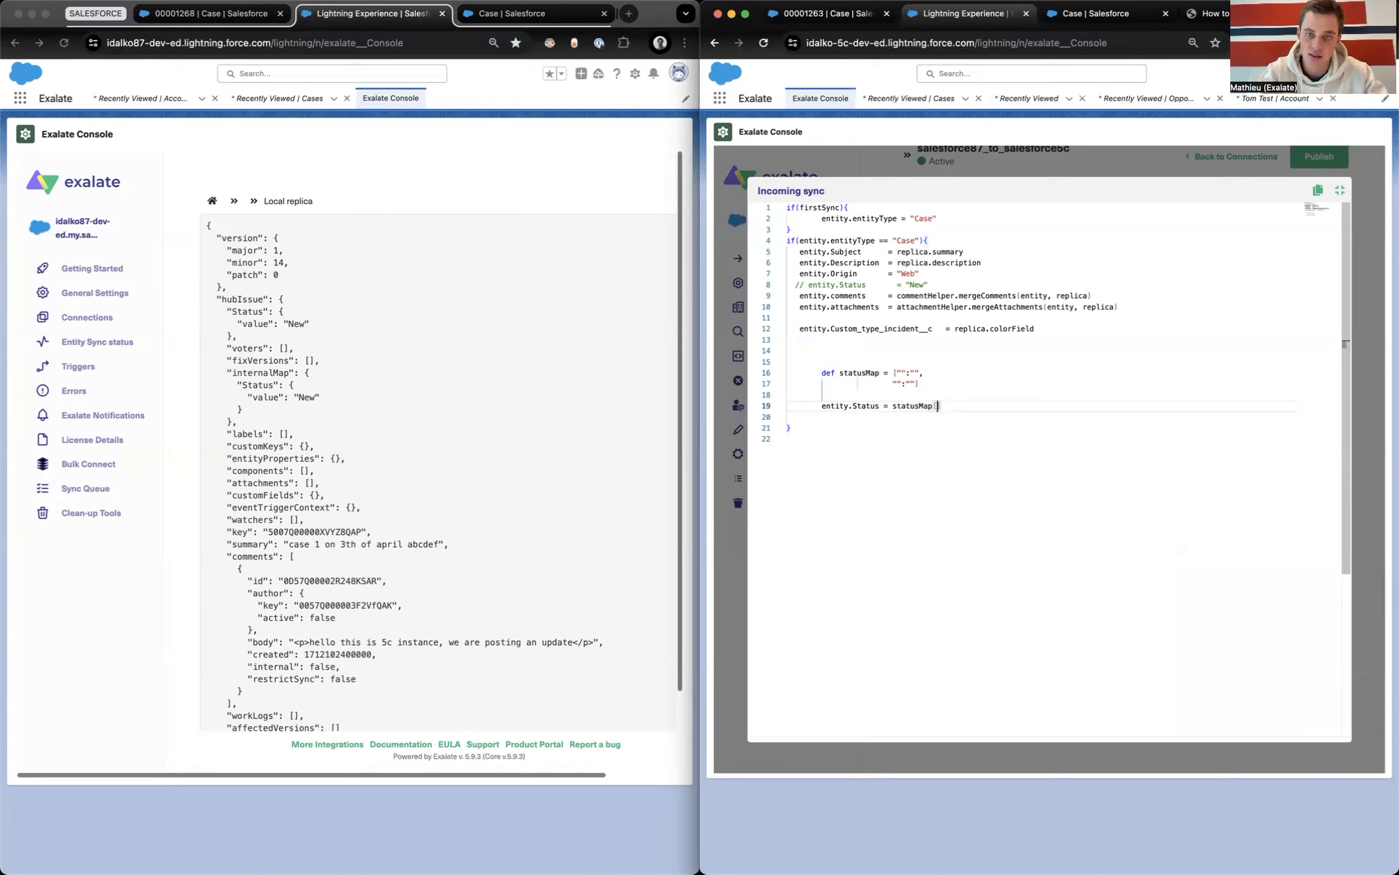
pyautogui.write('a.')
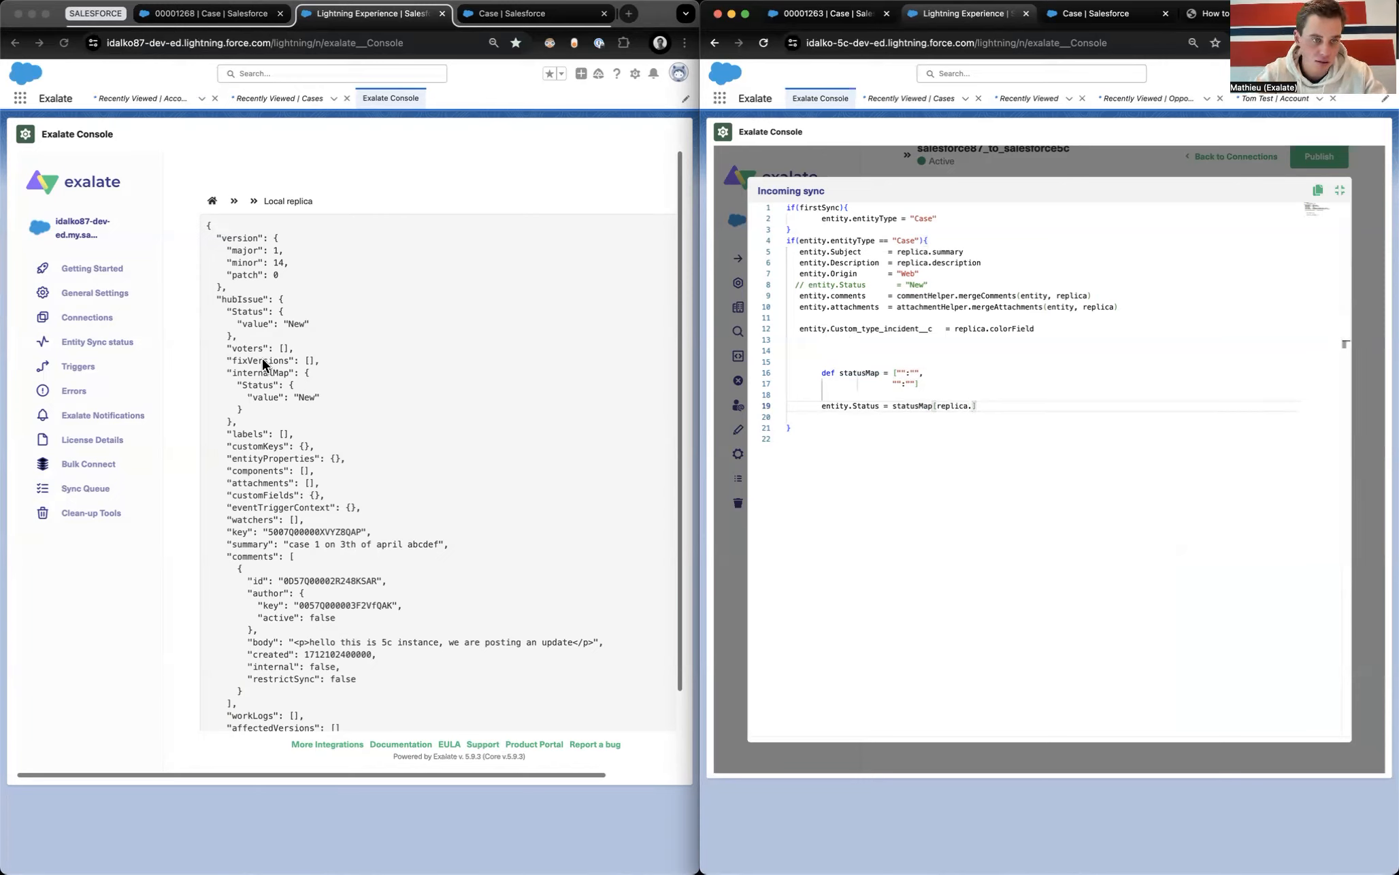
pyautogui.doubleClick(246, 311)
pyautogui.press('super+c')
pyautogui.click(973, 406)
pyautogui.press('super+v')
pyautogui.write('.value]')
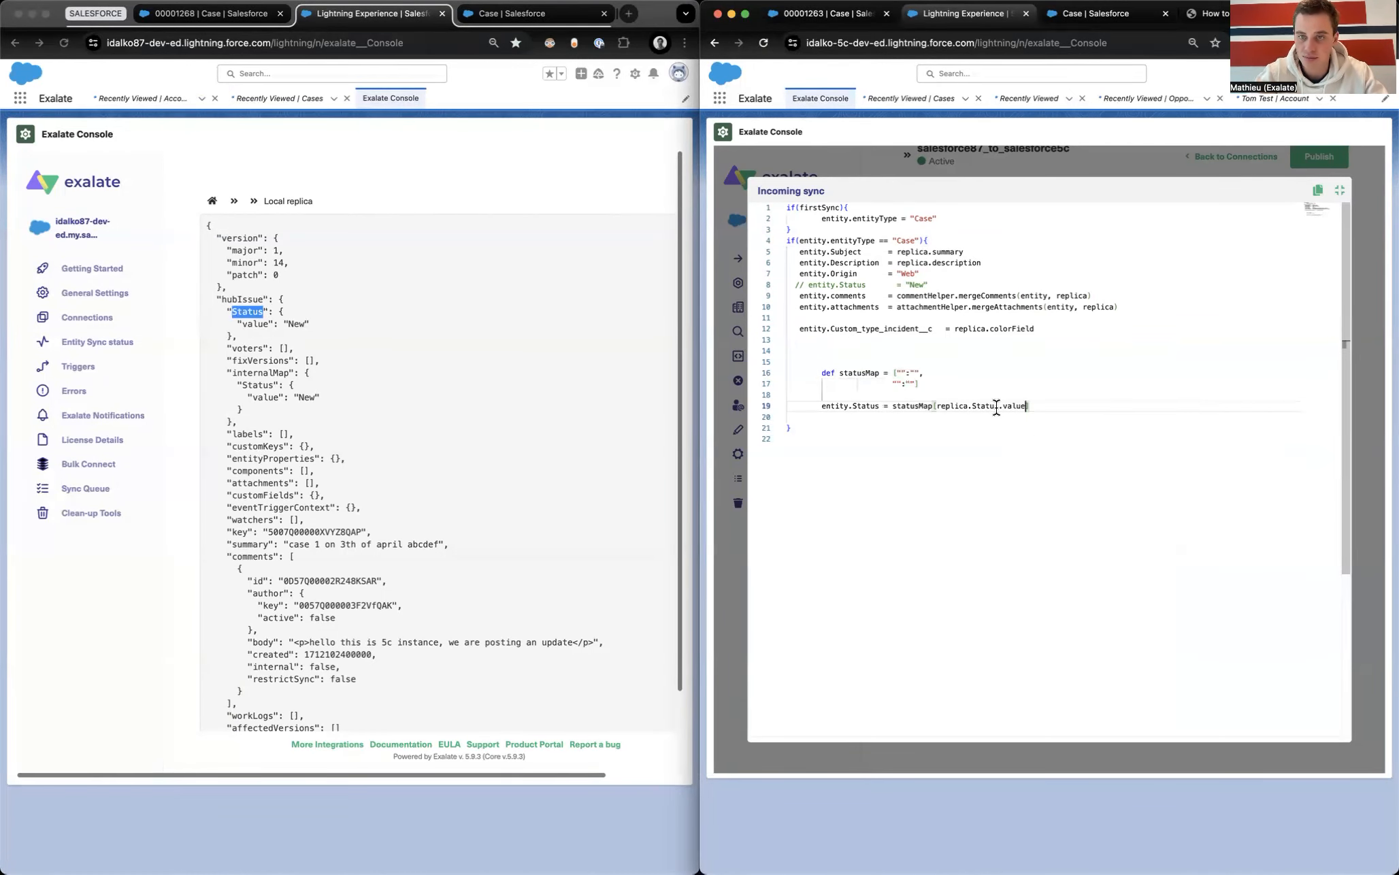
pyautogui.write(' ?: "New')
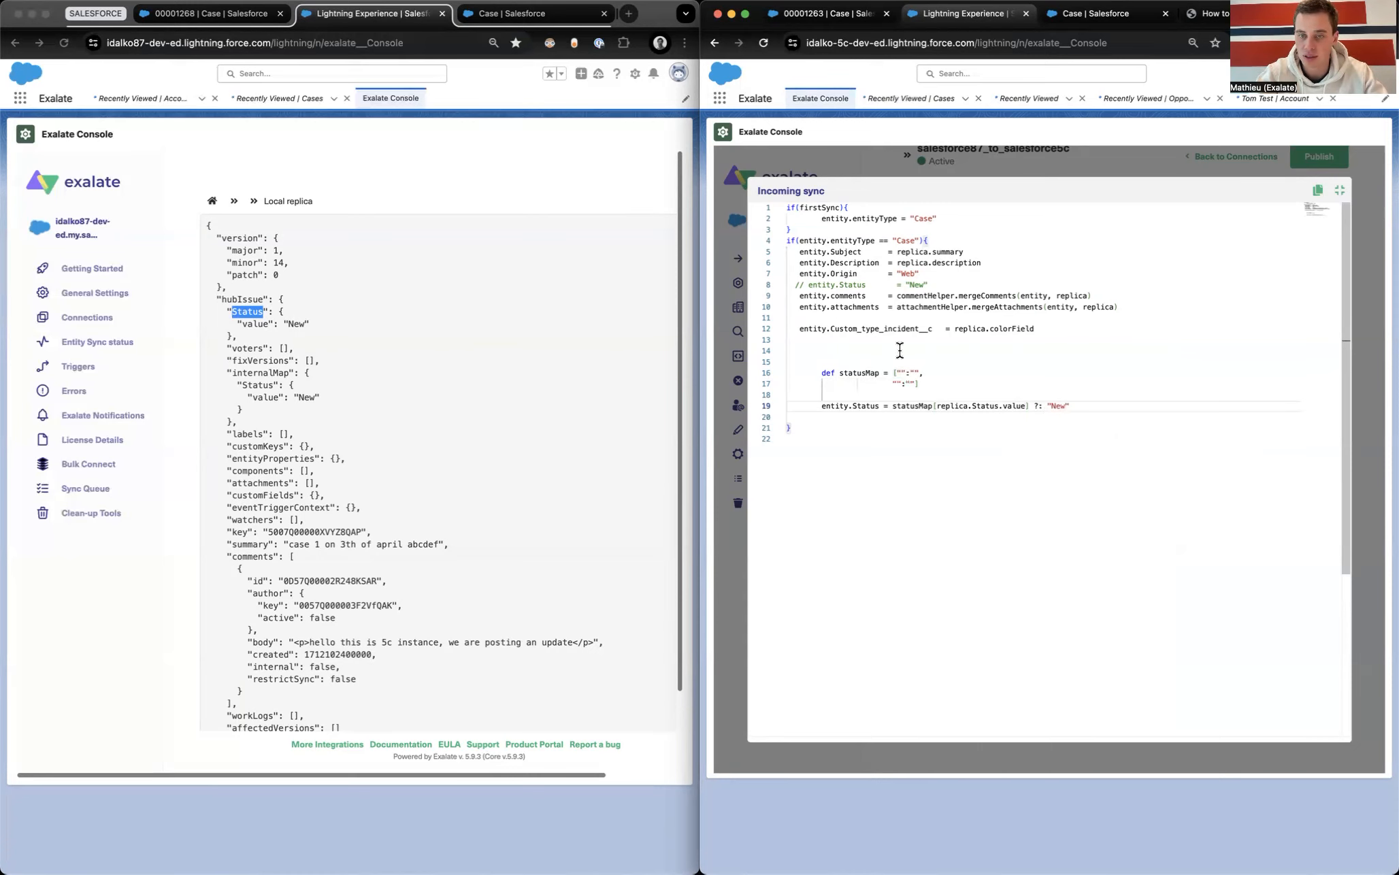
# Step: Fill the map with "New":"New" and "Working":"Escalated" after checking the case Status picklist values
pyautogui.click(899, 371)
pyautogui.write('New')
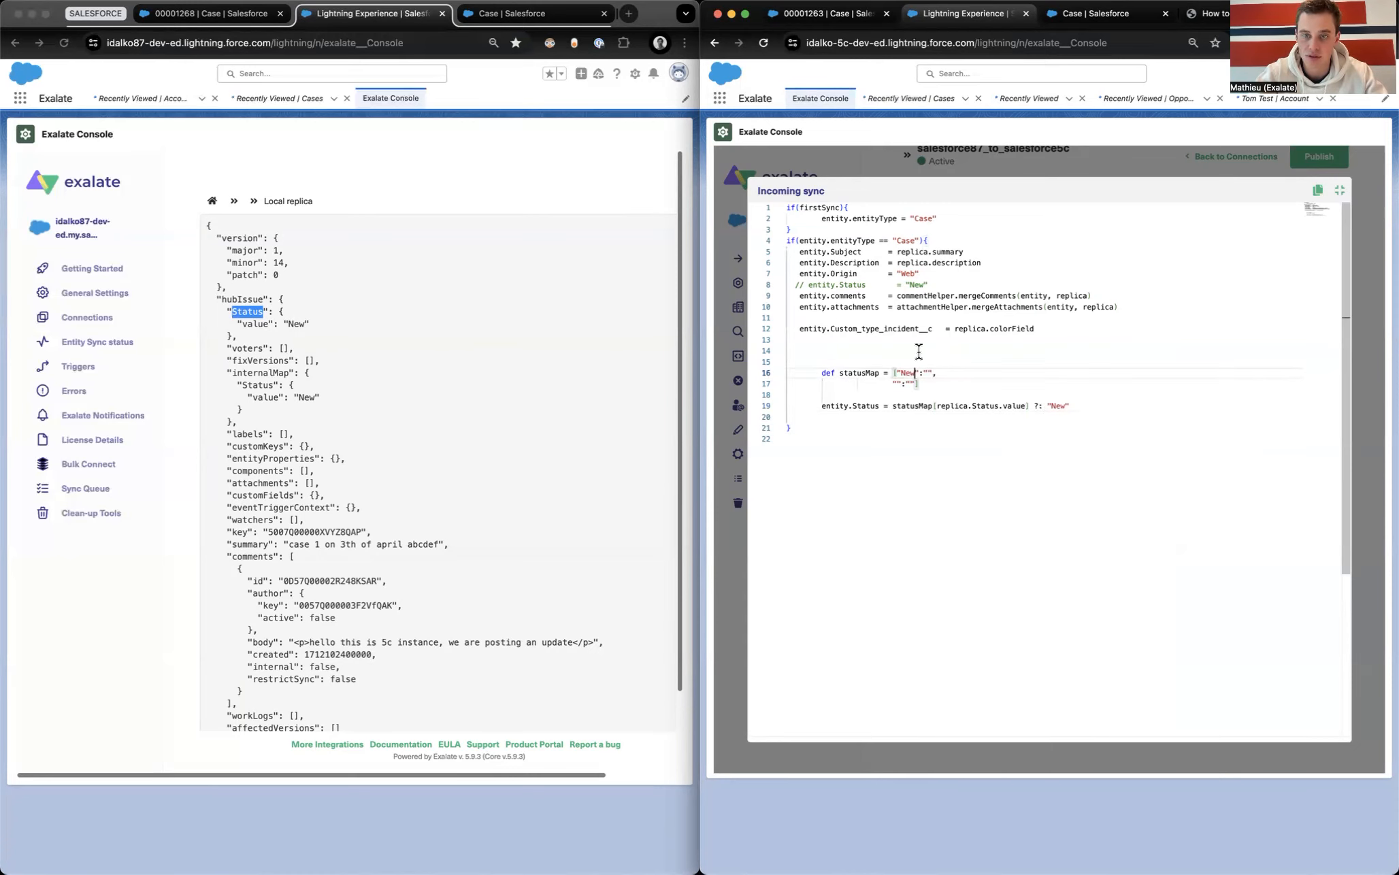
pyautogui.click(211, 14)
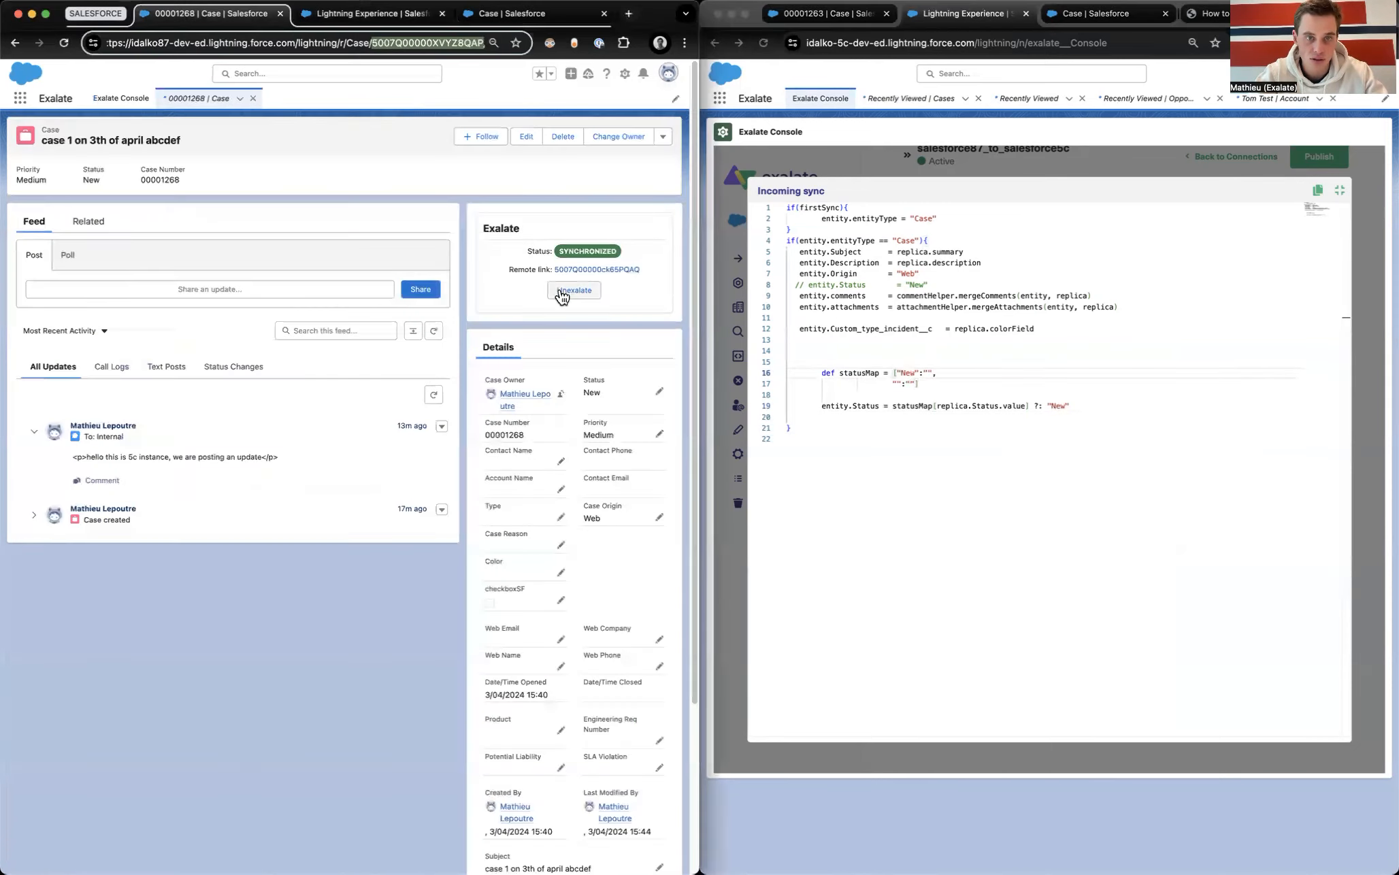
pyautogui.click(661, 392)
pyautogui.click(653, 422)
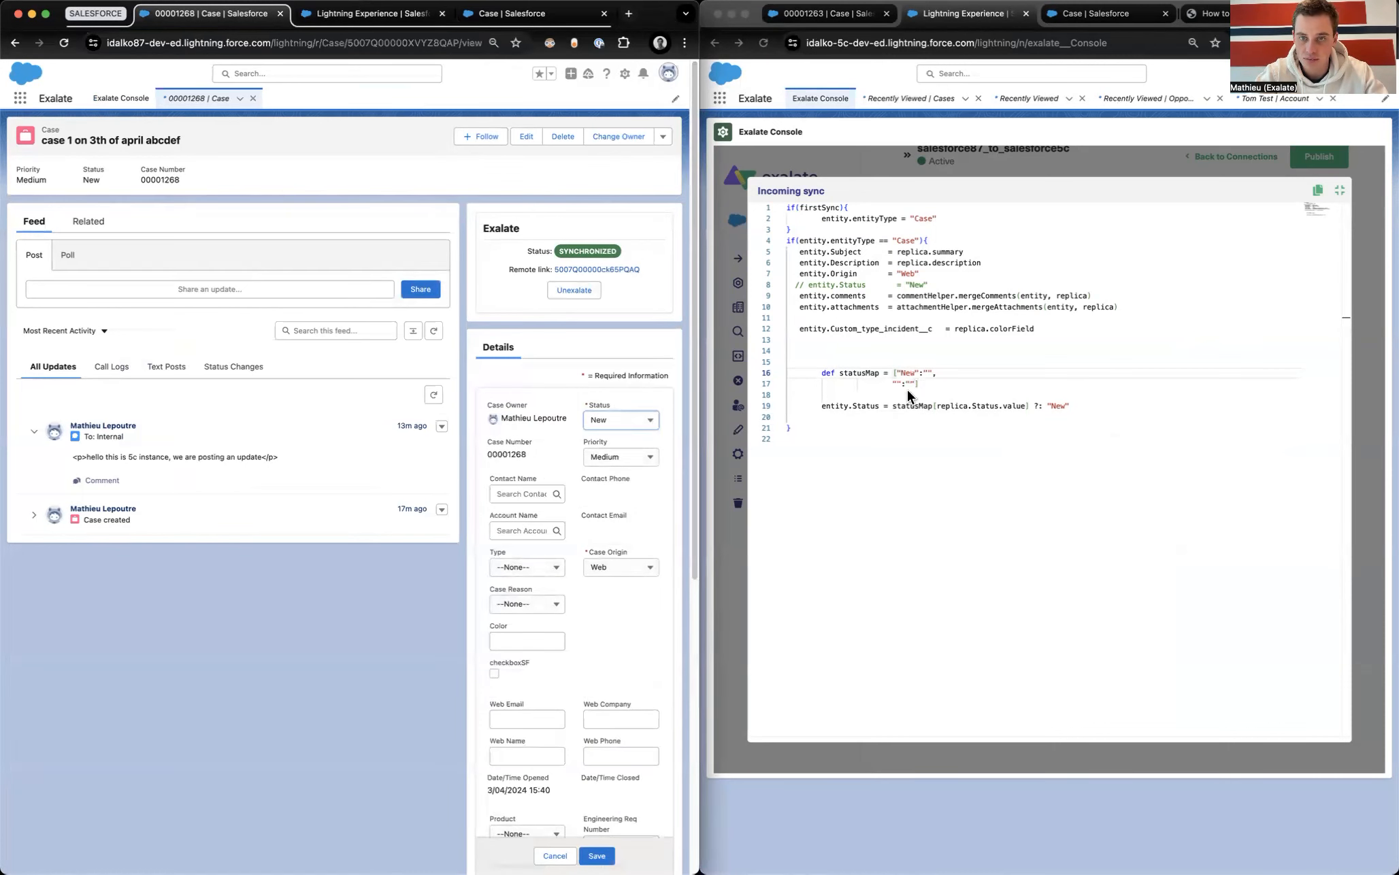
pyautogui.click(929, 373)
pyautogui.write('N')
pyautogui.write('ew", "')
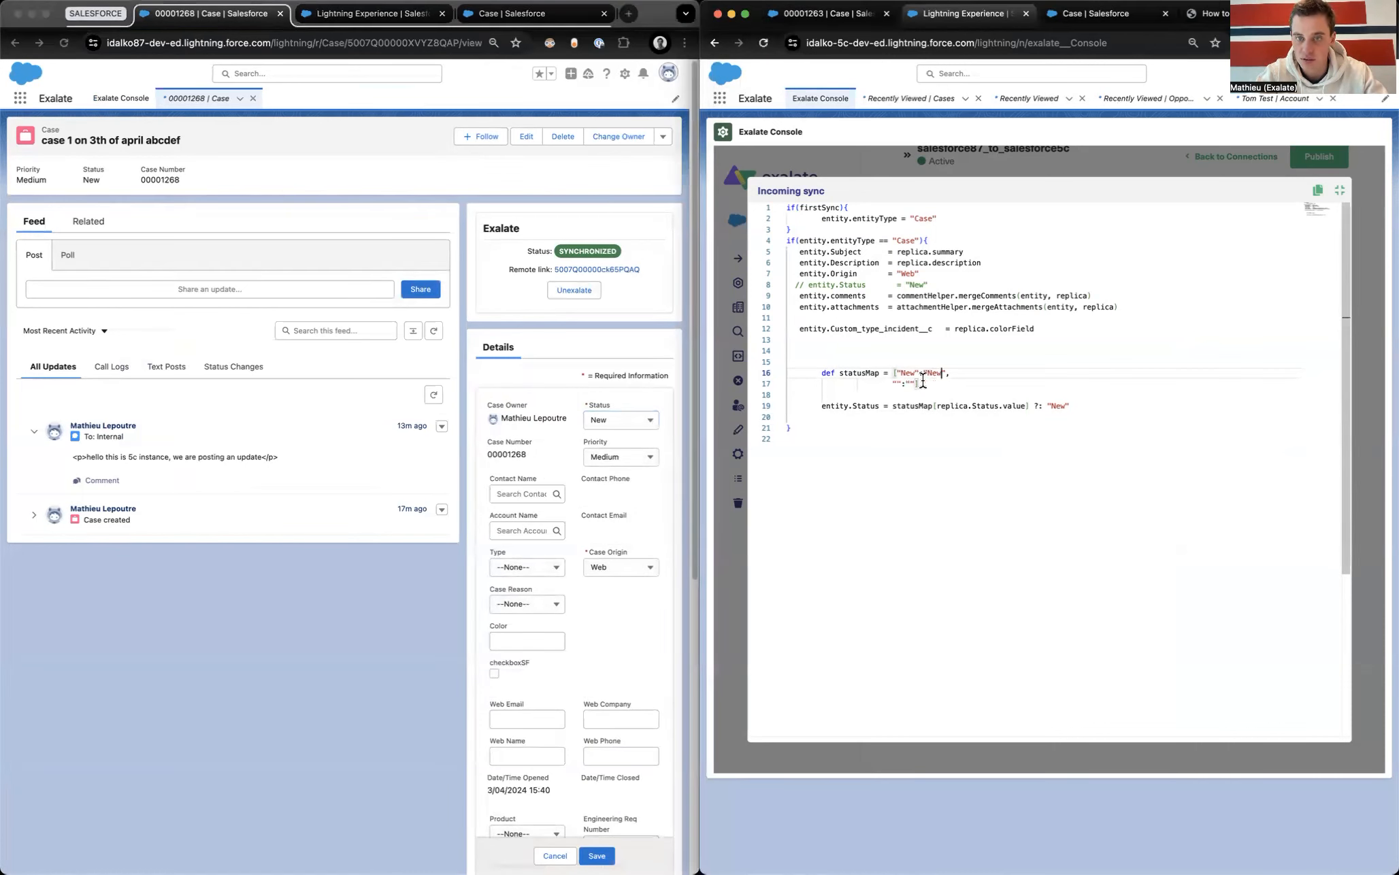
pyautogui.write('Working":"')
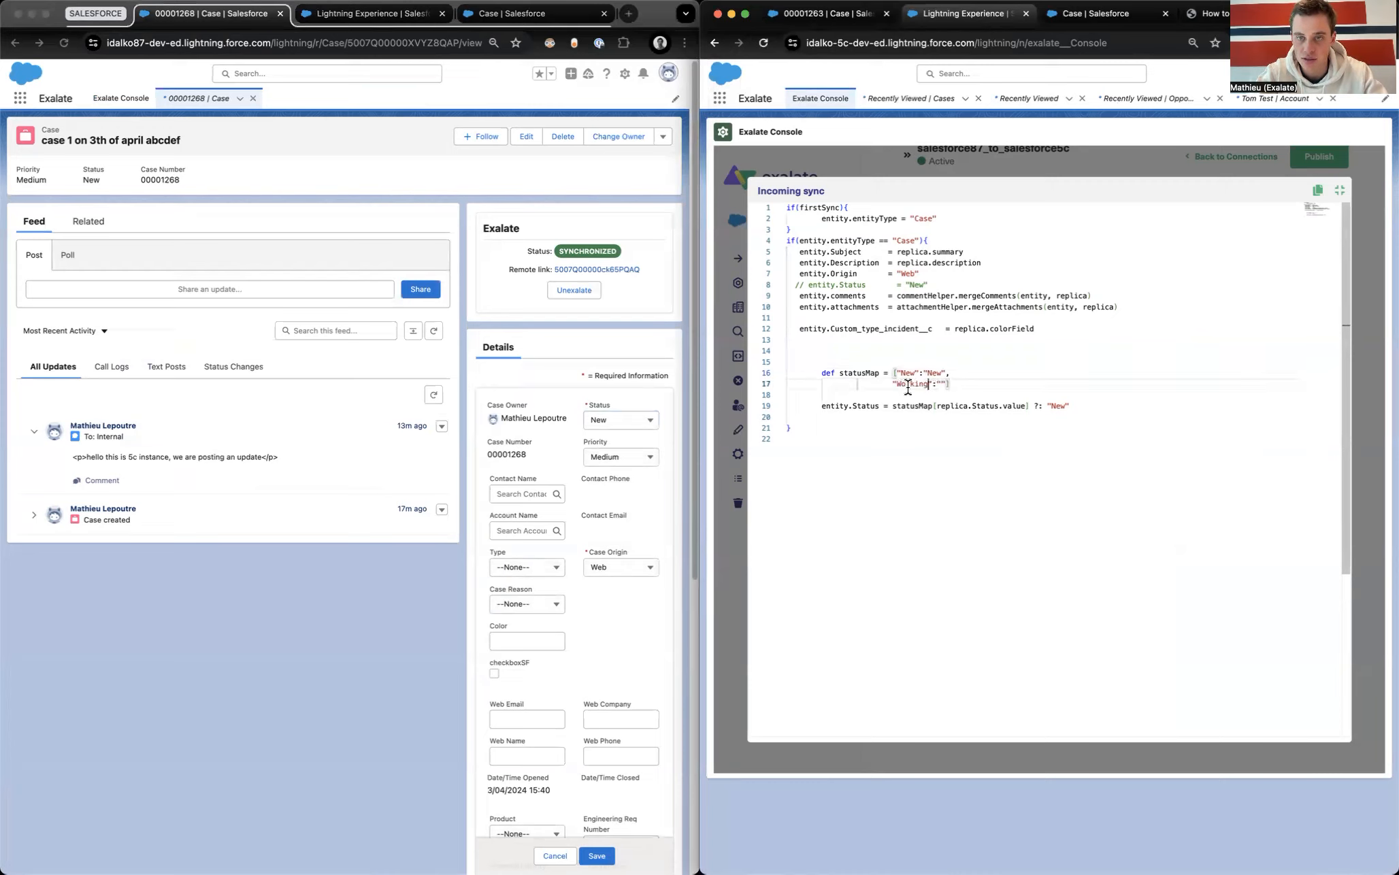
pyautogui.write('Escalated')
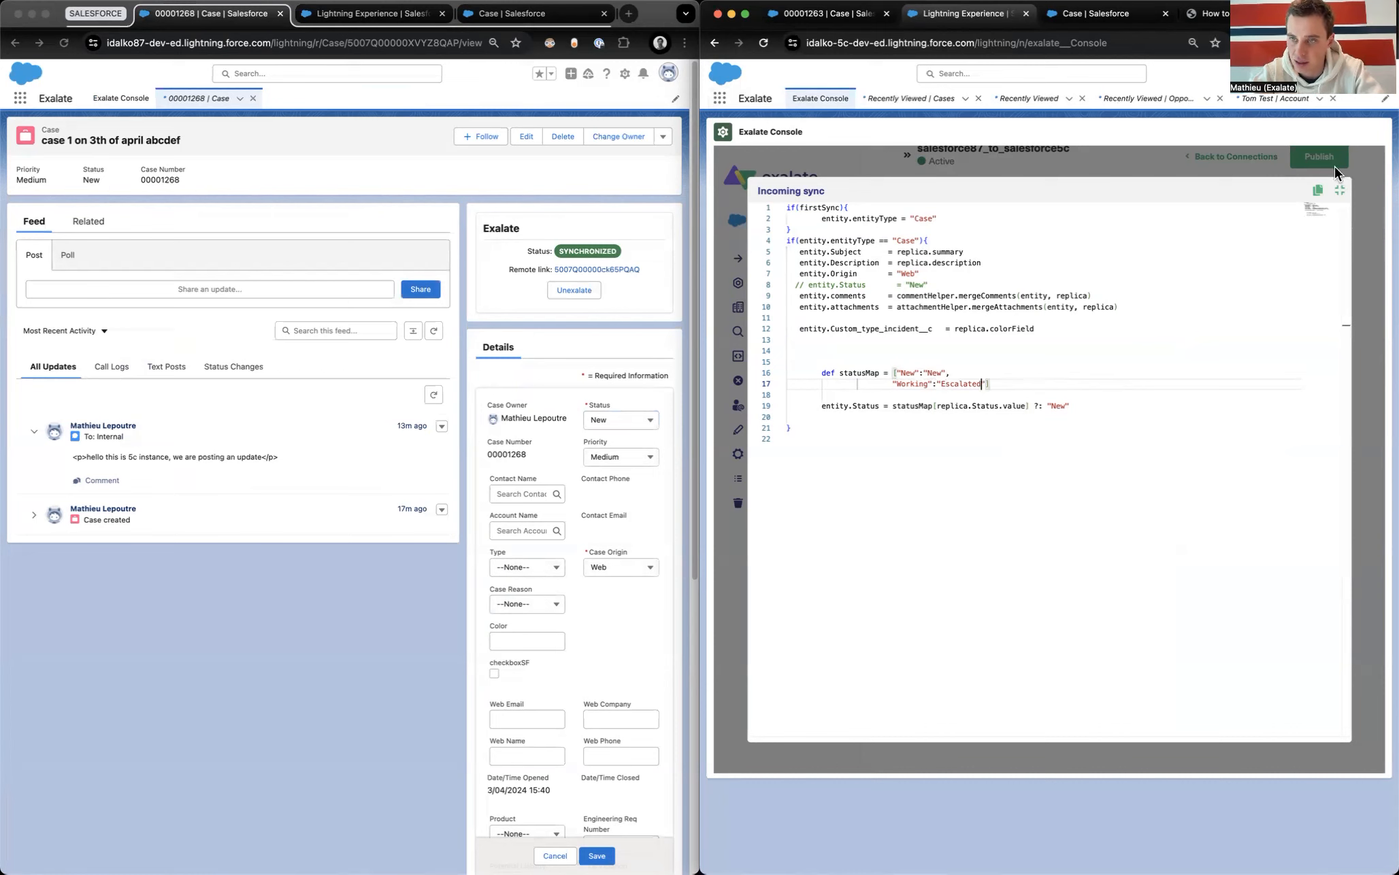
# Step: Collapse the enlarged incoming editor and publish the updated sync rules
pyautogui.click(1339, 189)
pyautogui.click(1313, 222)
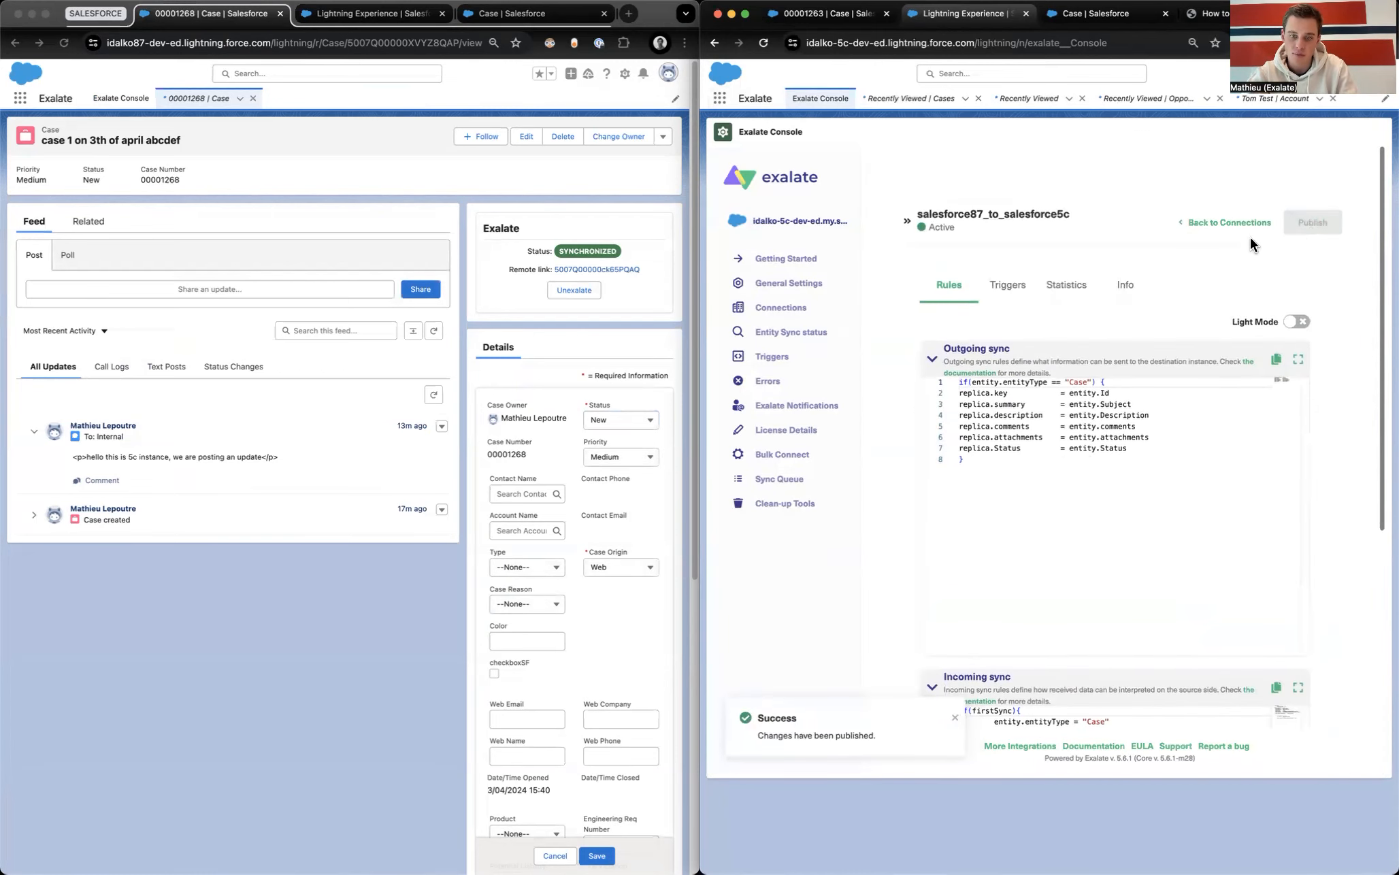
pyautogui.click(1208, 13)
# Step: Highlight the Salesforce Incoming statusMap example code in the How to sync statuses article
pyautogui.click(929, 527)
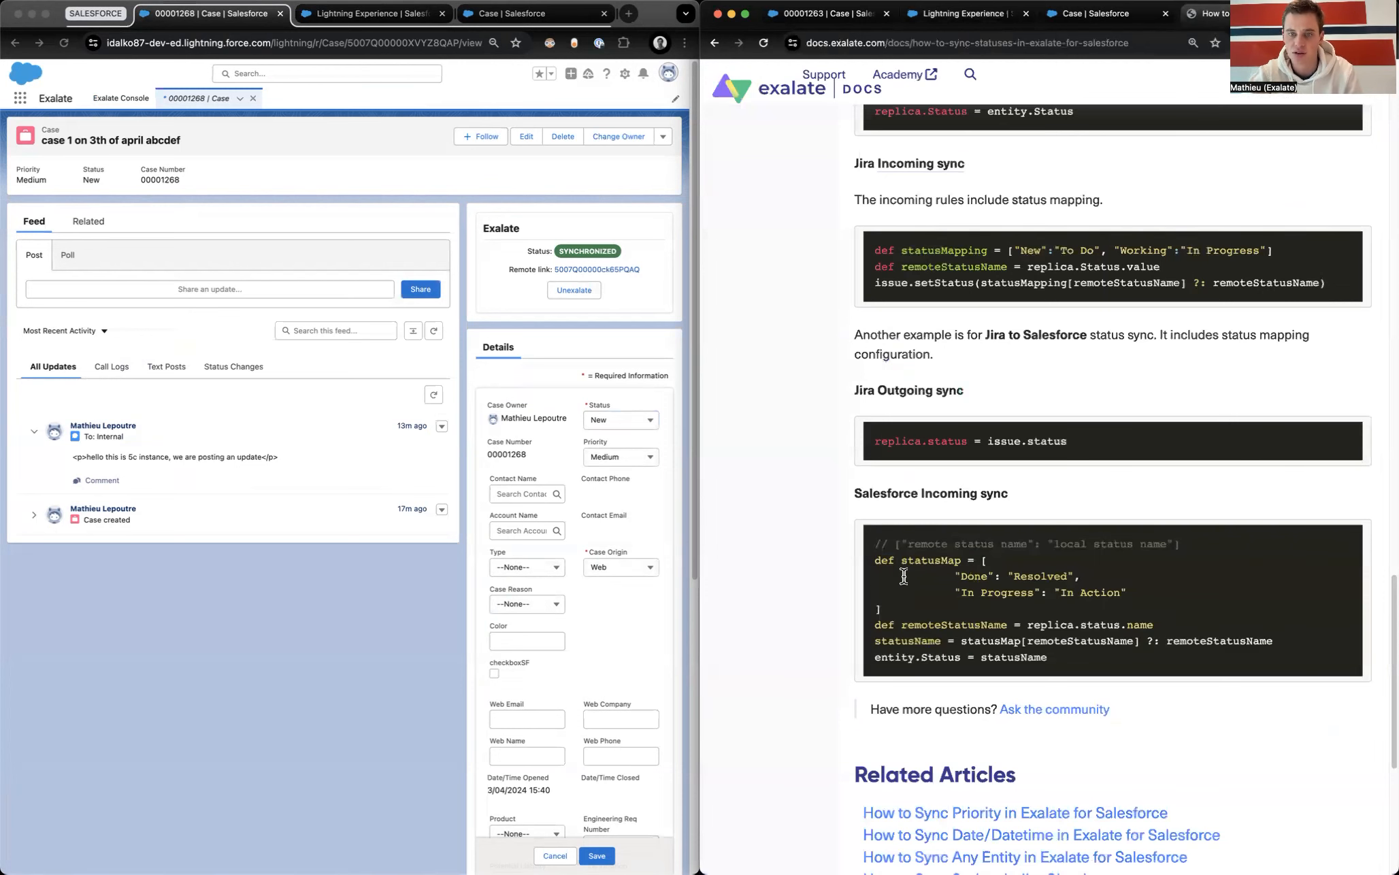
pyautogui.scroll(20, 986, 369)
pyautogui.scroll(-20, 1013, 270)
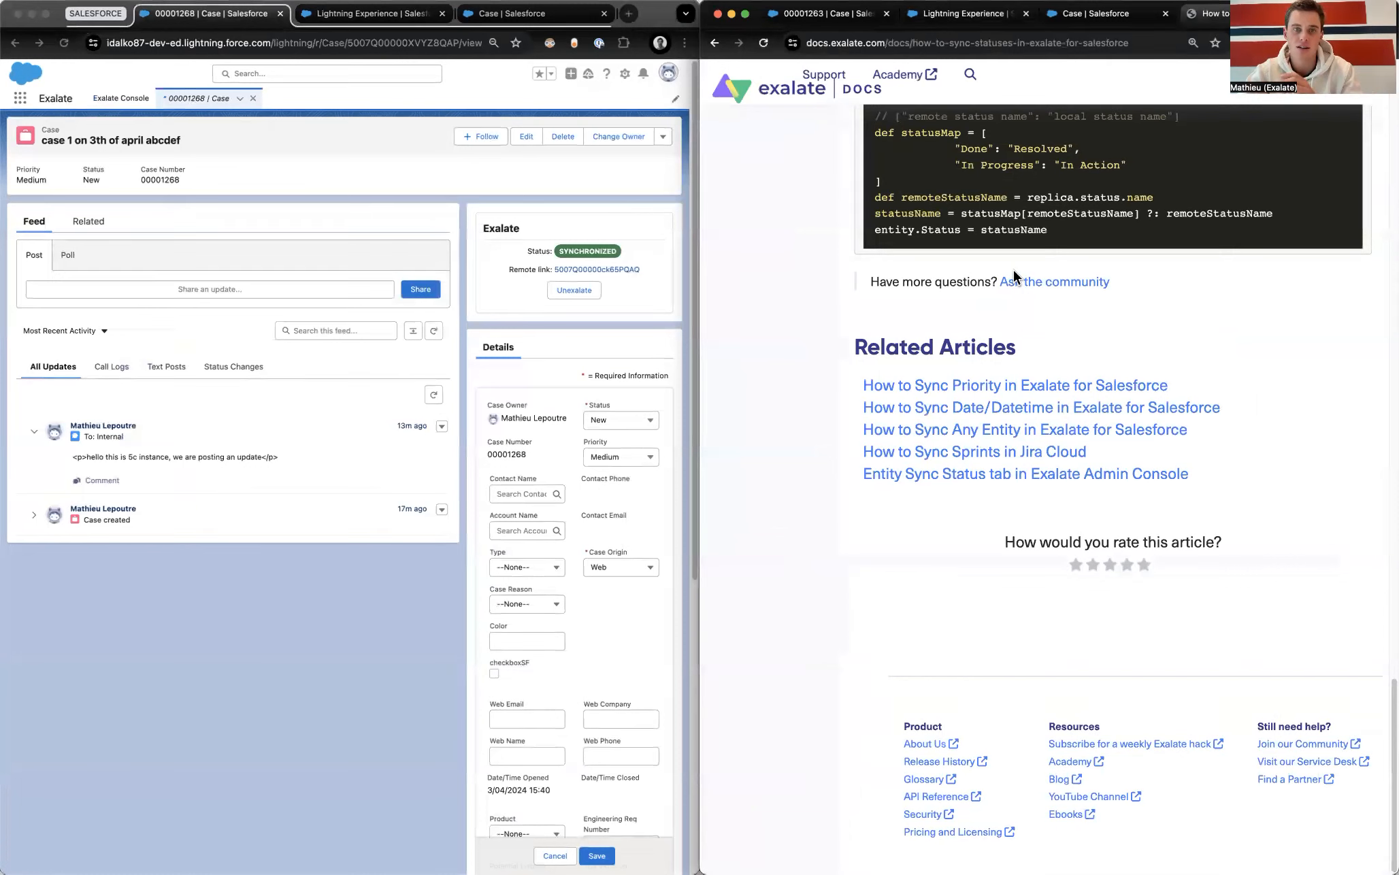
pyautogui.scroll(3, 959, 350)
pyautogui.moveTo(923, 333); pyautogui.dragTo(953, 448)
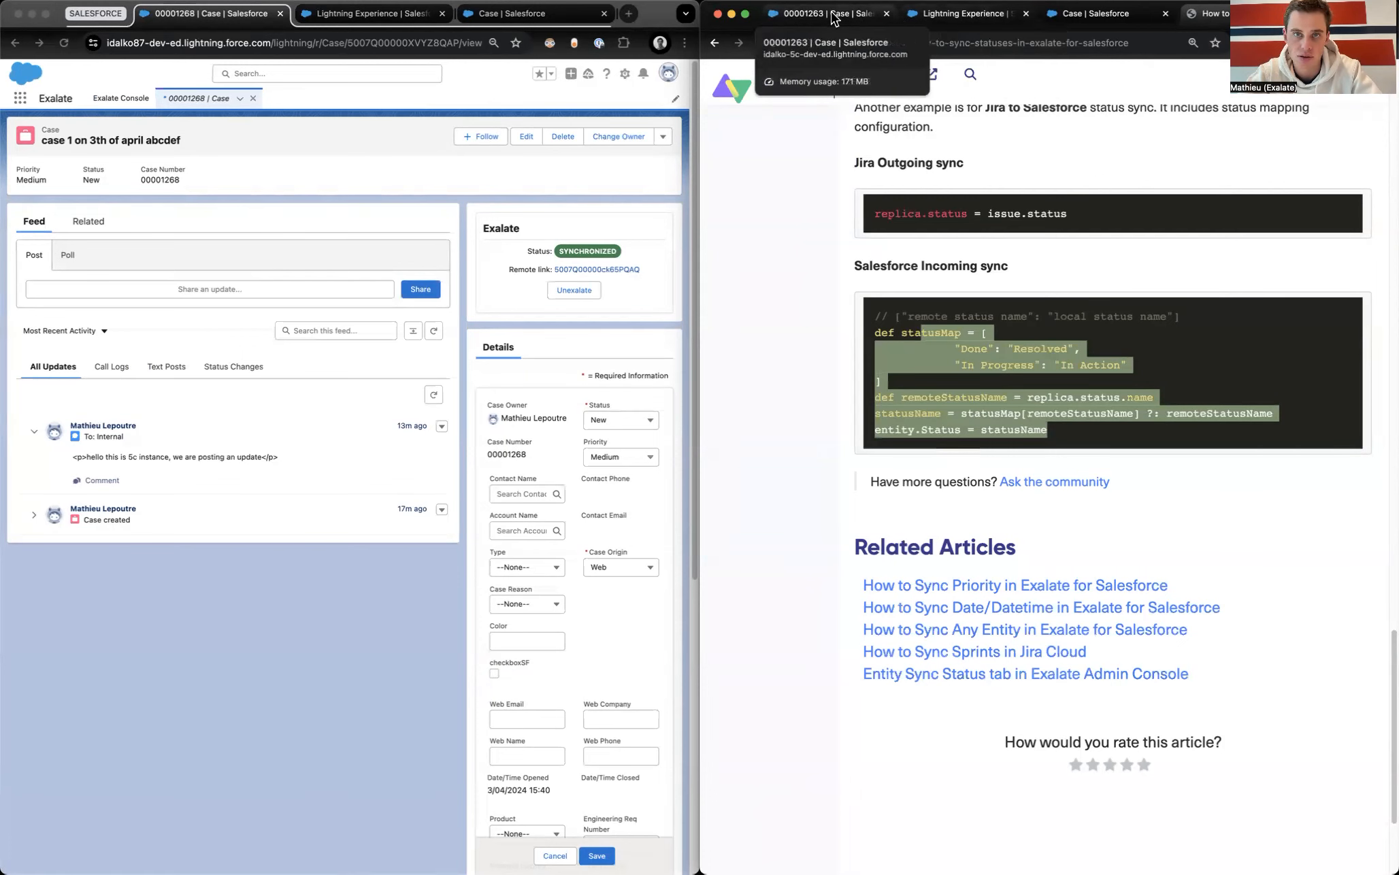
# Step: Set case 00001268's Status to Working, save it, and show case 00001263 in the other org
pyautogui.click(929, 17)
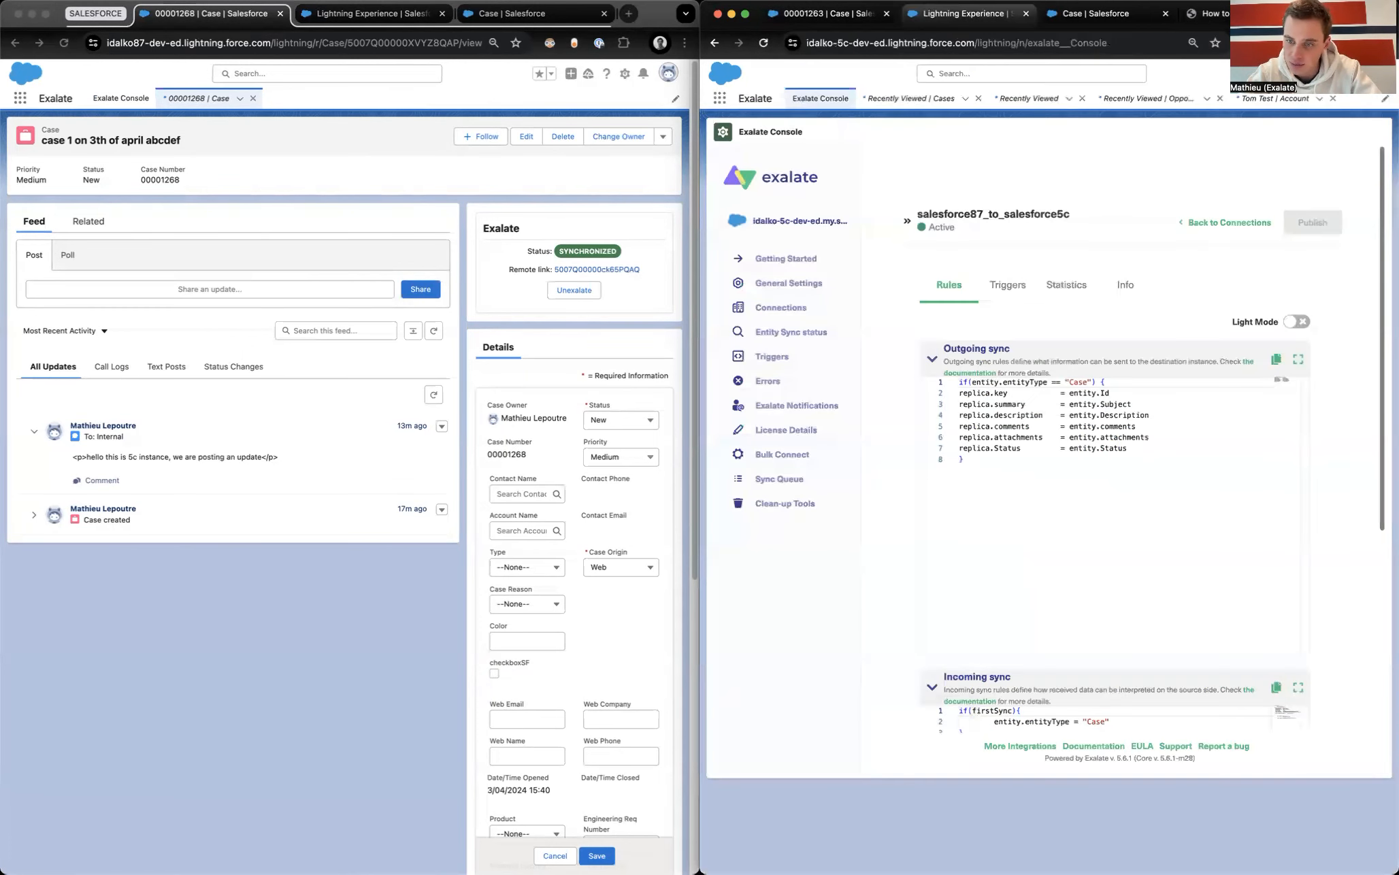
pyautogui.click(591, 420)
pyautogui.click(605, 423)
pyautogui.click(615, 483)
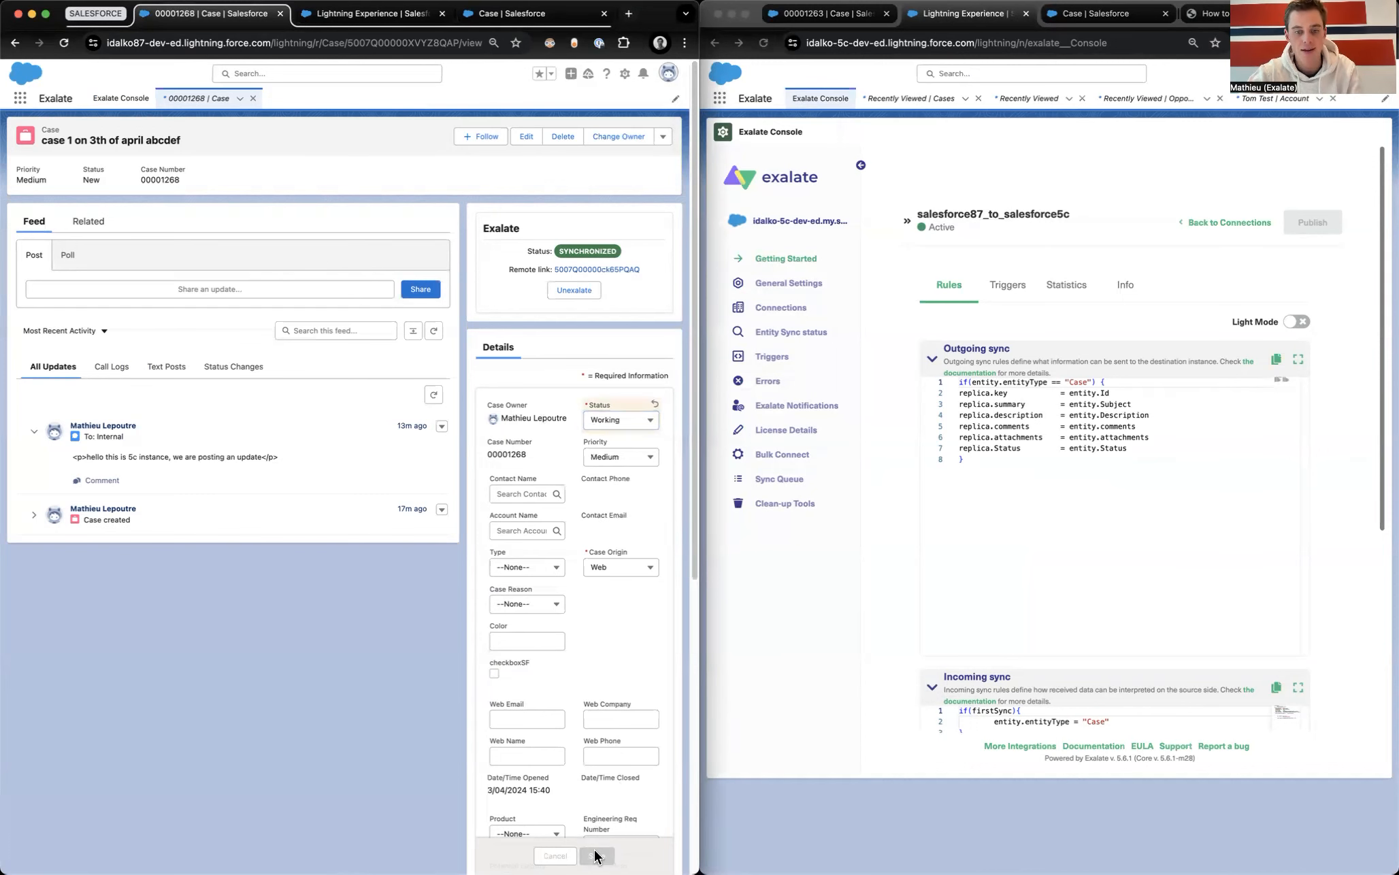
pyautogui.click(597, 856)
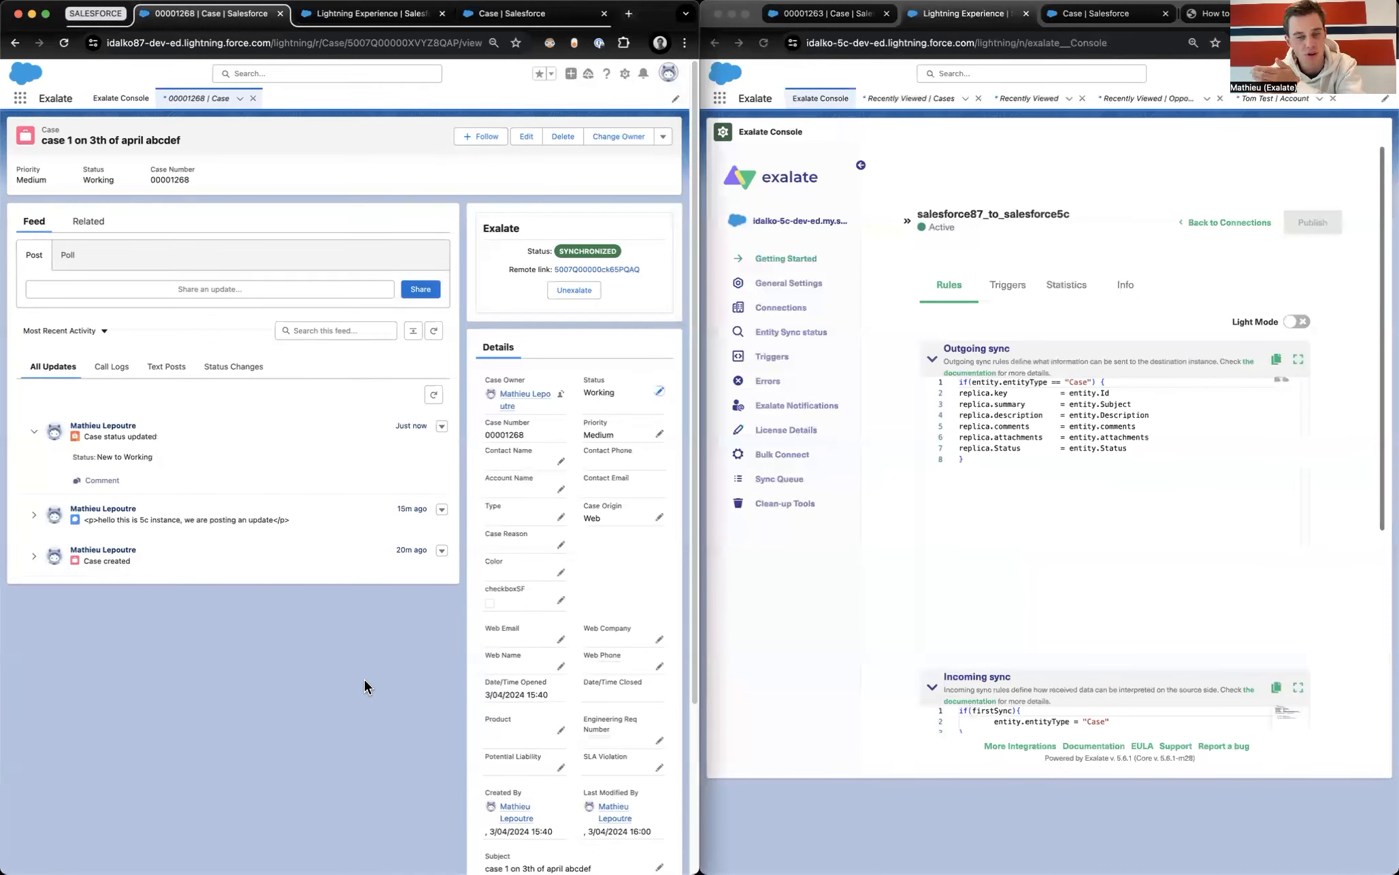
pyautogui.click(823, 19)
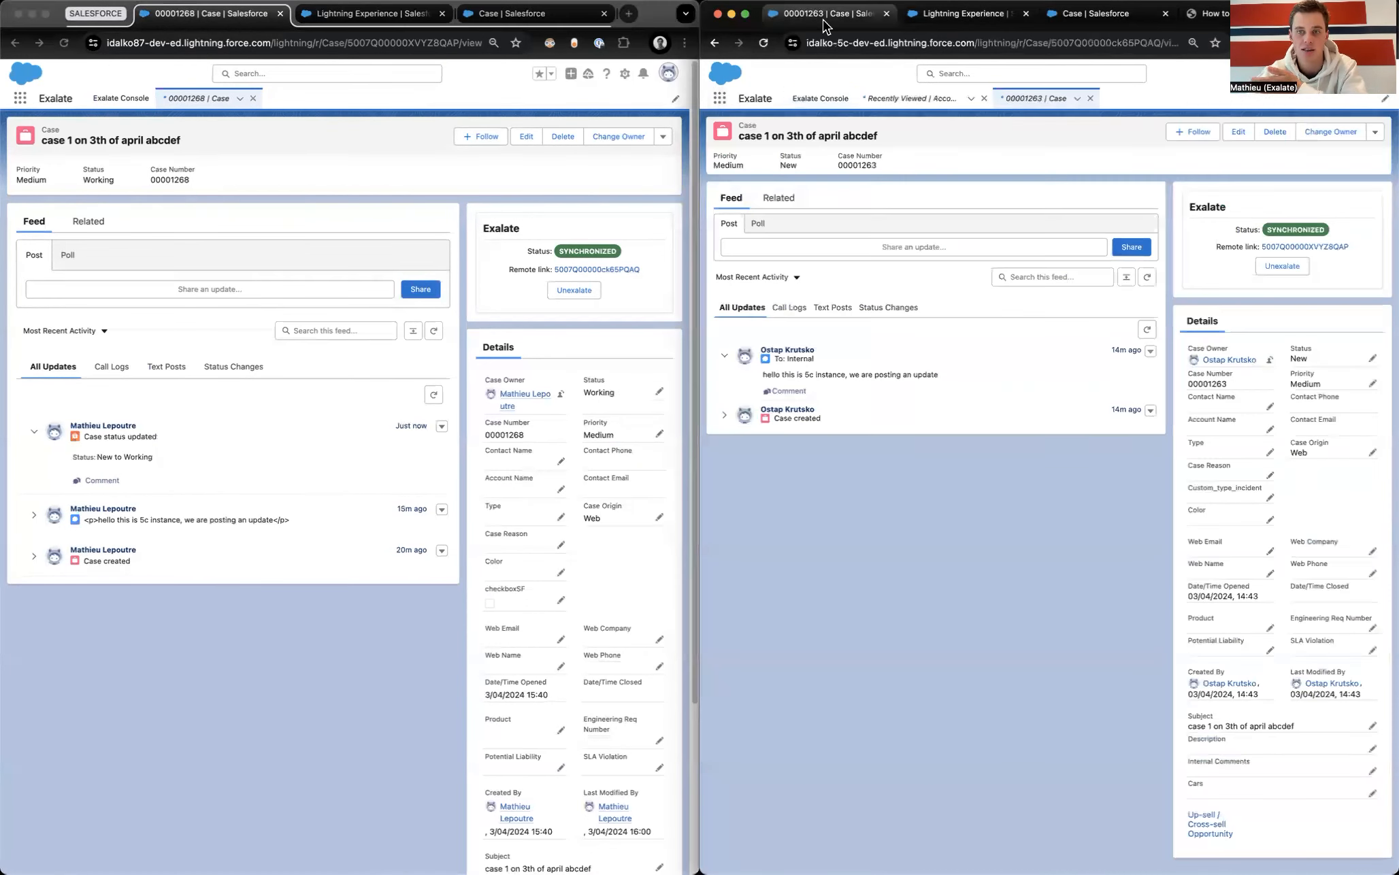
# Step: Reload both orgs' case pages repeatedly until case 00001263 shows Status Escalated
pyautogui.click(763, 43)
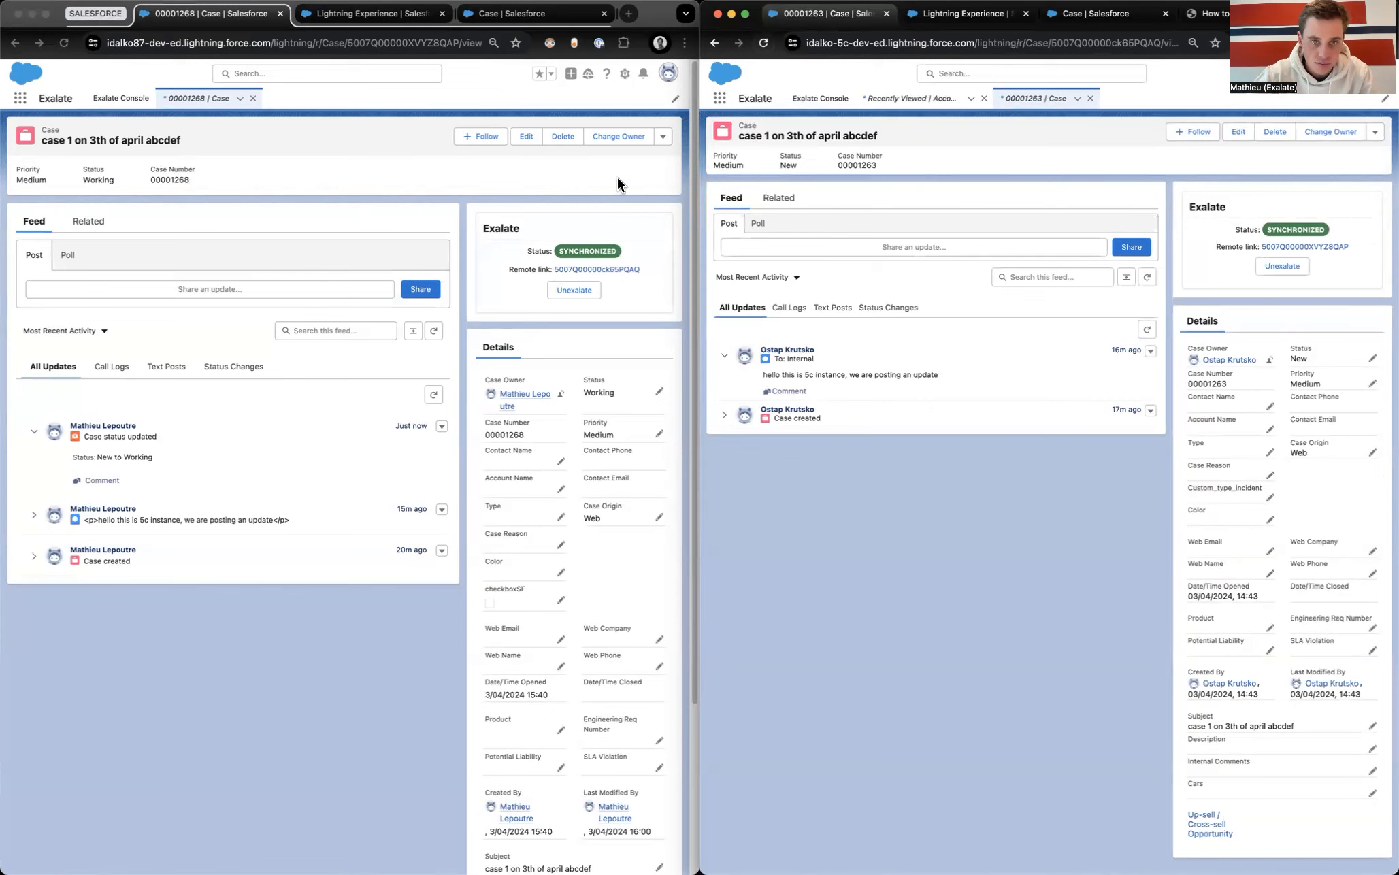
pyautogui.click(301, 637)
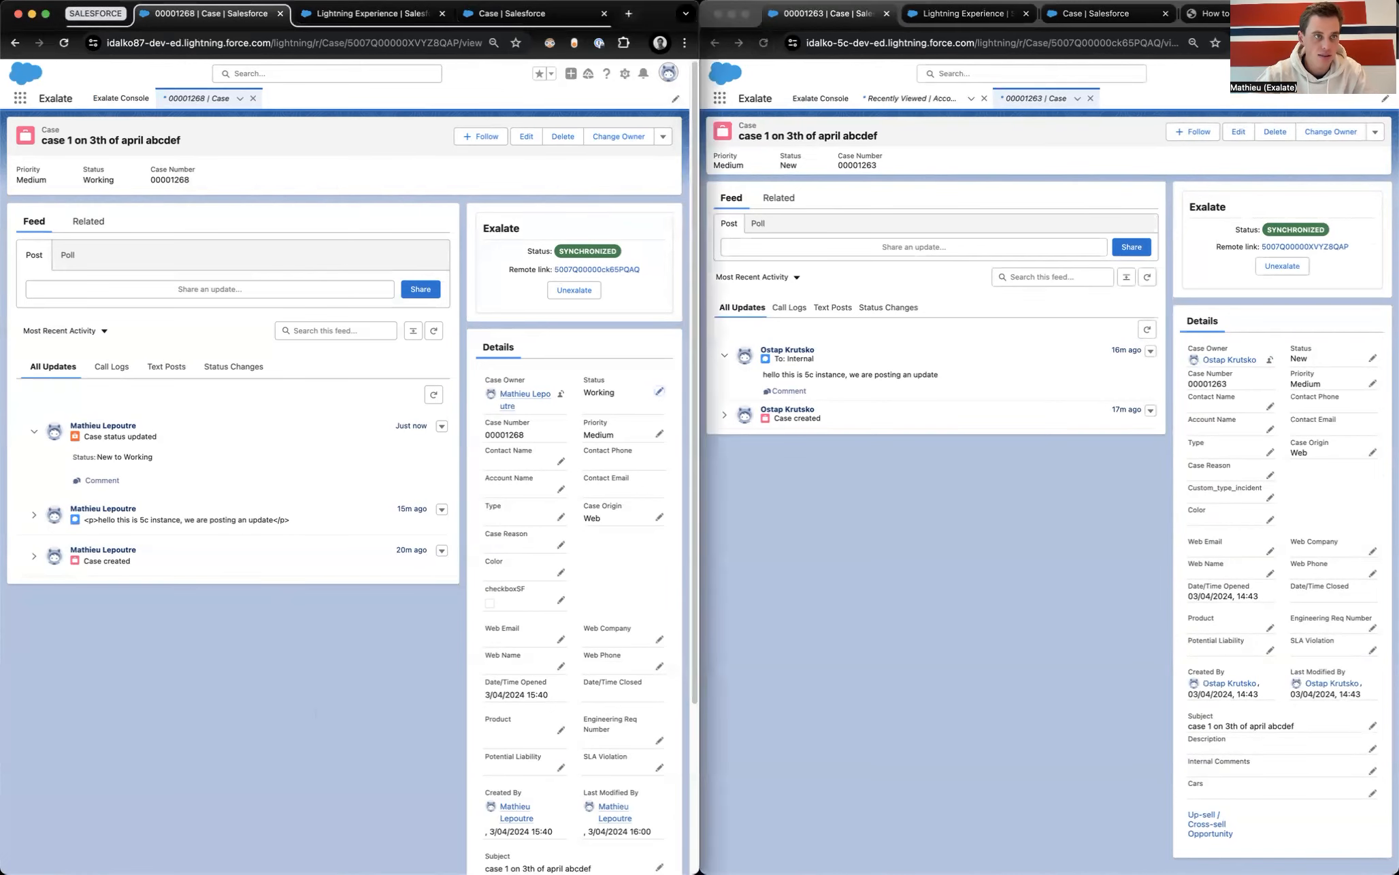
pyautogui.click(68, 42)
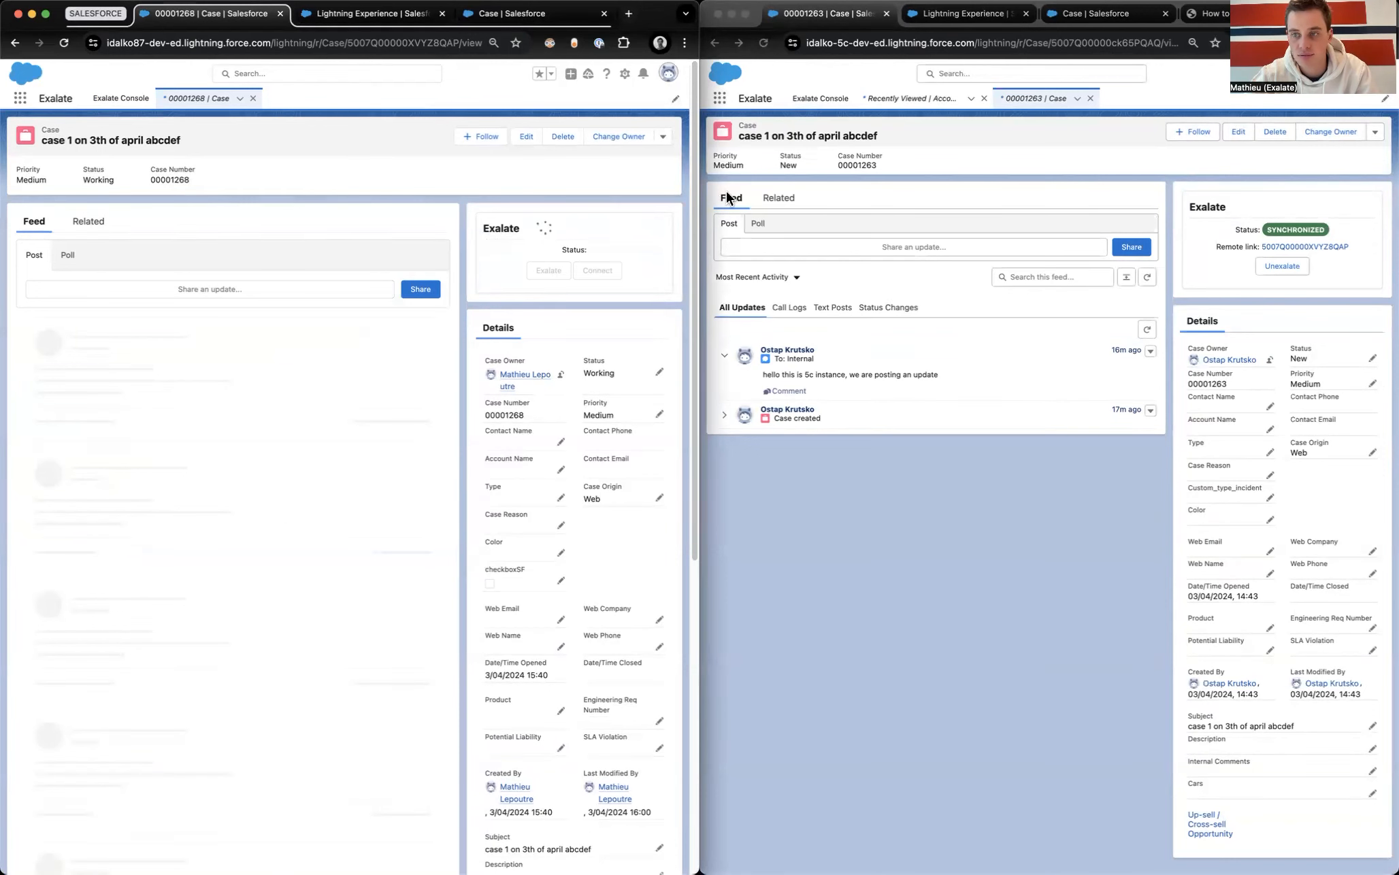
pyautogui.click(765, 41)
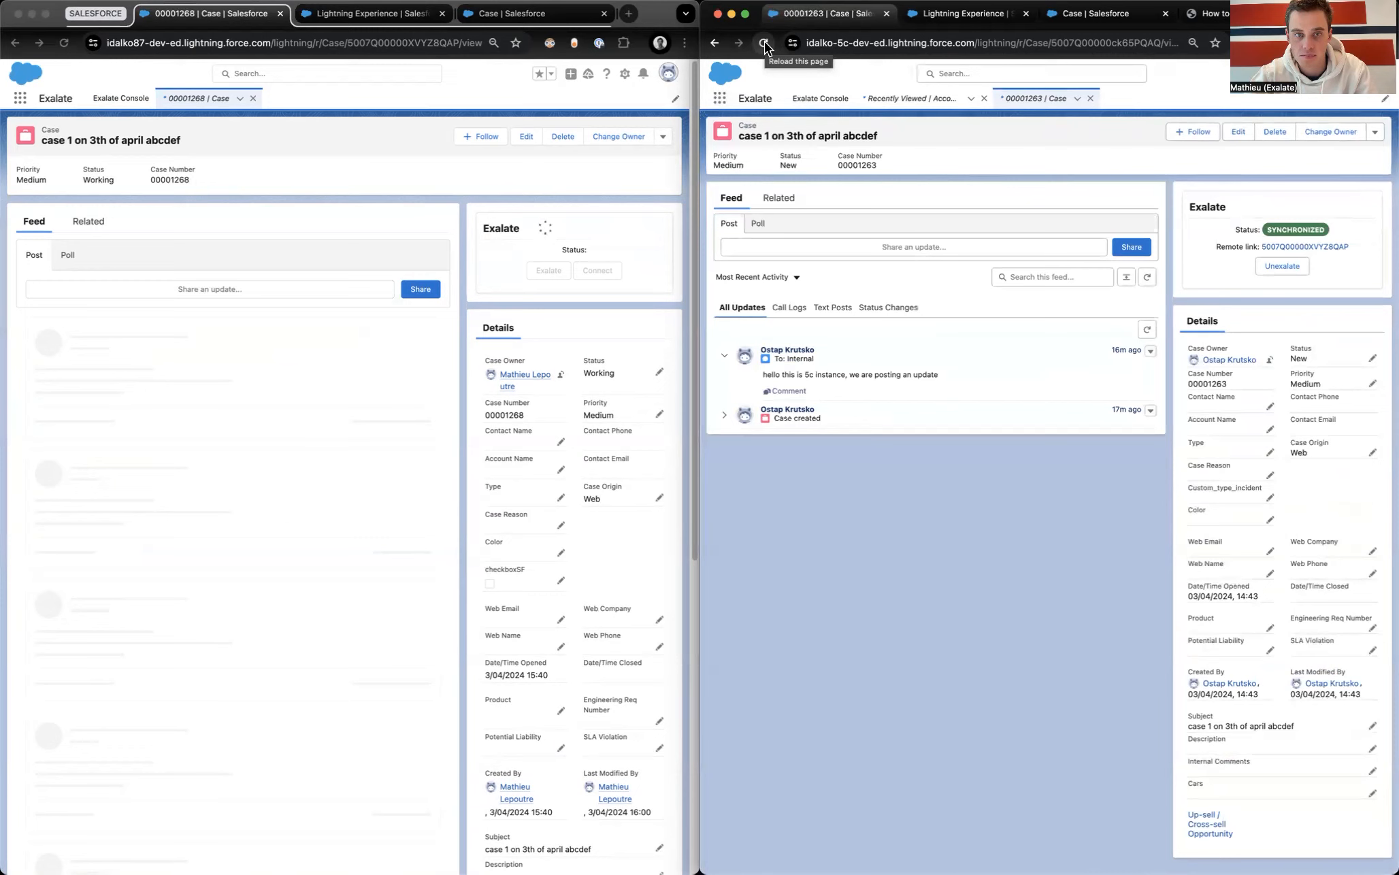
pyautogui.click(764, 41)
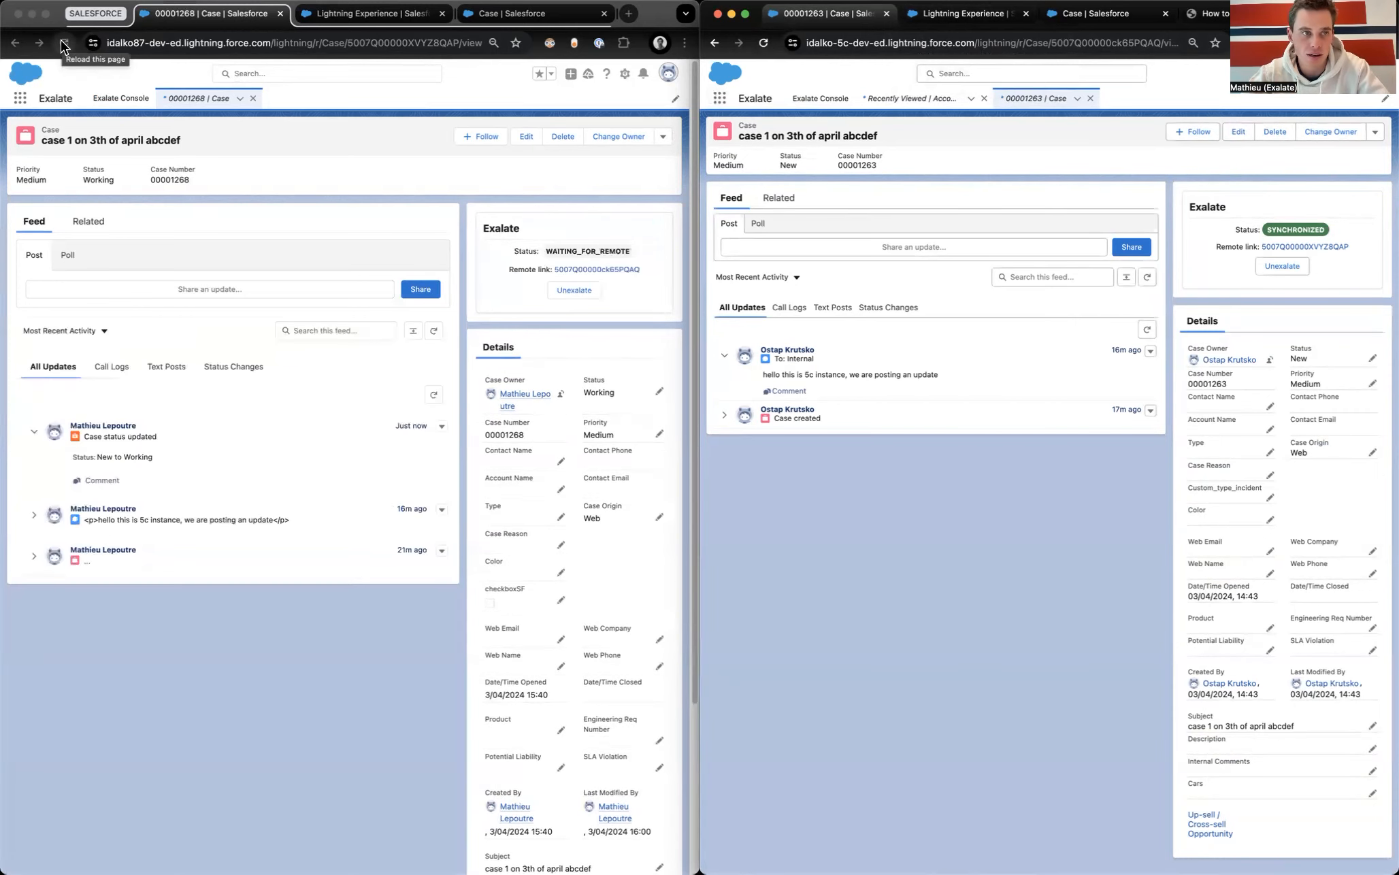
pyautogui.click(61, 42)
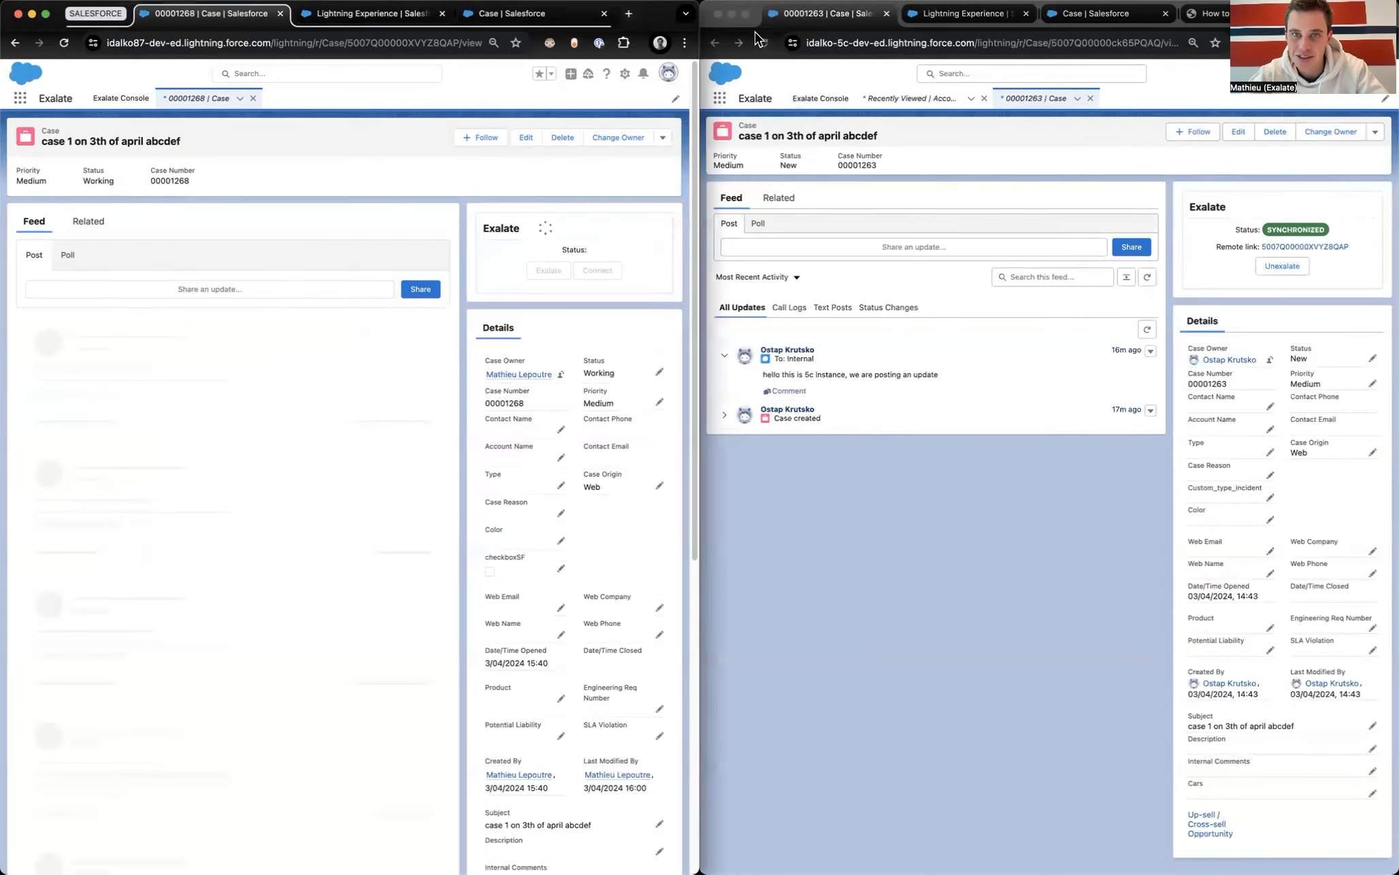
pyautogui.click(763, 43)
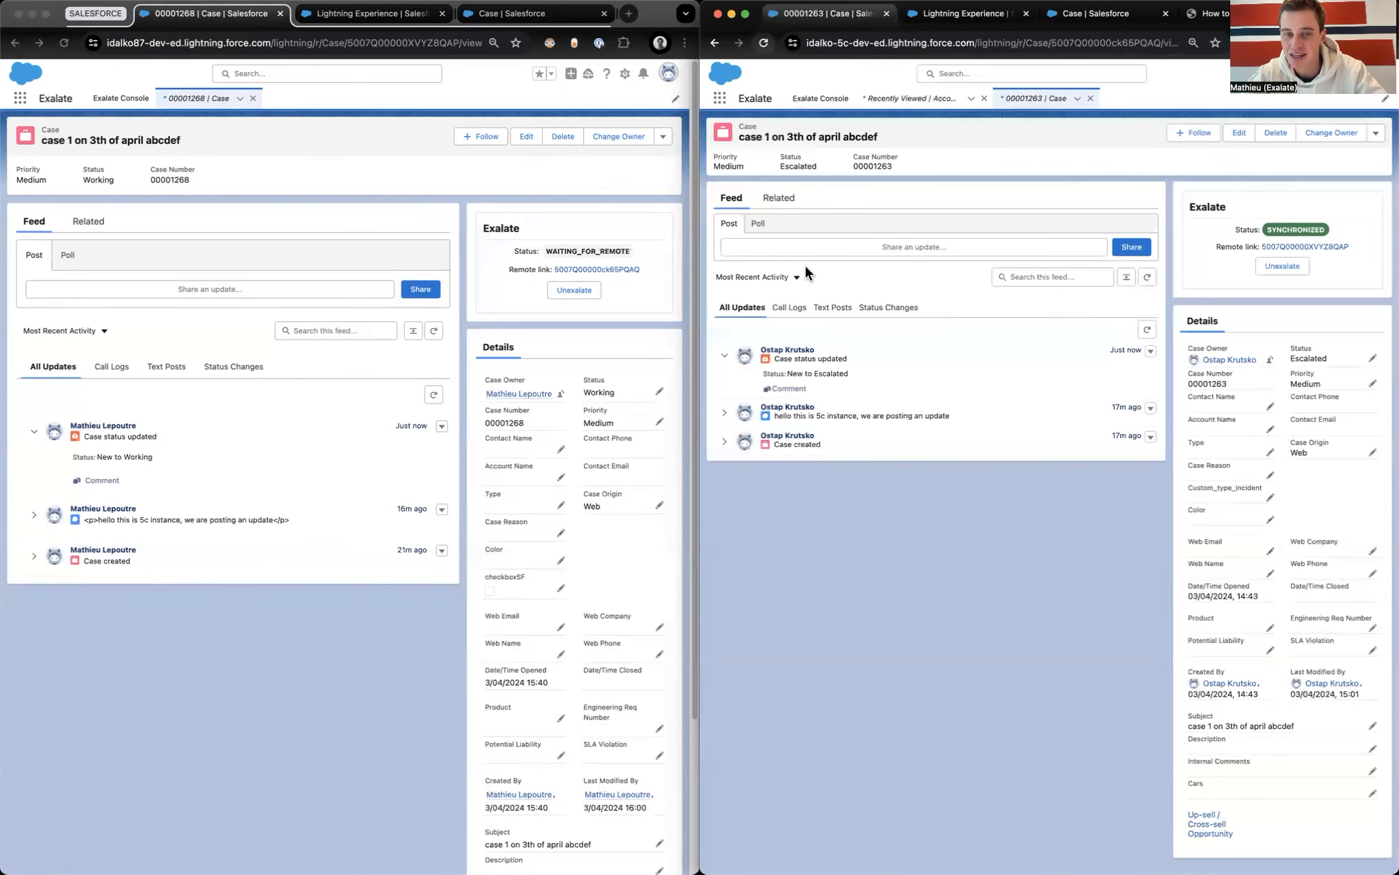
pyautogui.scroll(5, 1286, 340)
pyautogui.scroll(-5, 1285, 340)
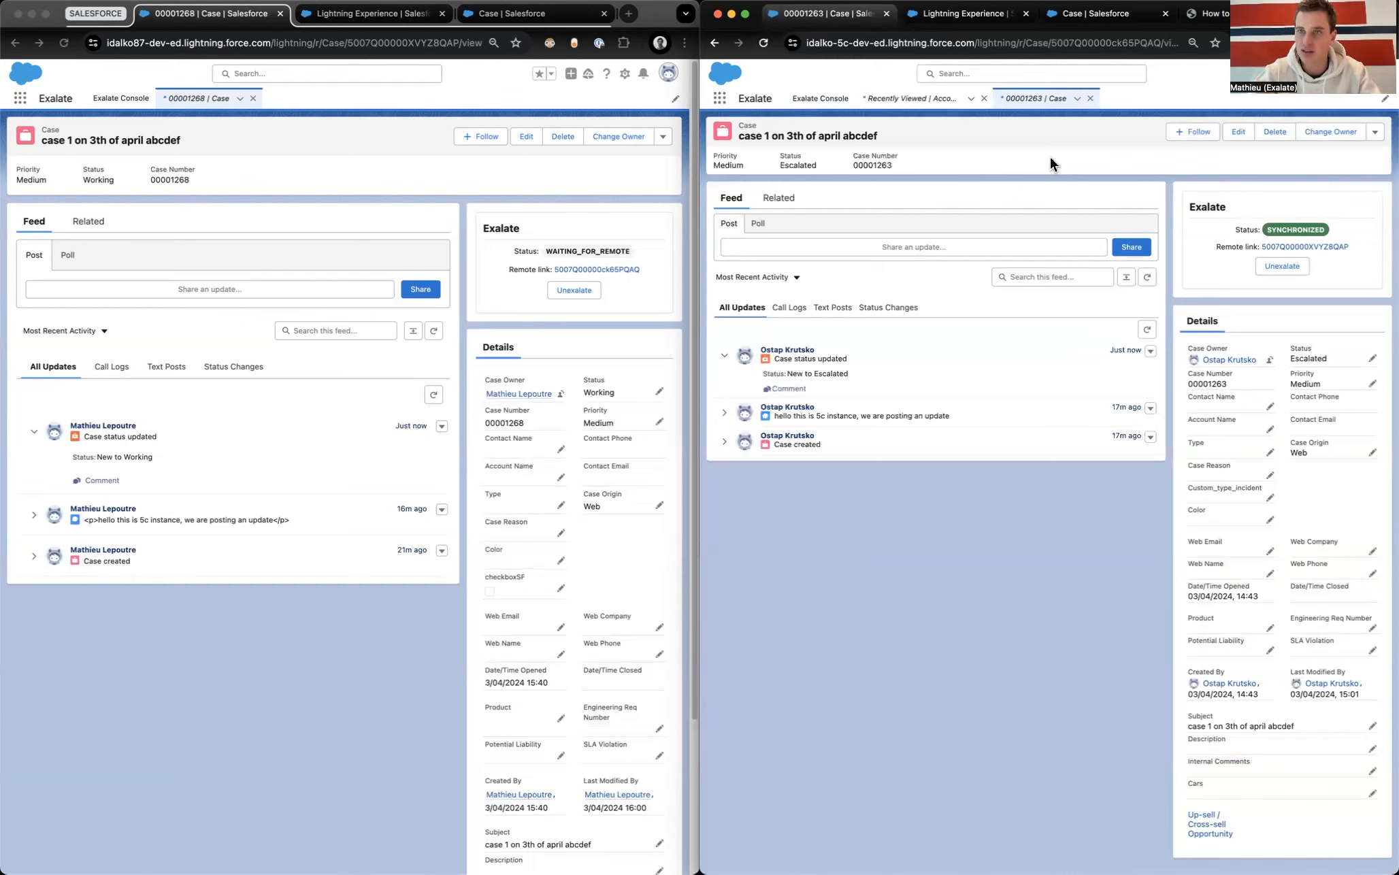
# Step: Load docs.exalate.com/docs in a new tab and widen the window to full screen
pyautogui.press('super+t')
pyautogui.write('docs')
pyautogui.press('Return')
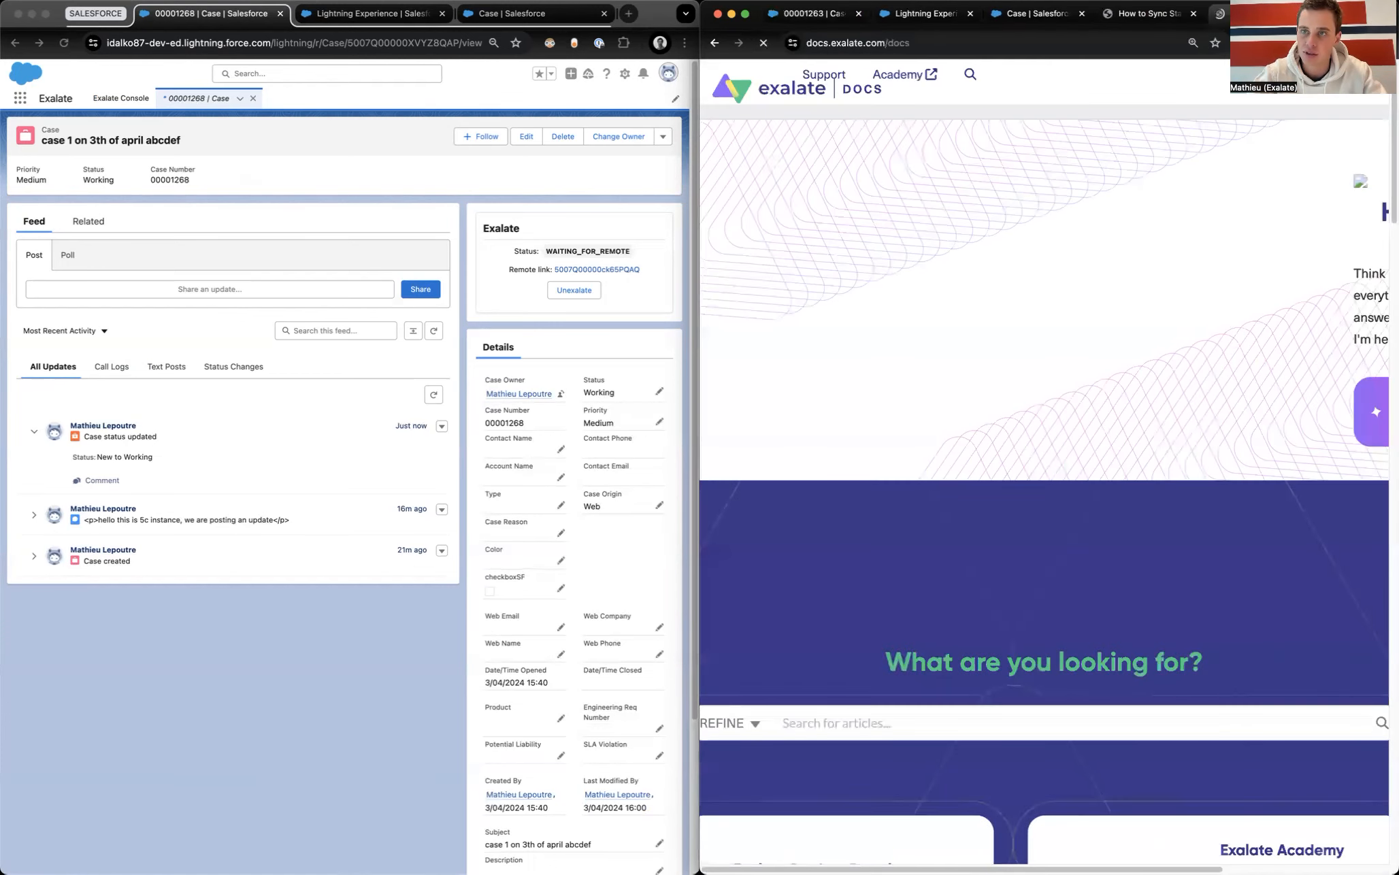
pyautogui.moveTo(699, 409); pyautogui.dragTo(2, 409)
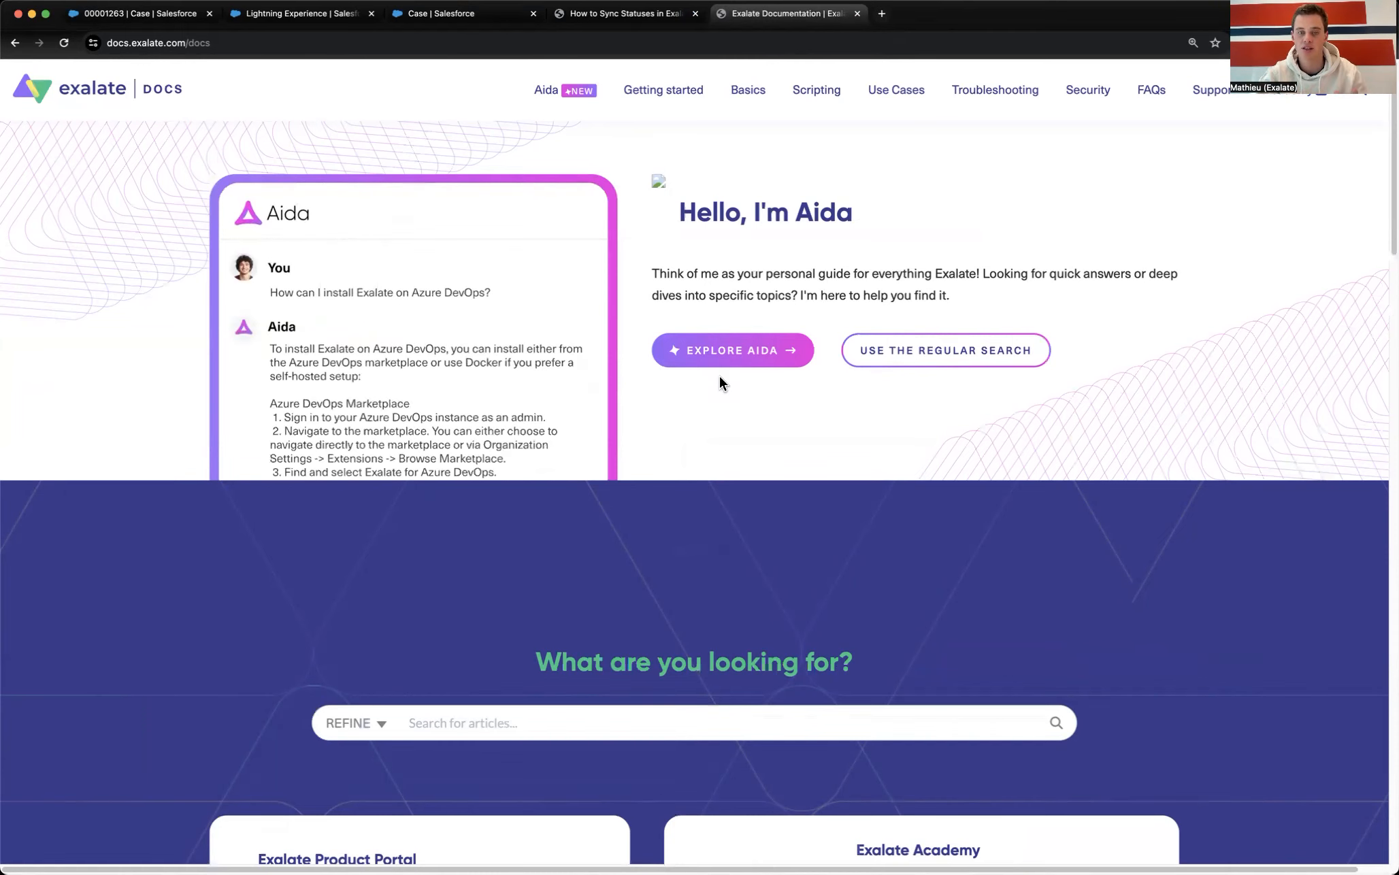
# Step: Open the Aida assistant page and start a new chat with Aida
pyautogui.click(721, 351)
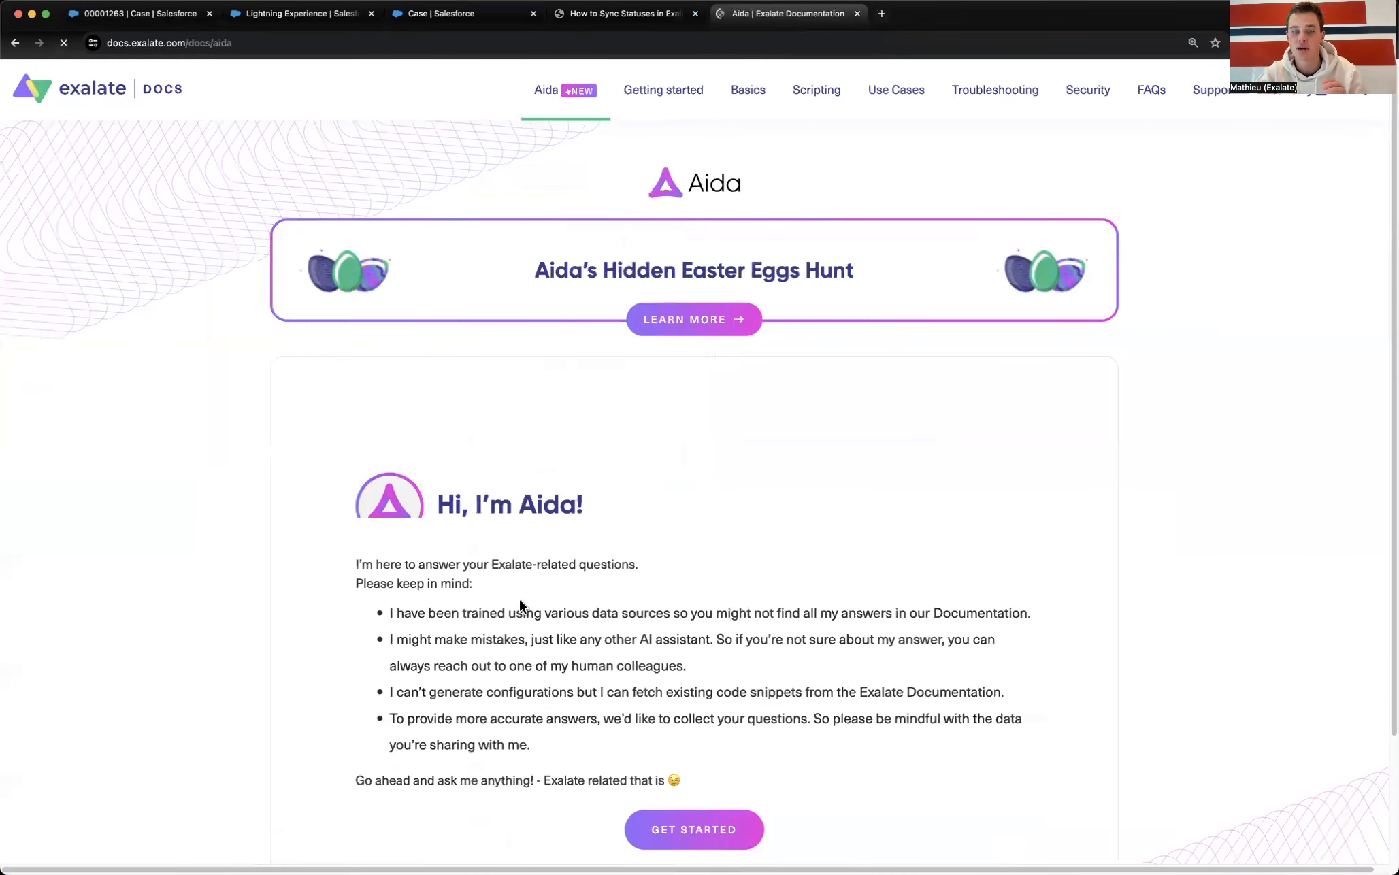
pyautogui.scroll(-1, 639, 687)
pyautogui.click(666, 723)
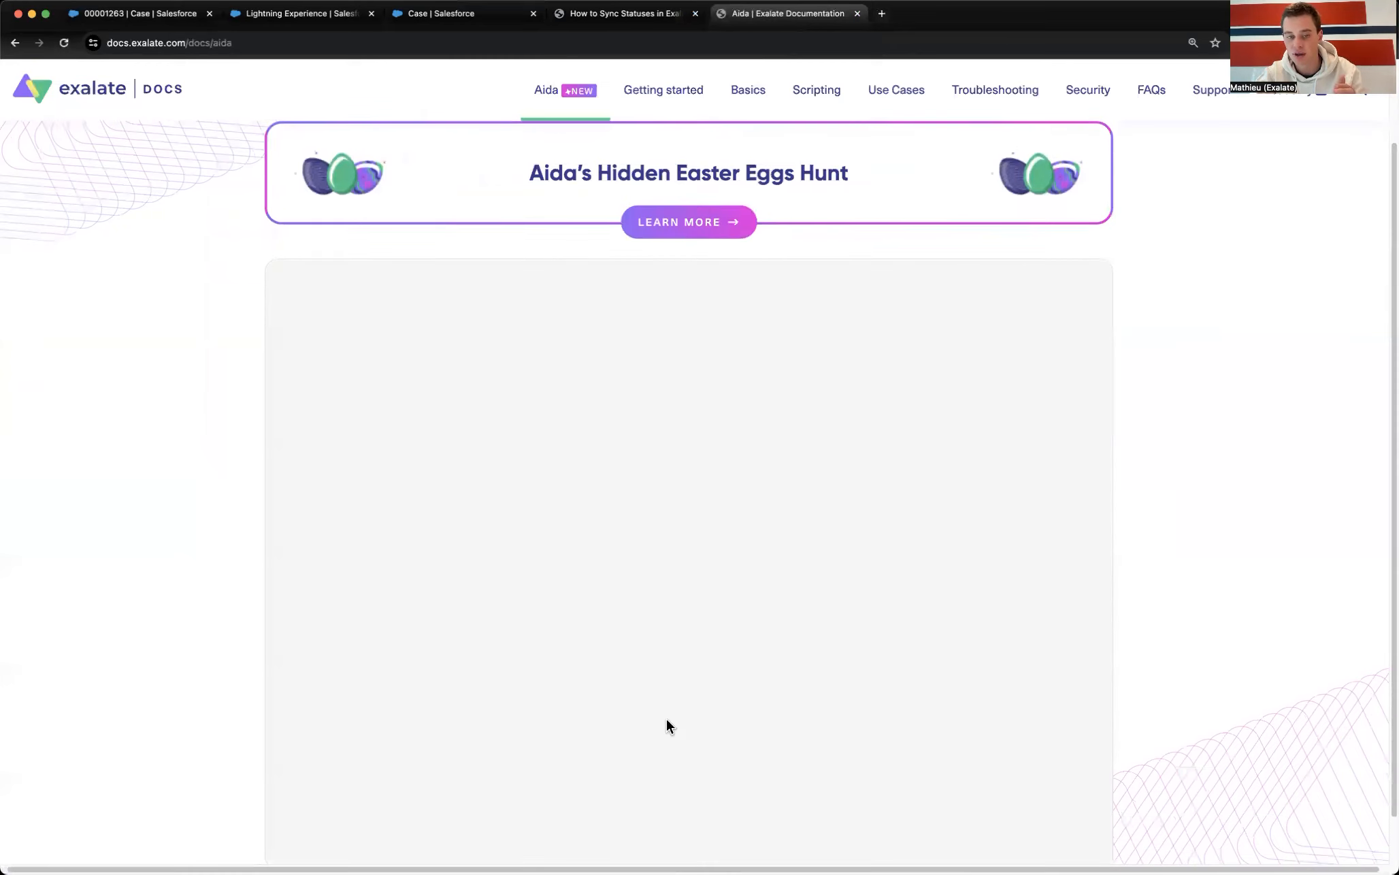
pyautogui.scroll(-1, 443, 646)
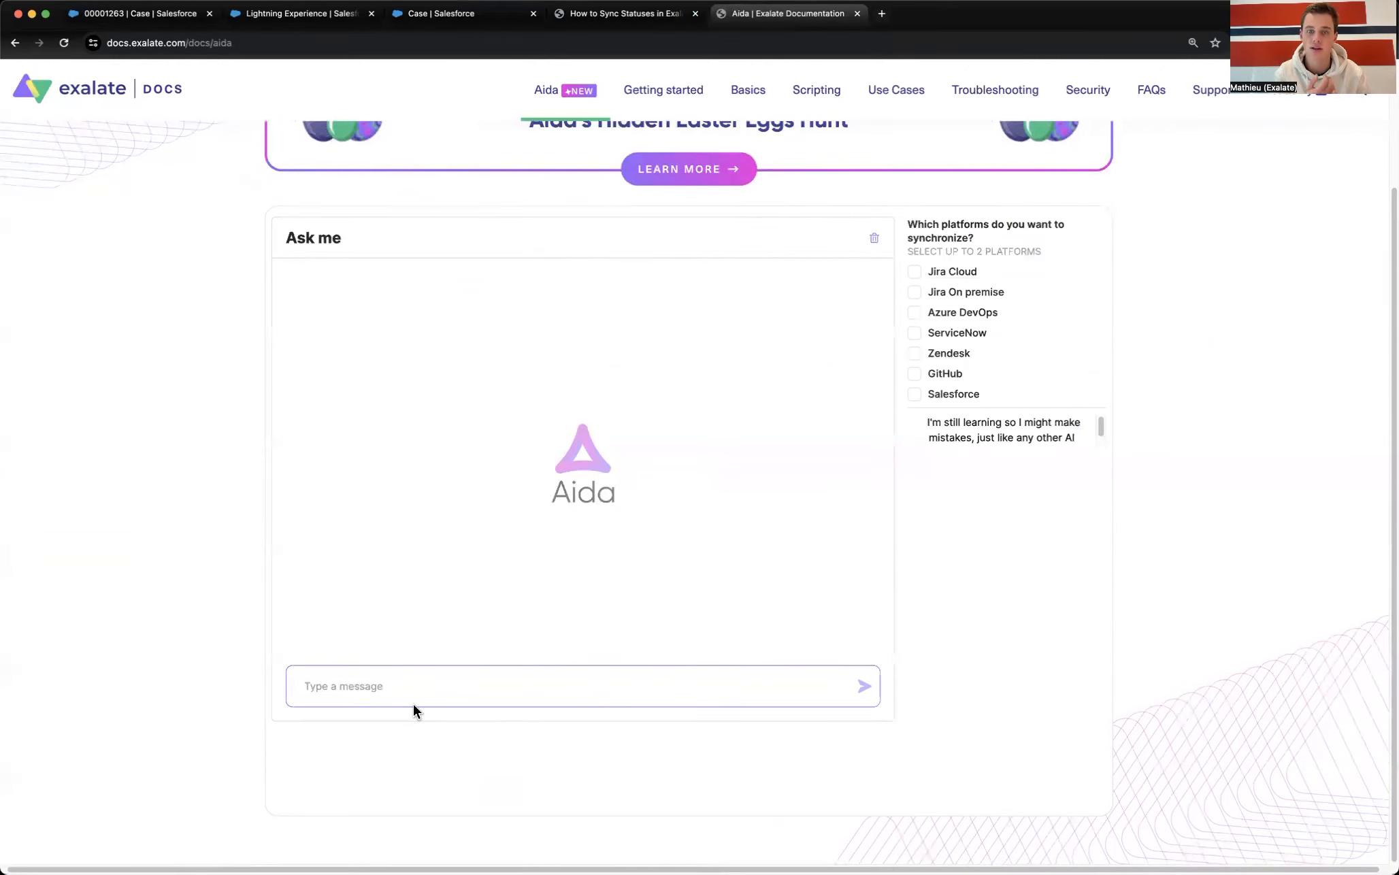
pyautogui.scroll(3, 408, 681)
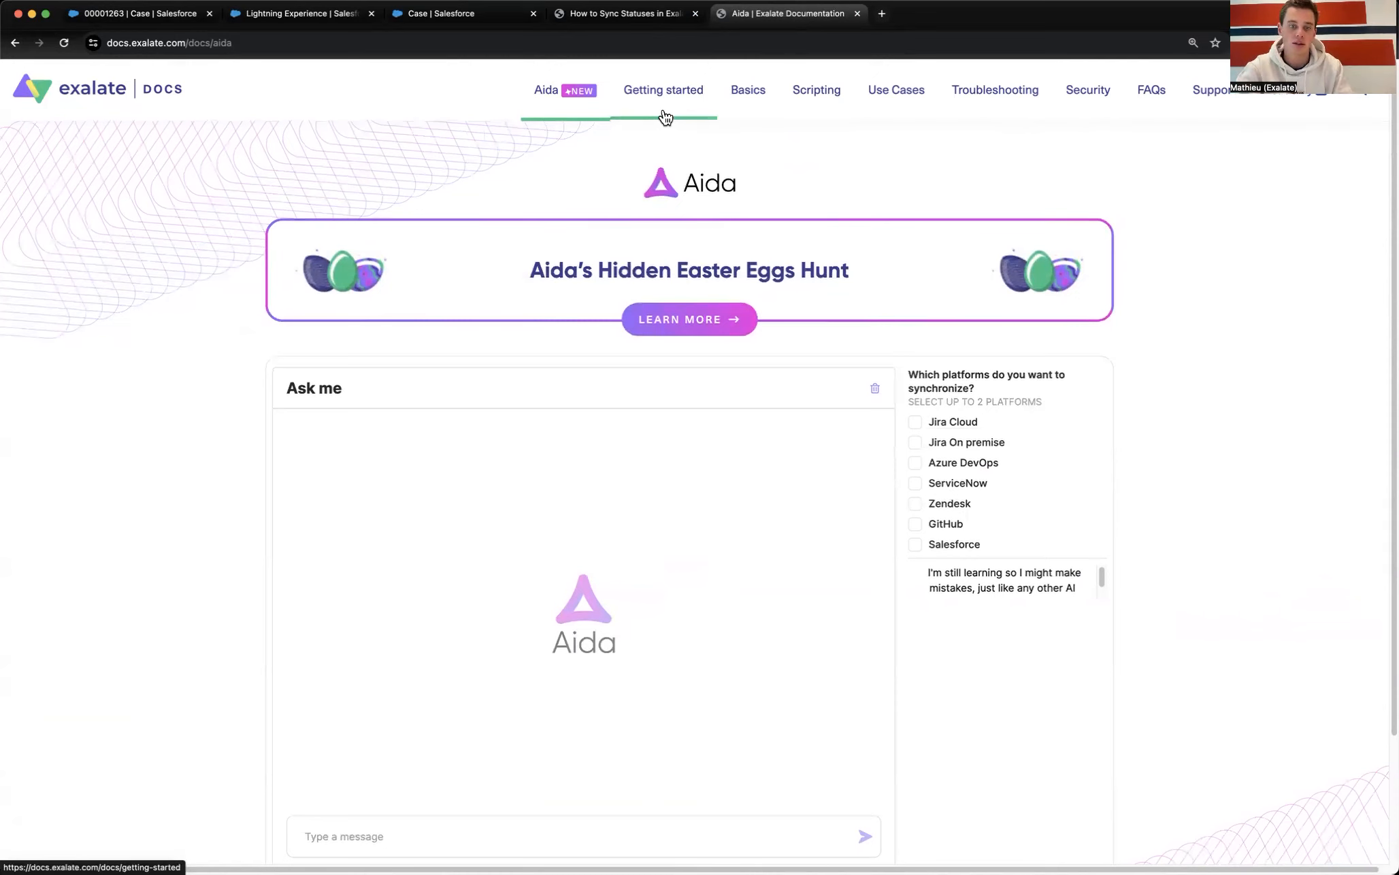
# Step: Navigate from Scripting through Configuration Guides to the Exalate API Reference Documentation
pyautogui.click(823, 100)
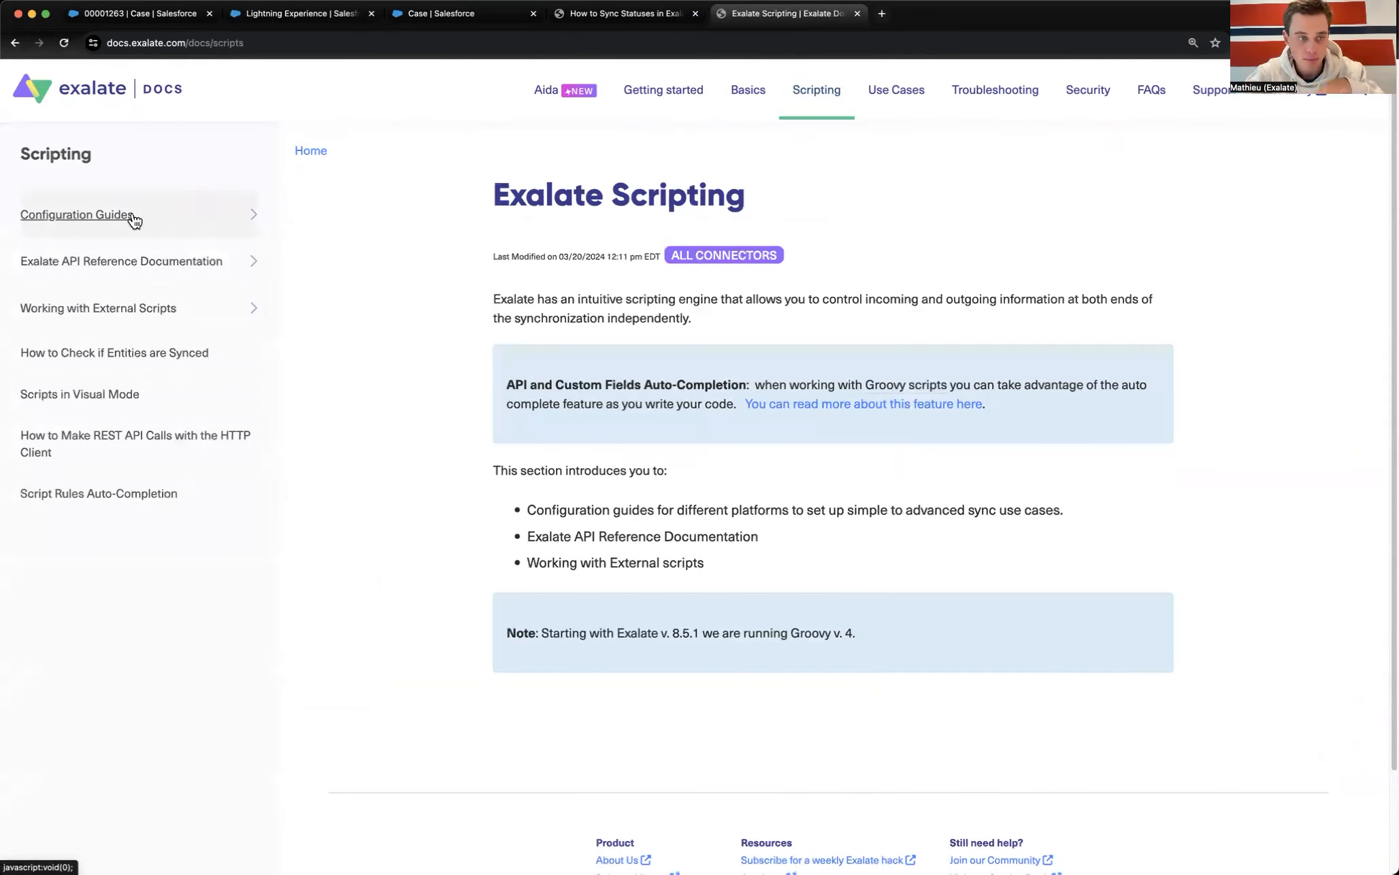
pyautogui.click(134, 216)
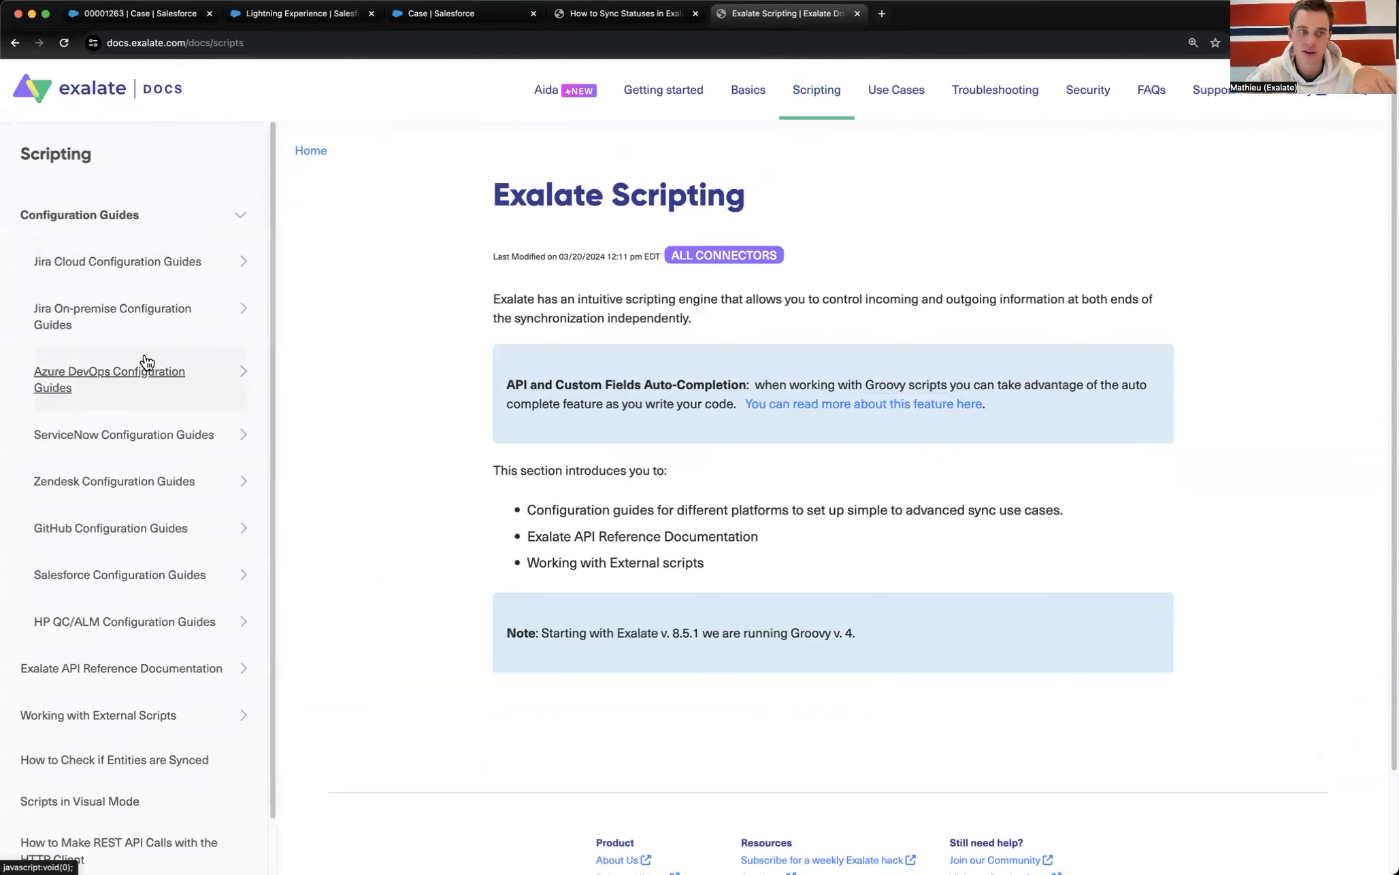
pyautogui.click(95, 577)
pyautogui.scroll(-3, 181, 556)
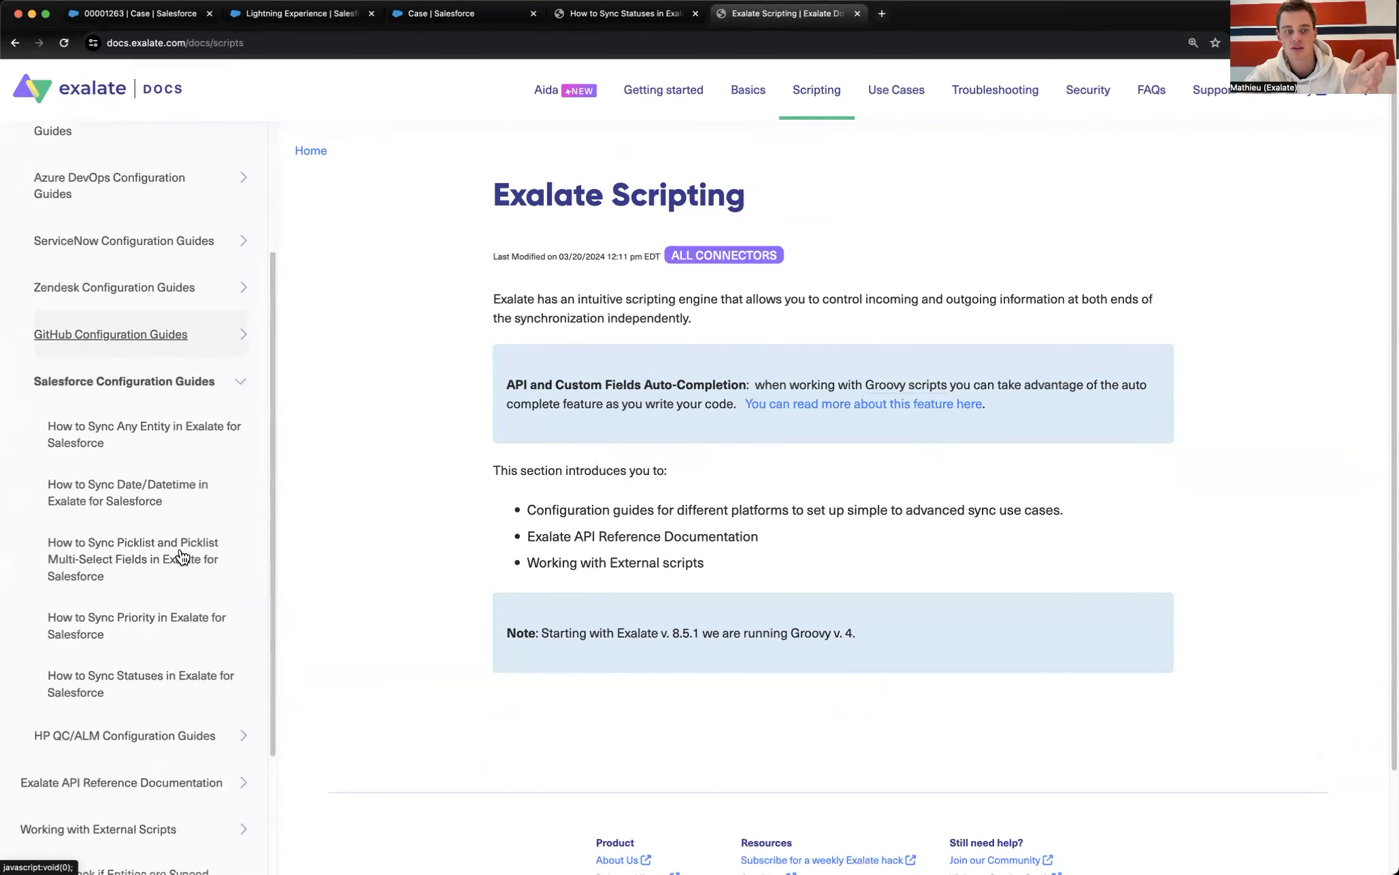
pyautogui.scroll(2, 178, 466)
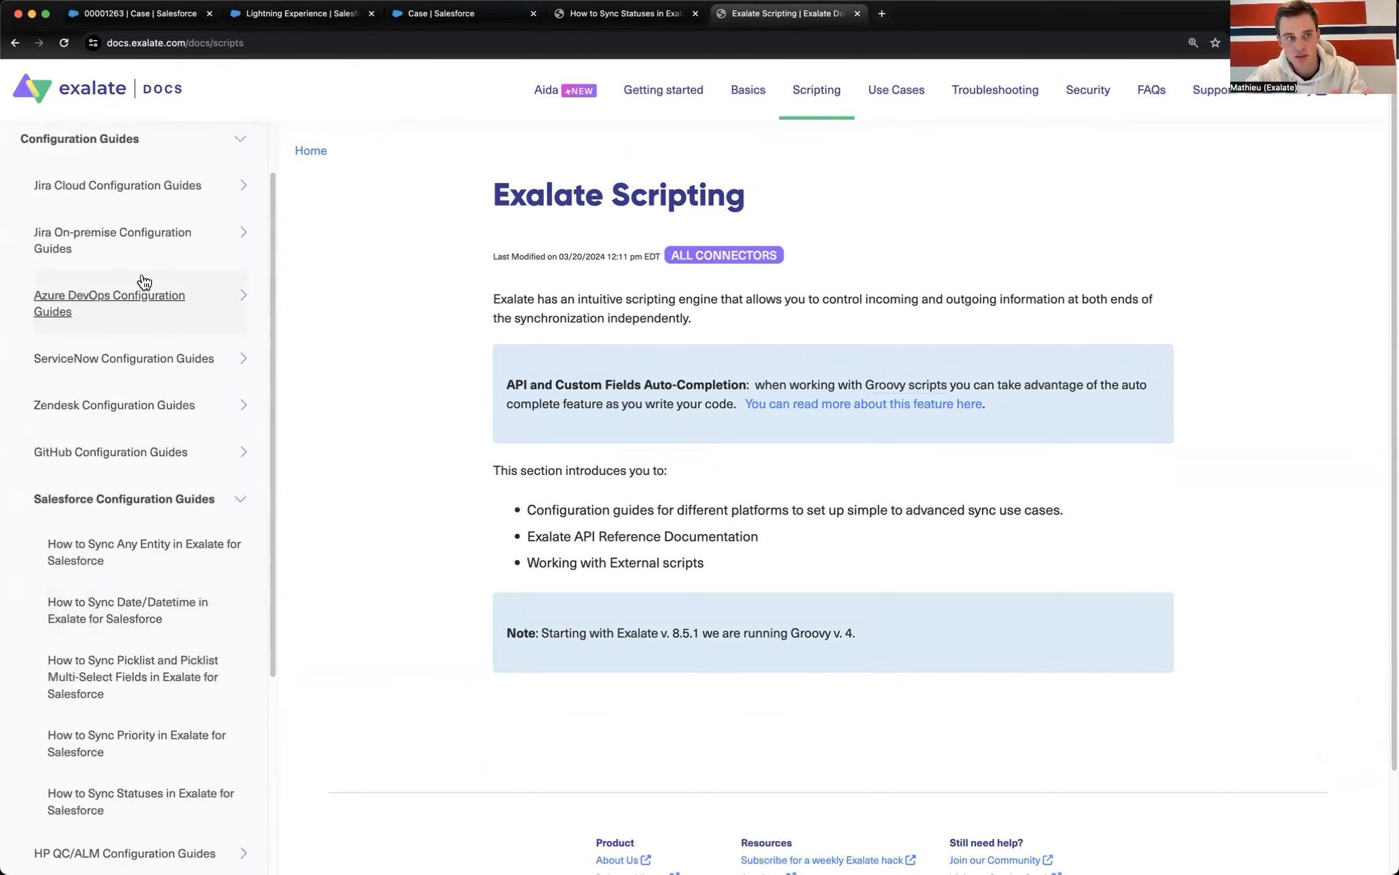
pyautogui.scroll(-5, 131, 519)
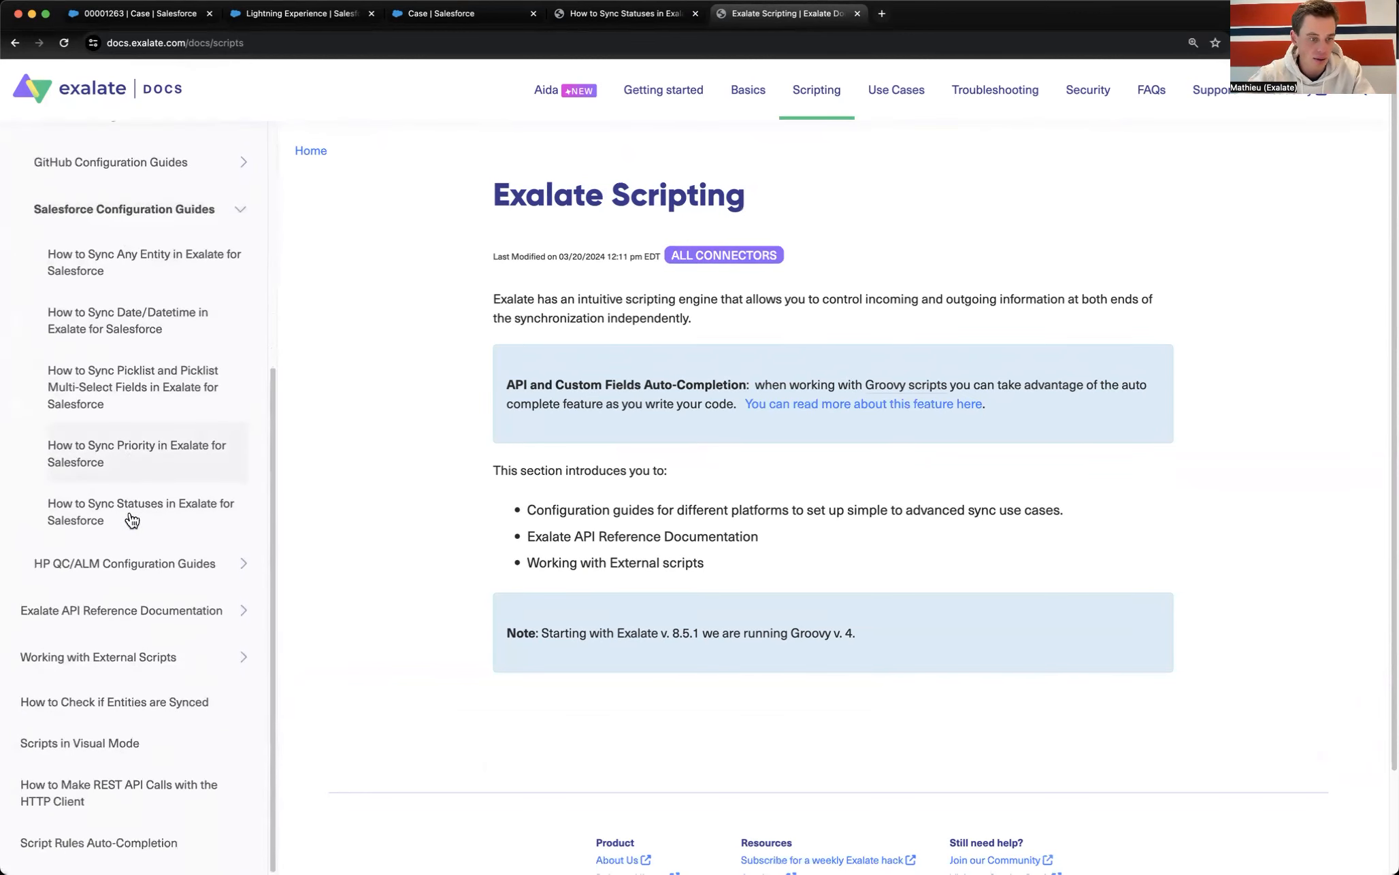
pyautogui.click(166, 616)
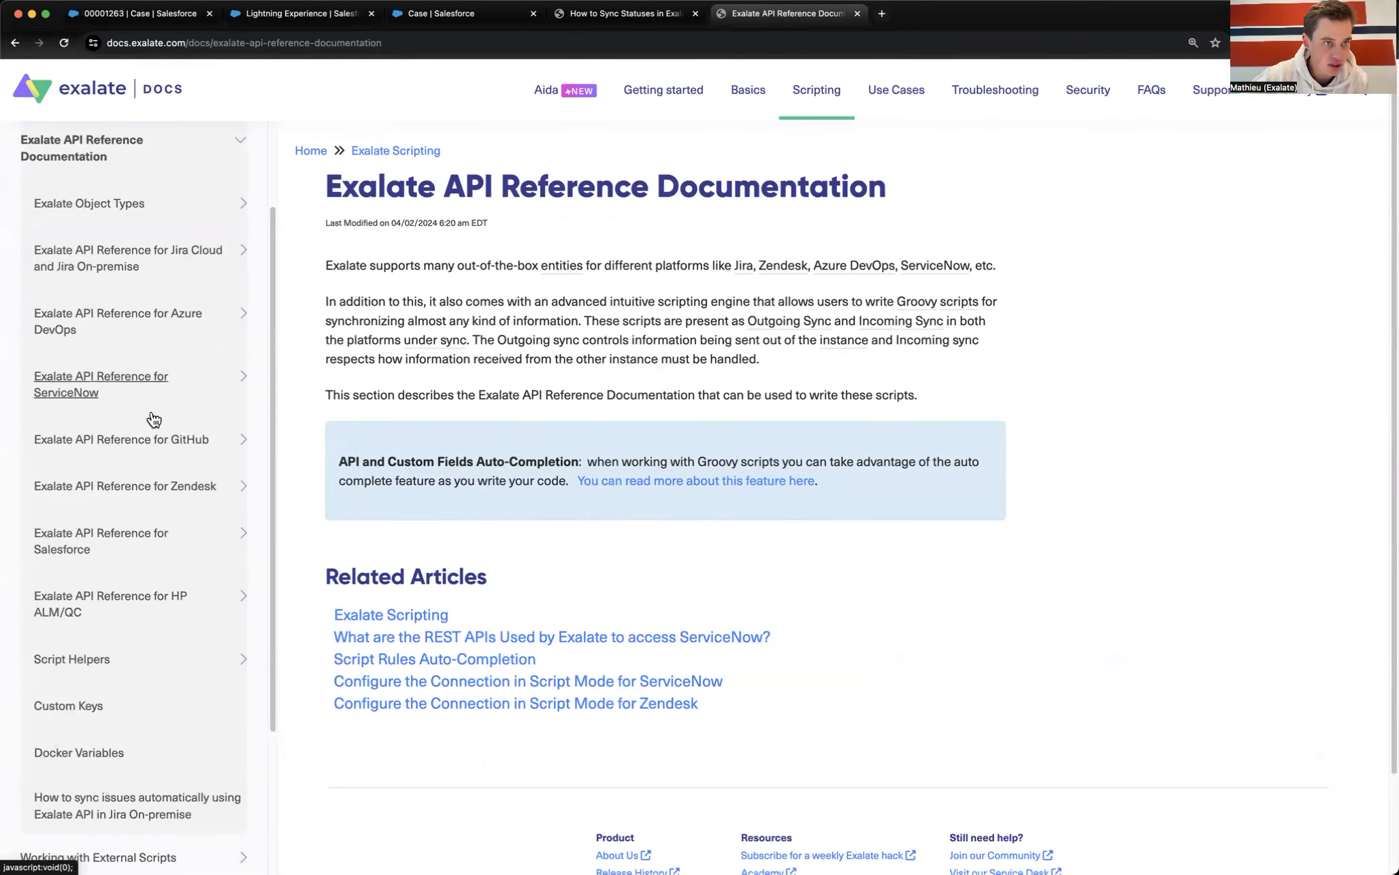
# Step: Expand the Salesforce section and open Salesforce Fields and Entities Available for Synchronization
pyautogui.scroll(2, 117, 327)
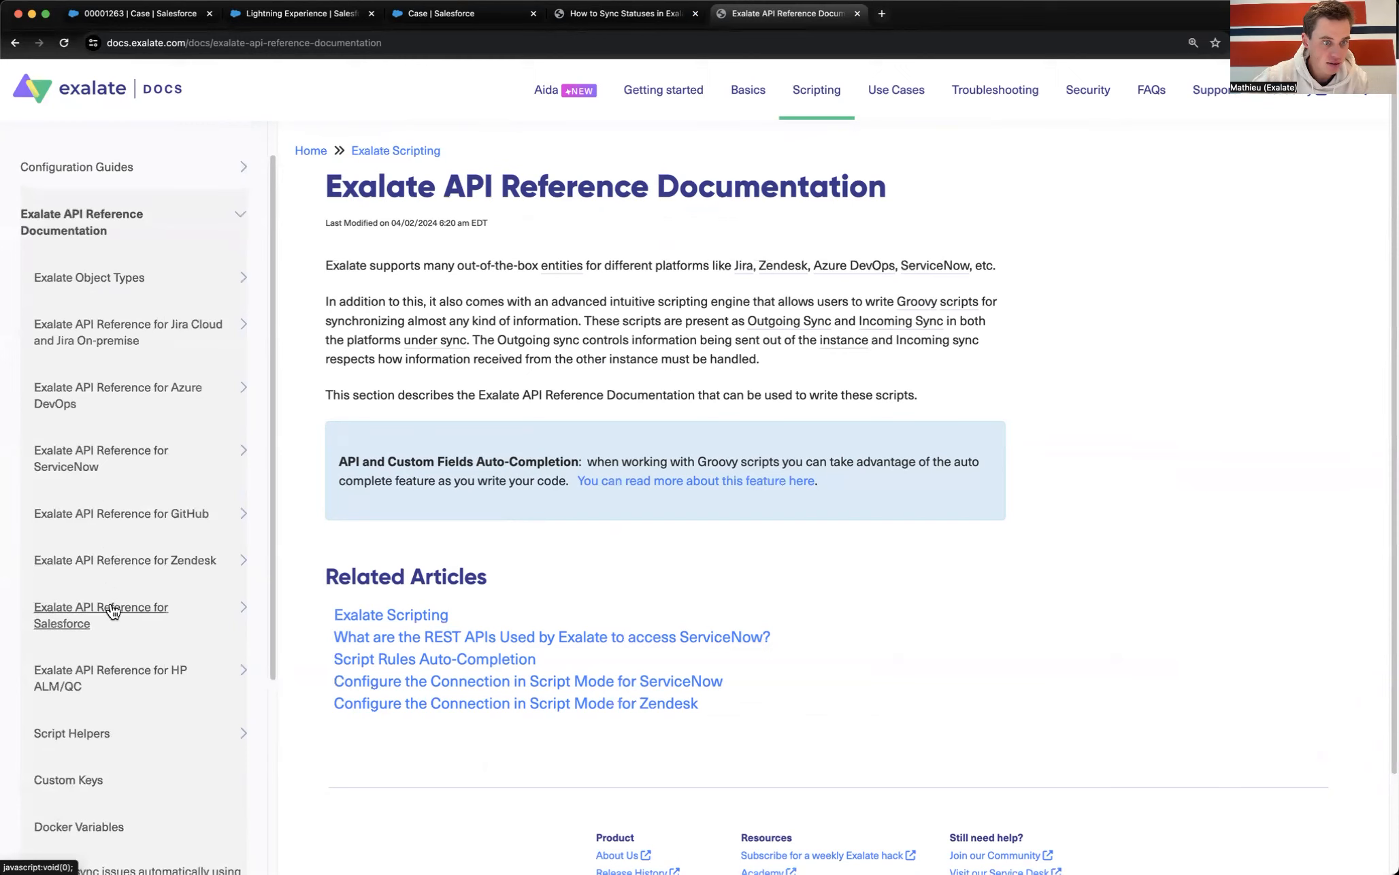
pyautogui.click(113, 647)
pyautogui.scroll(-3, 136, 612)
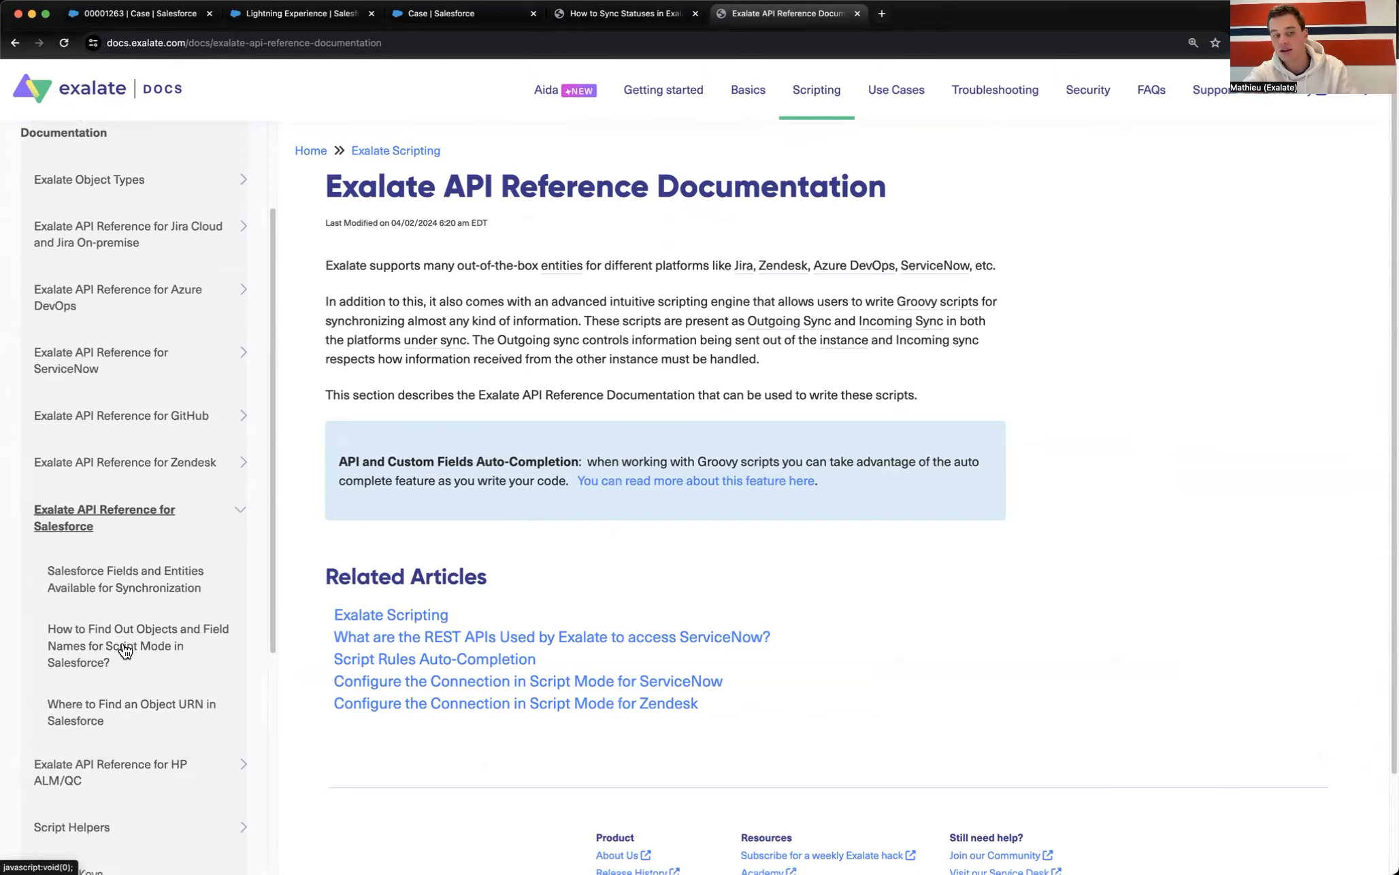
pyautogui.click(136, 570)
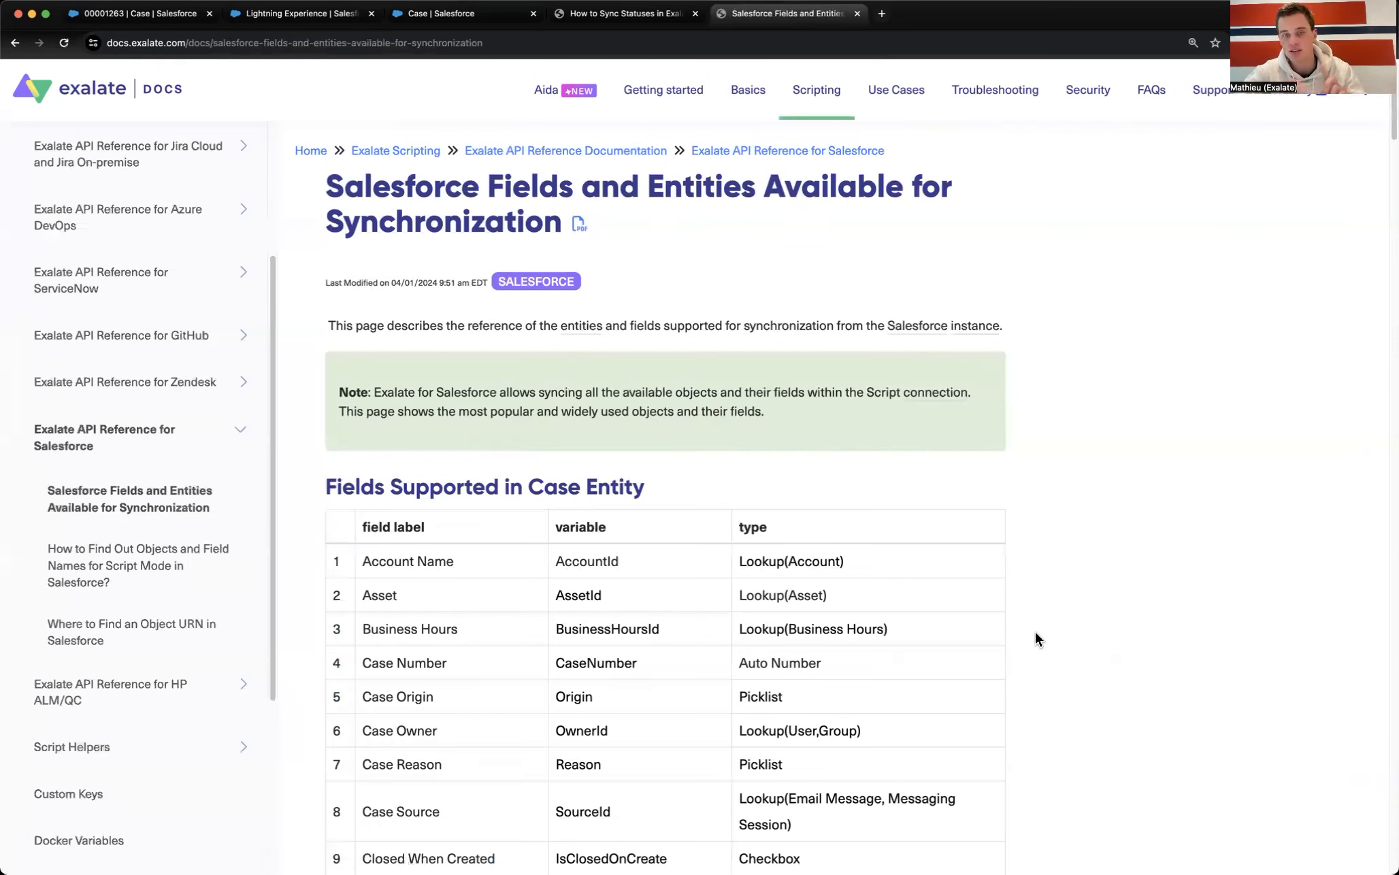
pyautogui.scroll(-3, 1035, 633)
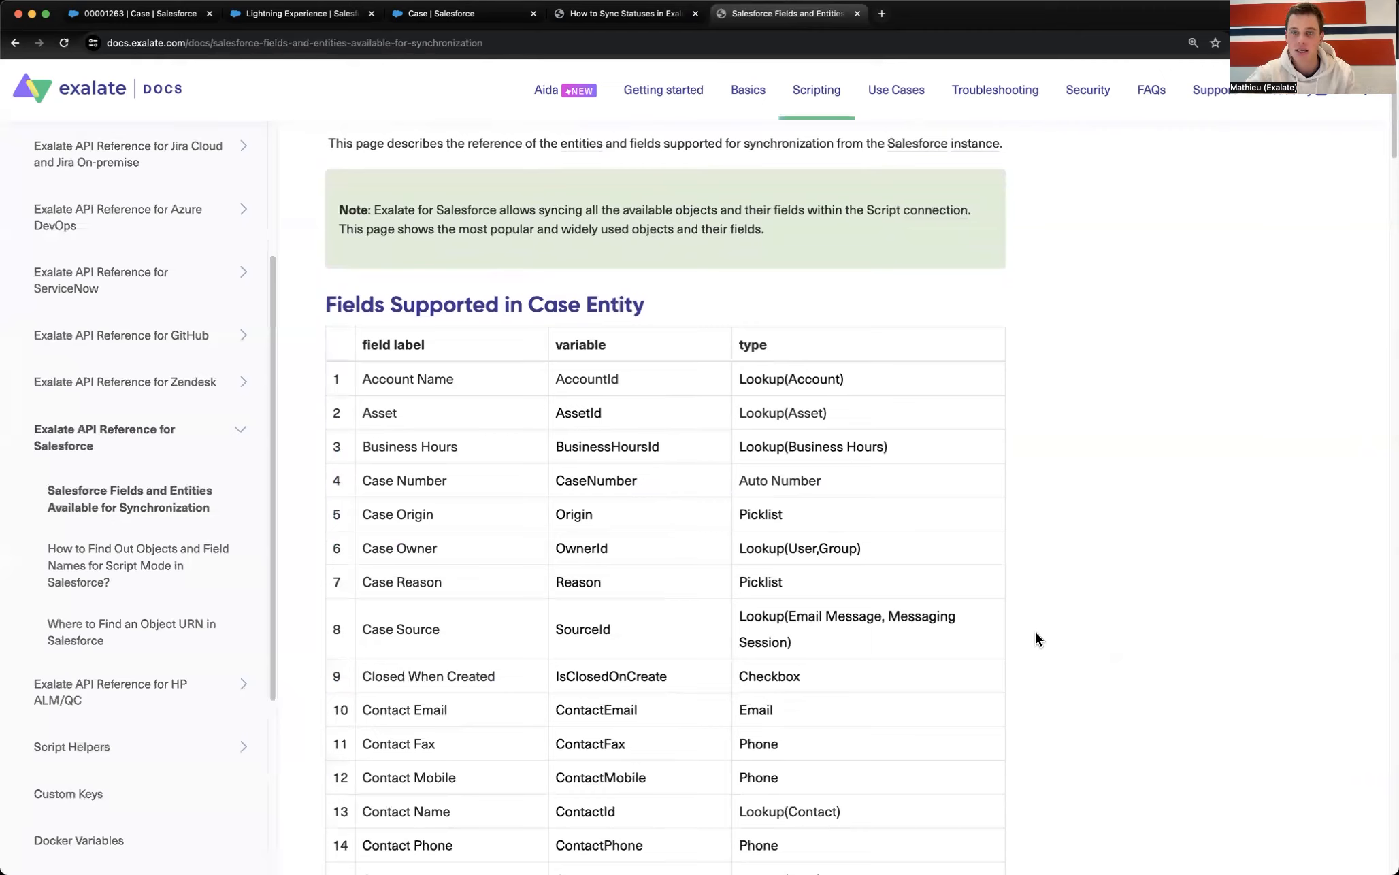
pyautogui.scroll(3, 1034, 631)
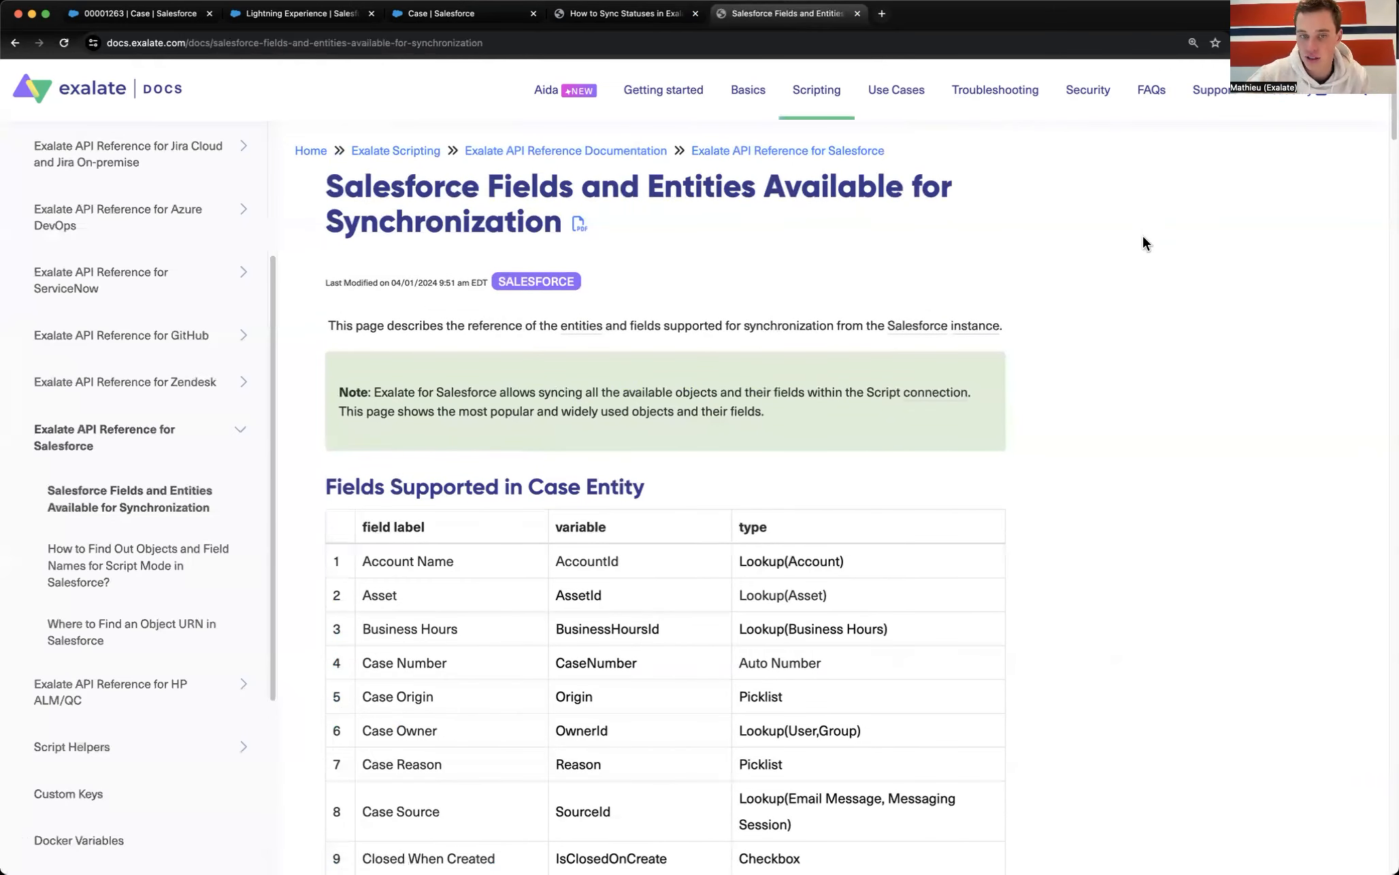